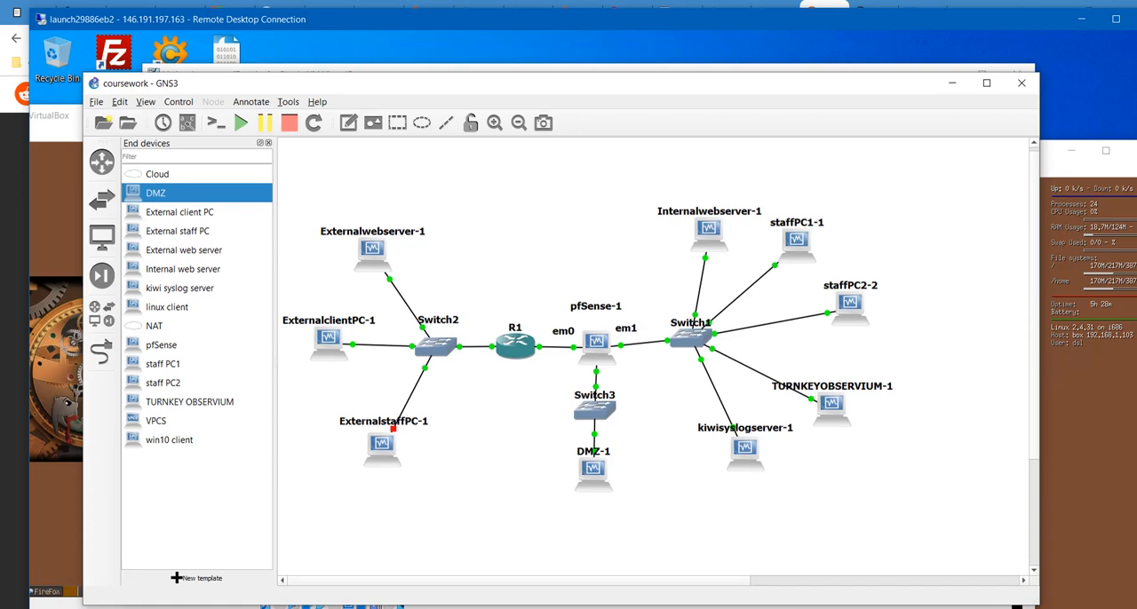
- Open the COMP10070 coursework brief PDF and look through the topology diagrams and requirements for the C and B2 grades
mouse_move(324, 608)
click(403, 608)
scroll(462, 343, down, 5)
scroll(462, 343, up, 5)
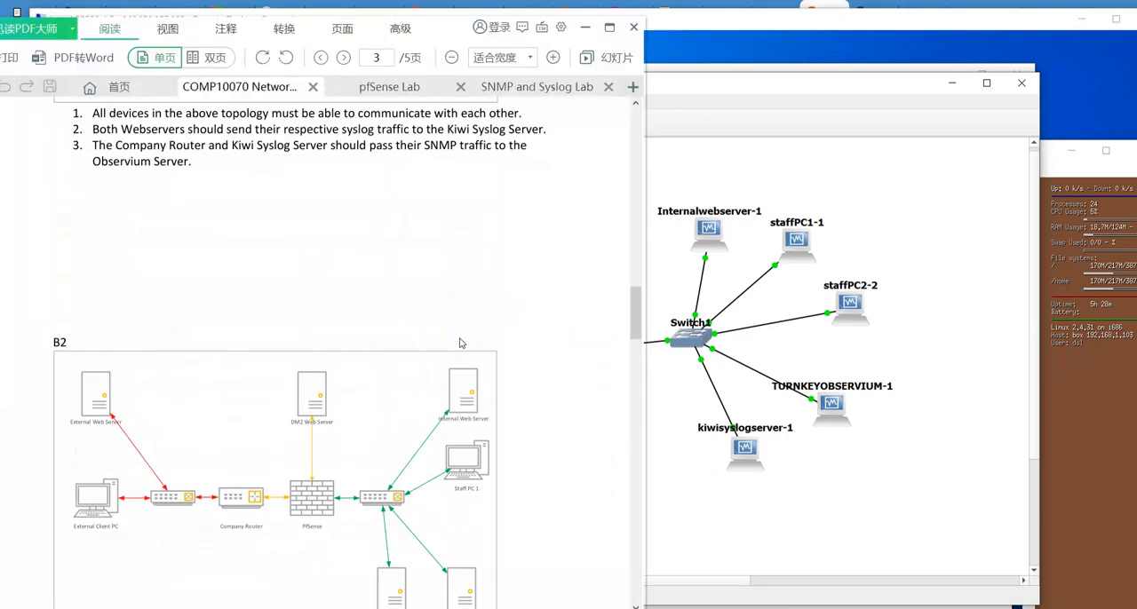
scroll(312, 432, down, 3)
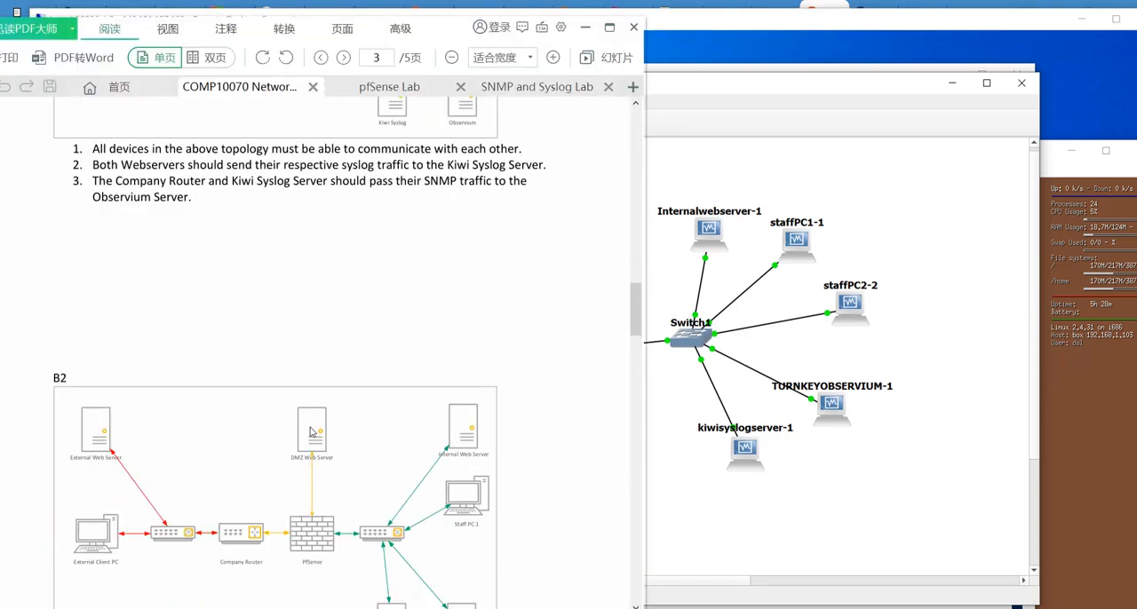
scroll(270, 407, up, 4)
scroll(271, 407, up, 2)
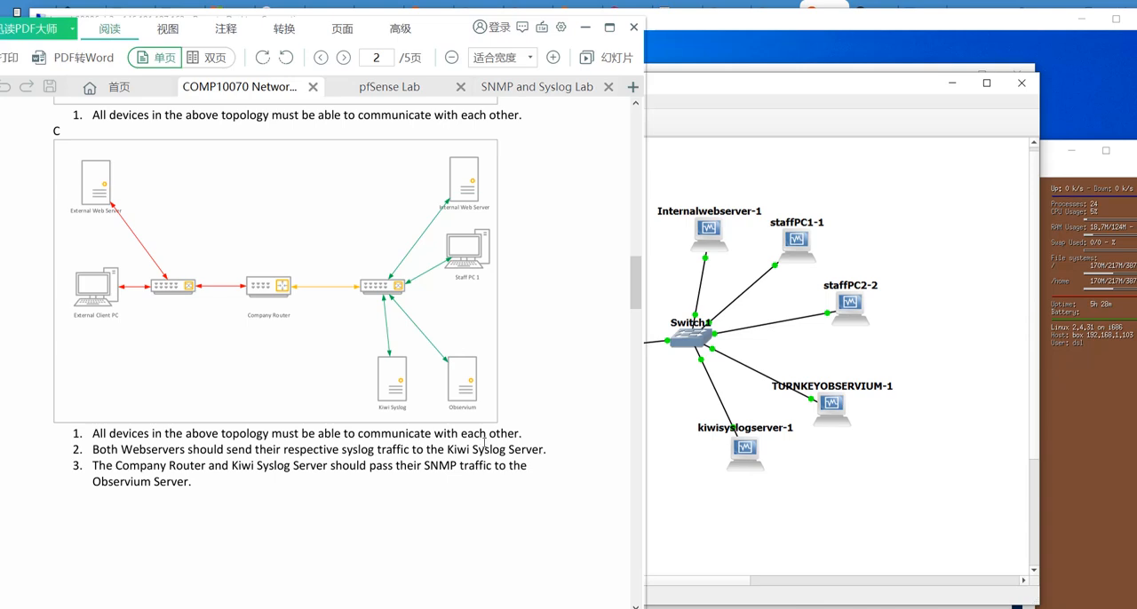
scroll(170, 437, up, 1)
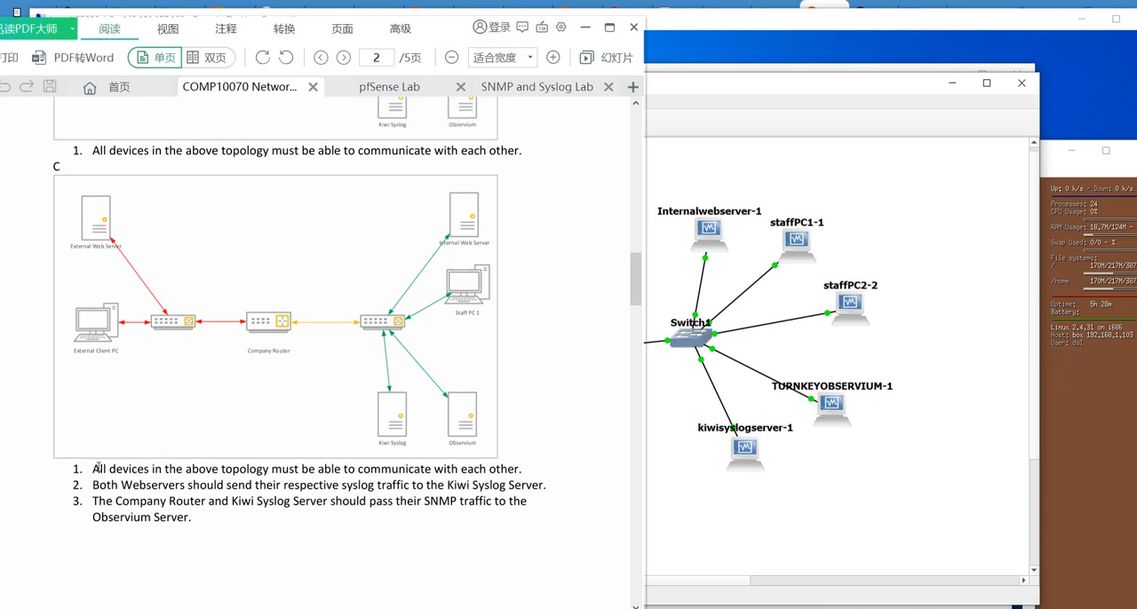
- Highlight the C-grade requirement that all devices must be able to communicate, and minimize the coursework brief
drag(98, 468, 119, 463)
click(103, 471)
drag(96, 469, 107, 469)
click(108, 468)
drag(96, 469, 366, 469)
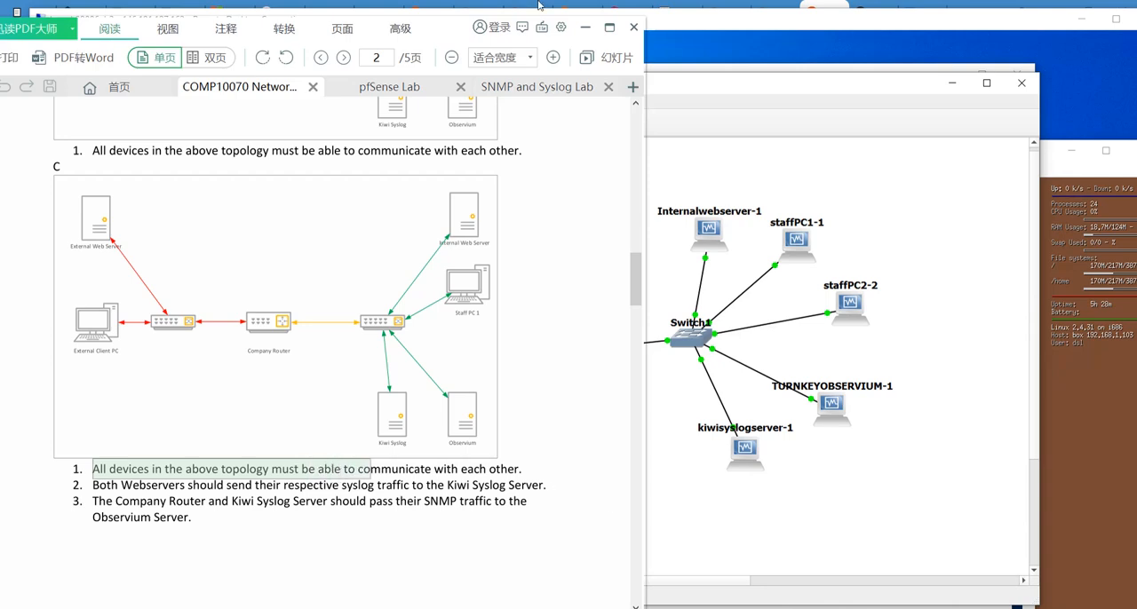
click(585, 27)
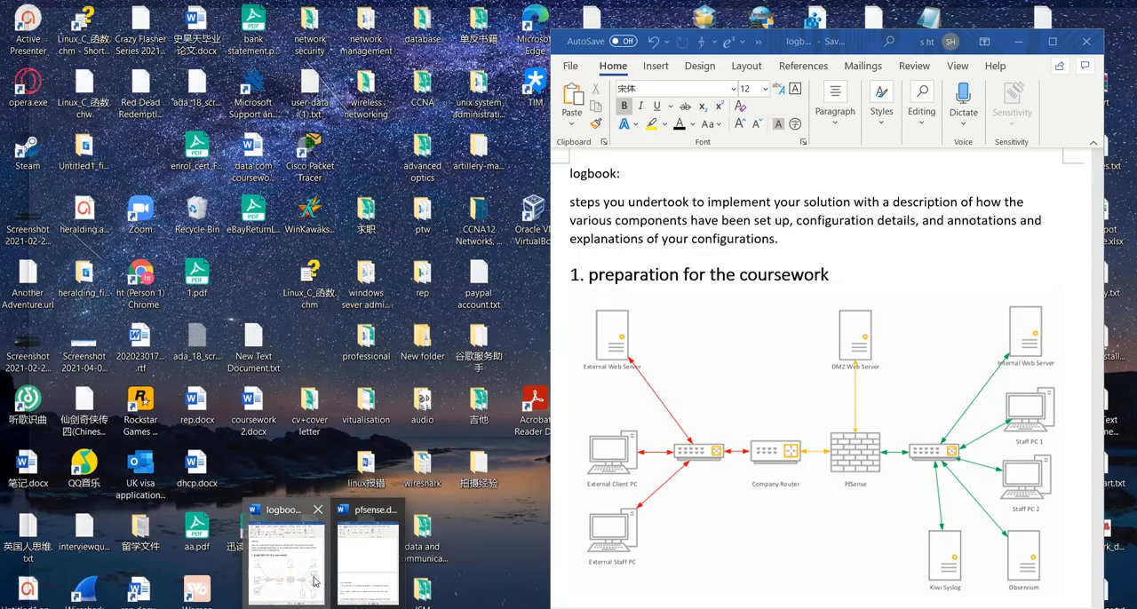
- Open the logbook document in Word and review the introduction and topology diagram in the coursework preparation section
click(284, 546)
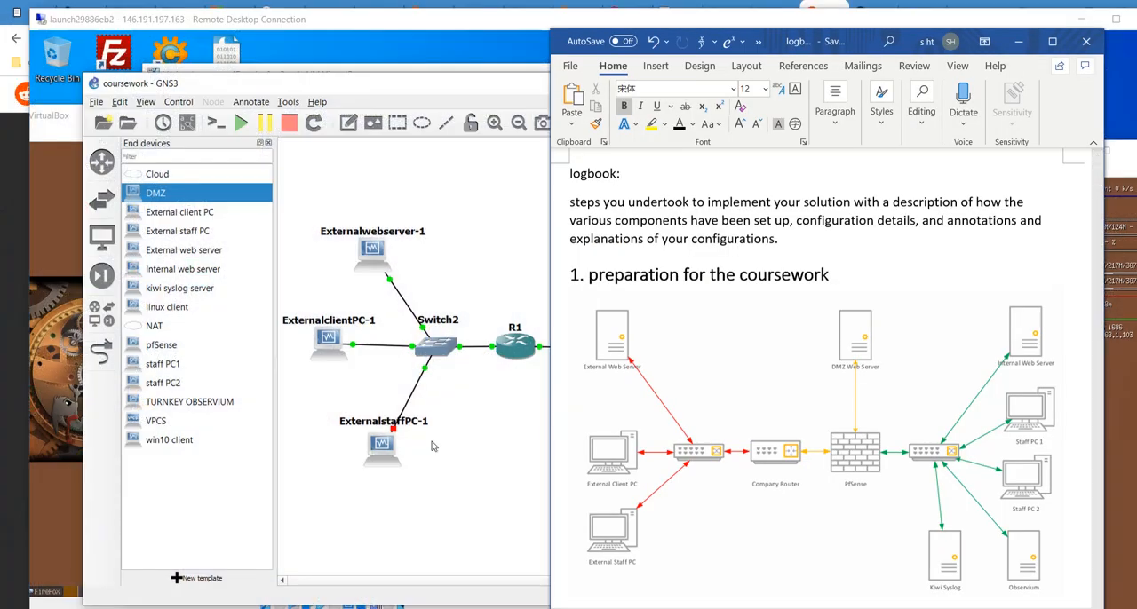
mouse_move(792, 45)
mouse_down()
mouse_move(823, 40)
mouse_move(801, 38)
mouse_up()
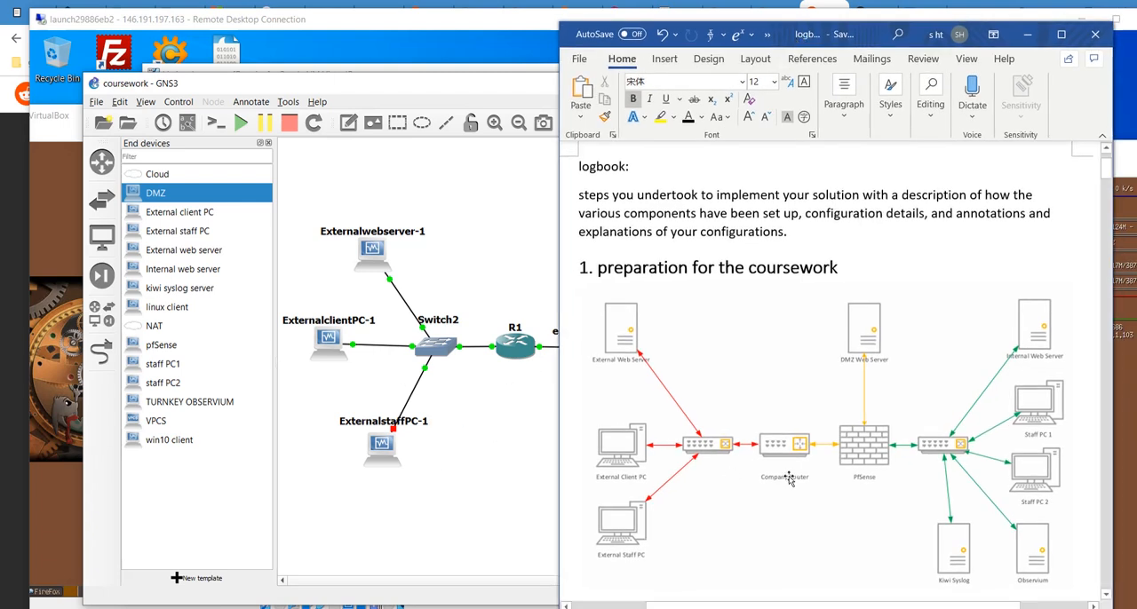
scroll(733, 427, up, 2)
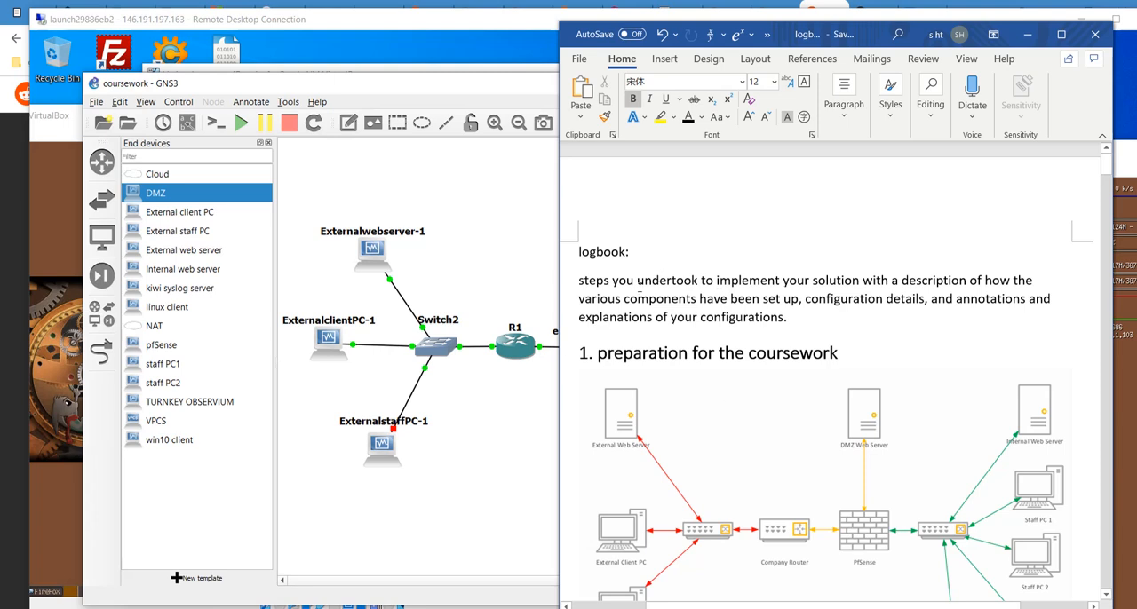
scroll(700, 362, down, 9)
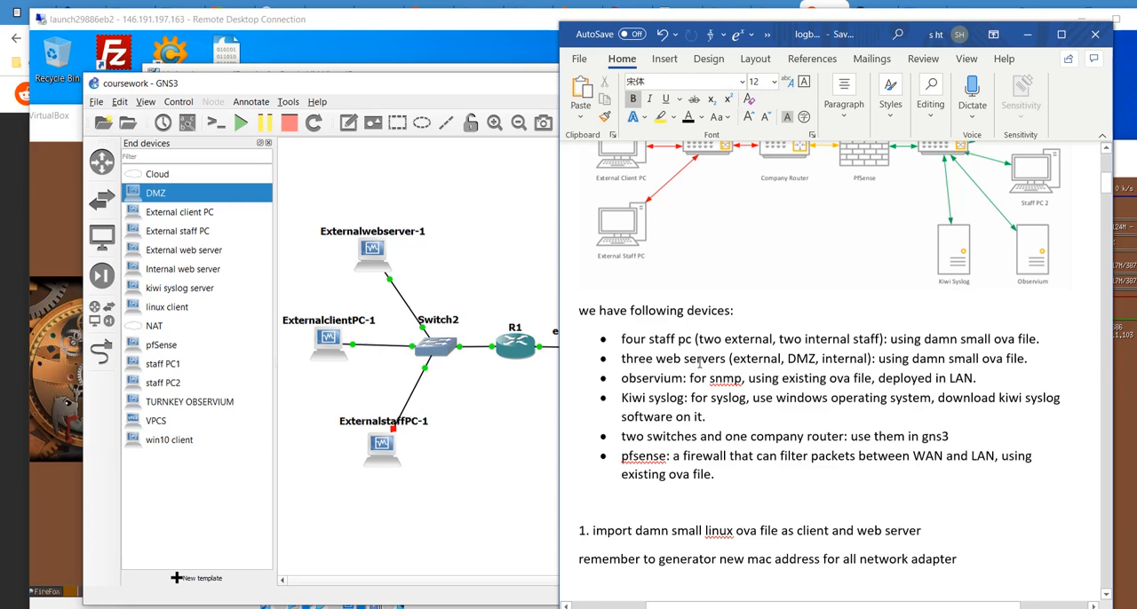
scroll(710, 370, up, 8)
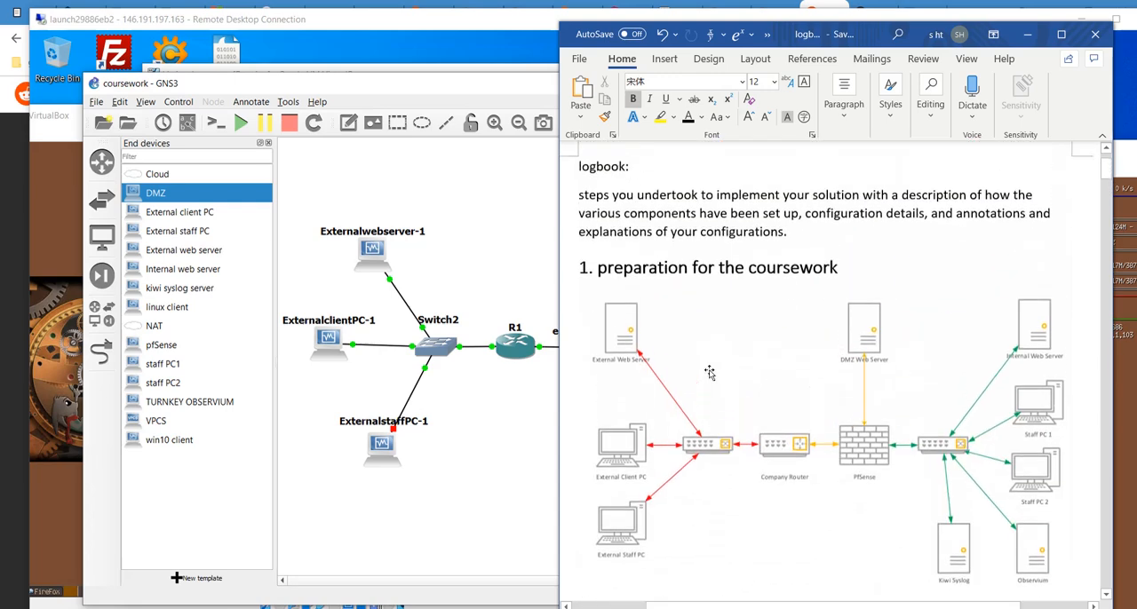
scroll(699, 399, down, 3)
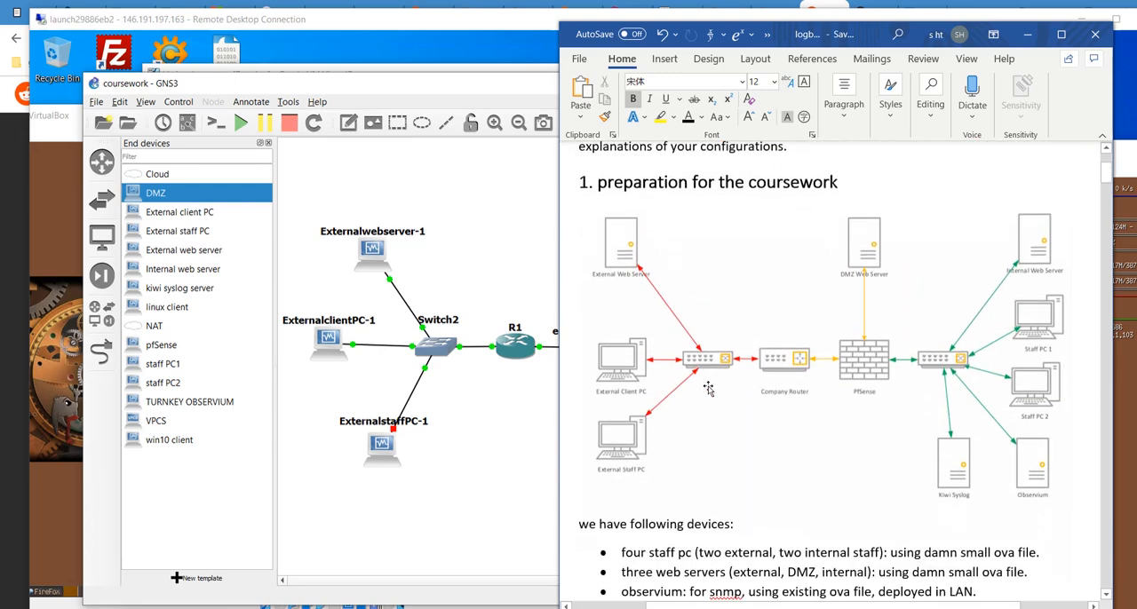
- Read the logbook's device list and its note on importing the damn small linux OVA file
scroll(720, 395, down, 1)
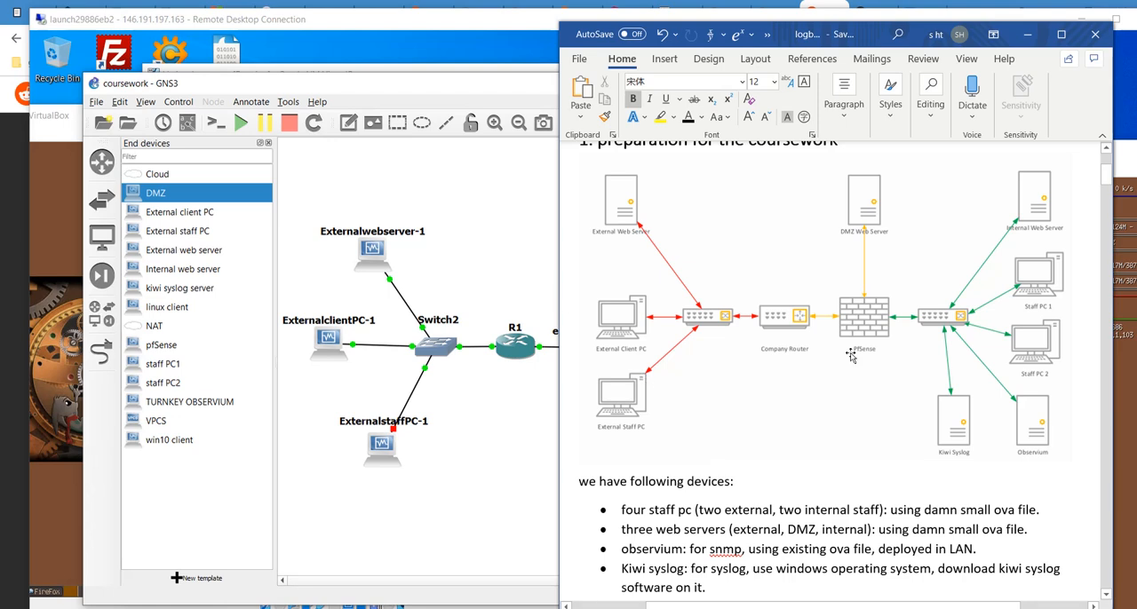
scroll(816, 402, down, 3)
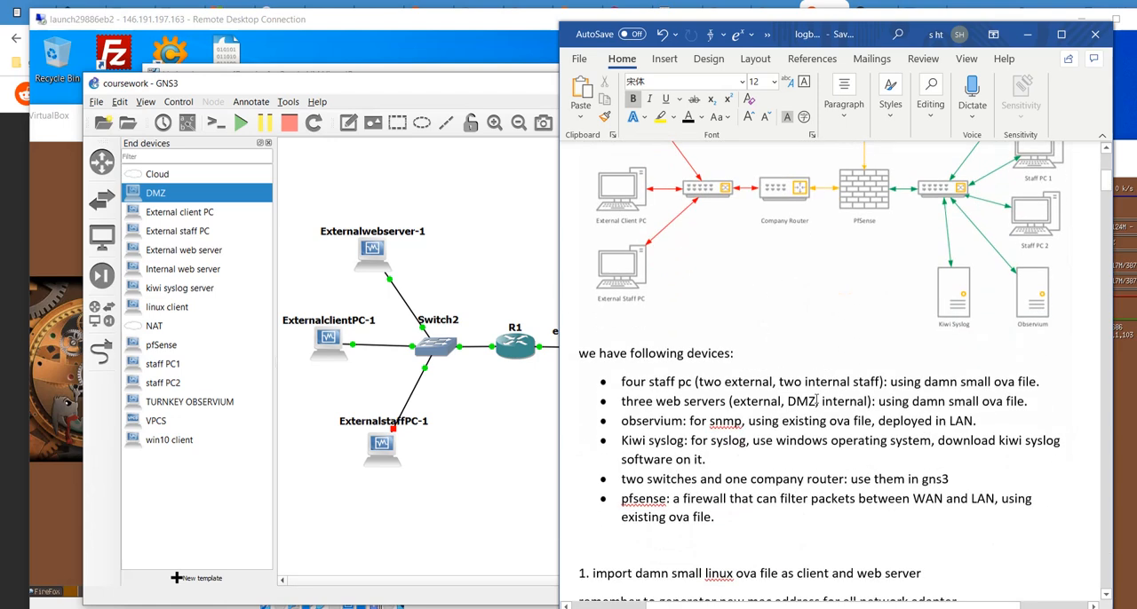
scroll(622, 406, down, 5)
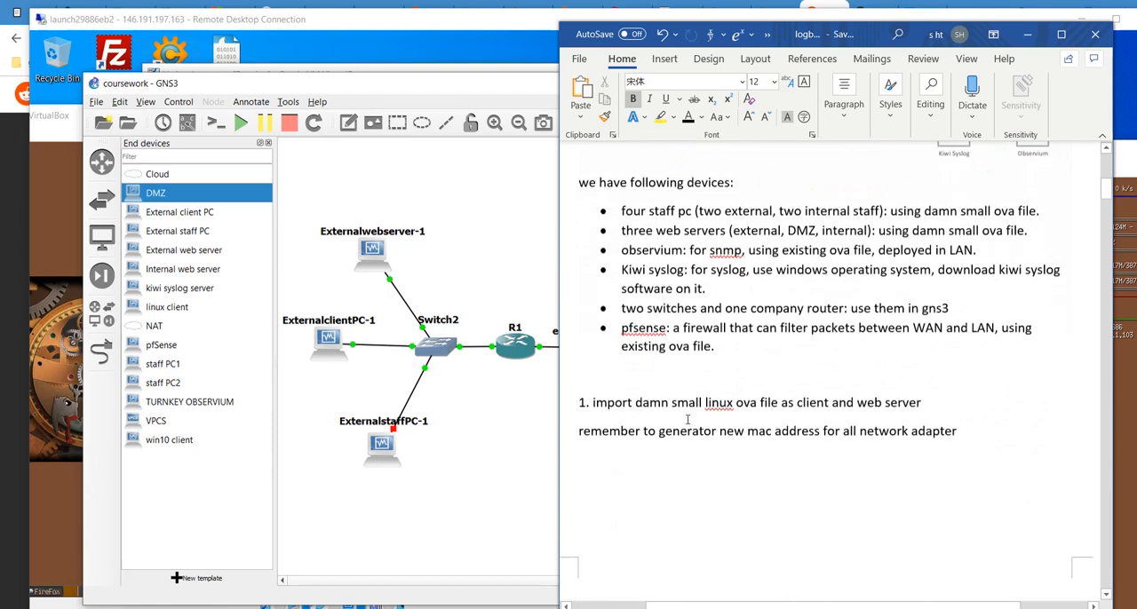
scroll(616, 405, down, 3)
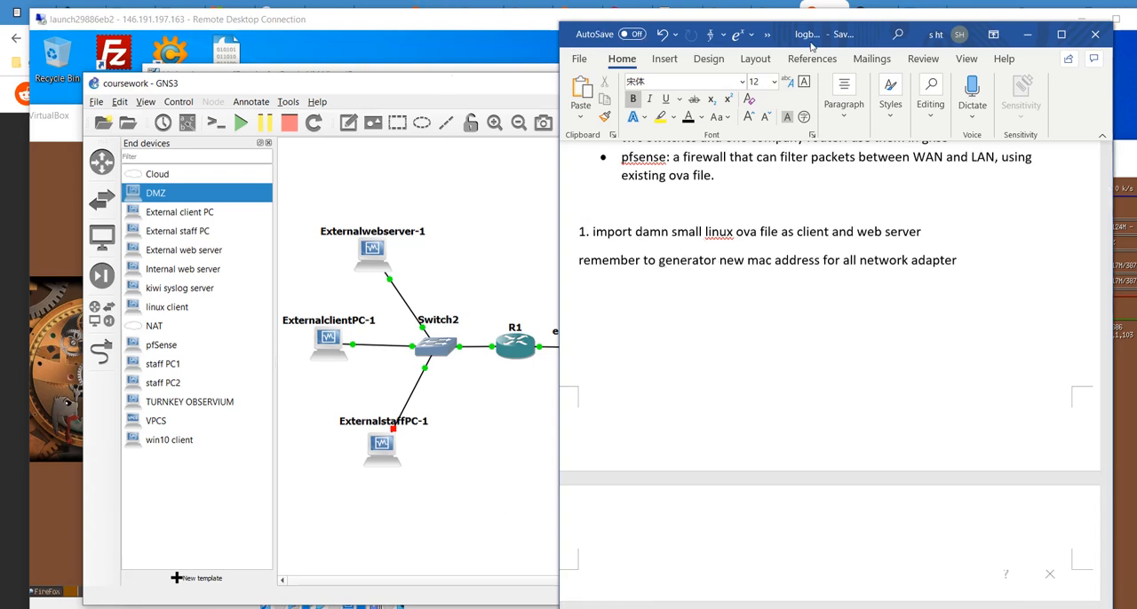
- Review the logbook's Import Virtual Appliance settings and its notes on setting up the kiwi syslog server and observium
drag(600, 33, 663, 41)
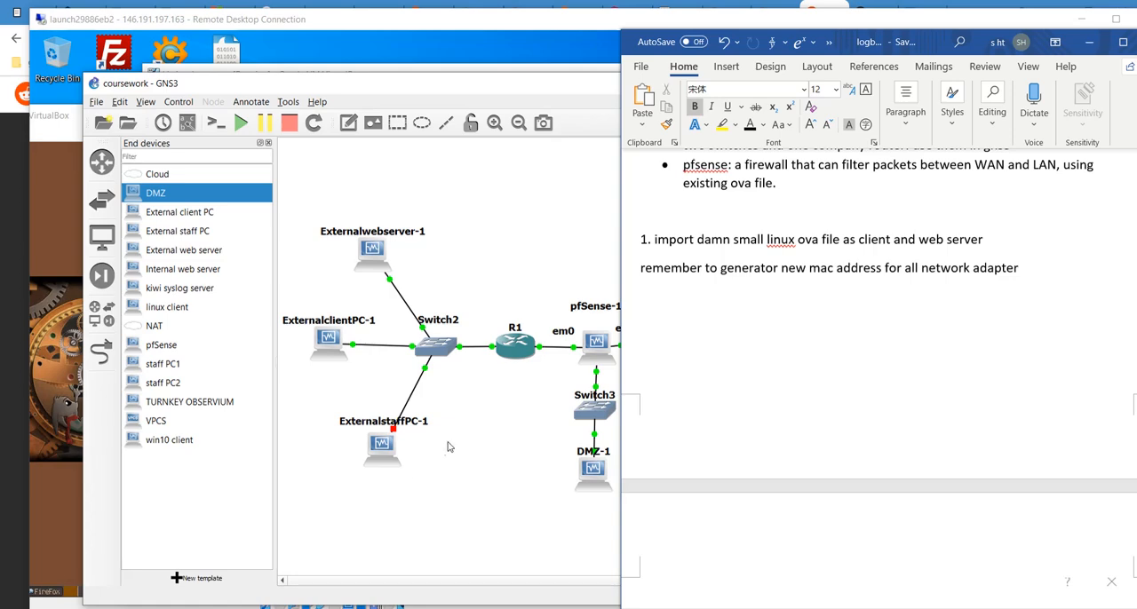
scroll(868, 373, down, 3)
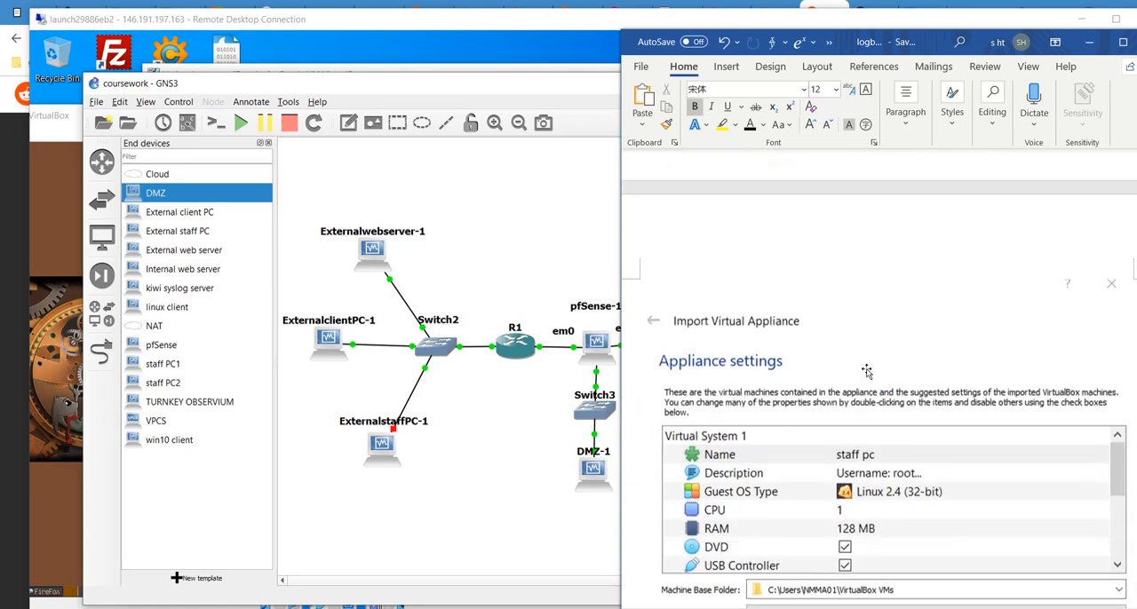
scroll(869, 373, up, 2)
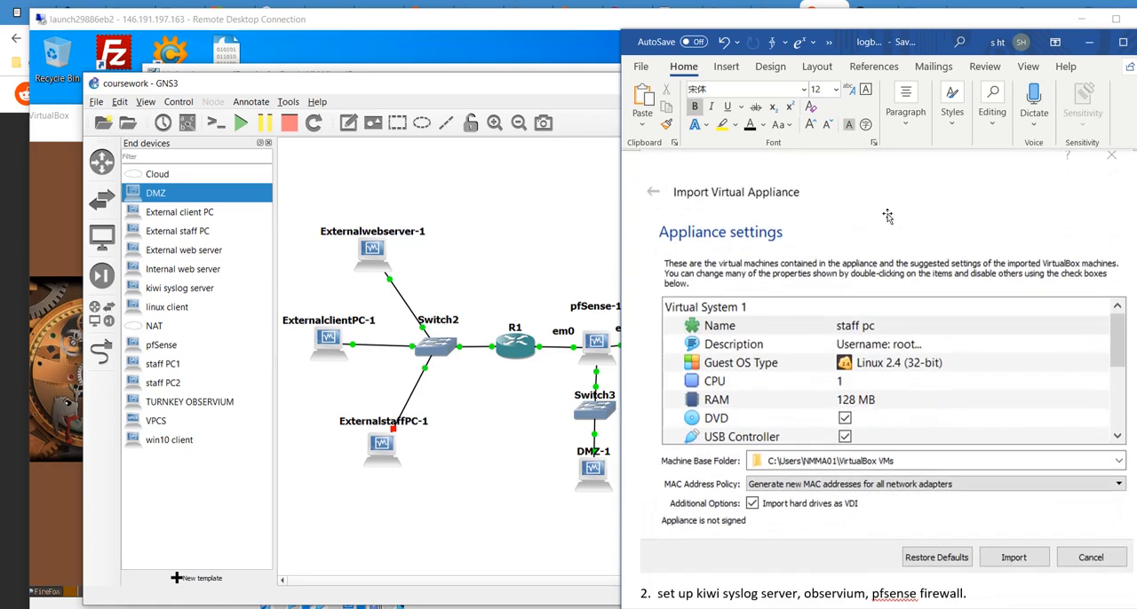
drag(910, 53, 888, 44)
scroll(762, 397, down, 4)
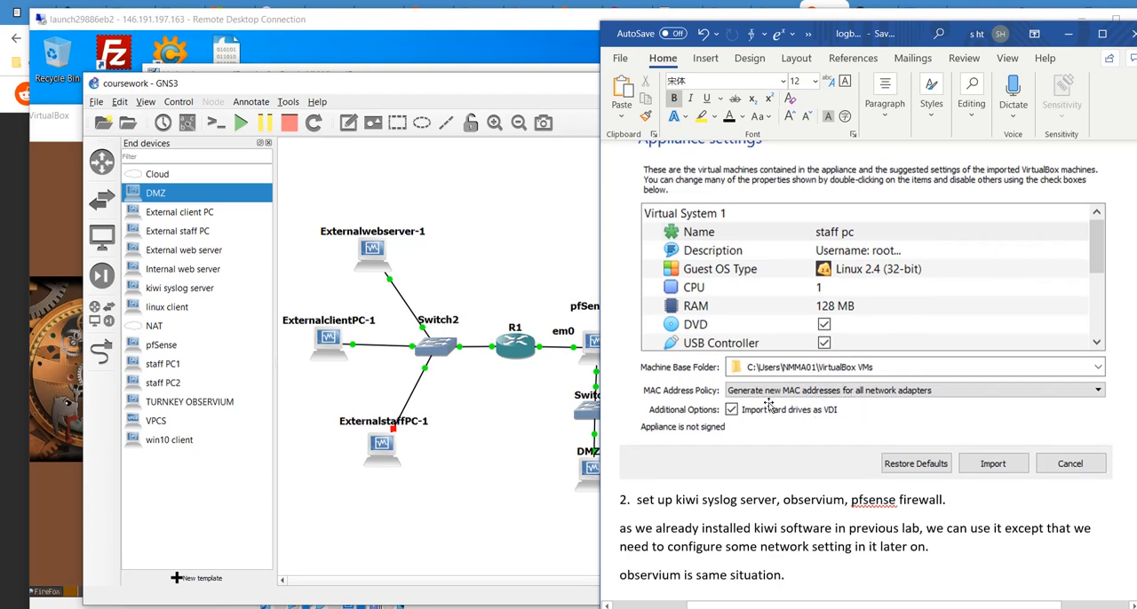
scroll(811, 435, down, 2)
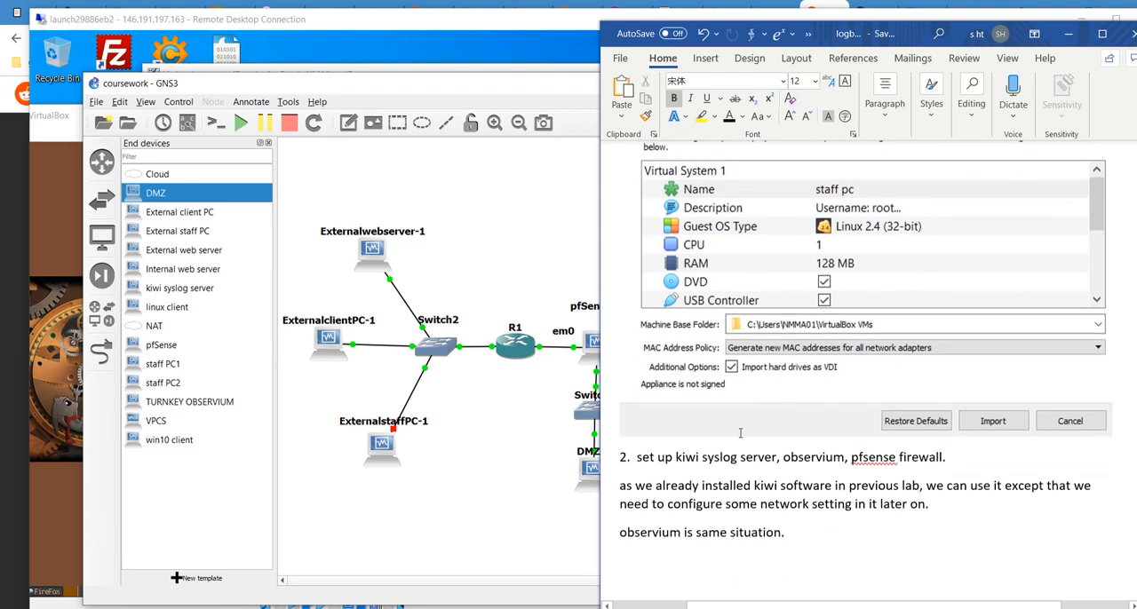
scroll(843, 441, down, 2)
scroll(843, 441, down, 1)
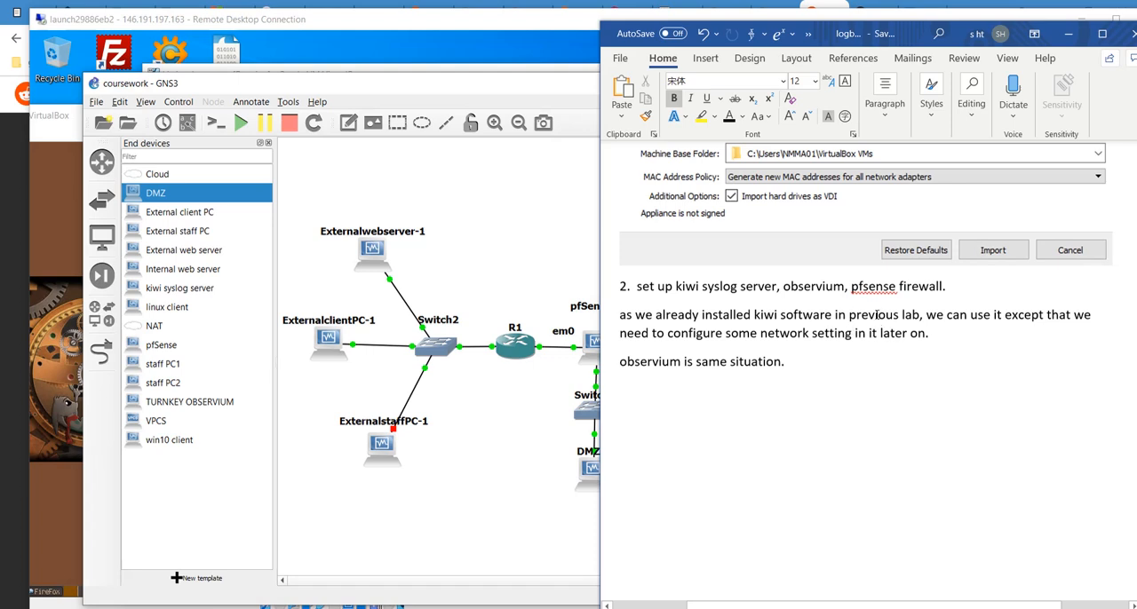
- Examine the logbook's pfSense network adapter settings, including the generic driver, UDPTunnel name and generic properties
scroll(794, 349, down, 10)
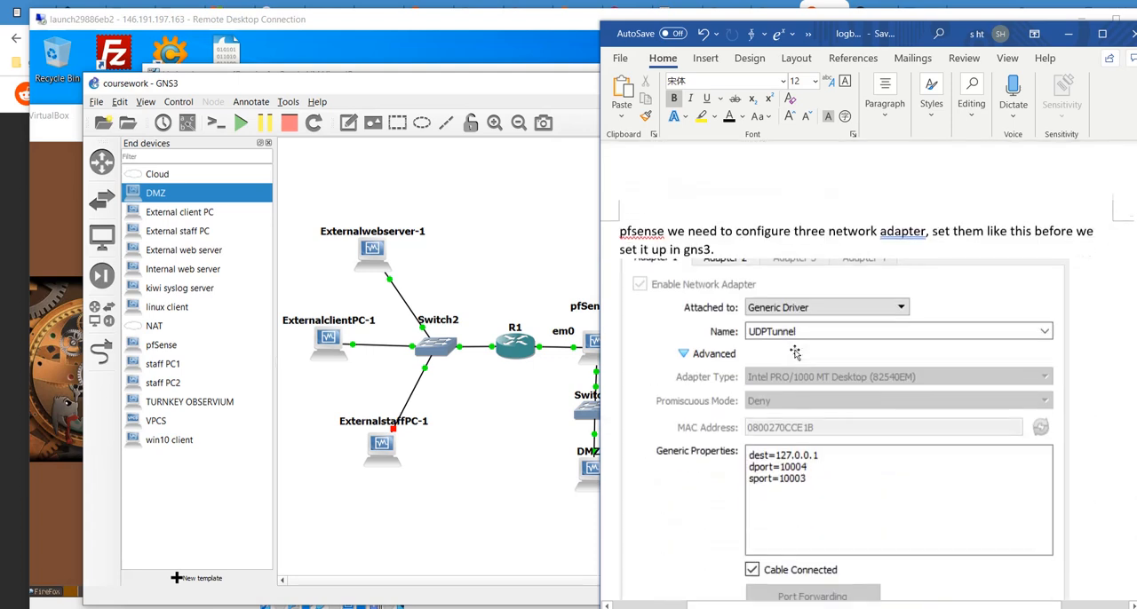
scroll(794, 352, up, 2)
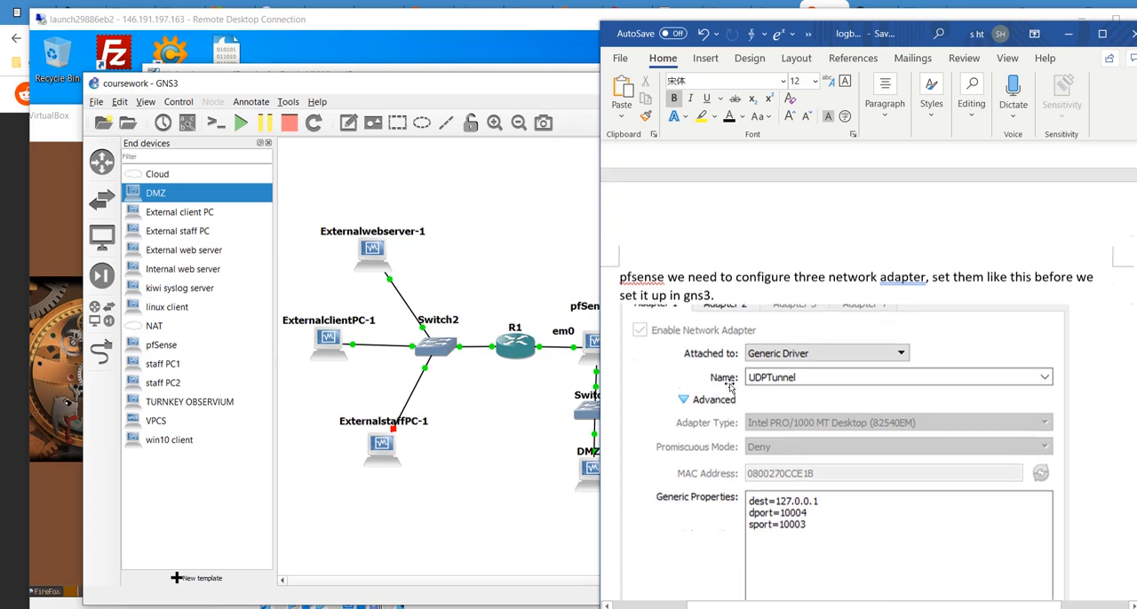
click(493, 89)
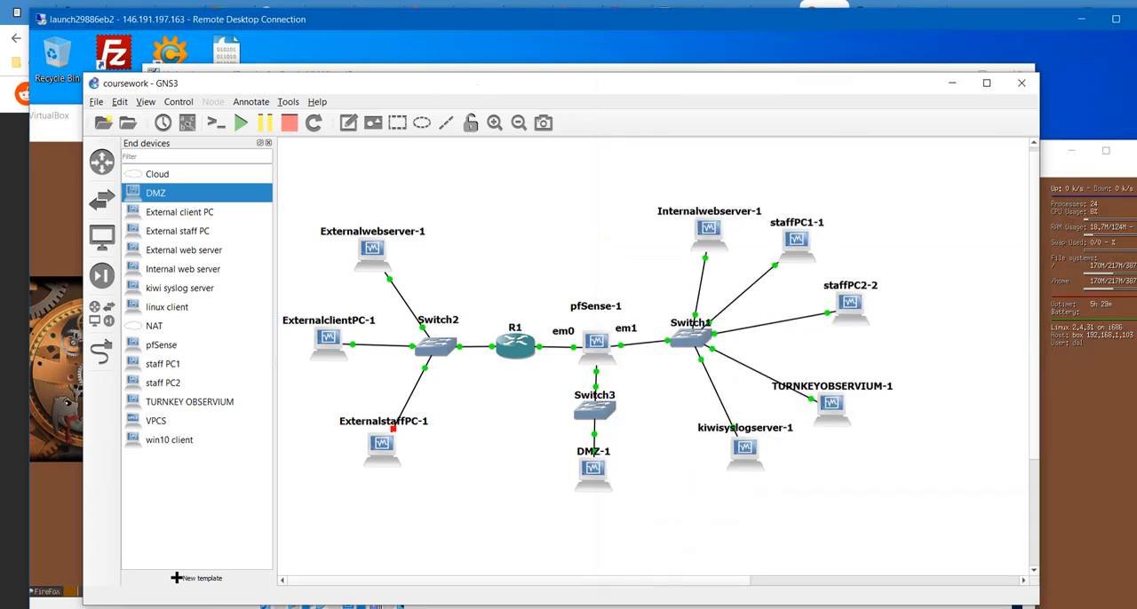
click(324, 608)
click(315, 581)
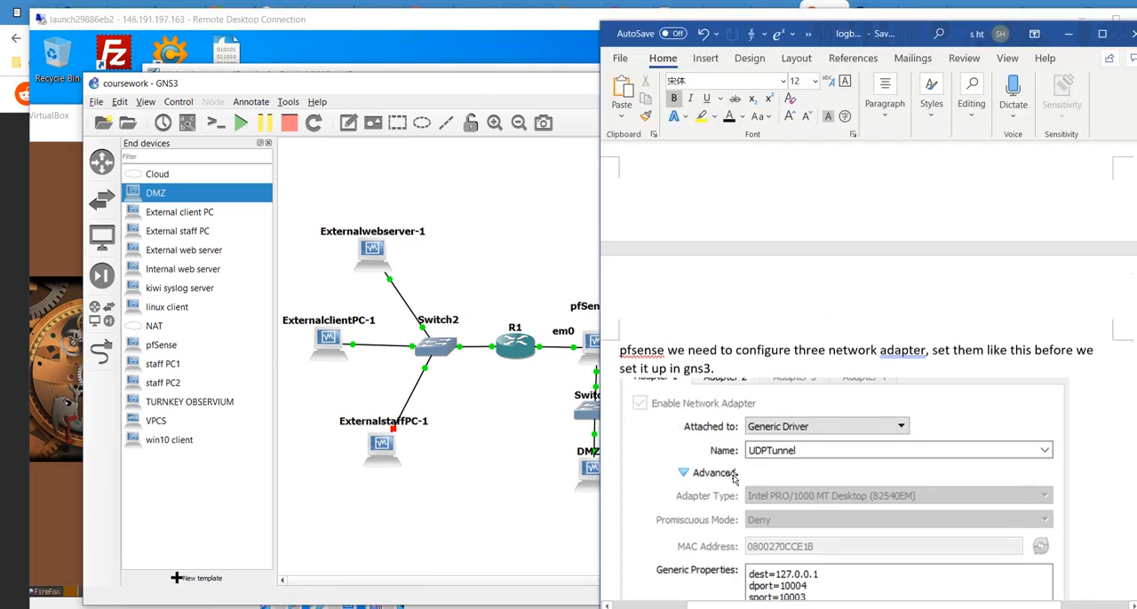
scroll(735, 476, down, 1)
scroll(749, 311, down, 1)
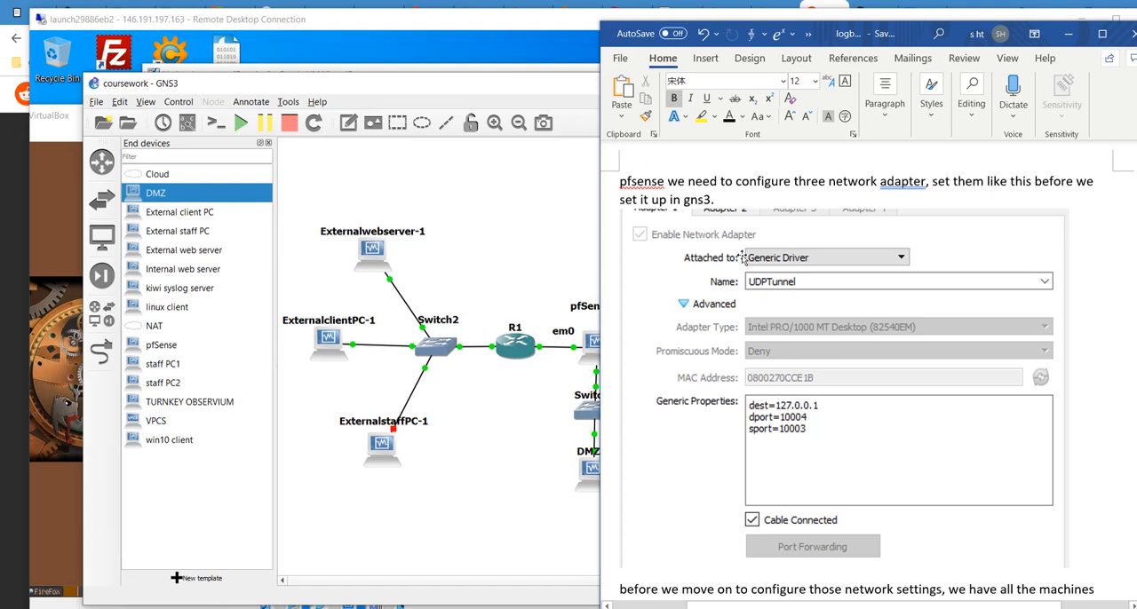
scroll(820, 261, down, 1)
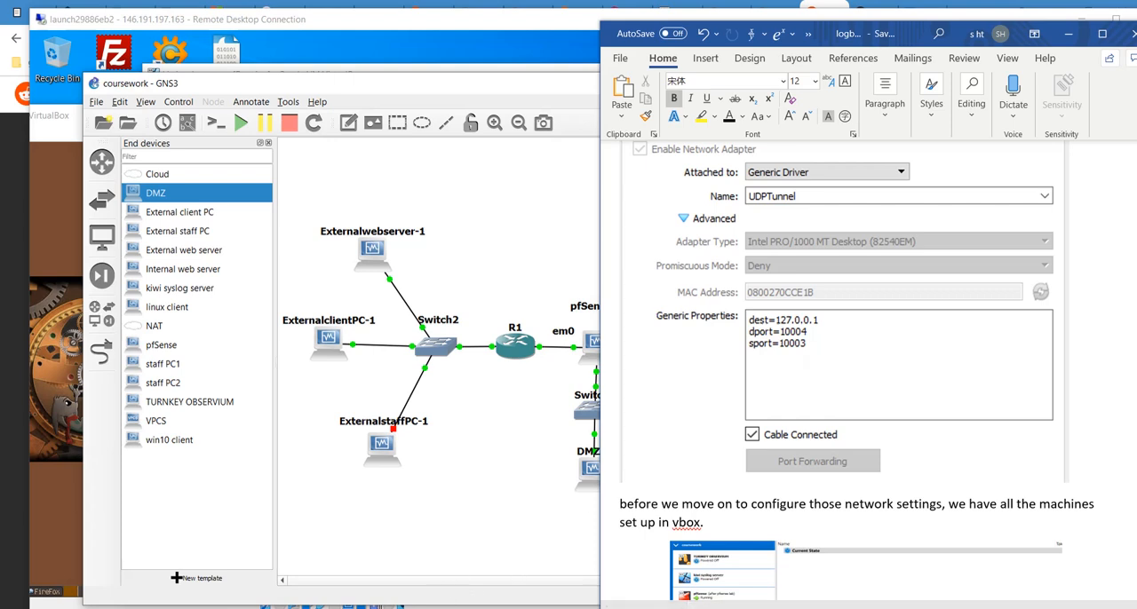
- Check the B1 and B2 grade criteria in the coursework brief, and return to the logbook's list of VirtualBox machines
mouse_move(287, 608)
click(287, 551)
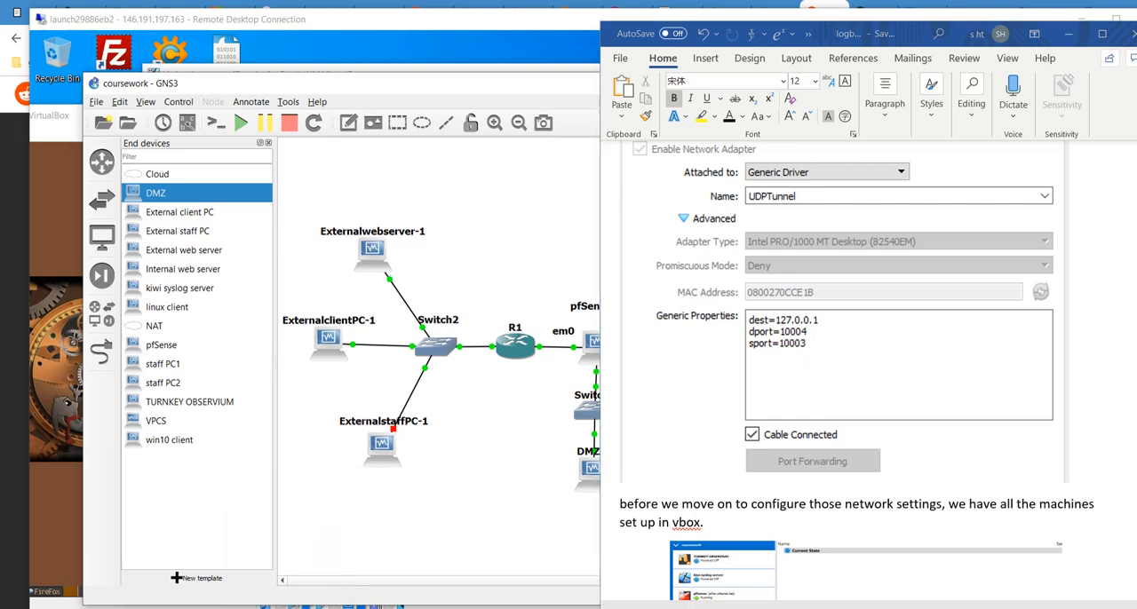
scroll(287, 537, down, 10)
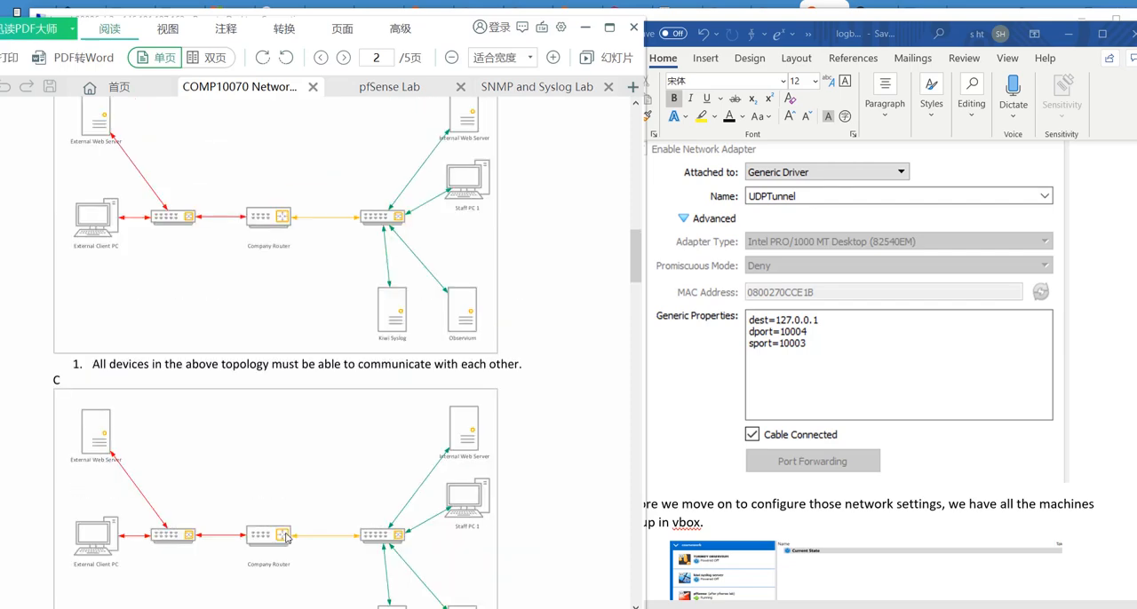
scroll(287, 537, down, 4)
scroll(287, 537, up, 3)
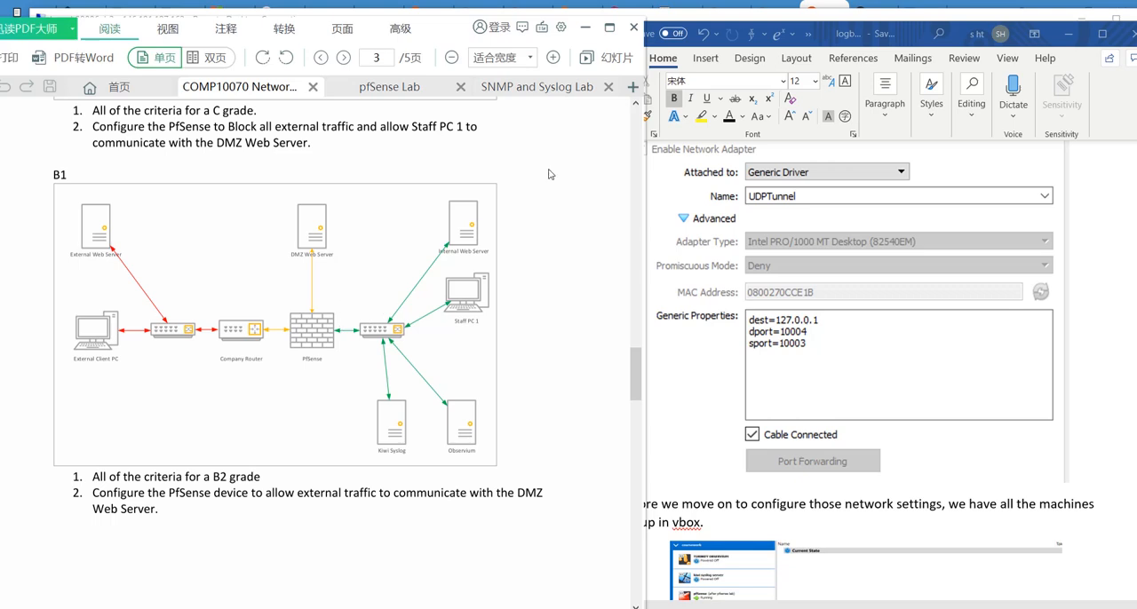
click(586, 30)
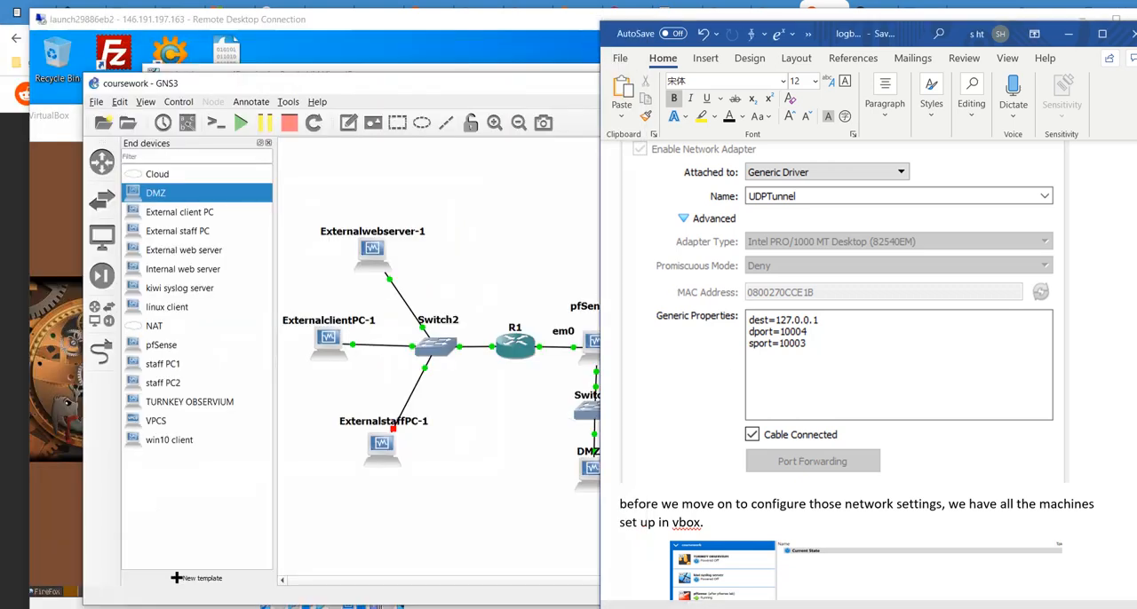
scroll(704, 515, down, 5)
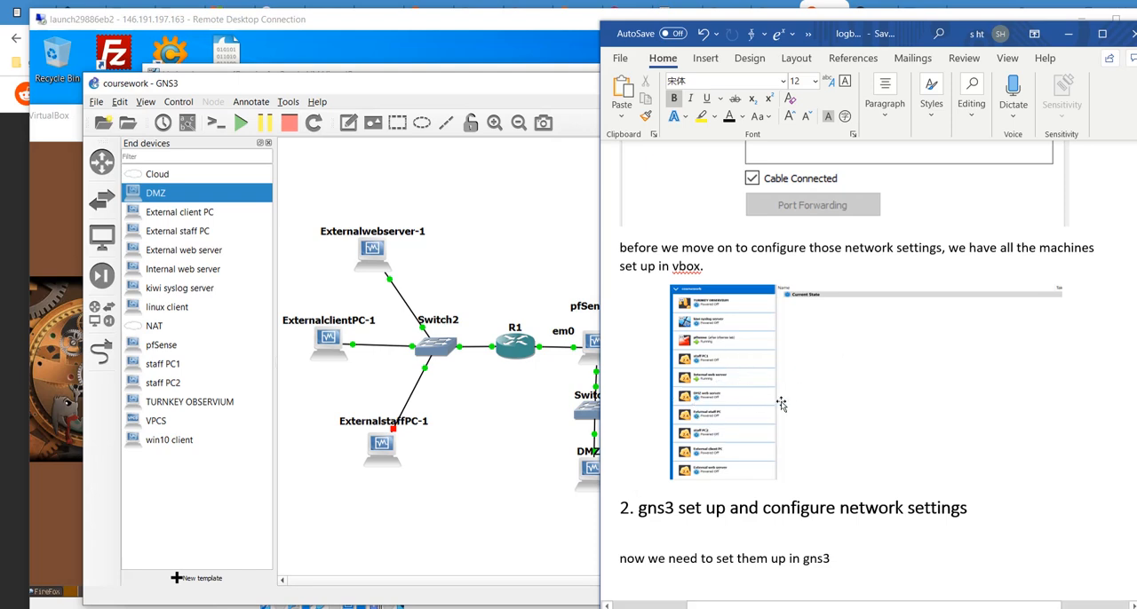
- Bring up the coursework machine list in VirtualBox Manager on the remote desktop, closing the blank duplicate manager window
click(455, 20)
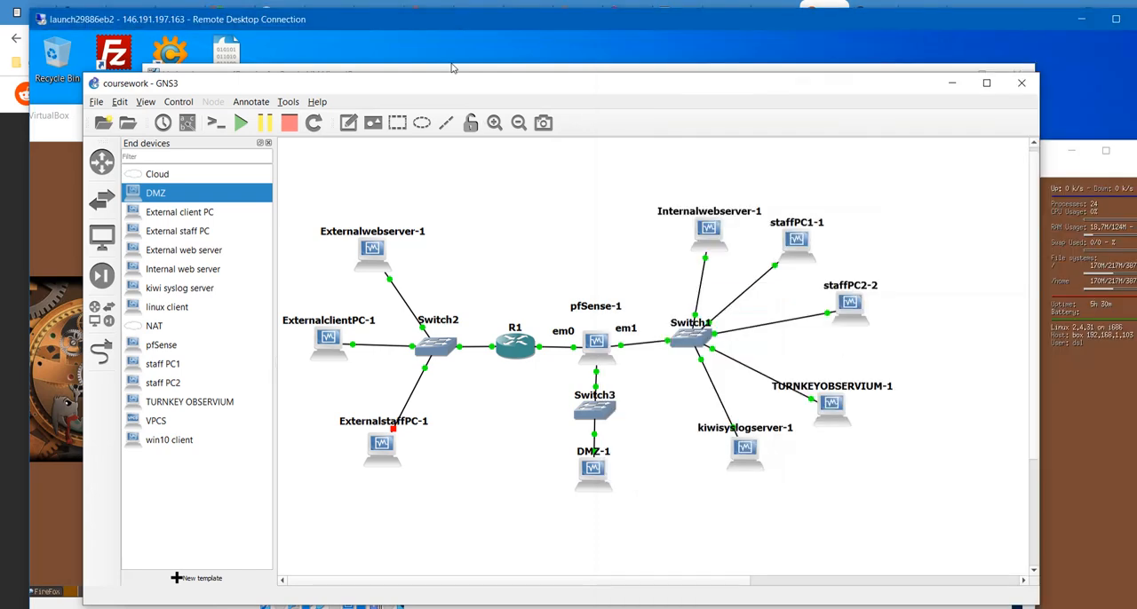
double_click(784, 20)
click(277, 608)
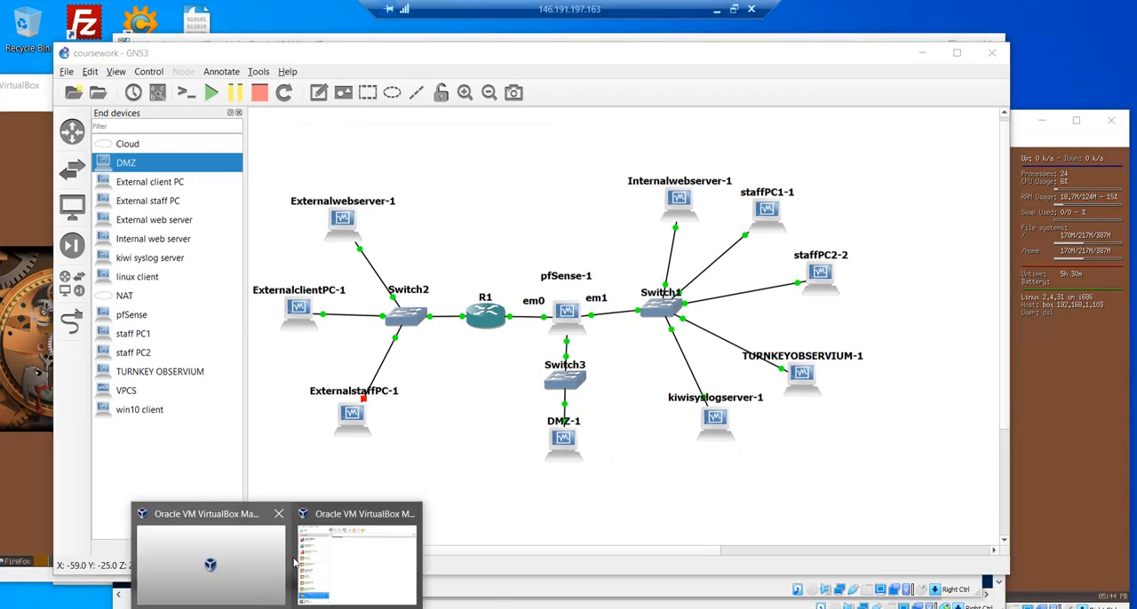
click(279, 513)
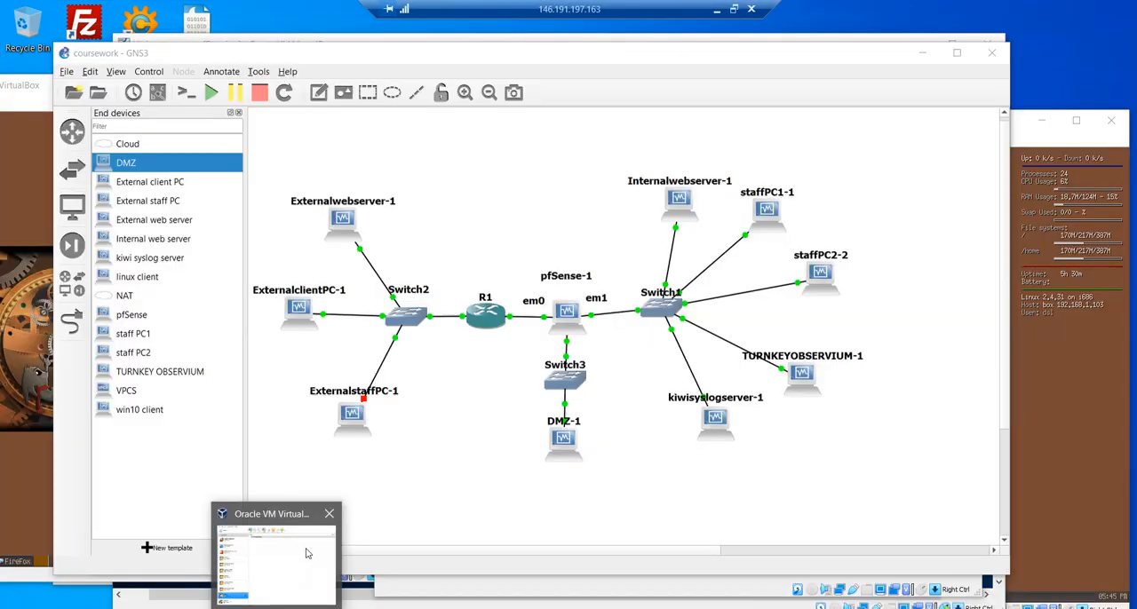
click(305, 551)
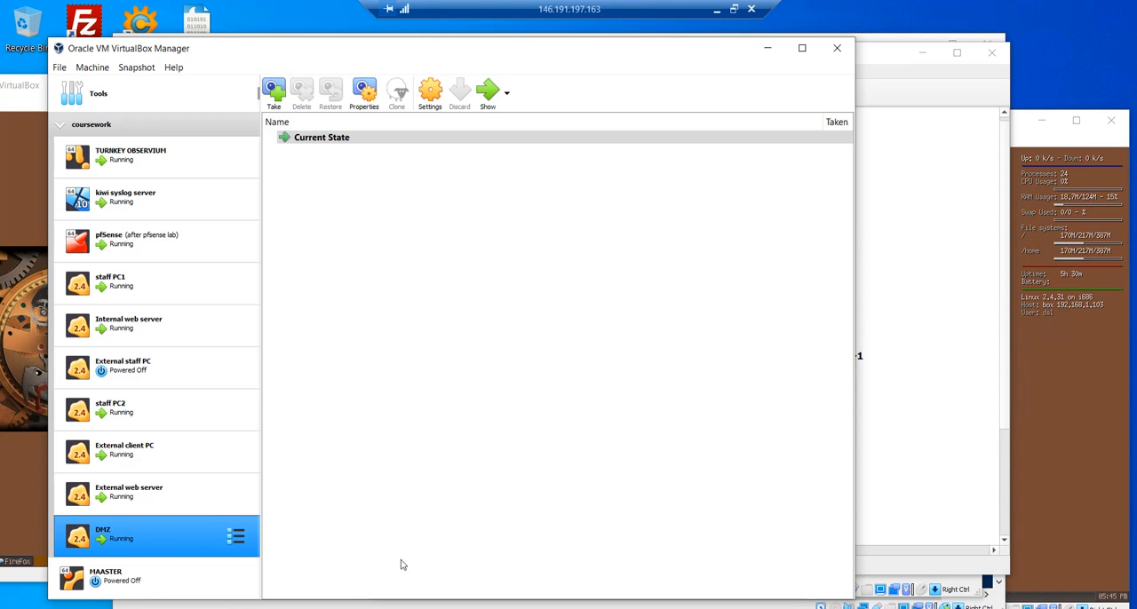
click(735, 9)
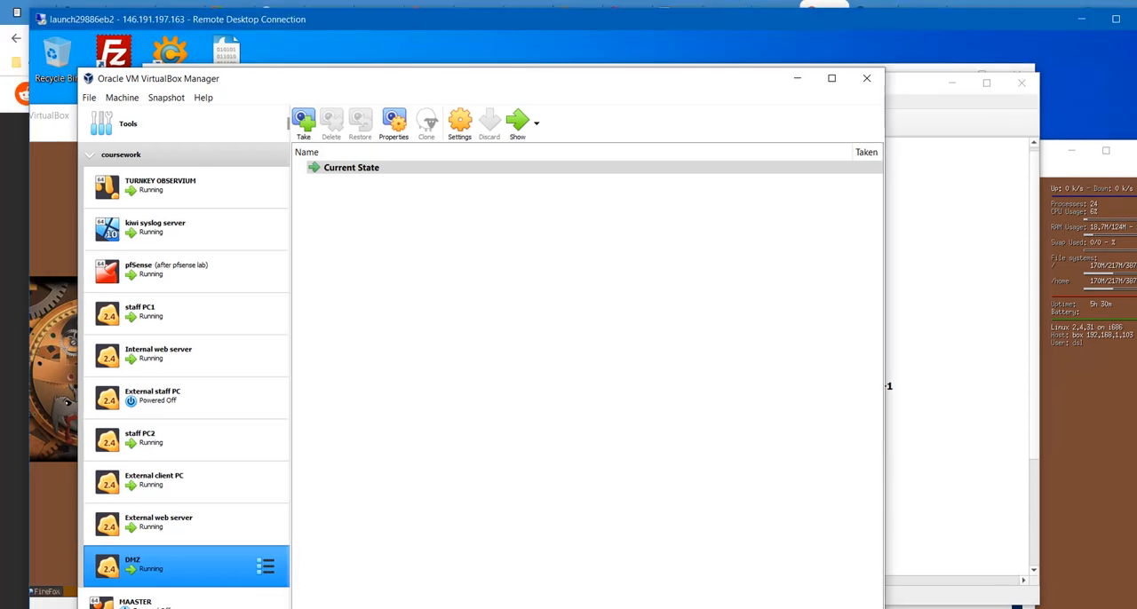
- Return to the logbook and read the start of section 2 on GNS3 setup and network settings
click(302, 578)
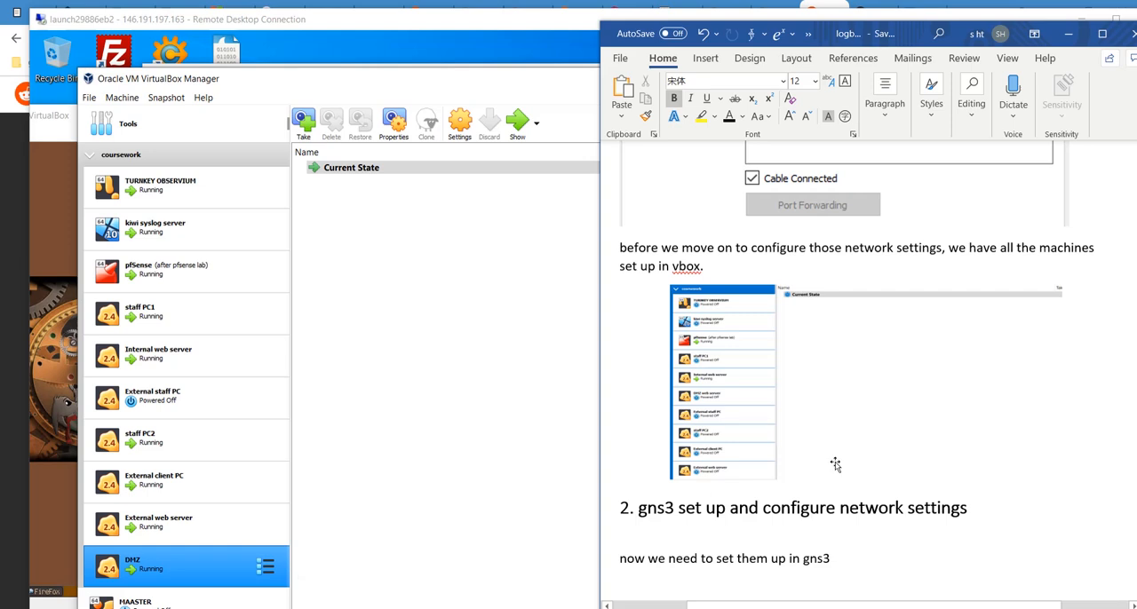
scroll(836, 462, down, 3)
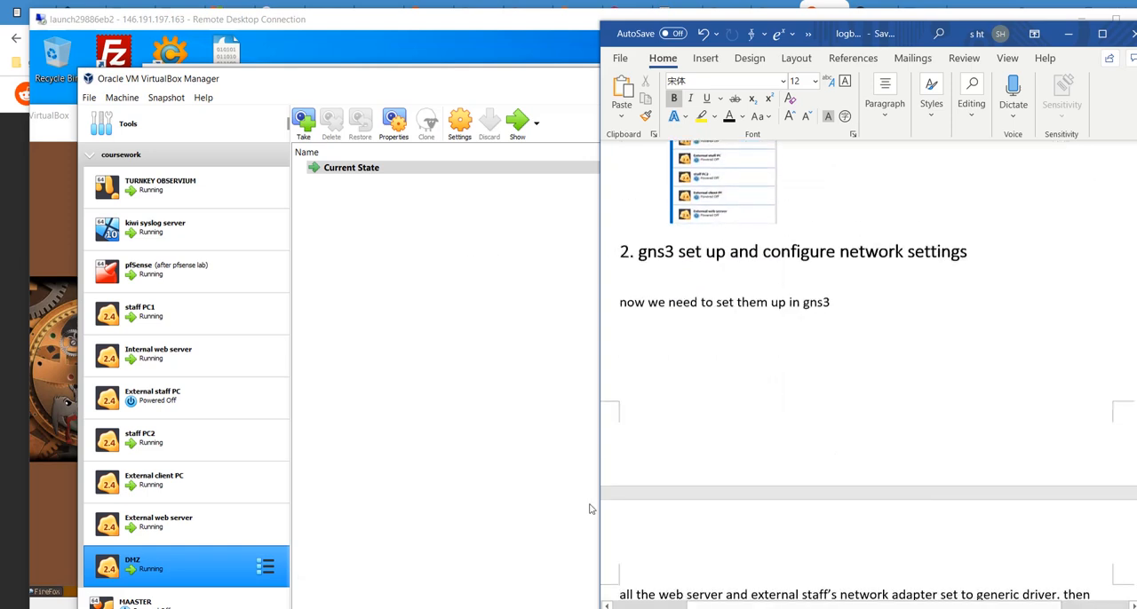
scroll(762, 371, down, 1)
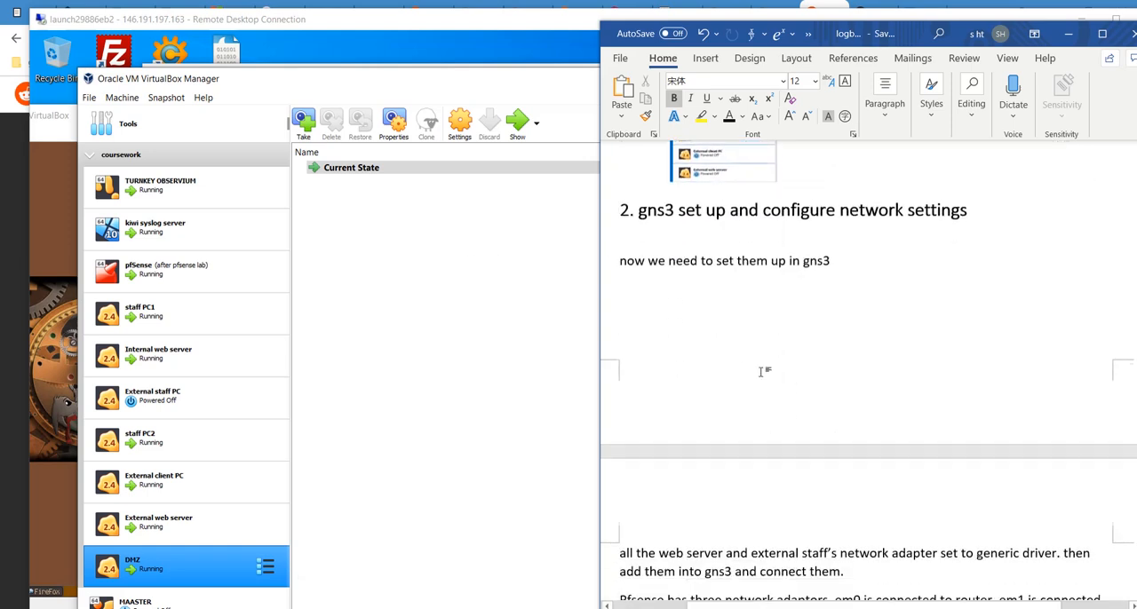
scroll(878, 354, down, 5)
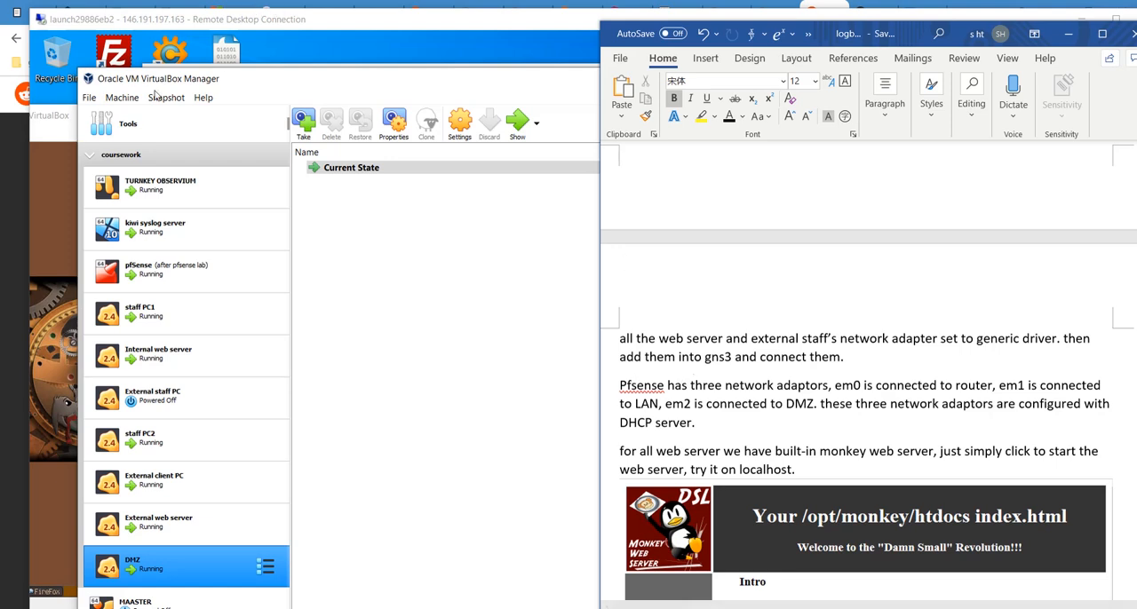
- Move the VirtualBox Manager window aside and bring the GNS3 coursework topology to the front
click(215, 107)
drag(302, 78, 325, 113)
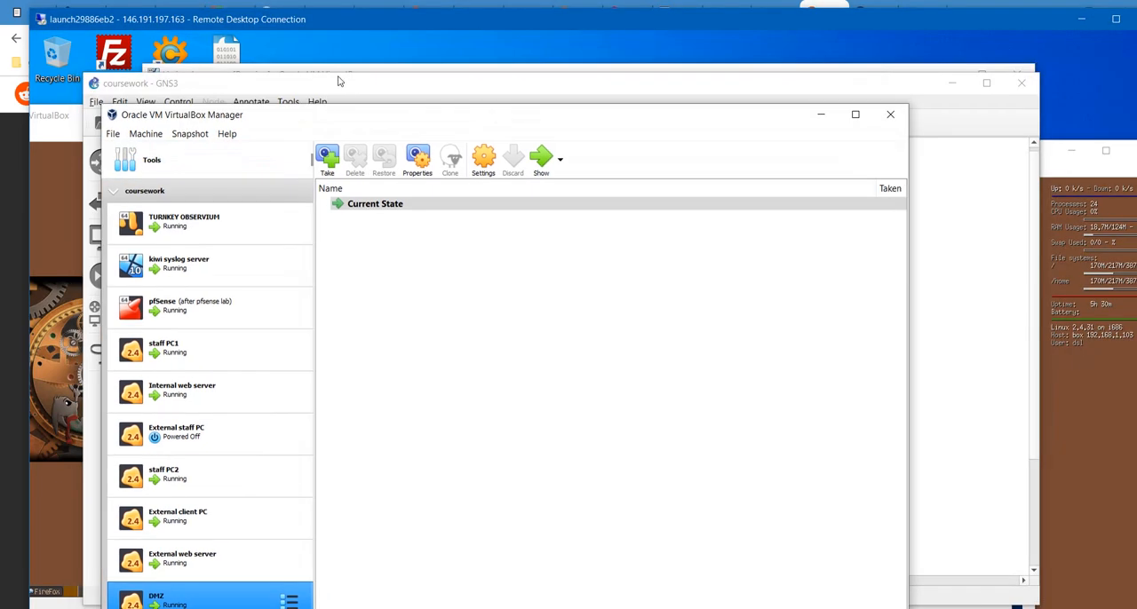
click(337, 82)
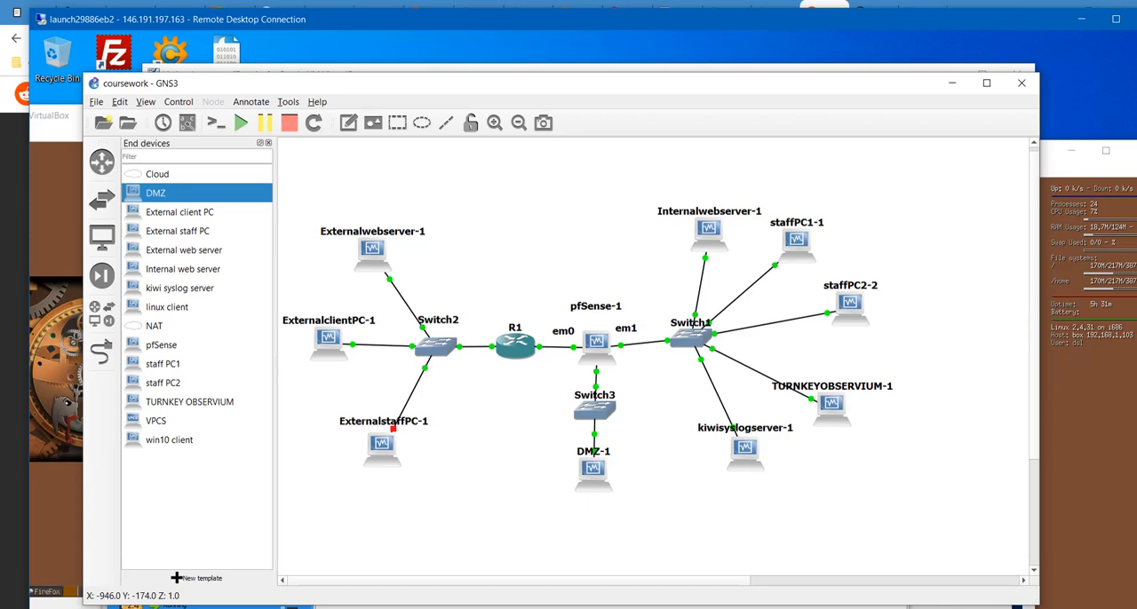
click(355, 608)
click(355, 608)
click(325, 608)
- Skim the logbook's GNS3 section through the topology figure and network settings, and go back to the section heading
click(296, 579)
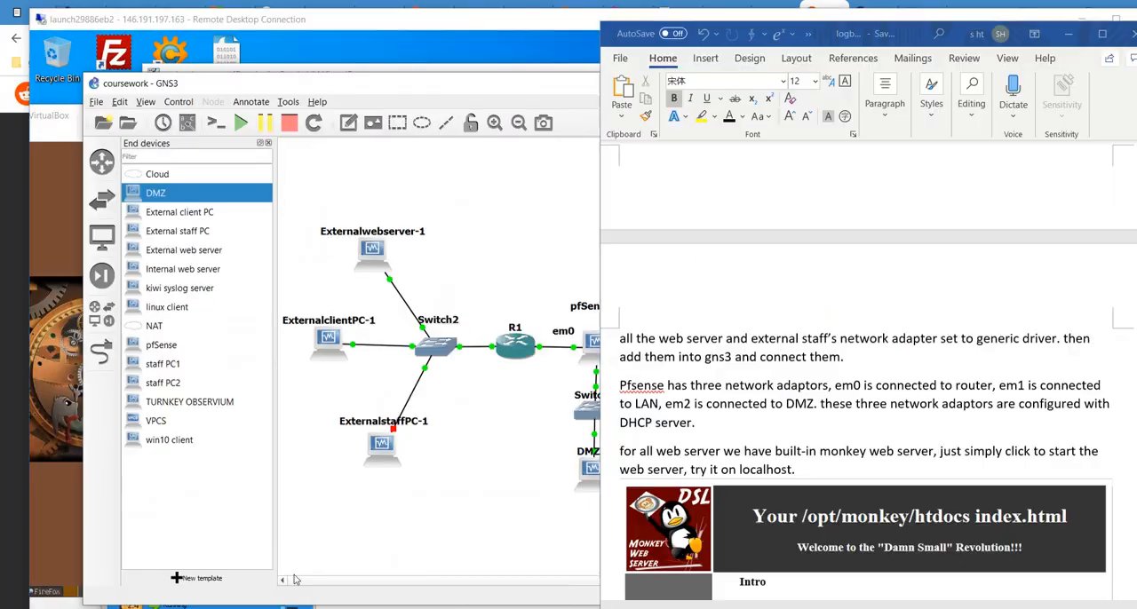
scroll(742, 492, down, 5)
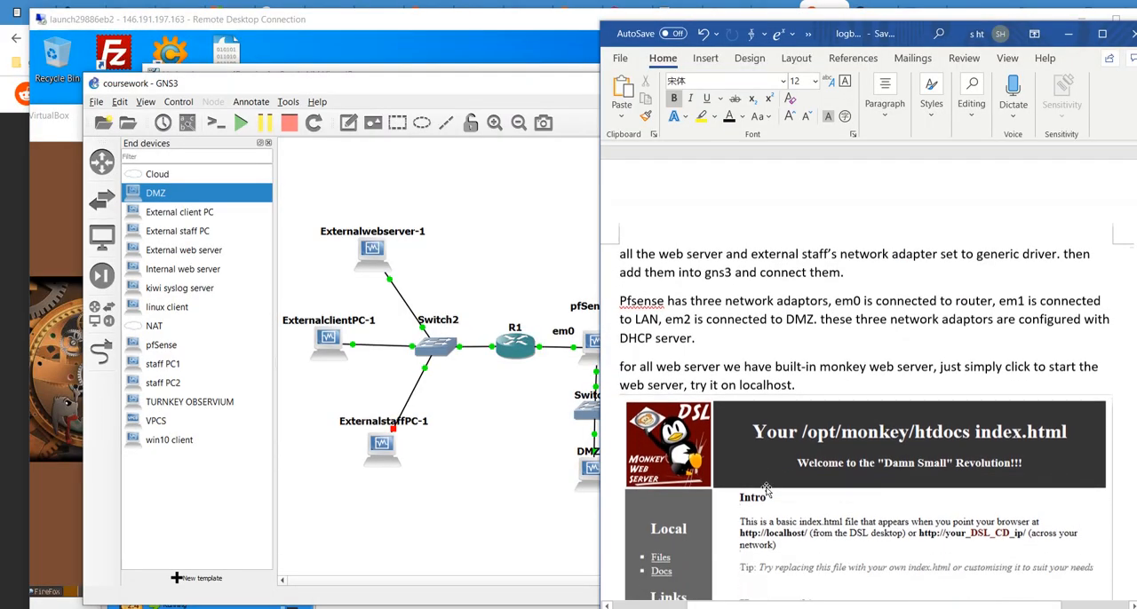
scroll(774, 441, up, 2)
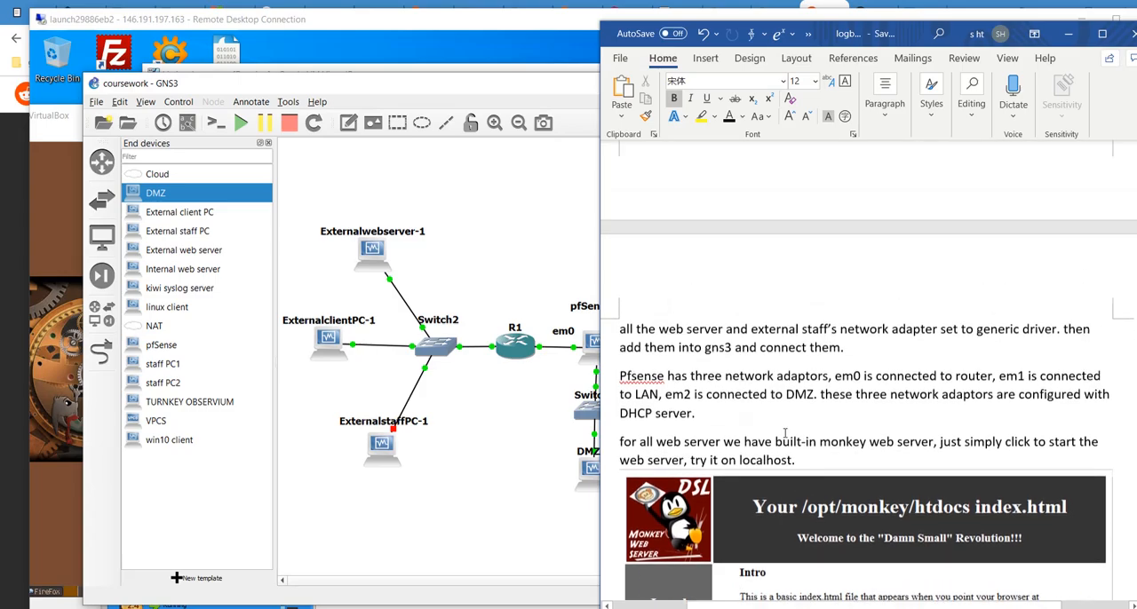
scroll(877, 465, down, 4)
scroll(877, 464, down, 20)
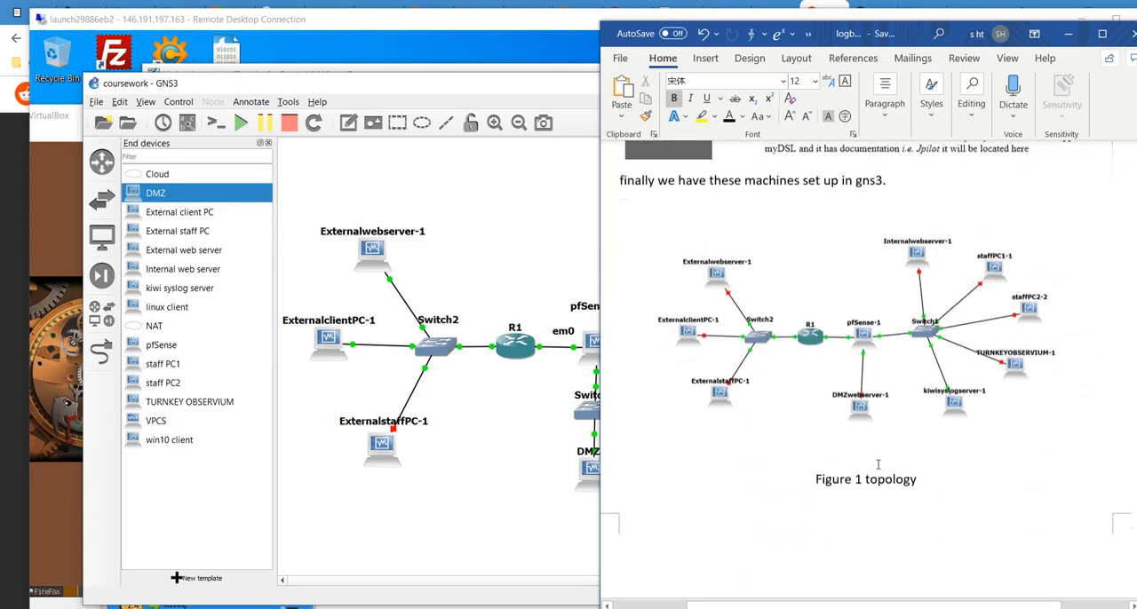
scroll(877, 465, down, 3)
scroll(877, 464, up, 20)
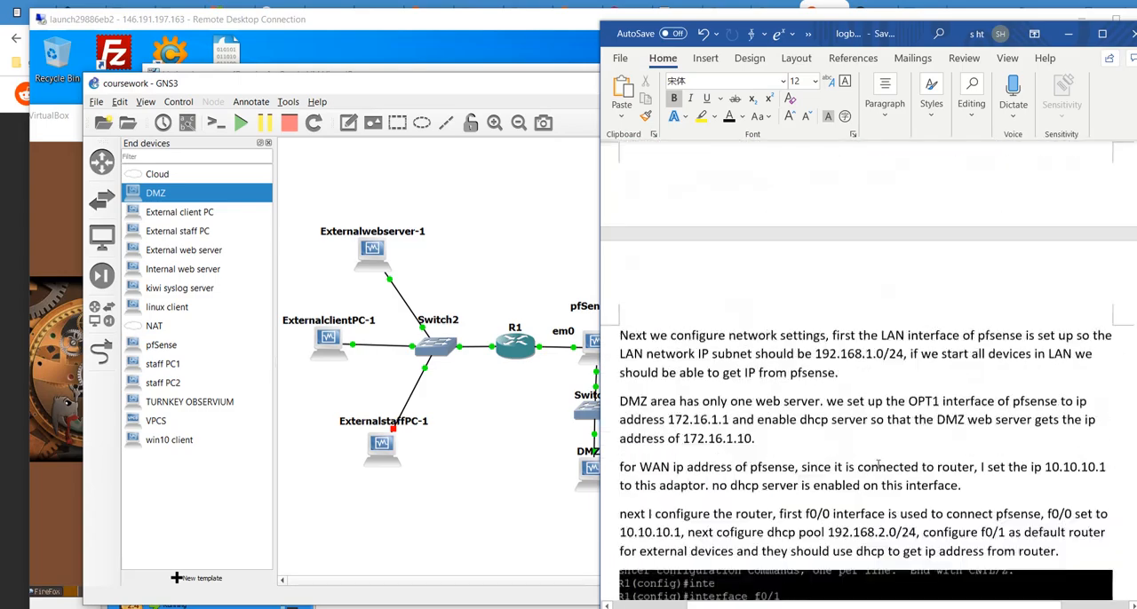
scroll(786, 465, up, 11)
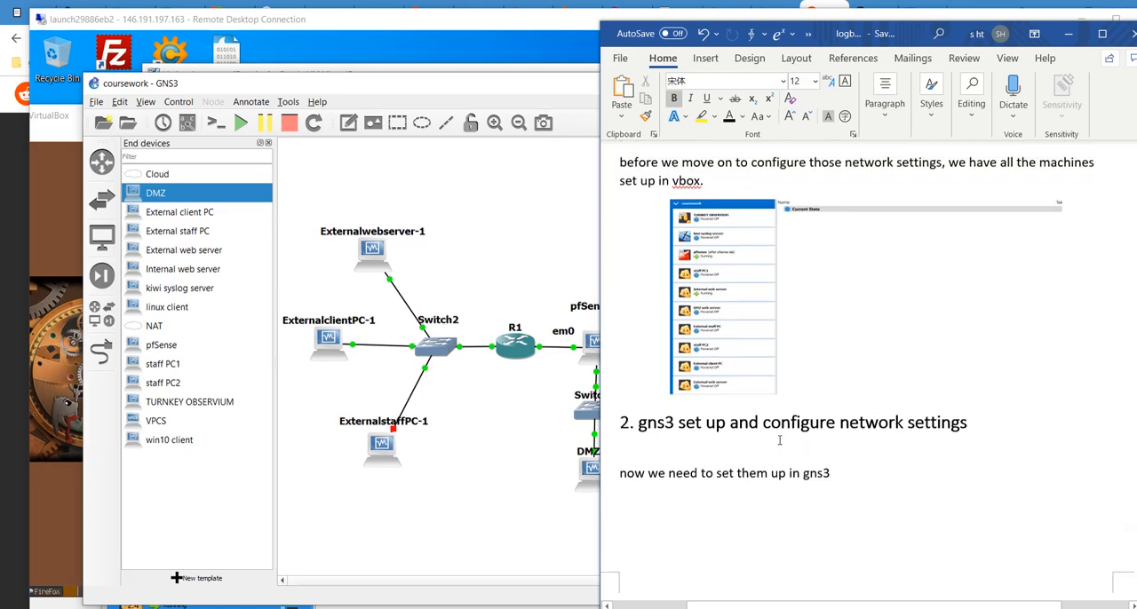
- Read the logbook's notes on pfSense's three network adaptors, the monkey web server and the finished GNS3 topology
scroll(780, 440, down, 7)
scroll(779, 440, down, 3)
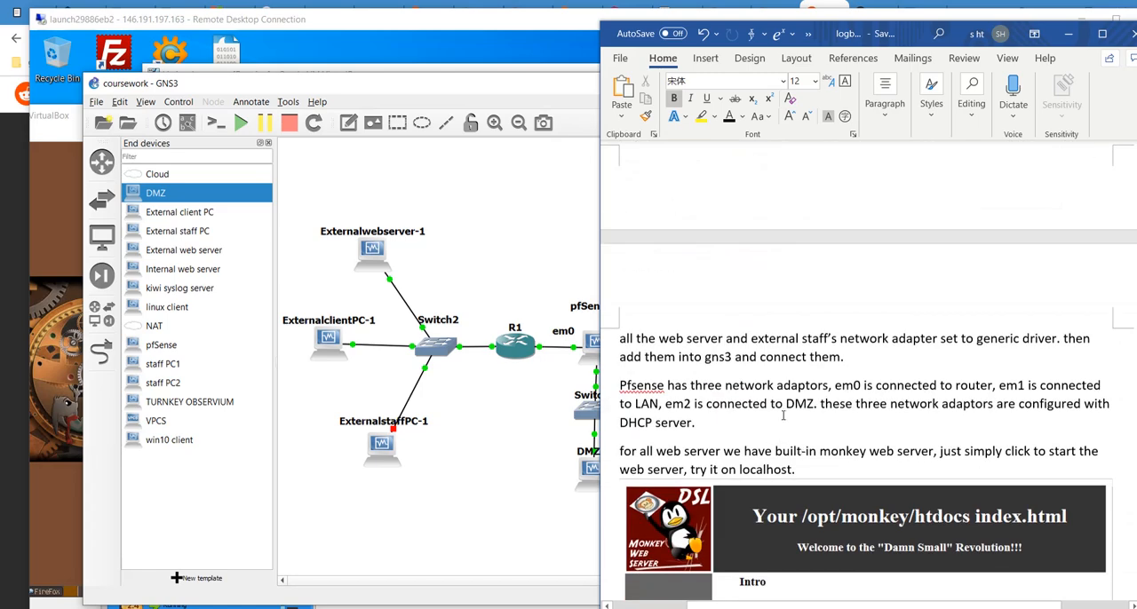
scroll(783, 414, down, 3)
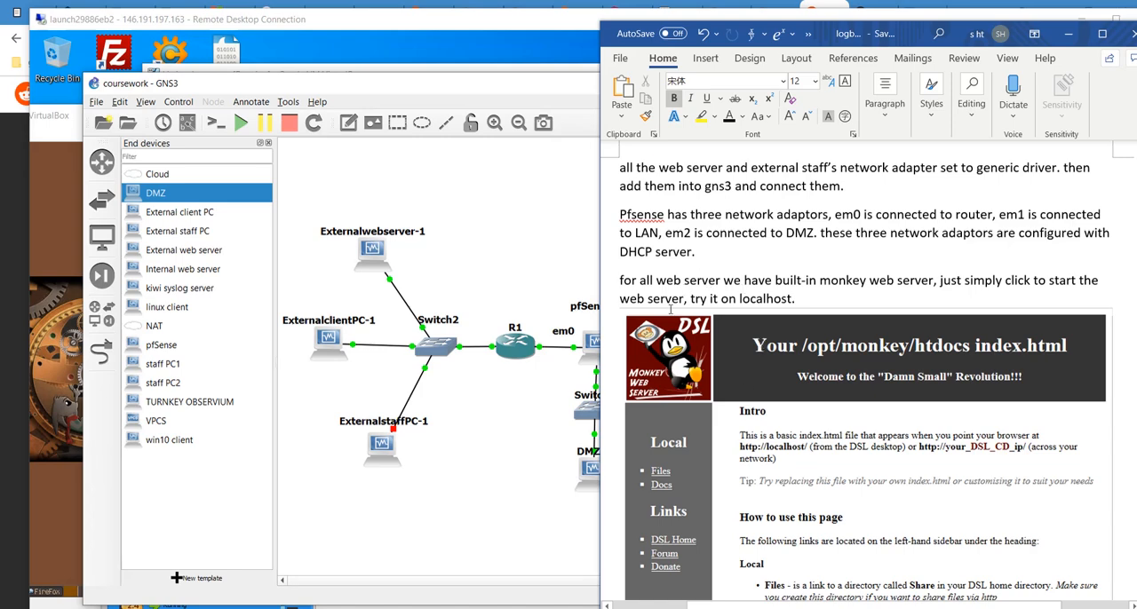
scroll(737, 337, down, 2)
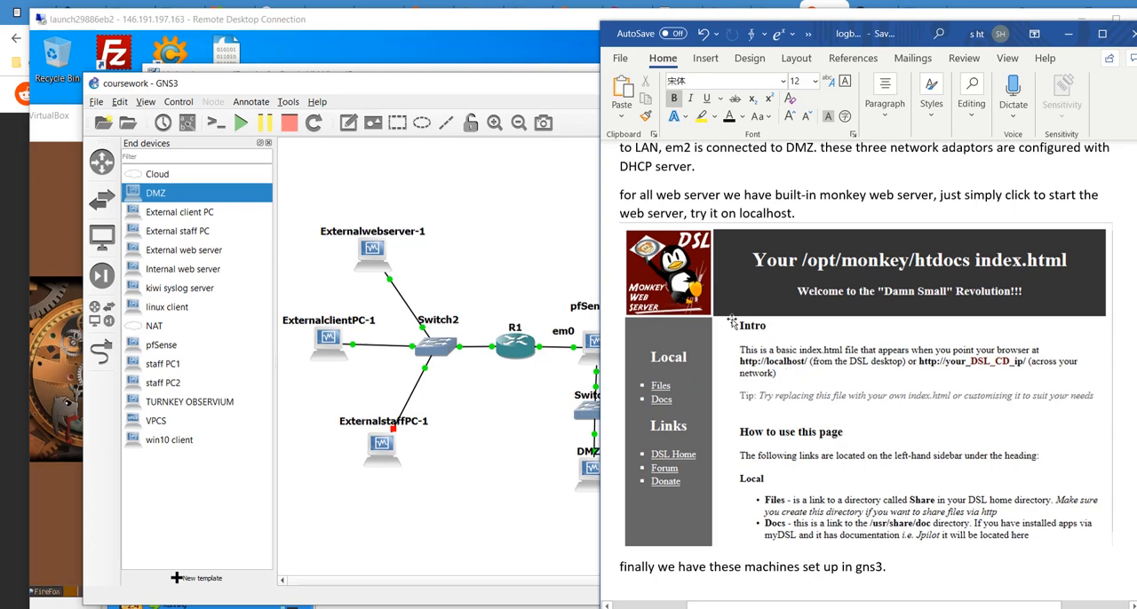
scroll(741, 382, down, 5)
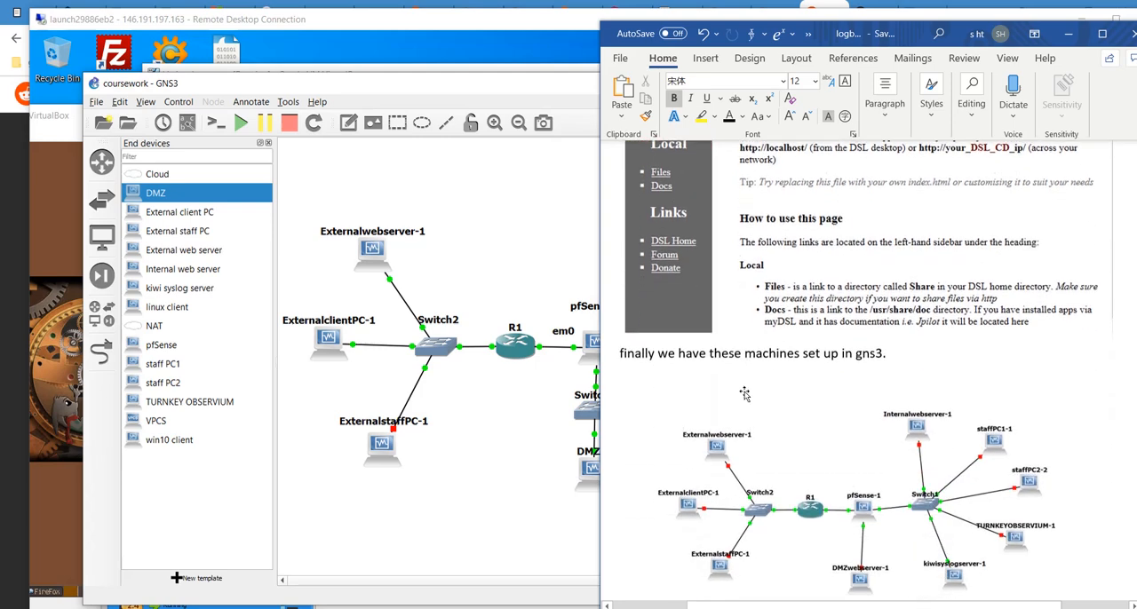
scroll(744, 393, down, 12)
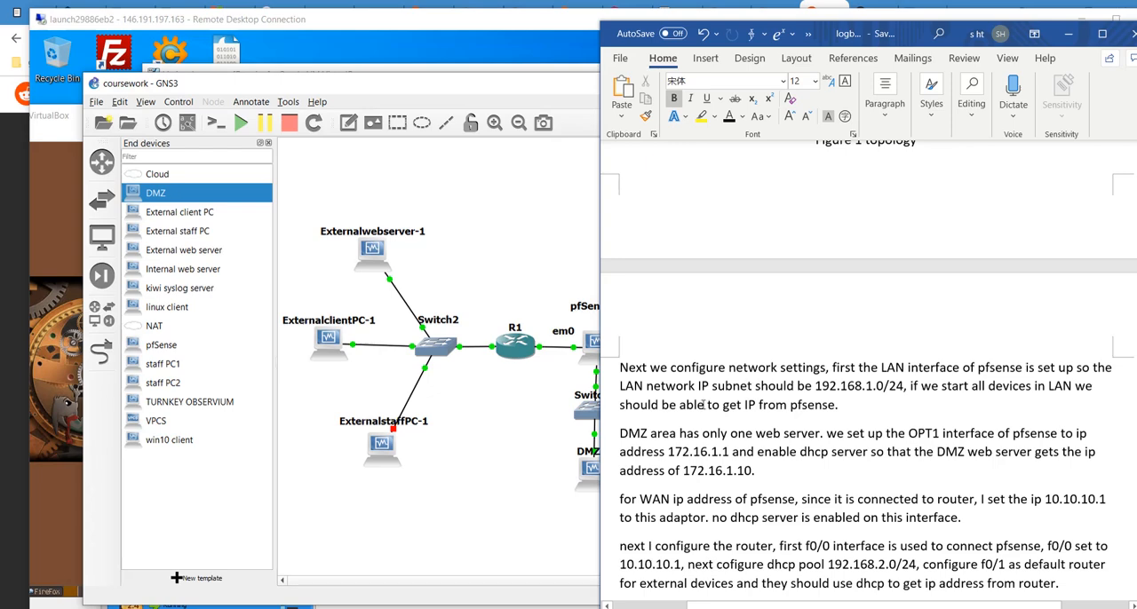
- Rearrange the remote desktop and logbook windows to examine pfSense's connections to the router, LAN and DMZ in the topology
drag(503, 16, 377, 25)
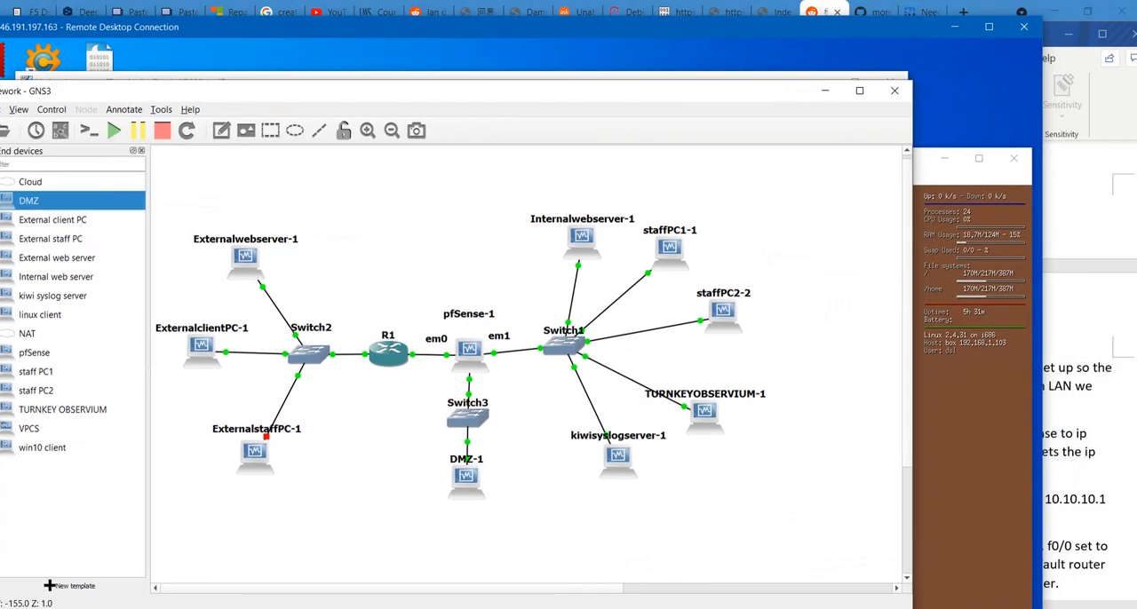
click(313, 571)
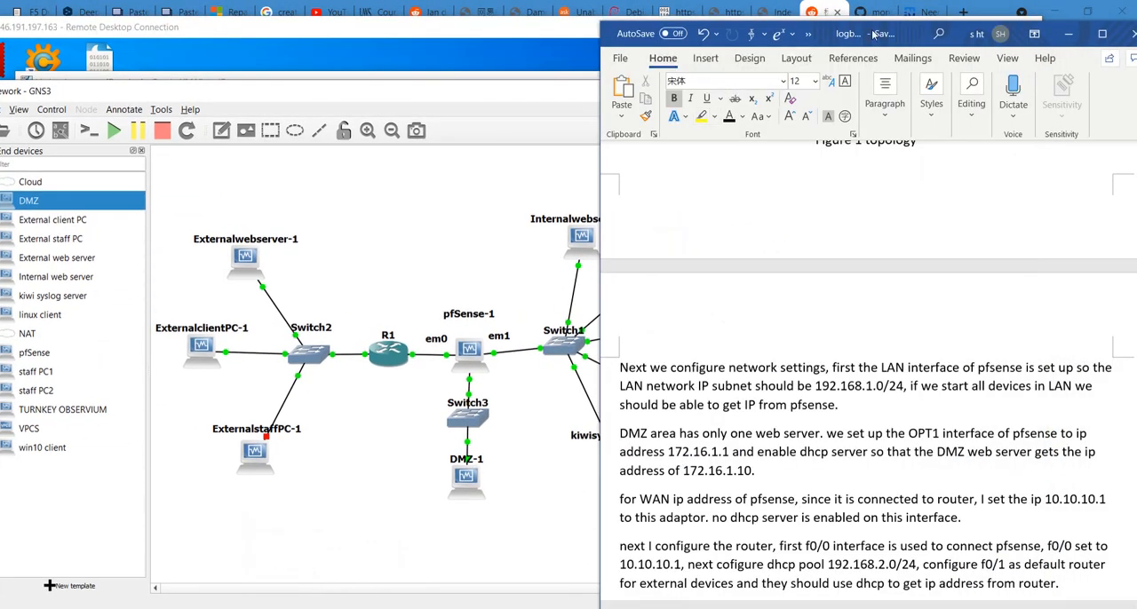
drag(874, 34, 1052, 46)
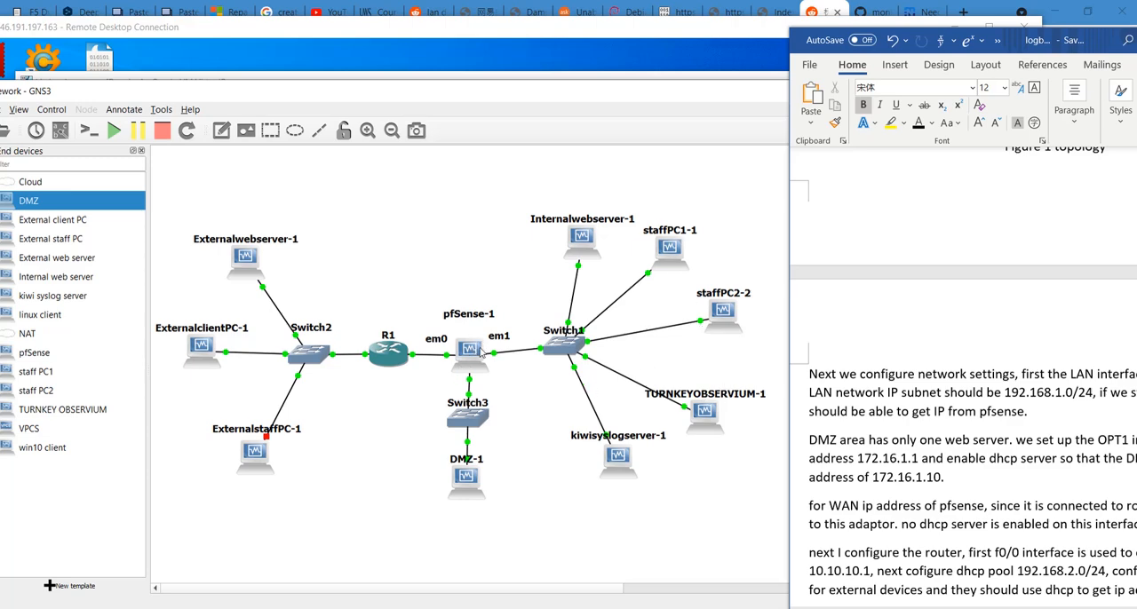
drag(1048, 44, 846, 33)
- Read the logbook's notes on configuring pfSense's LAN, OPT1 and WAN interfaces and the router's f0/0 and f0/1 interfaces
scroll(911, 371, down, 2)
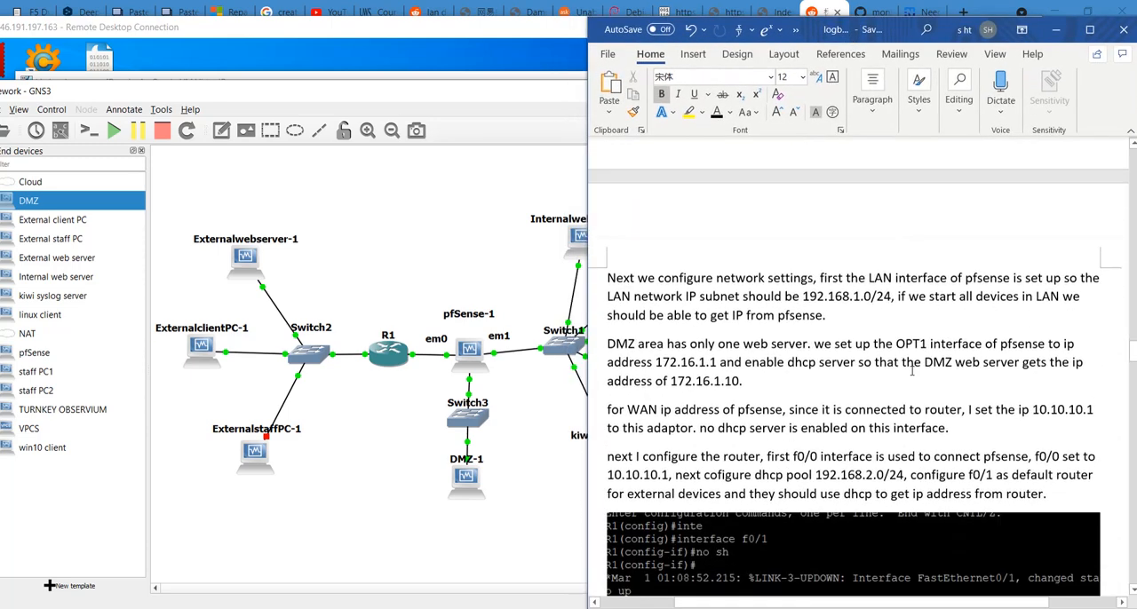
scroll(911, 371, down, 1)
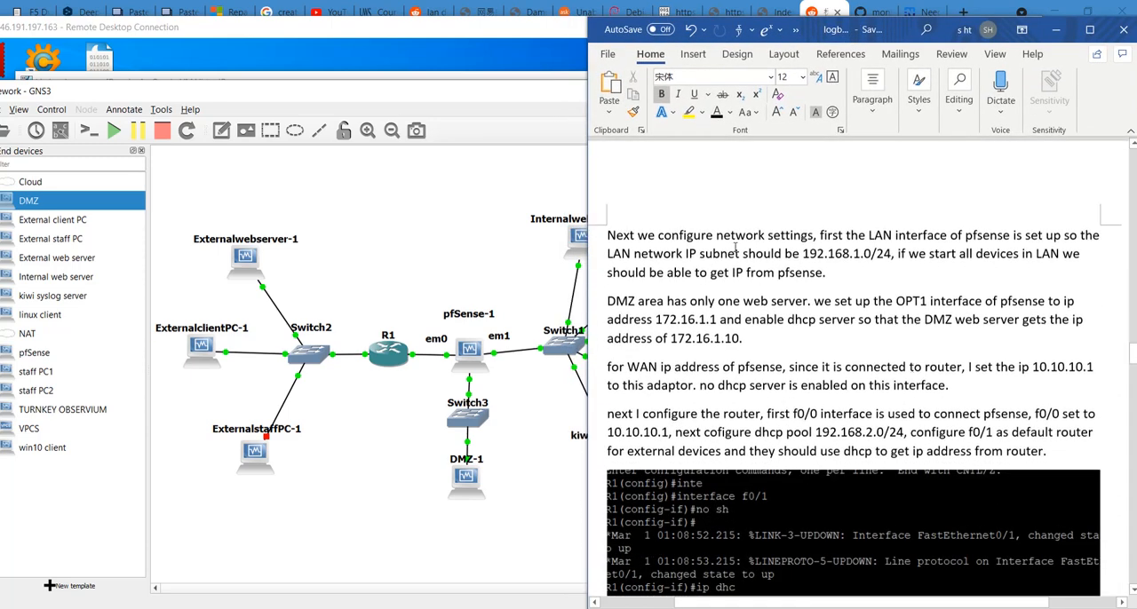
scroll(844, 255, down, 3)
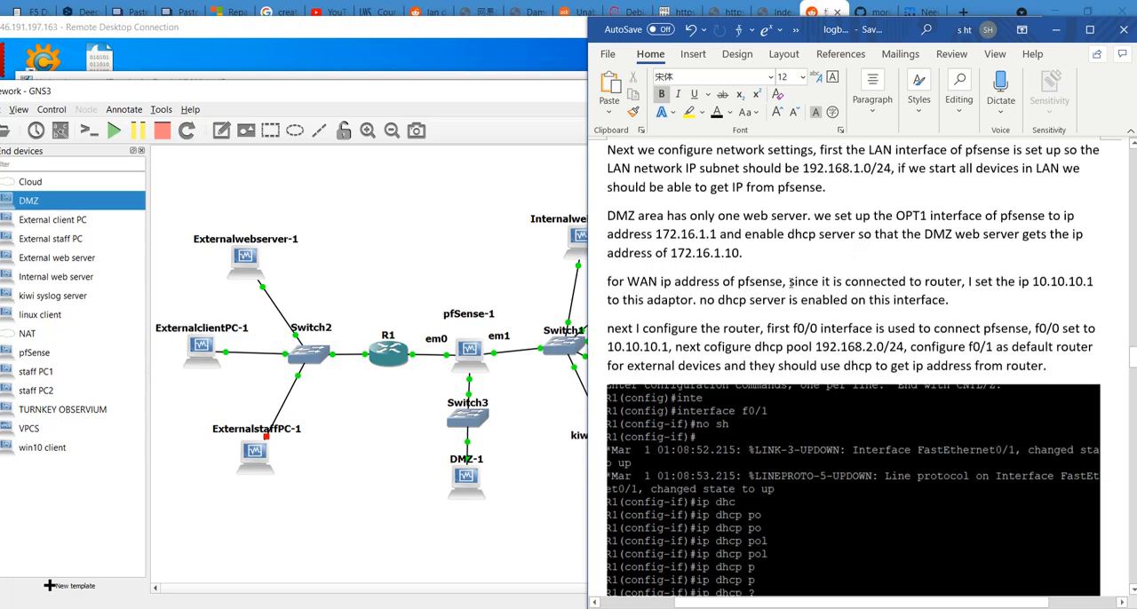
scroll(806, 293, down, 1)
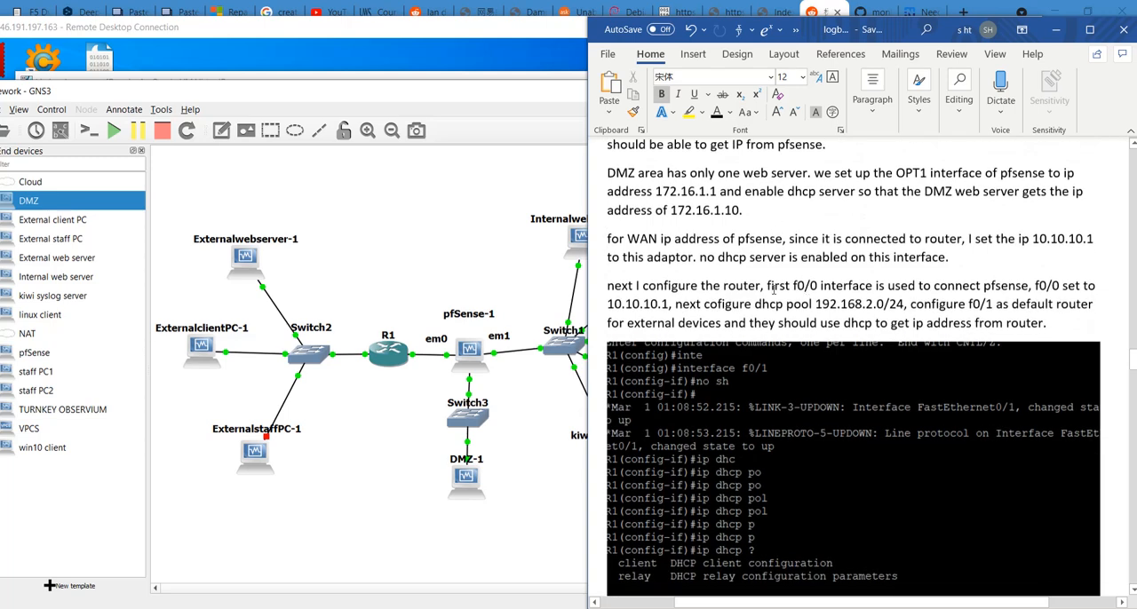
scroll(775, 291, up, 2)
- Review the logbook's IP address list and its screenshots of the initial pfSense setup
scroll(774, 292, down, 10)
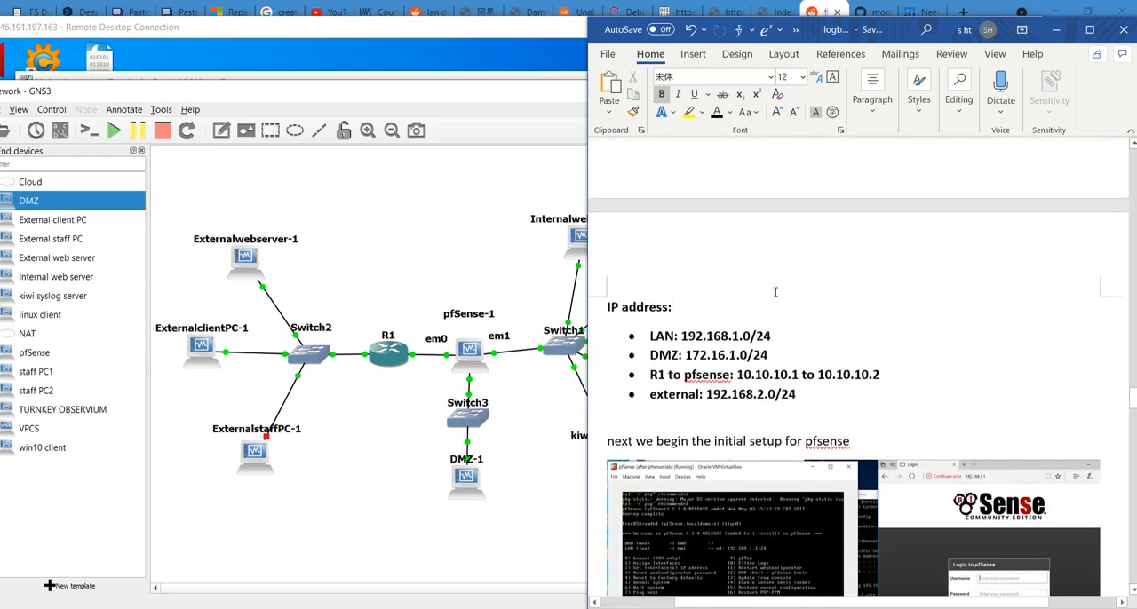
scroll(775, 292, down, 2)
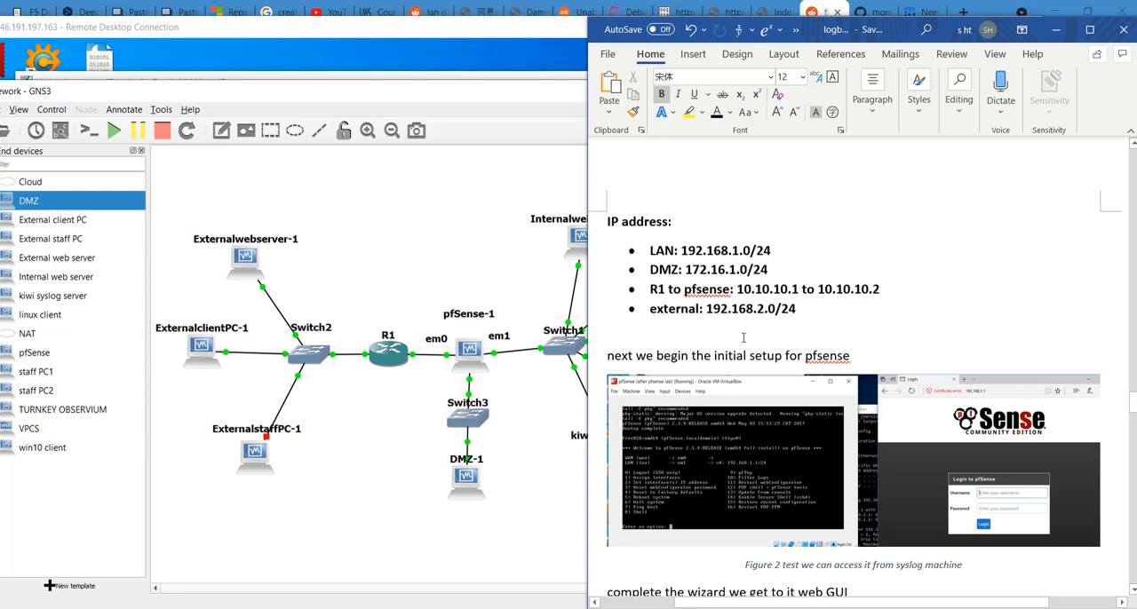
scroll(749, 392, down, 3)
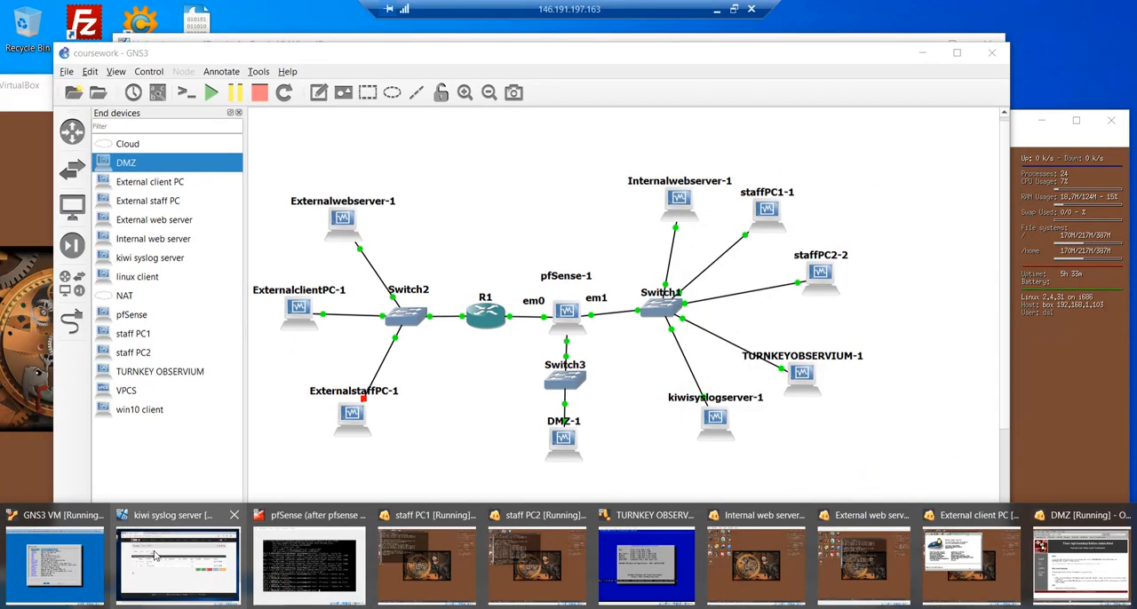
- Switch to the kiwi syslog server machine and view the static IPv4 configuration of pfSense's LAN interface
click(155, 555)
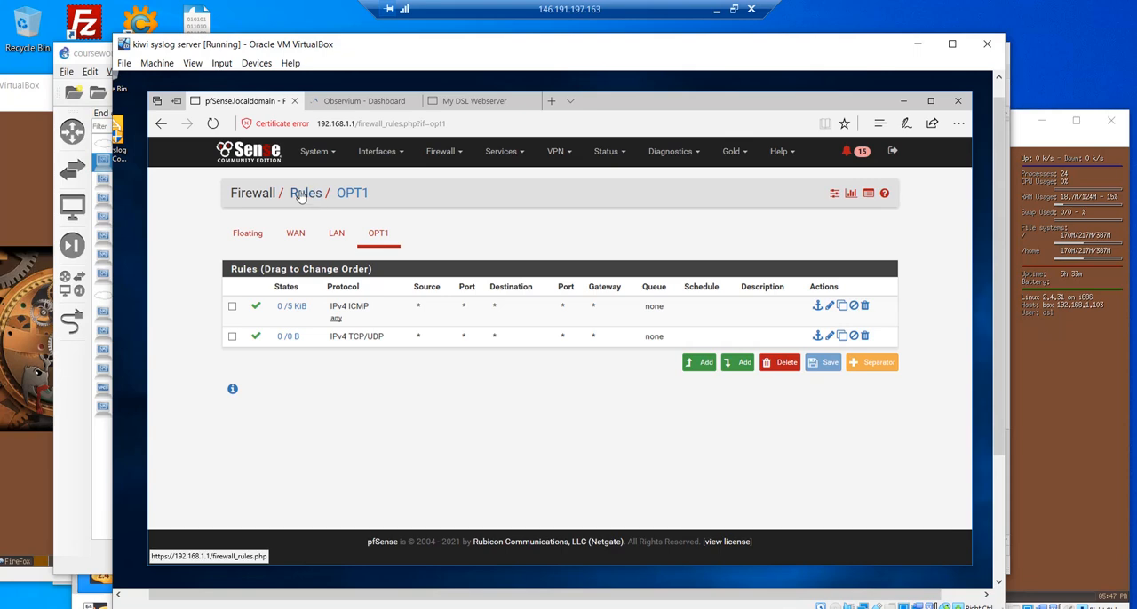
click(376, 152)
click(382, 201)
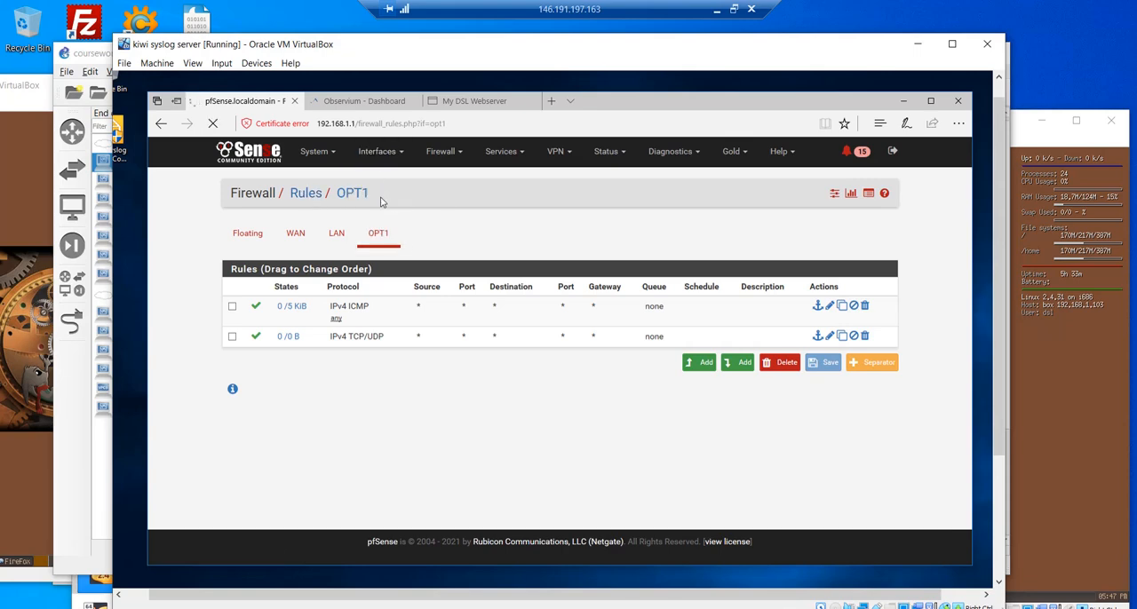
scroll(433, 306, down, 3)
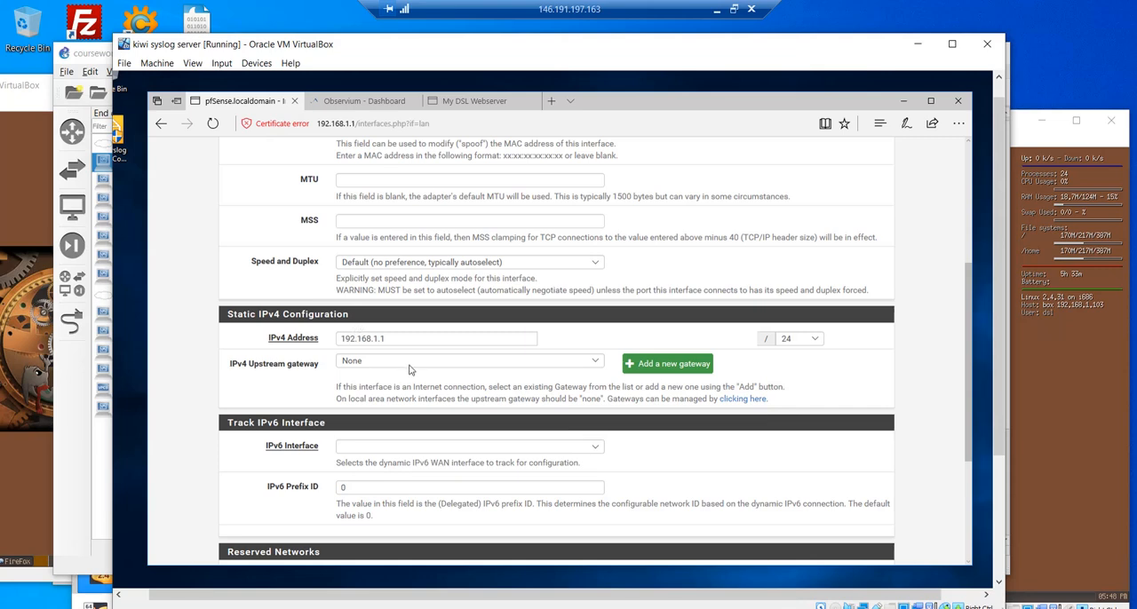
- Leave the pfSense LAN page and arrange the GNS3 topology beside the logbook's network settings notes
scroll(411, 369, up, 3)
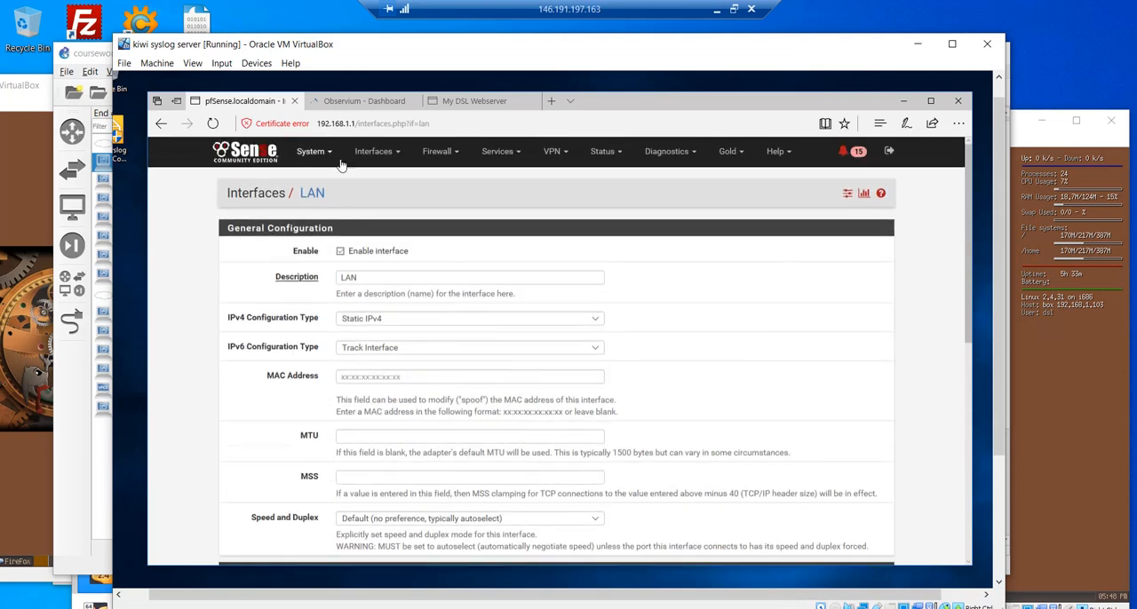
click(1058, 286)
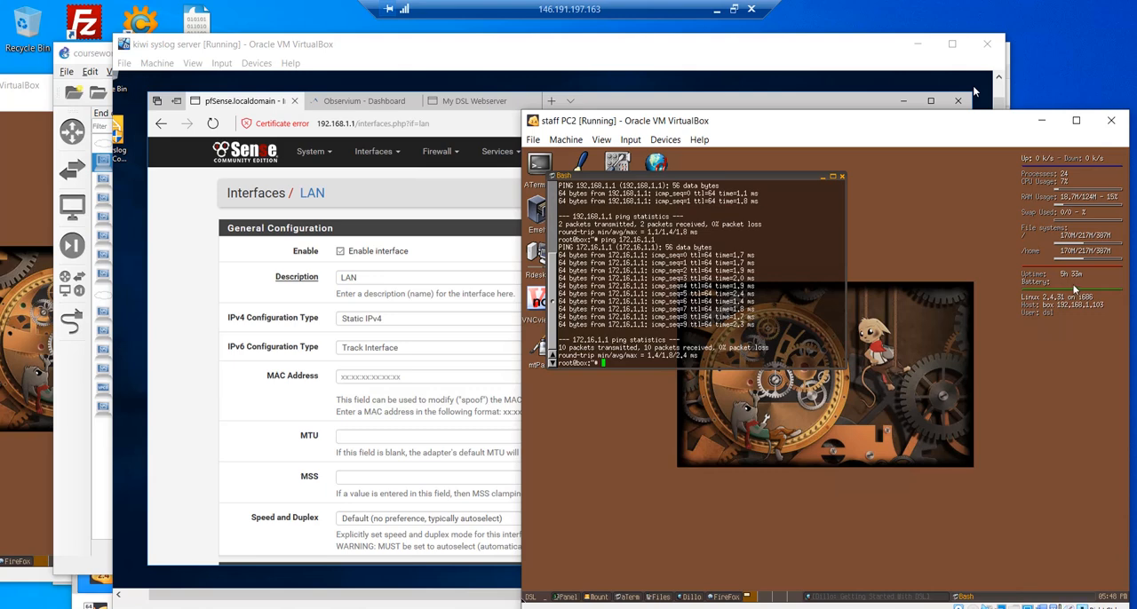
click(441, 566)
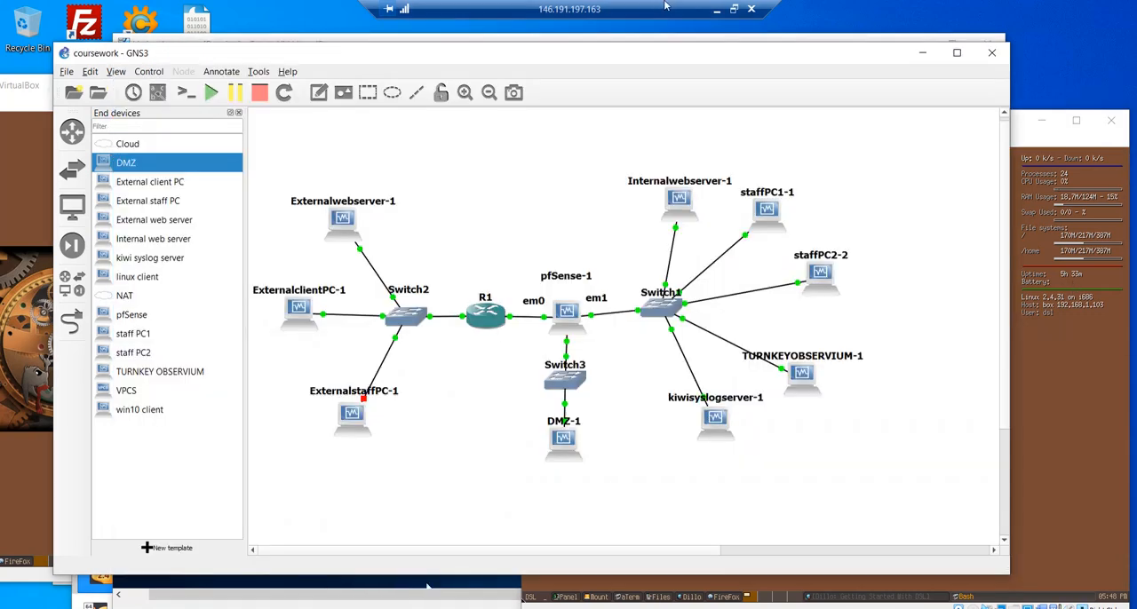
click(734, 9)
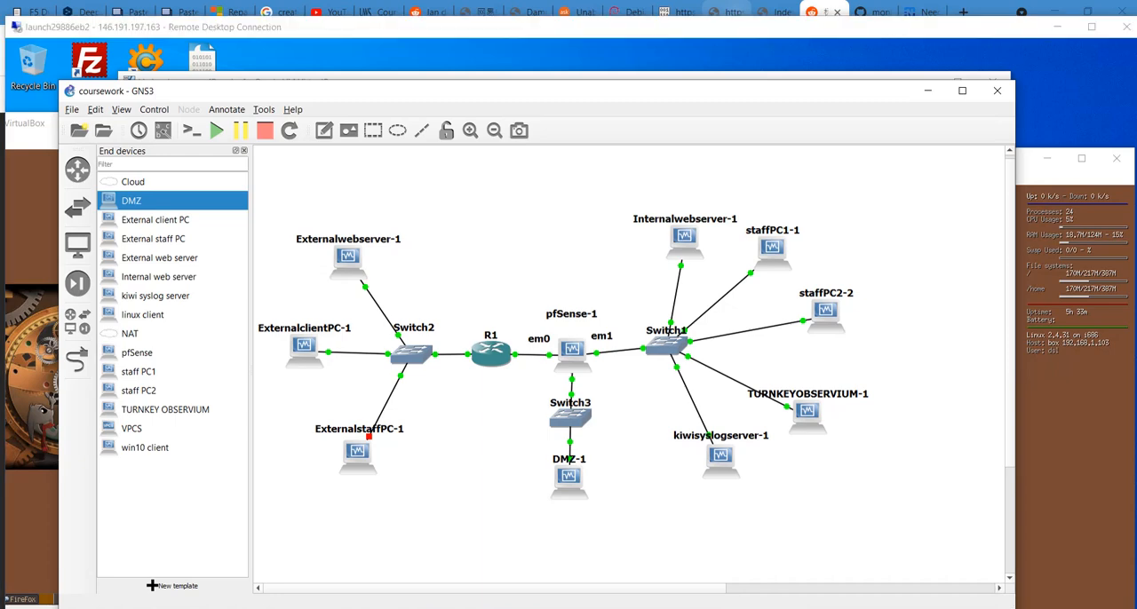
click(329, 544)
scroll(853, 434, down, 3)
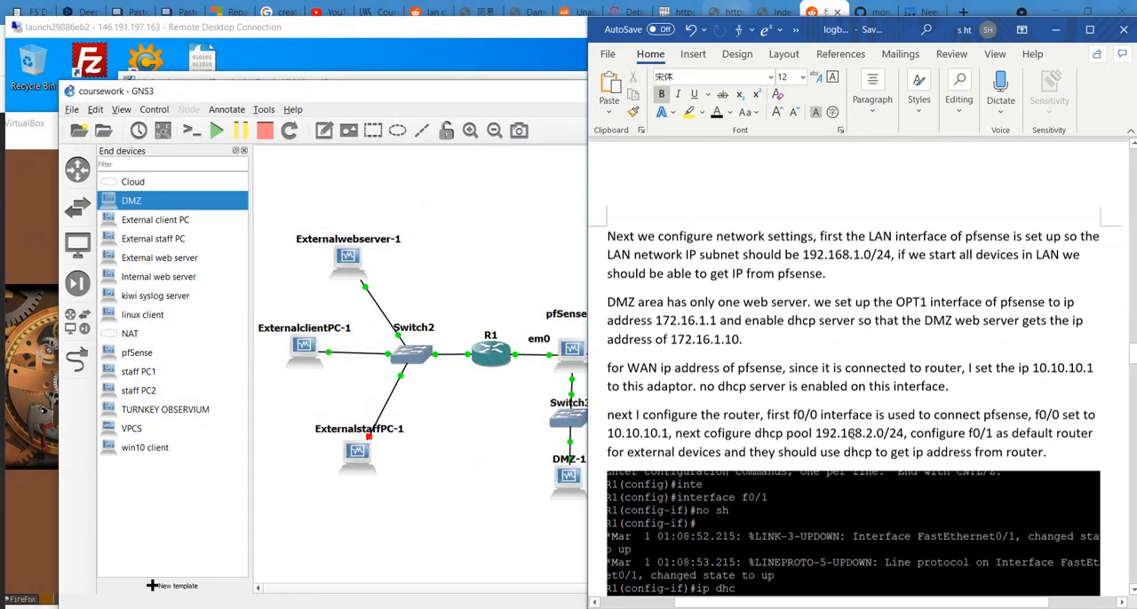
drag(857, 40, 898, 32)
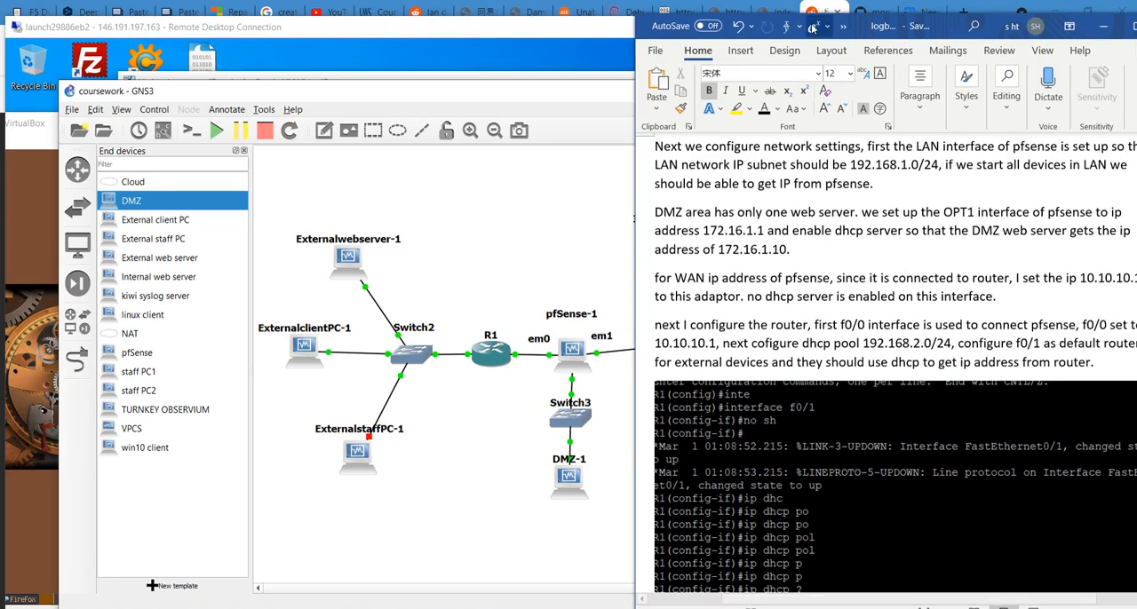
drag(883, 29, 840, 20)
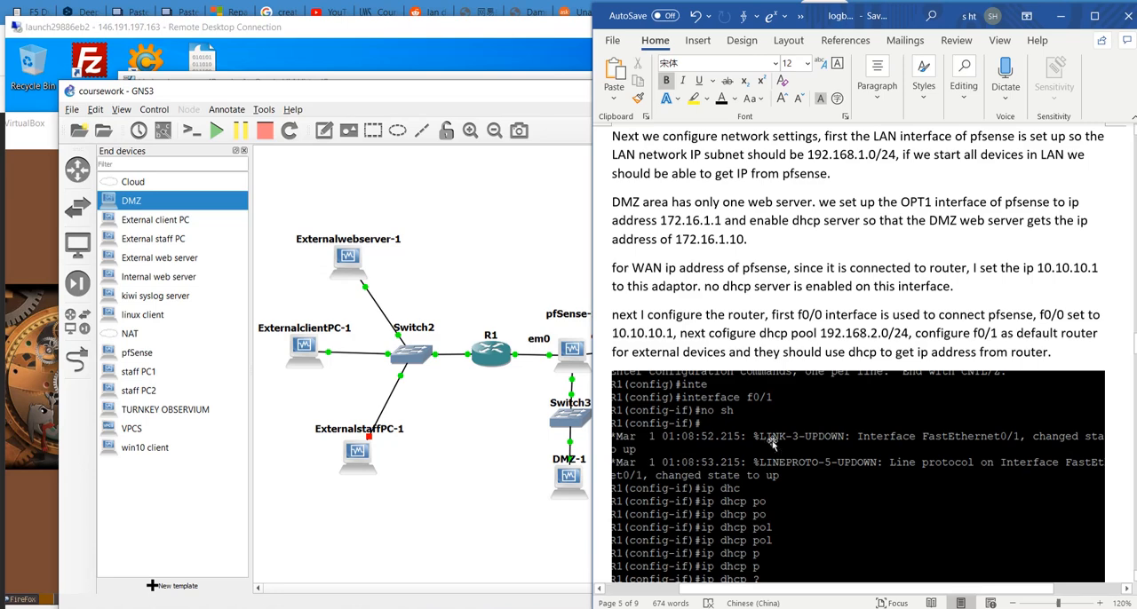
- Read the logbook's router console capture covering the external DHCP pool and the f0/1 interface address
scroll(772, 444, down, 2)
scroll(751, 382, up, 2)
scroll(746, 364, down, 2)
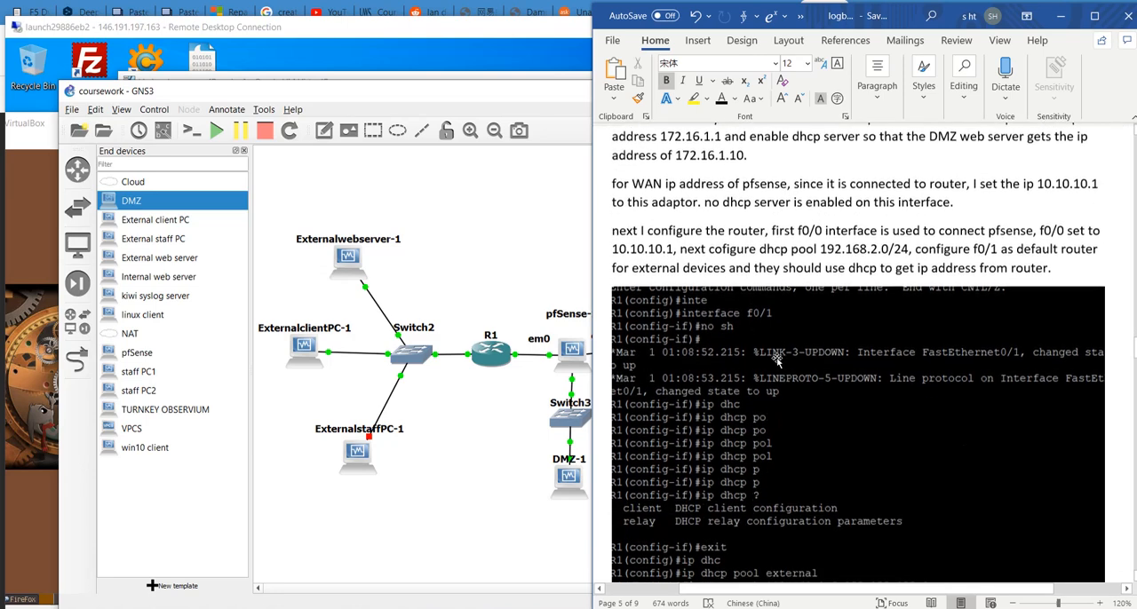
scroll(818, 253, down, 2)
scroll(818, 253, down, 8)
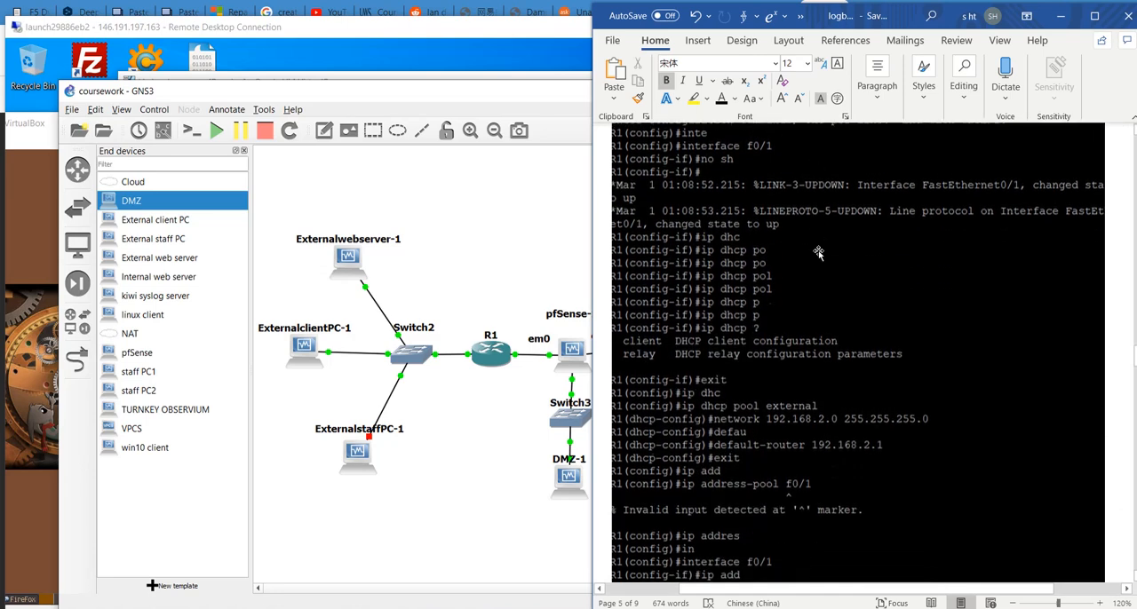
scroll(821, 271, up, 5)
scroll(820, 275, up, 2)
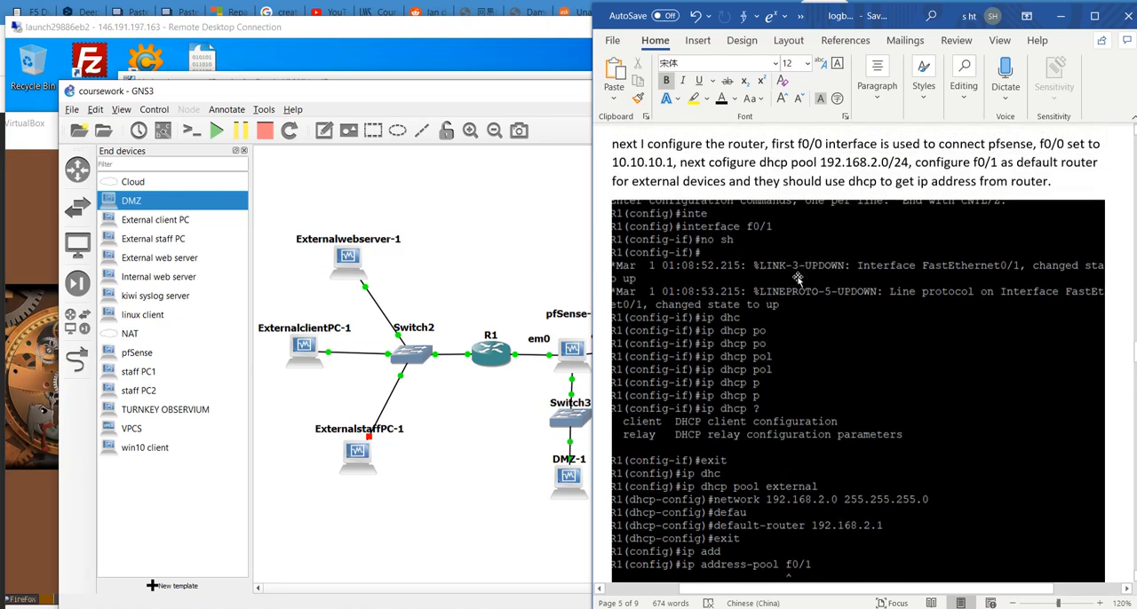
scroll(797, 284, down, 2)
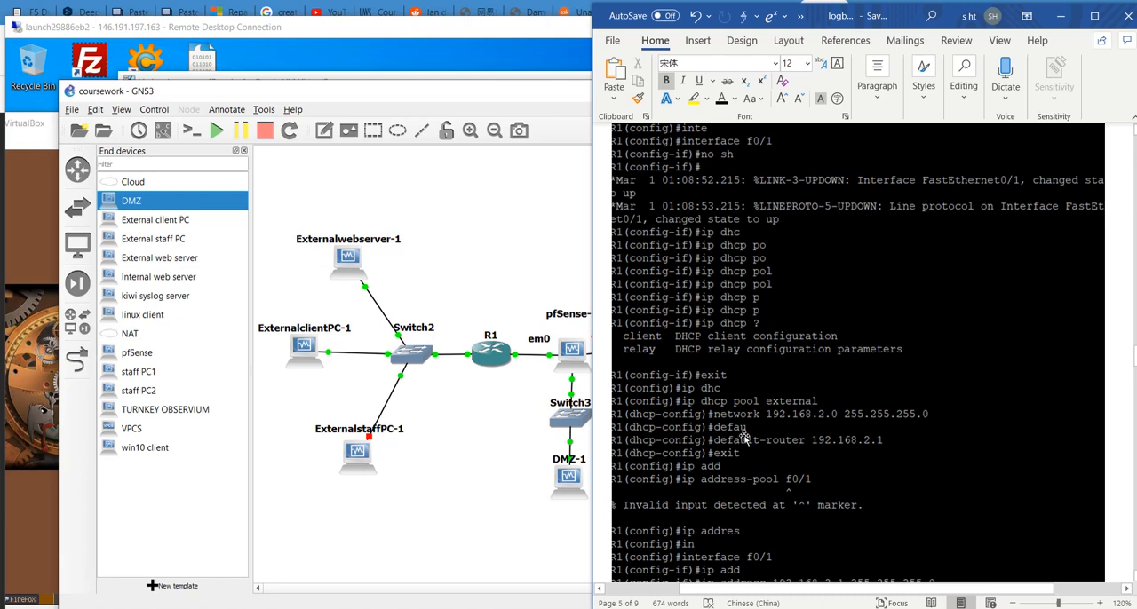
scroll(765, 413, down, 1)
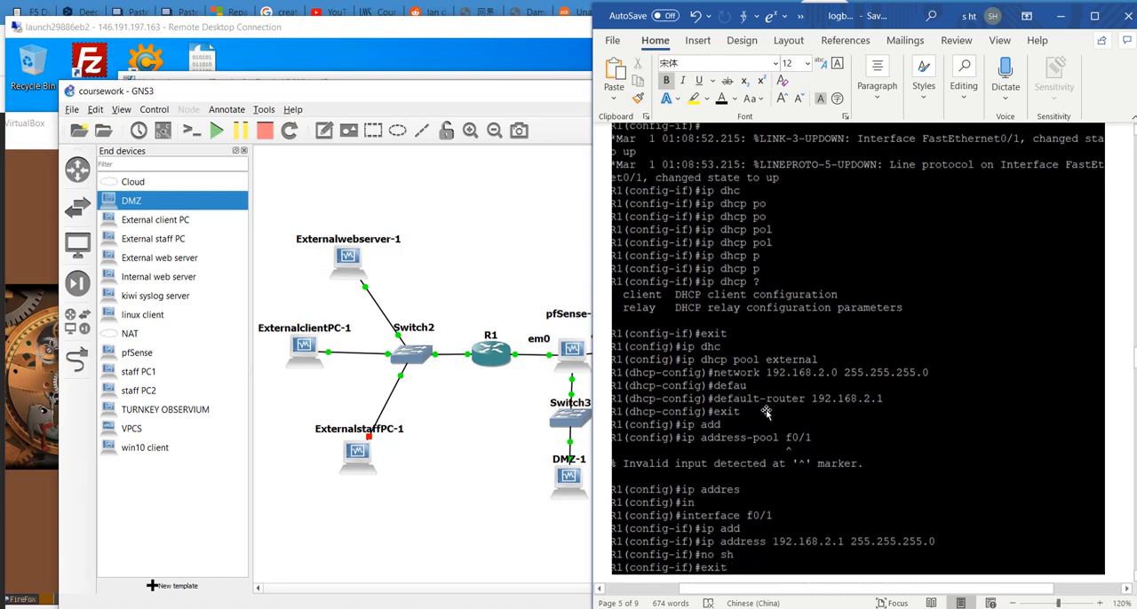
scroll(818, 391, down, 1)
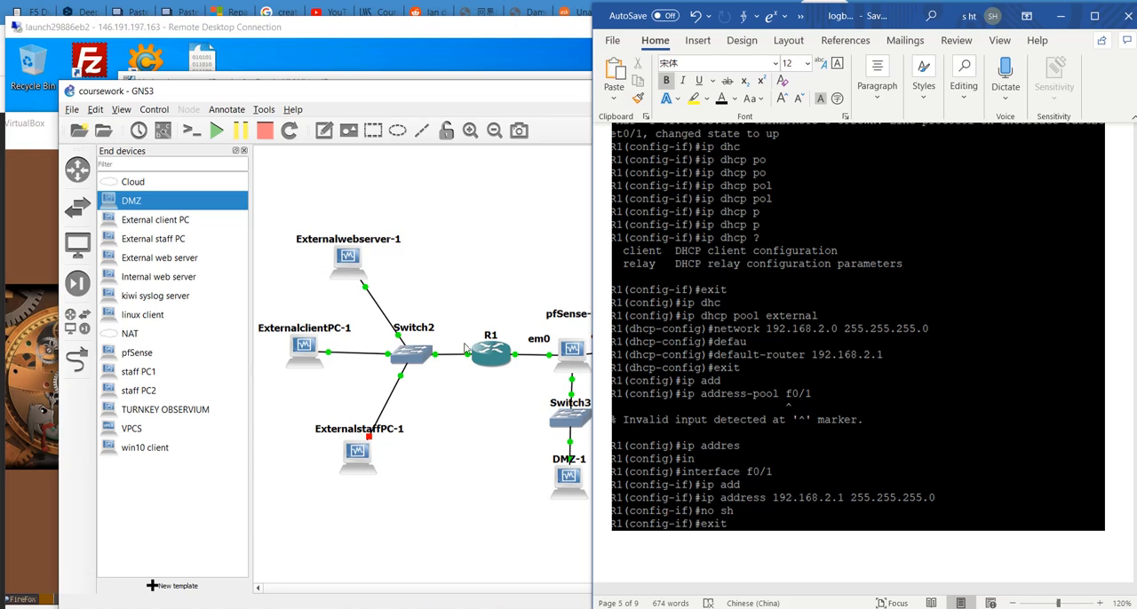
- Highlight the LAN entry in the logbook's IP address list and shift the logbook aside to compare it with the topology
scroll(716, 373, down, 10)
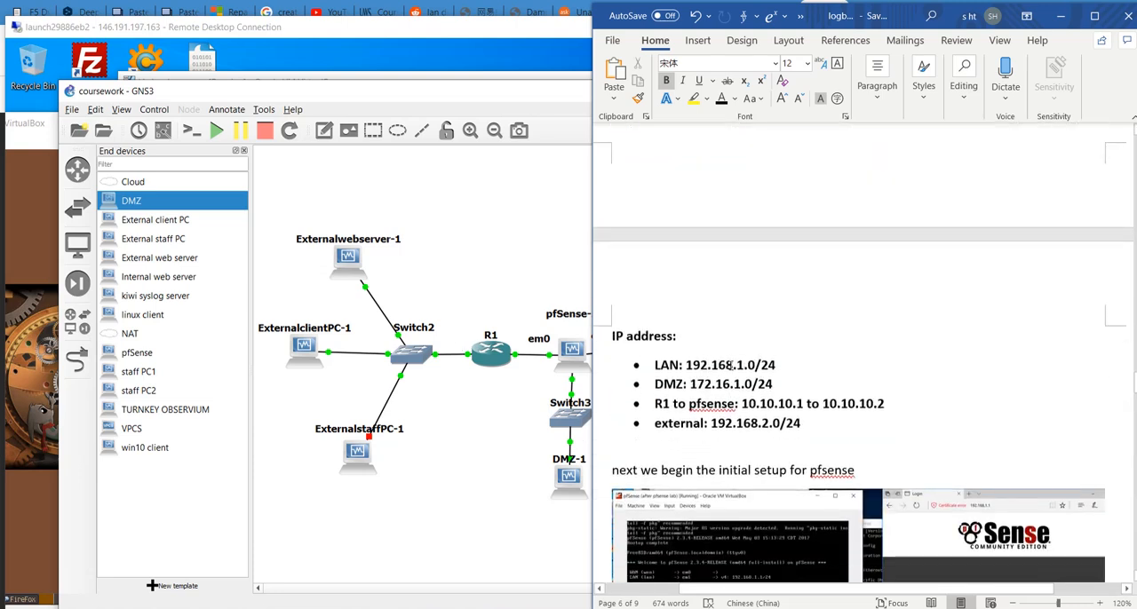
drag(681, 364, 655, 369)
click(779, 369)
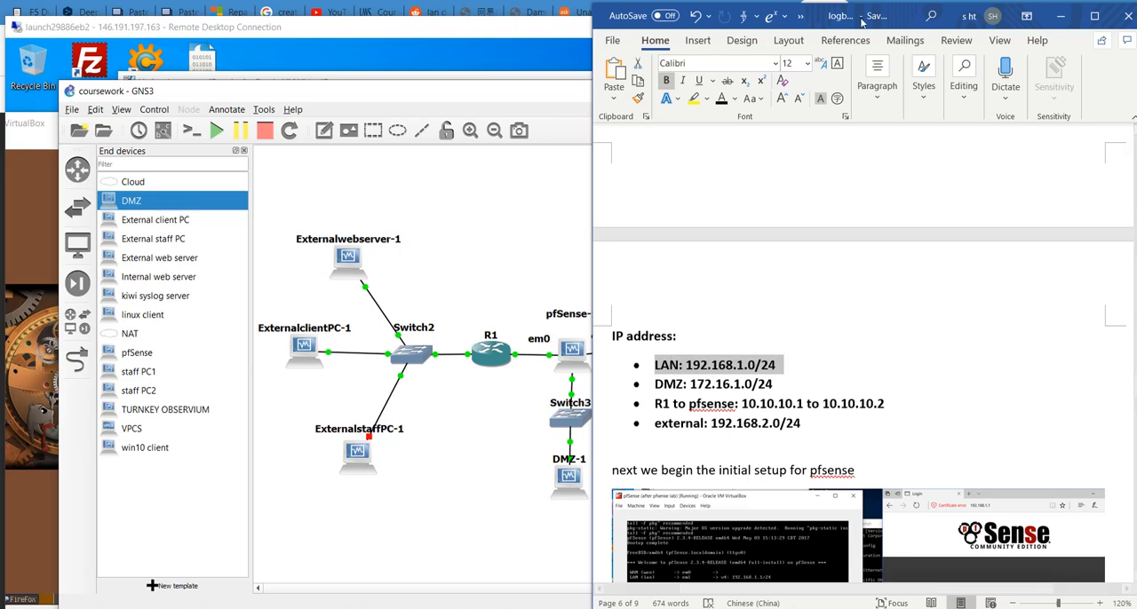
drag(864, 23, 1083, 37)
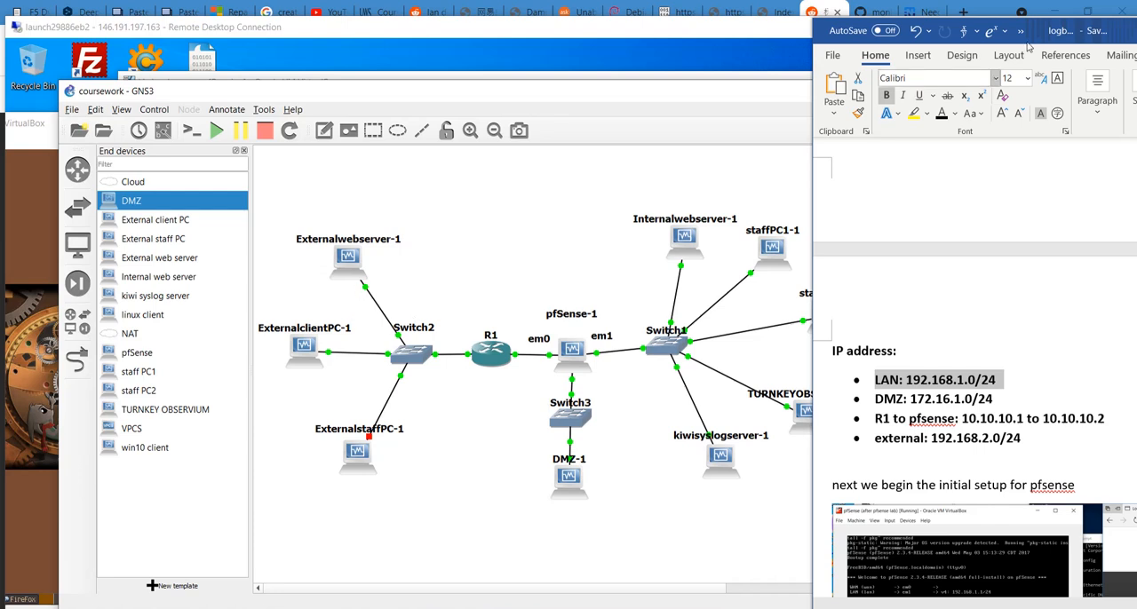
drag(1065, 35, 860, 39)
- Review the logbook's screenshots of the initial pfSense setup, the login test from the syslog machine and the web GUI dashboard
scroll(930, 302, down, 1)
scroll(930, 301, down, 1)
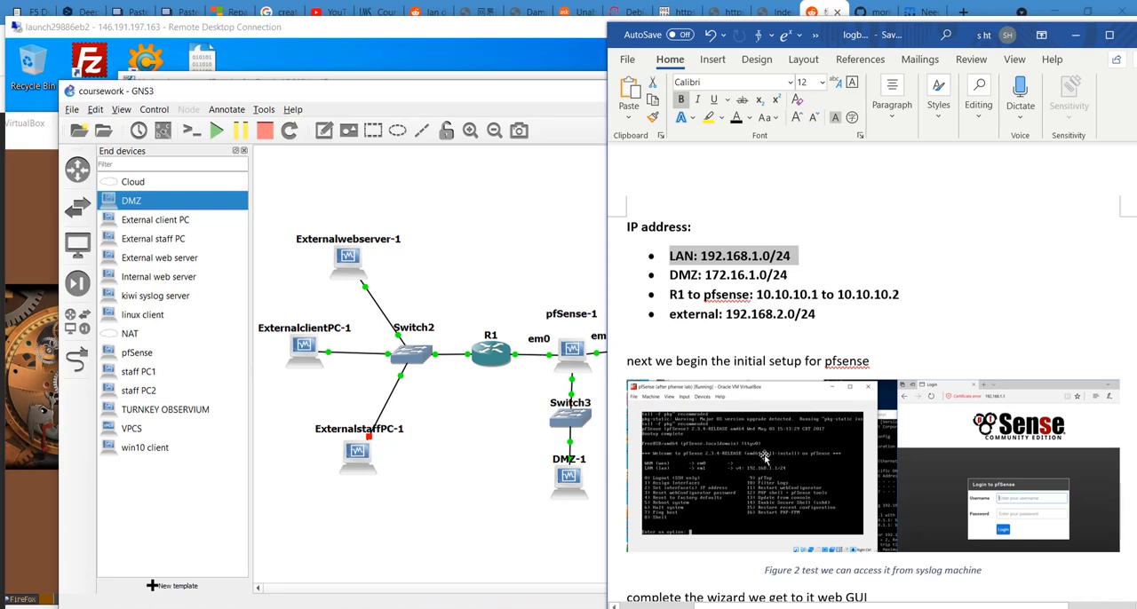
scroll(765, 458, down, 1)
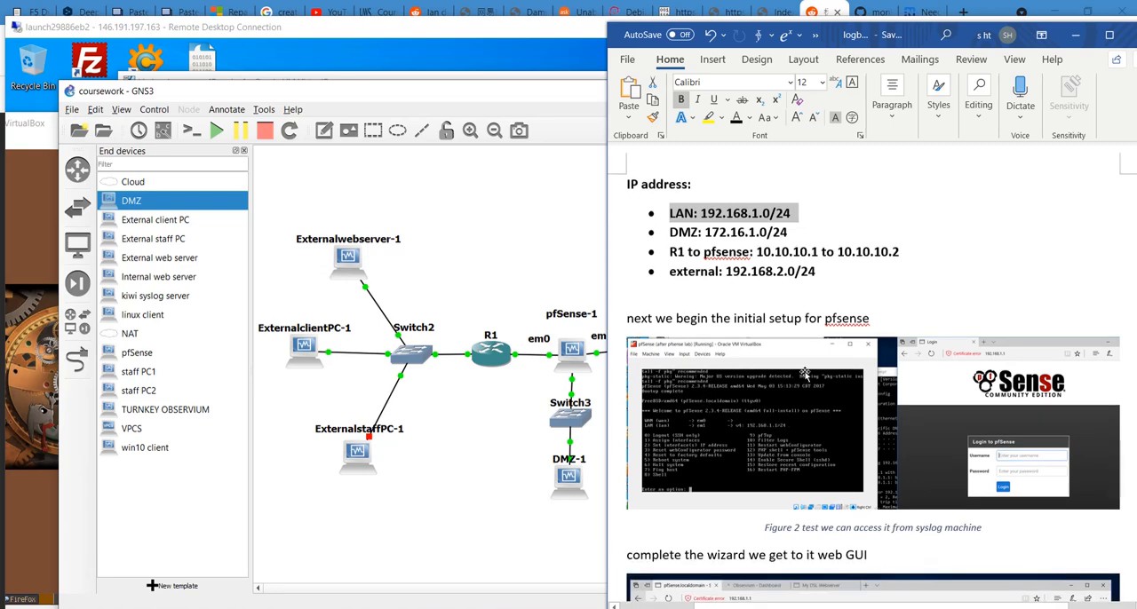
scroll(804, 374, down, 1)
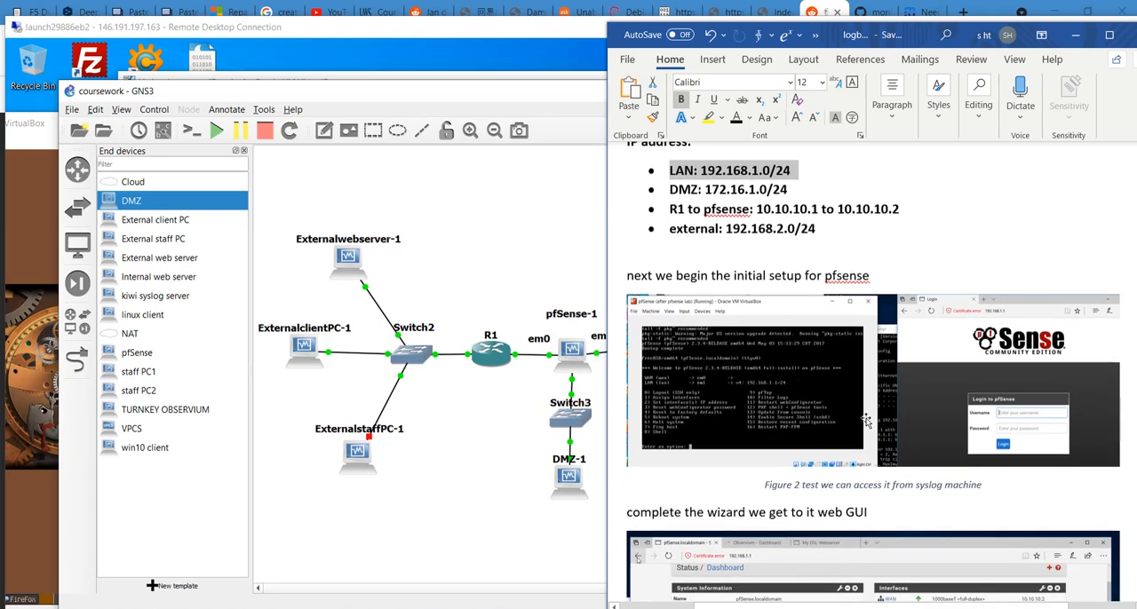
scroll(914, 403, down, 1)
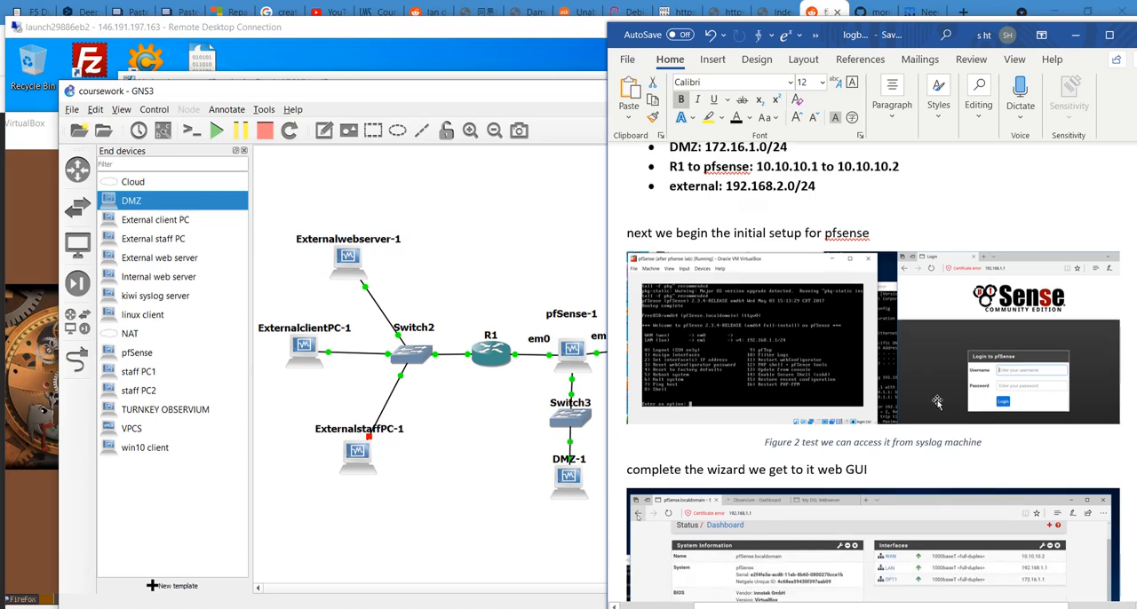
scroll(994, 409, down, 2)
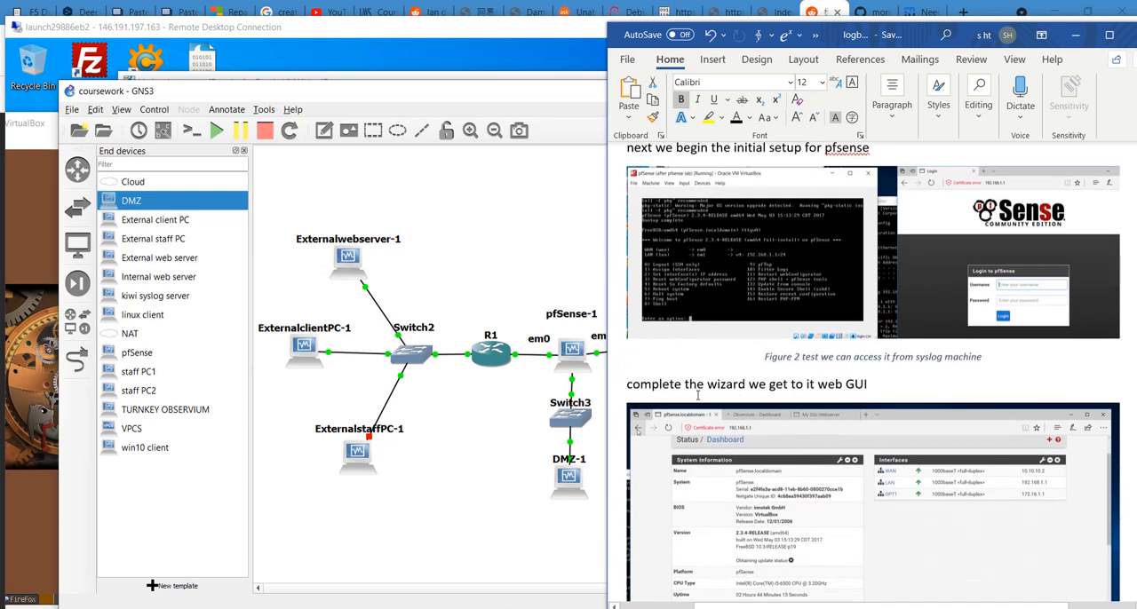
scroll(1021, 275, down, 2)
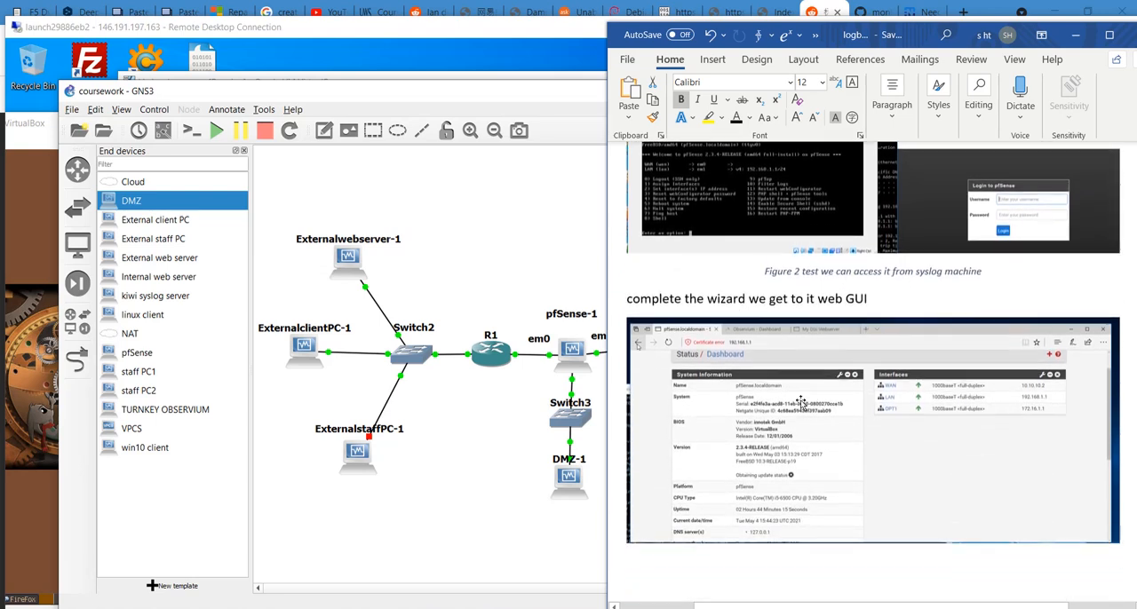
scroll(851, 447, down, 3)
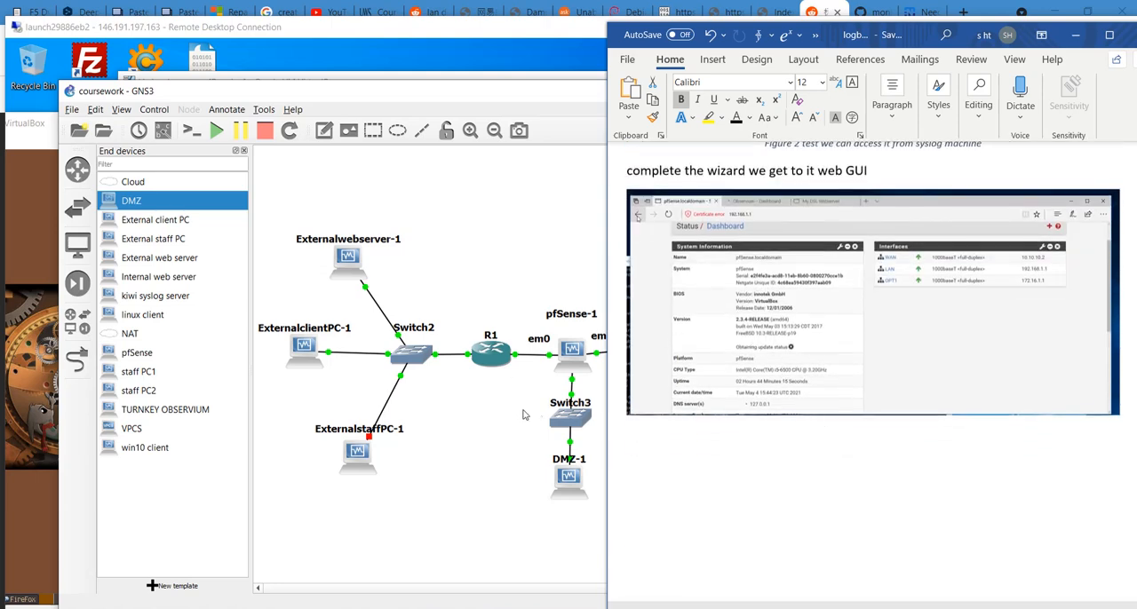
- Read the logbook's first criterion on communication between all devices and its static route to the external area
scroll(771, 428, down, 8)
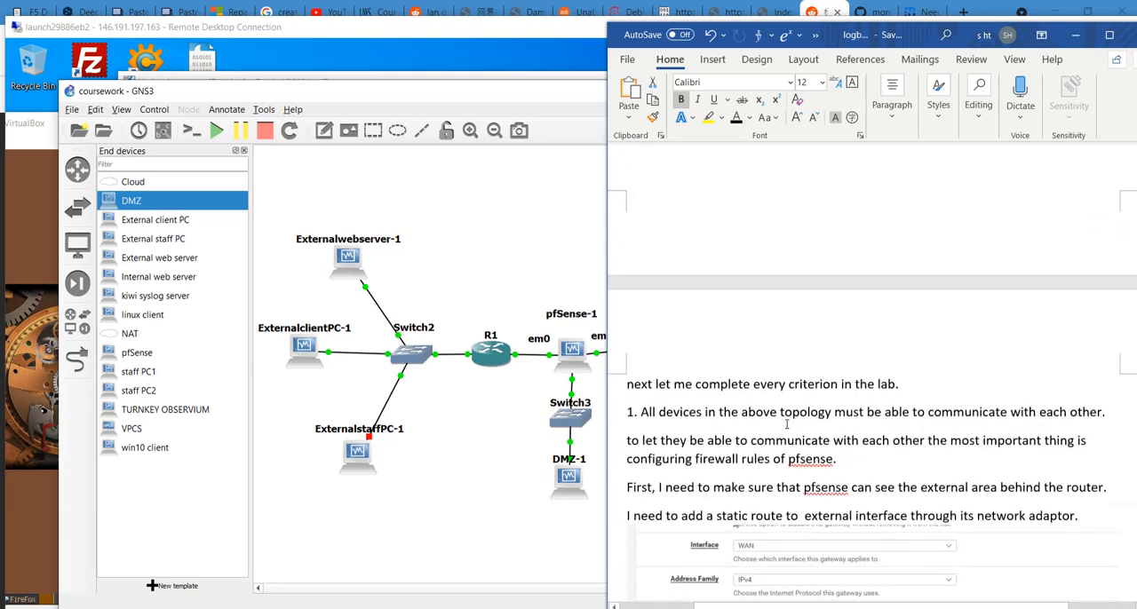
scroll(786, 425, down, 3)
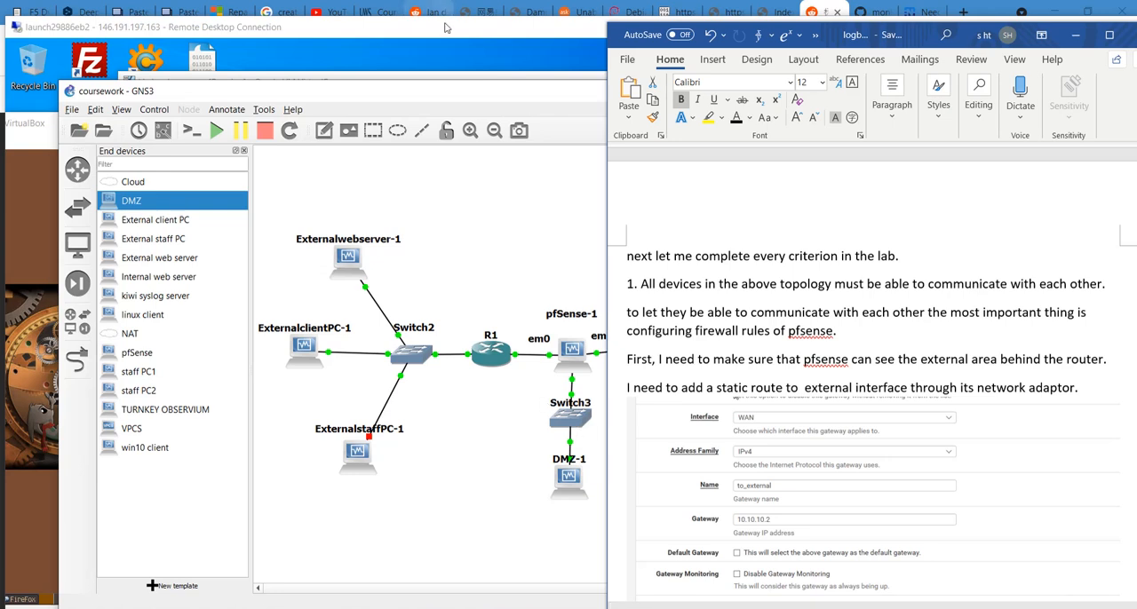
- Return the remote desktop to full screen and switch to the kiwi syslog server machine showing pfSense's LAN interface page
click(393, 35)
drag(394, 38, 381, 44)
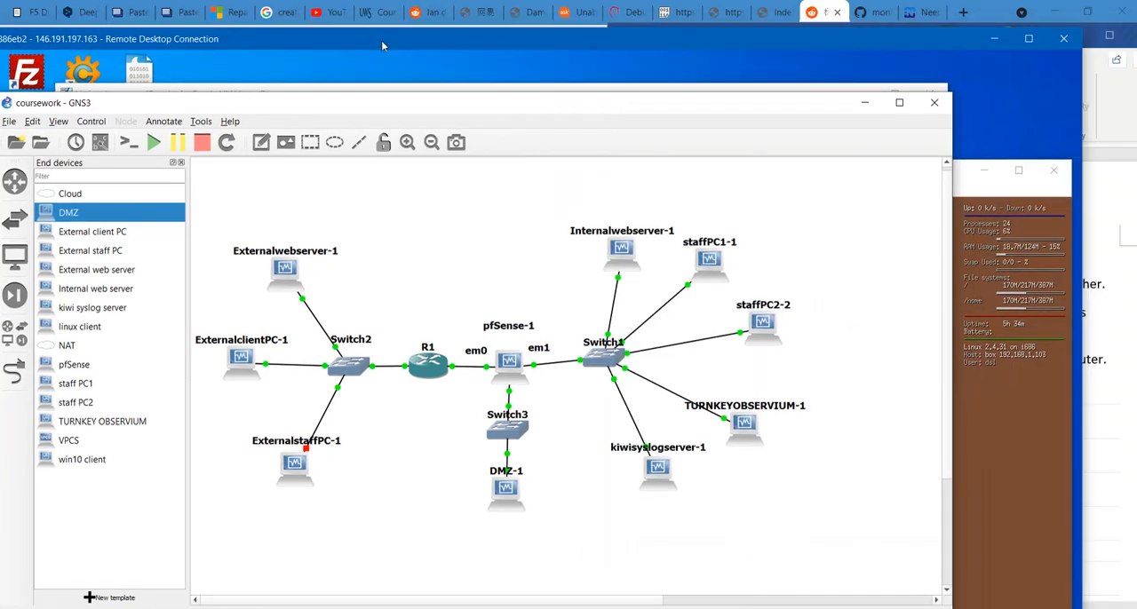
right_click(502, 374)
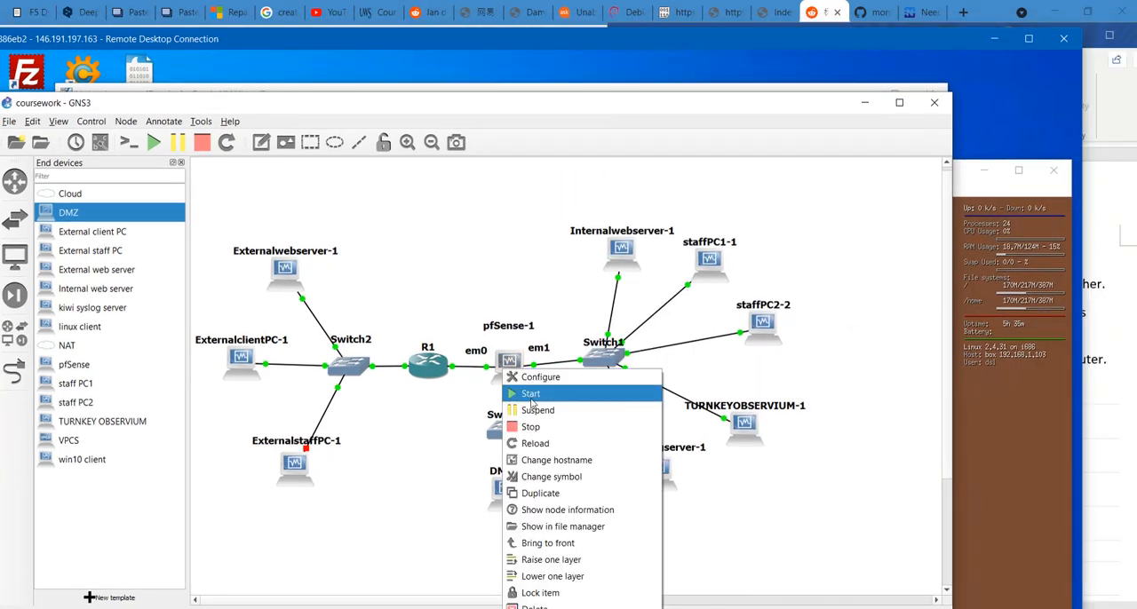
click(436, 52)
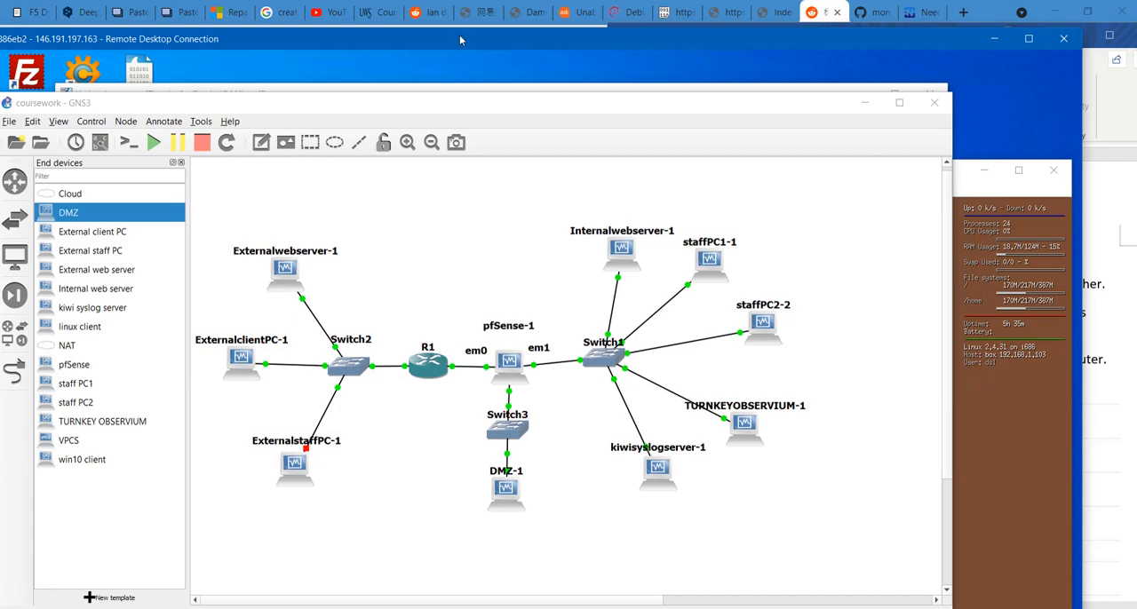
double_click(459, 35)
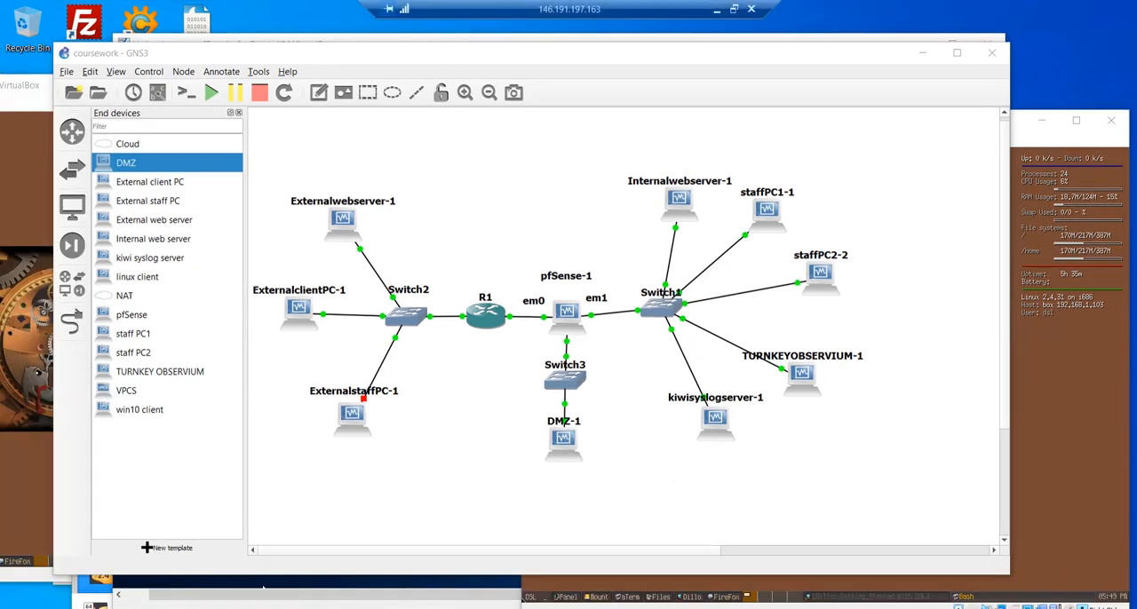
mouse_move(263, 588)
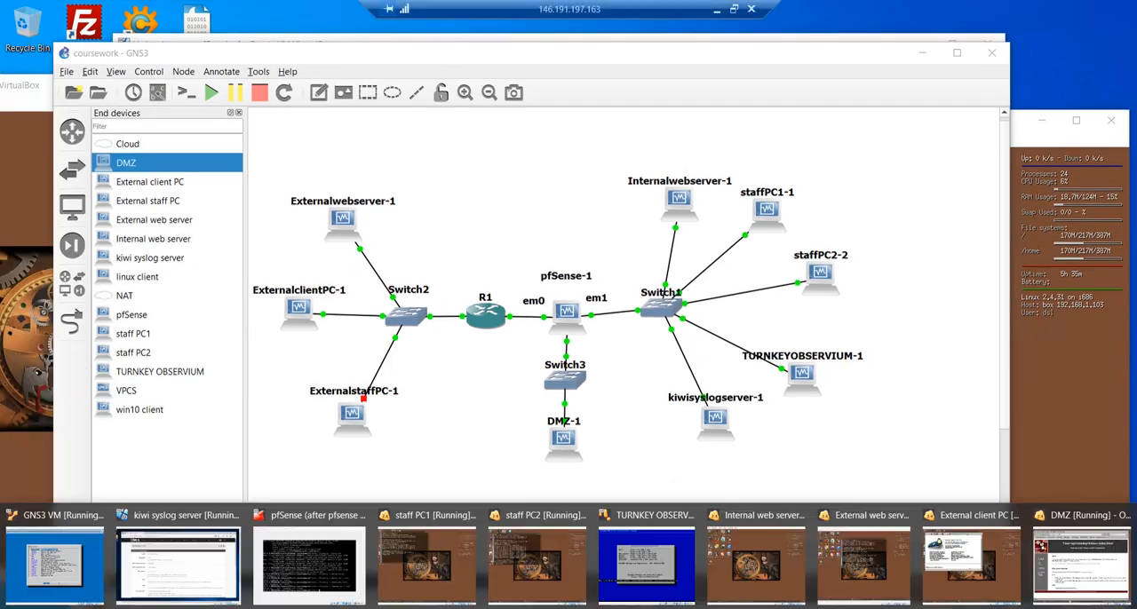
click(191, 561)
scroll(400, 291, down, 3)
scroll(400, 291, up, 3)
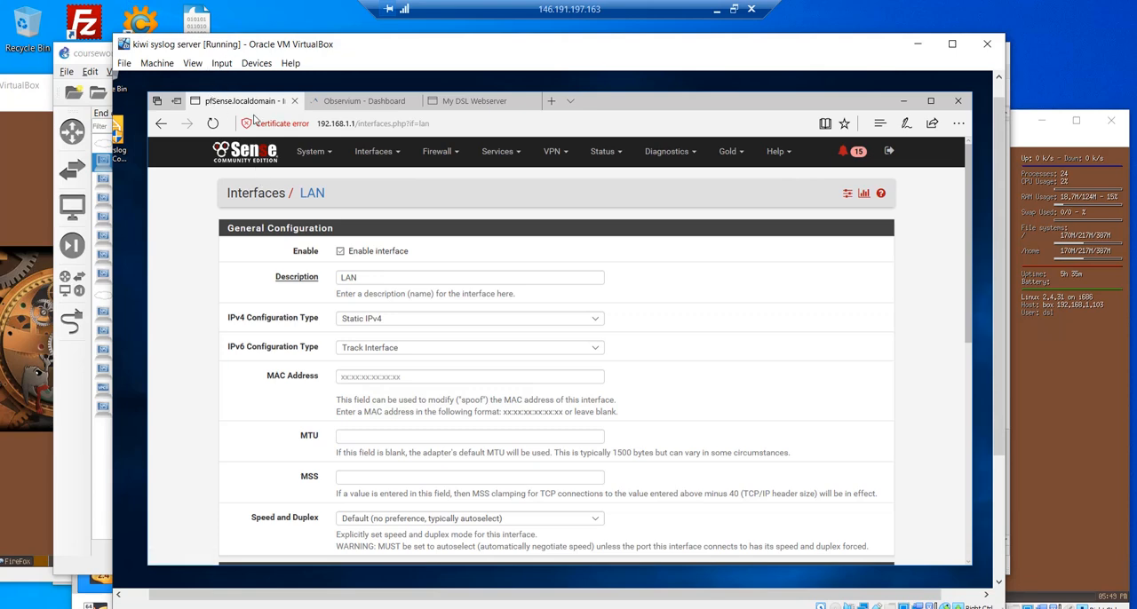
- Open the pfSense dashboard and look over its system information and interface list
click(247, 153)
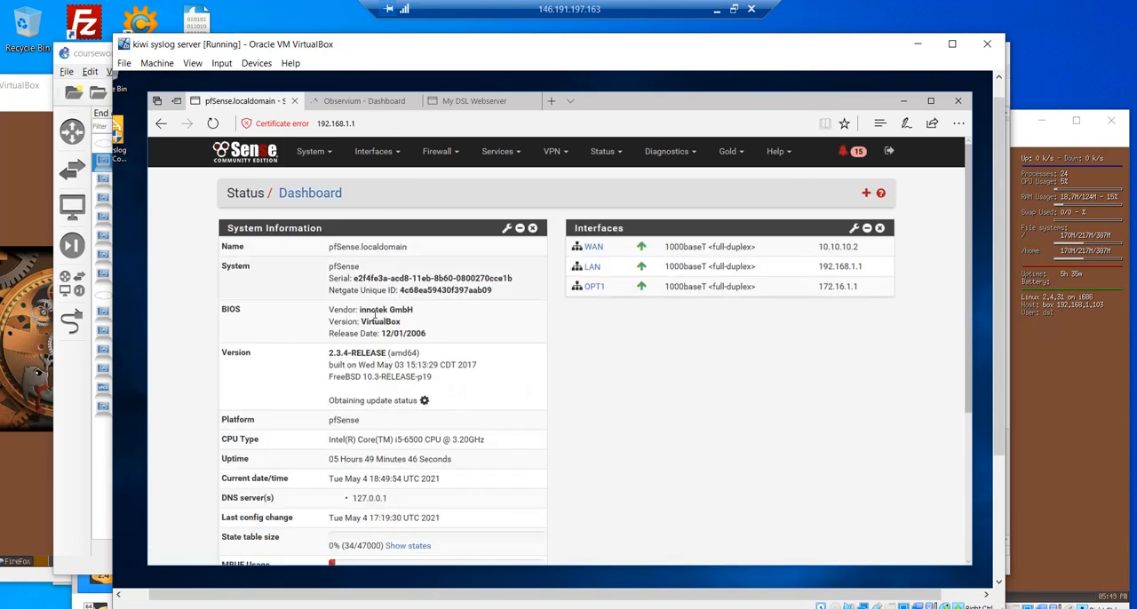
scroll(395, 321, down, 1)
scroll(395, 322, down, 3)
scroll(414, 317, up, 5)
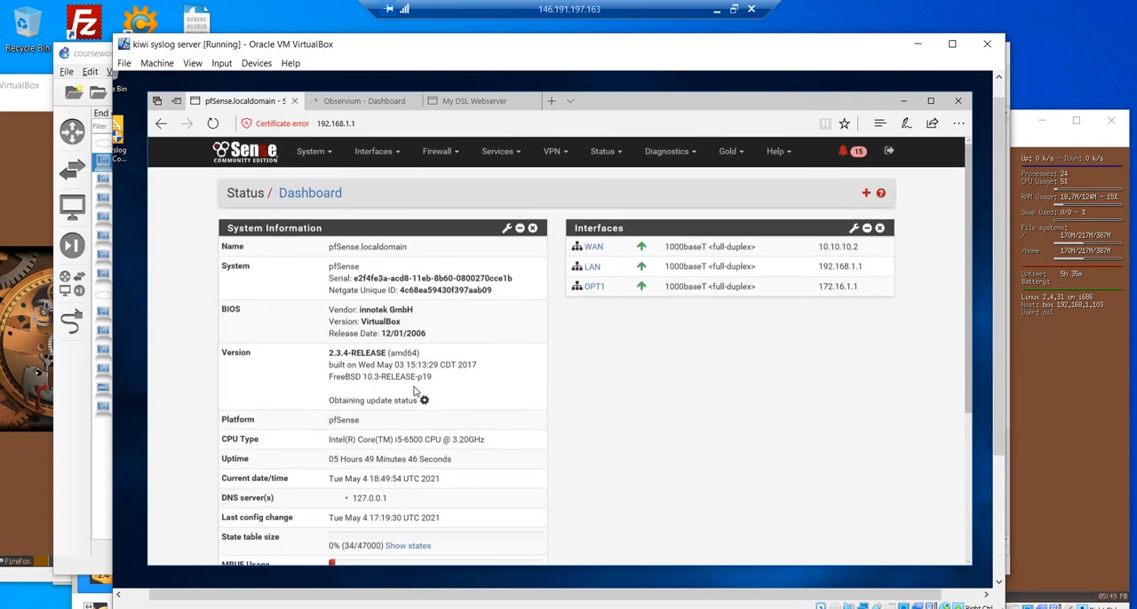
- Look through the pfSense system options and open the LAN interface's configuration page
click(320, 155)
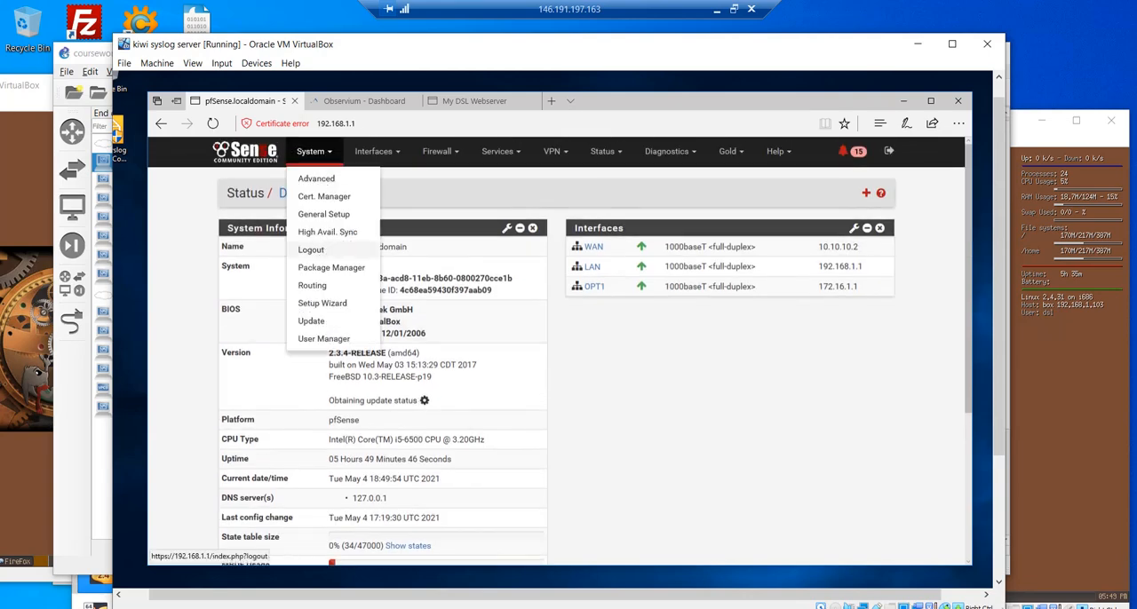
click(380, 155)
click(414, 196)
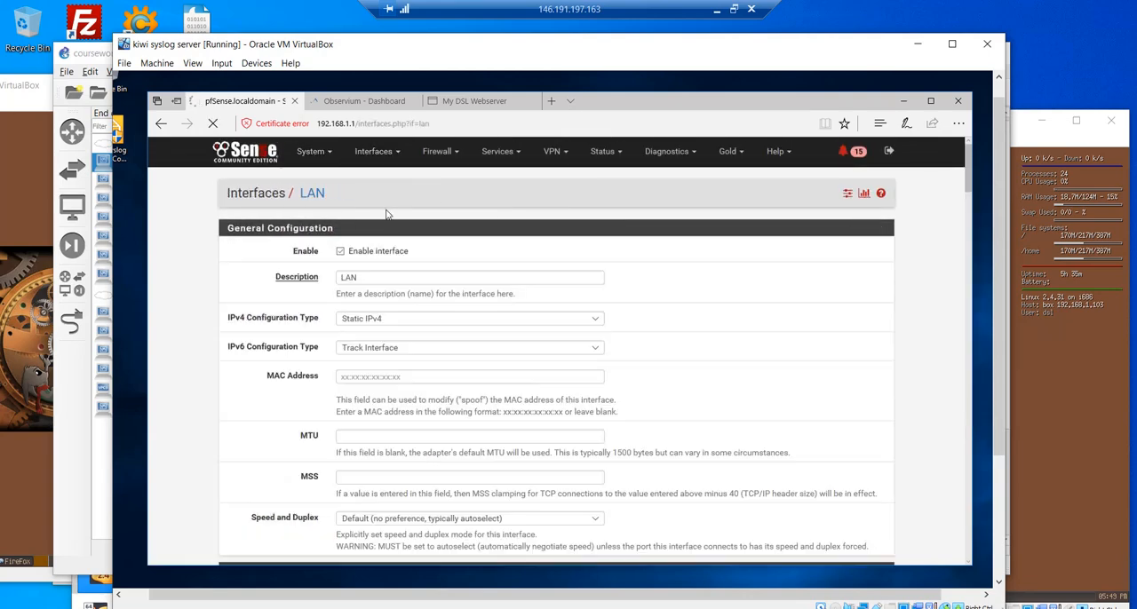
- Review the LAN interface's static IPv4 settings, and open the OPT1 and WAN interface configuration pages
scroll(403, 244, down, 4)
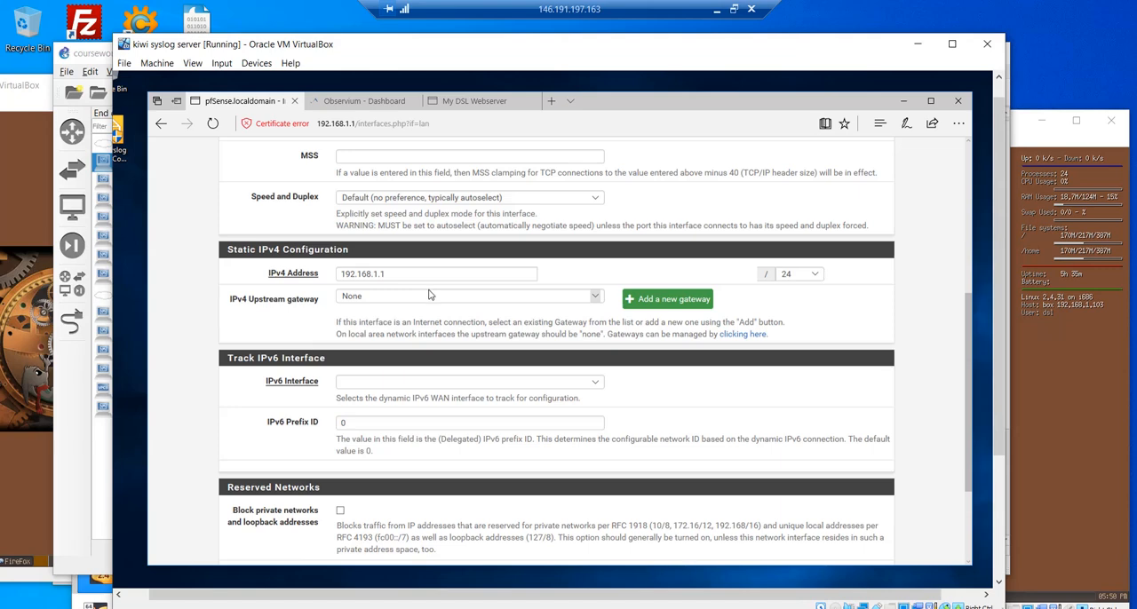
scroll(428, 295, up, 4)
click(383, 160)
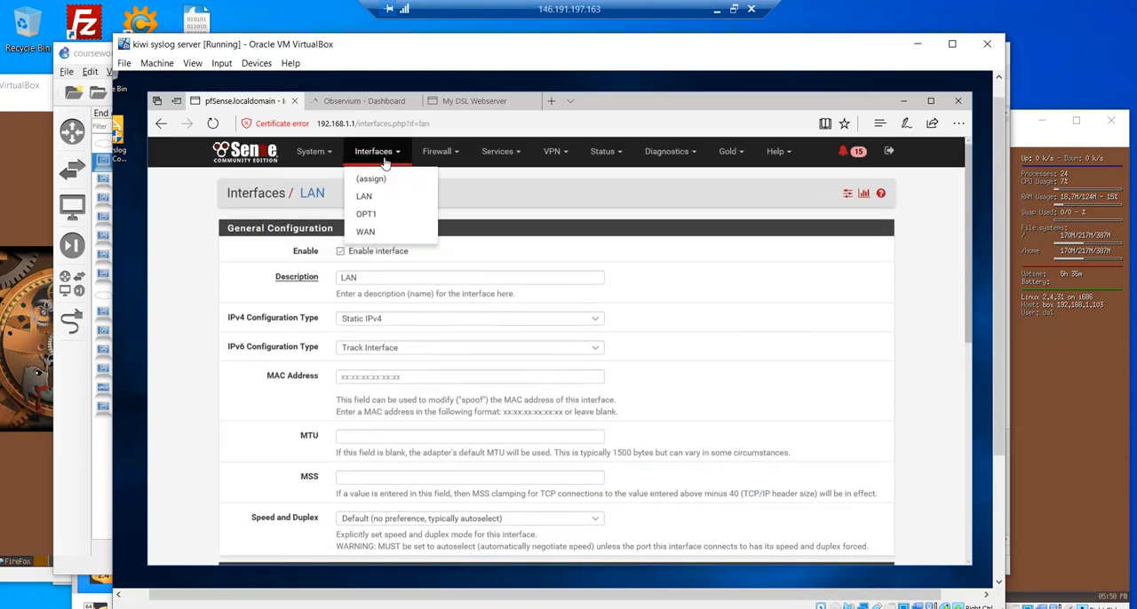
click(383, 215)
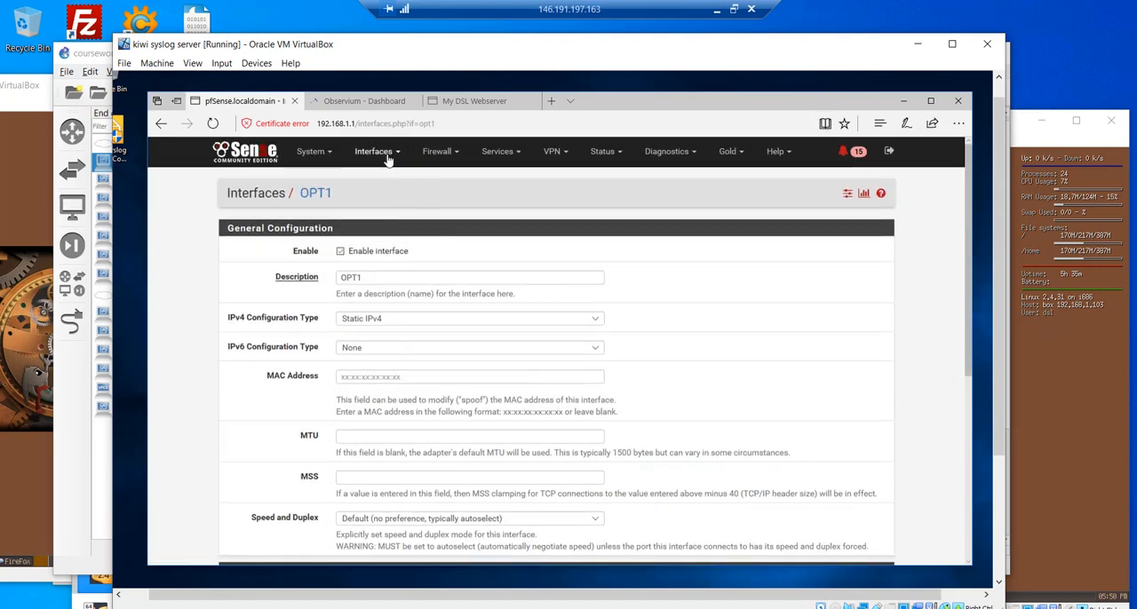
click(387, 158)
click(400, 235)
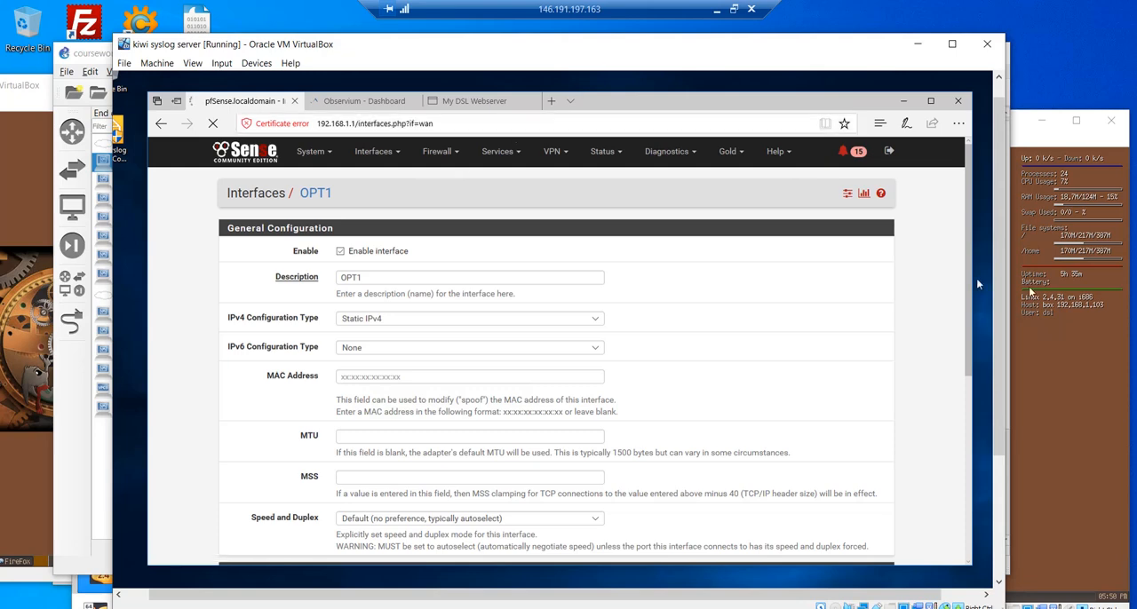
- Restore the remote desktop to a window and switch to the logbook document in Word
mouse_move(387, 607)
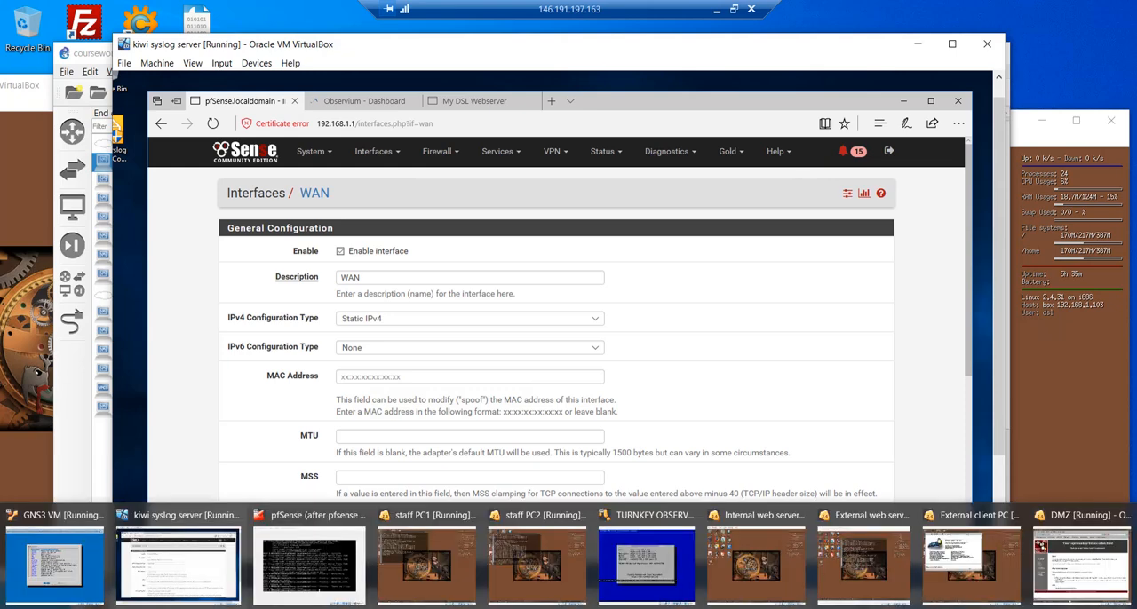
click(734, 9)
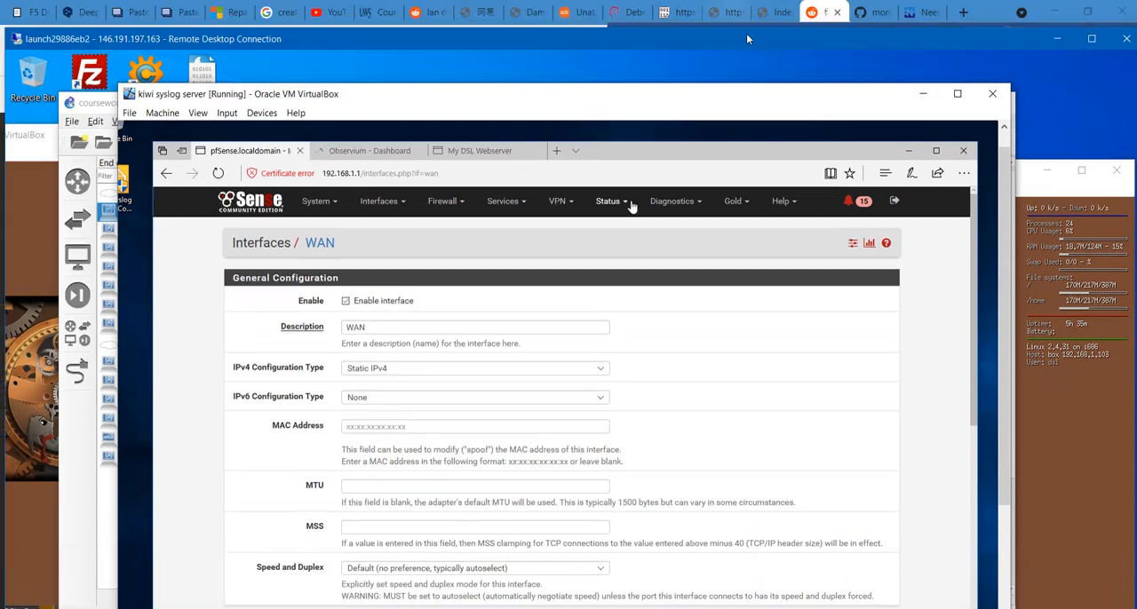
drag(509, 39, 491, 21)
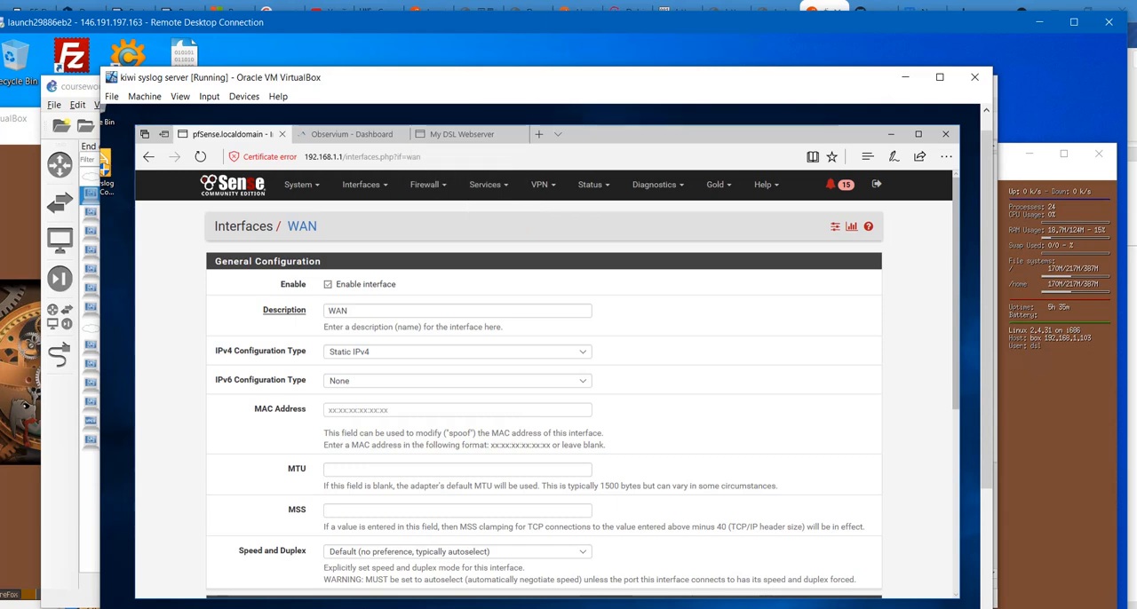
click(388, 607)
click(388, 608)
click(320, 608)
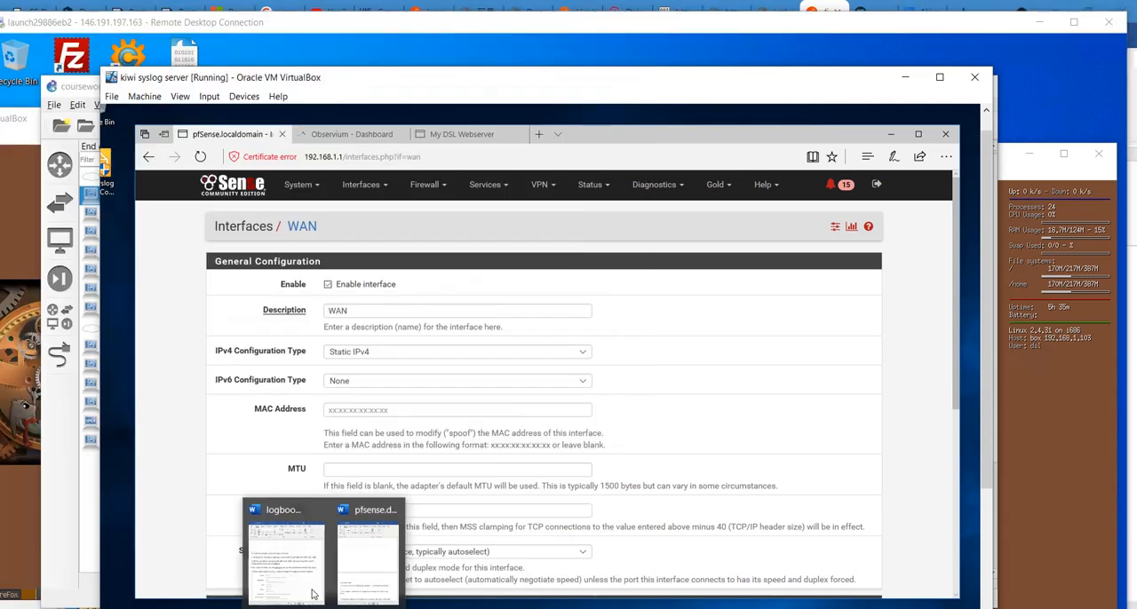
click(297, 579)
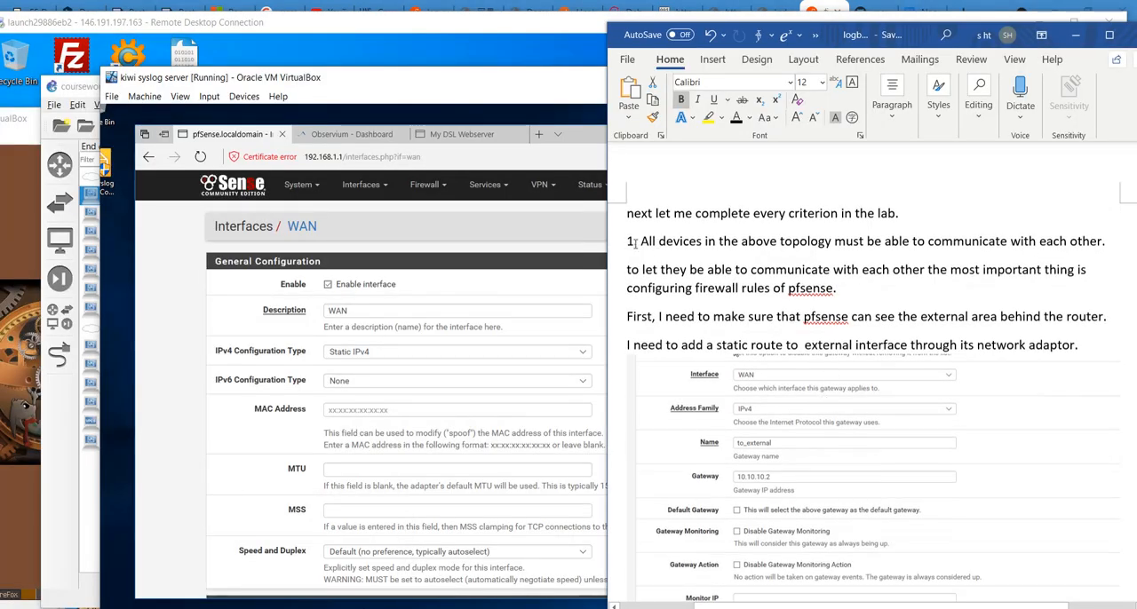
- Highlight the logbook's first criterion and read its explanation about firewall rules and the static route
drag(634, 242, 1078, 258)
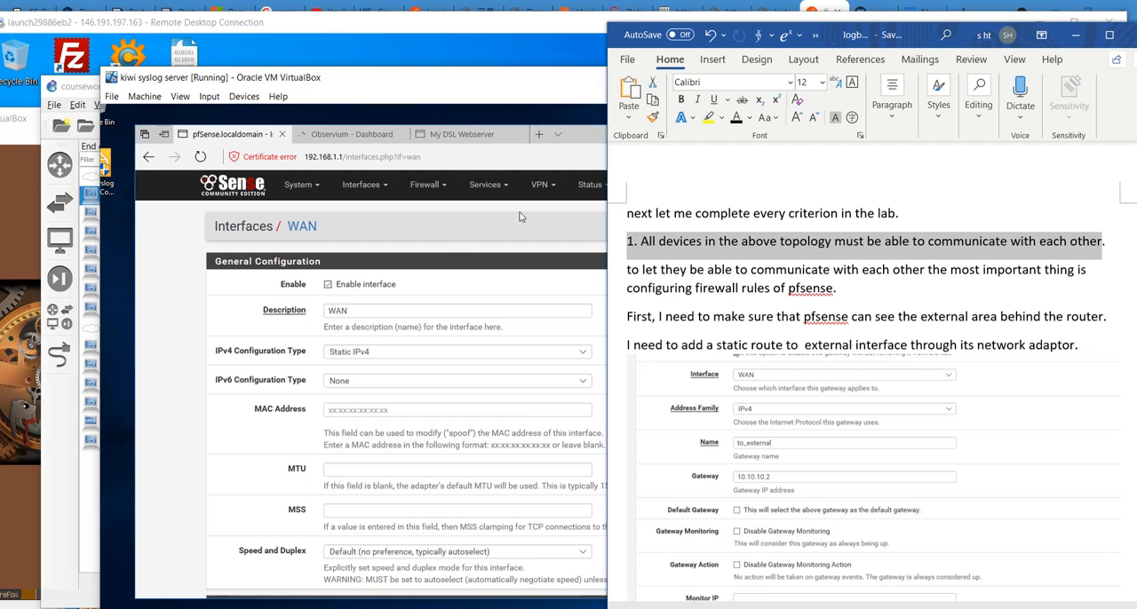
click(781, 288)
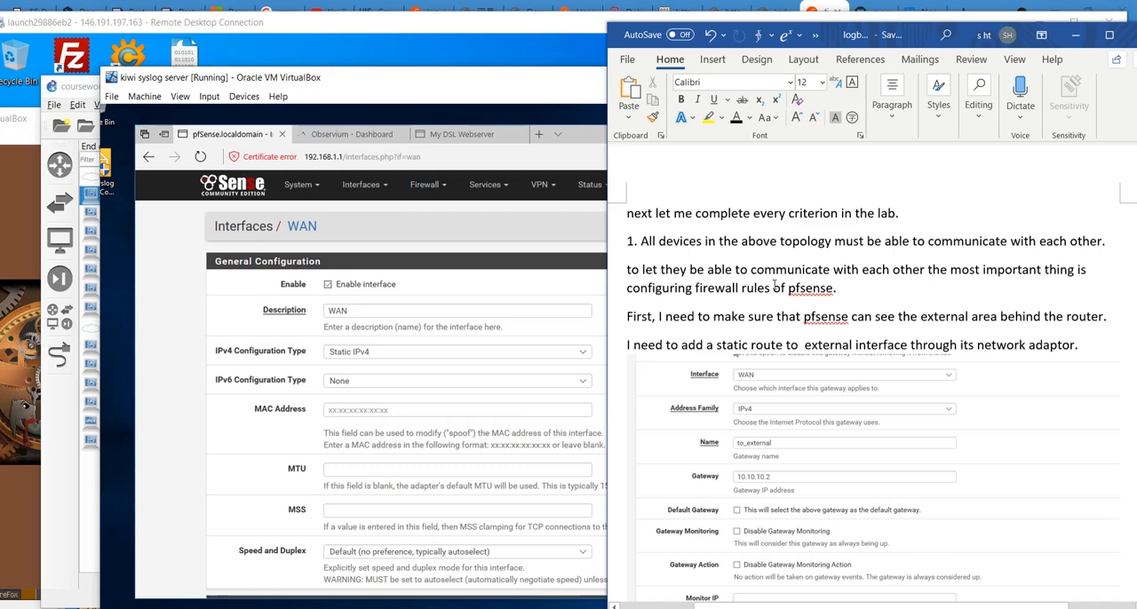
scroll(773, 284, down, 1)
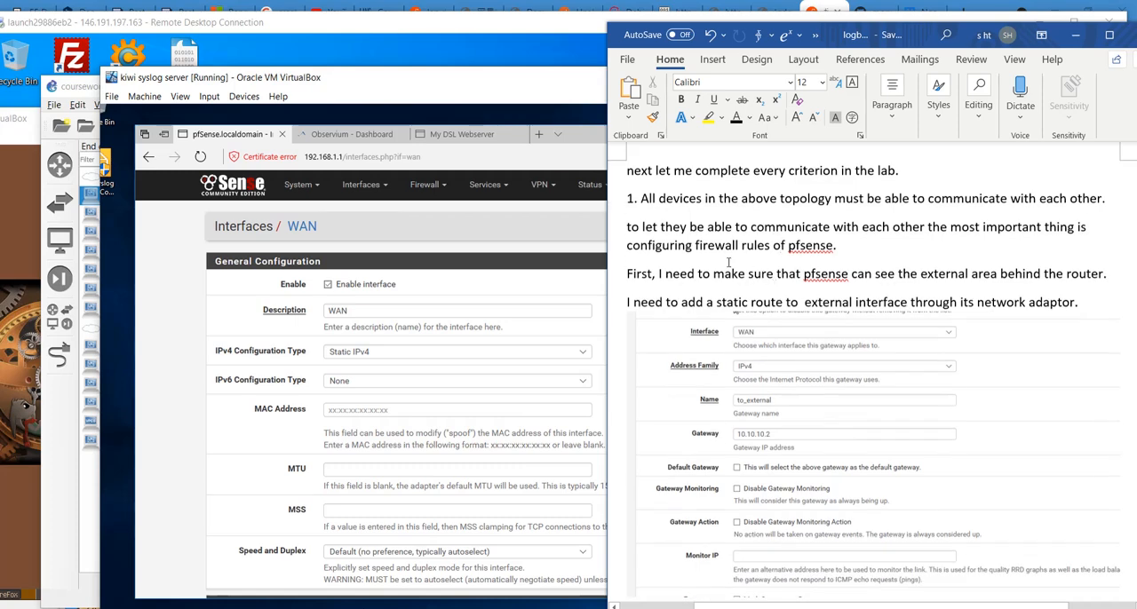
- Bring the GNS3 coursework topology to the front and return the remote desktop to full screen
click(412, 32)
click(87, 89)
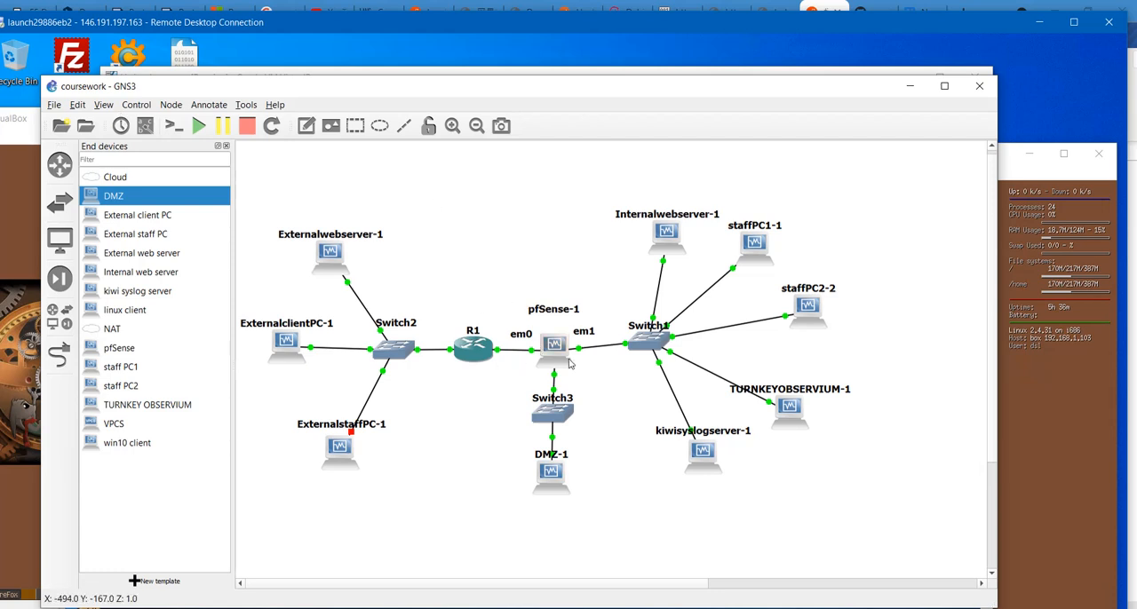
mouse_move(570, 363)
double_click(419, 28)
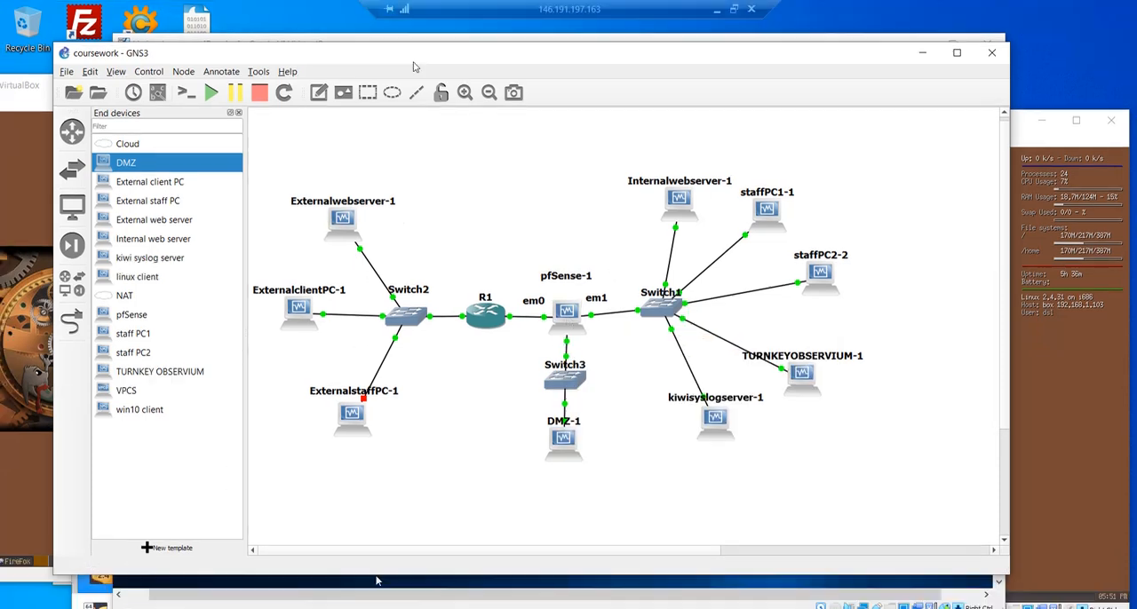
- In the kiwi syslog server machine, show pfSense's routing gateways and its static routes
mouse_move(342, 607)
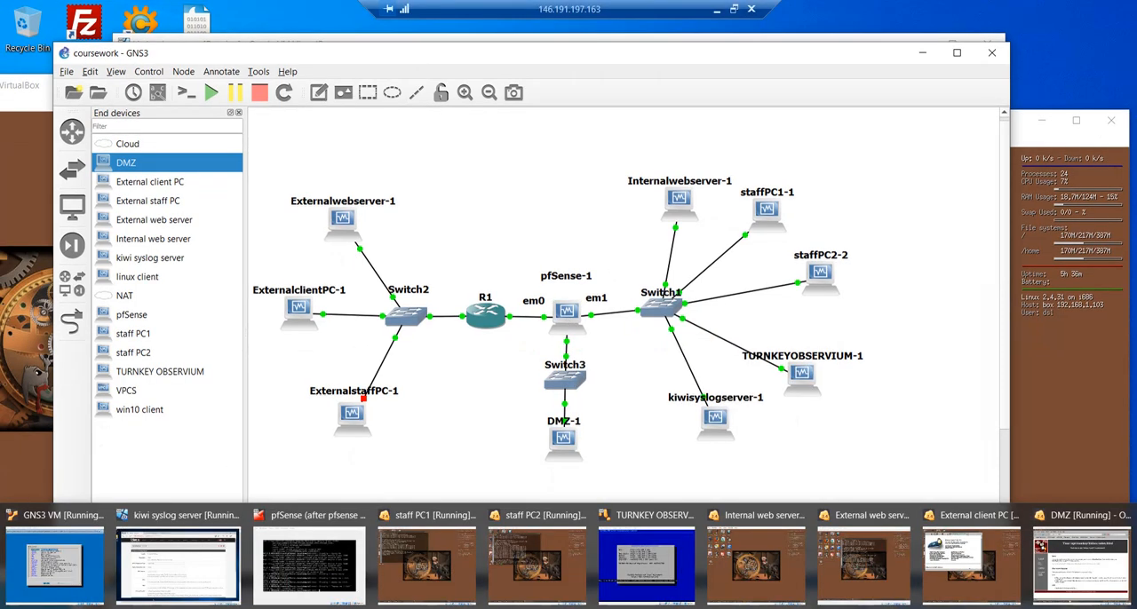
click(177, 564)
click(315, 152)
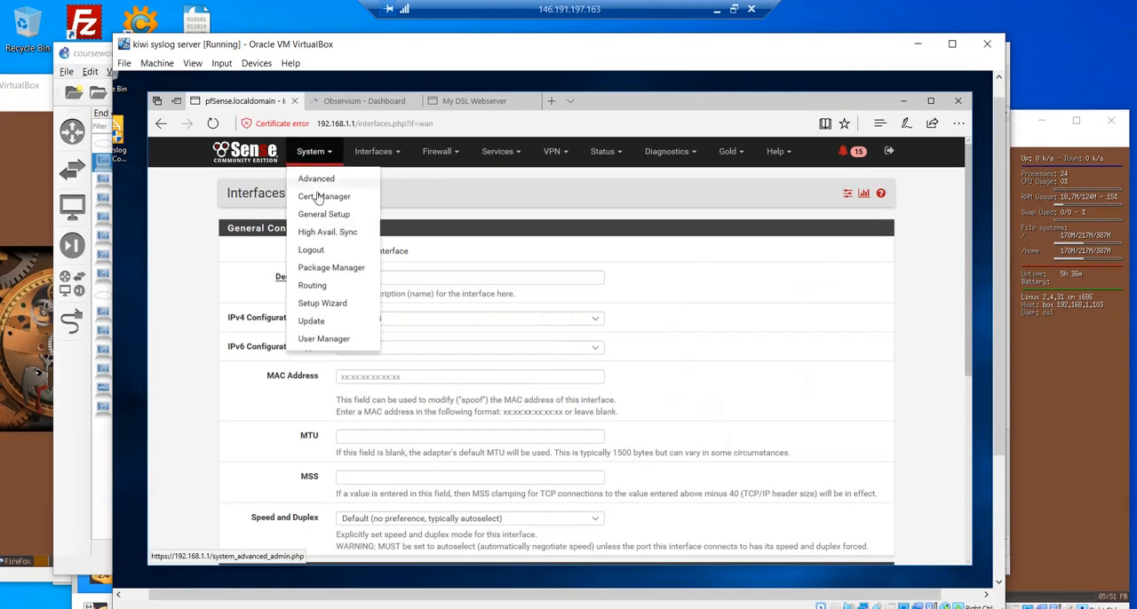
click(310, 284)
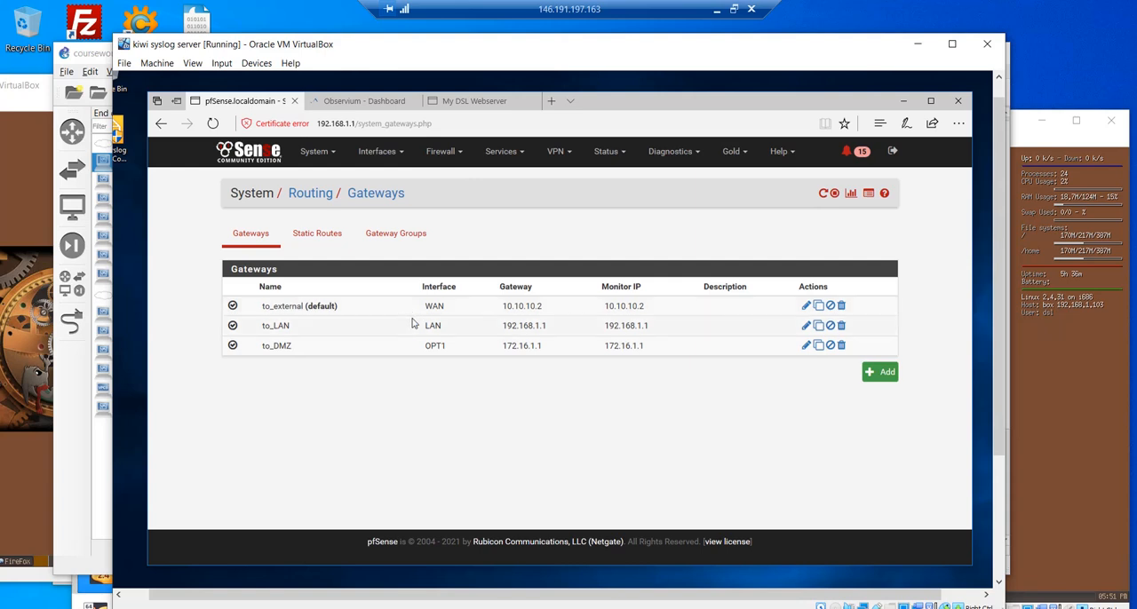
click(311, 234)
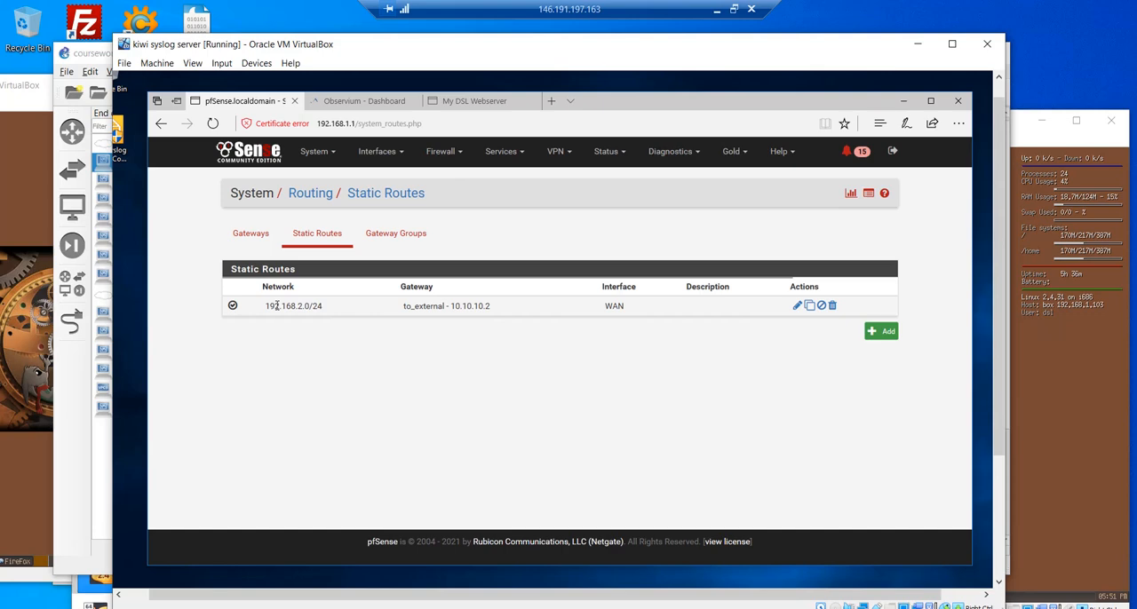
- Move the kiwi syslog server window aside to compare the static route with the external area in the topology
drag(318, 44, 711, 89)
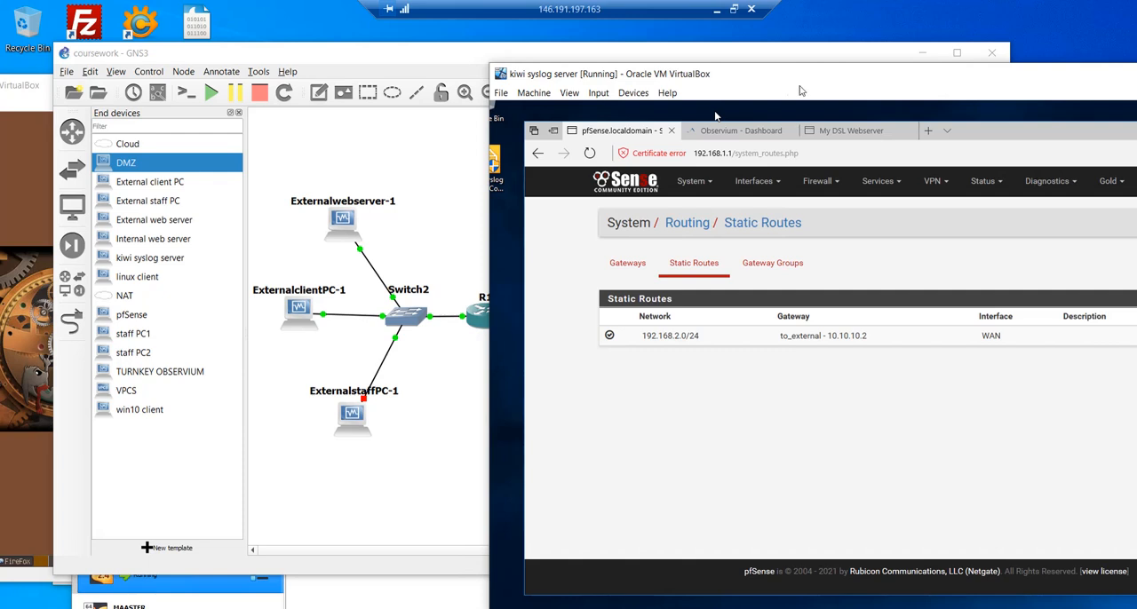
drag(766, 76, 888, 77)
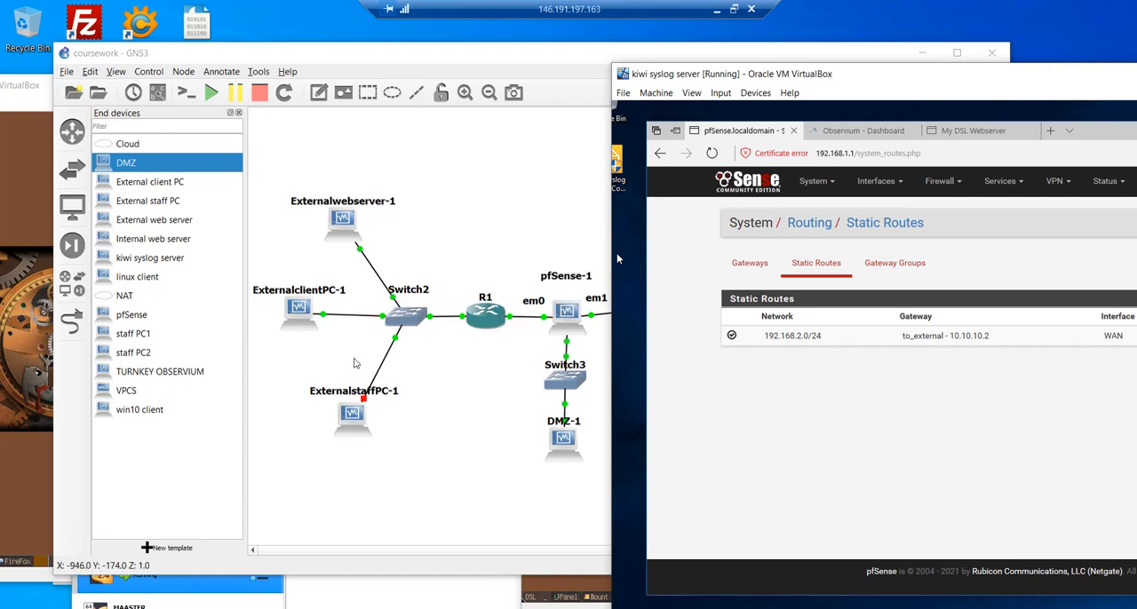
drag(957, 84, 601, 77)
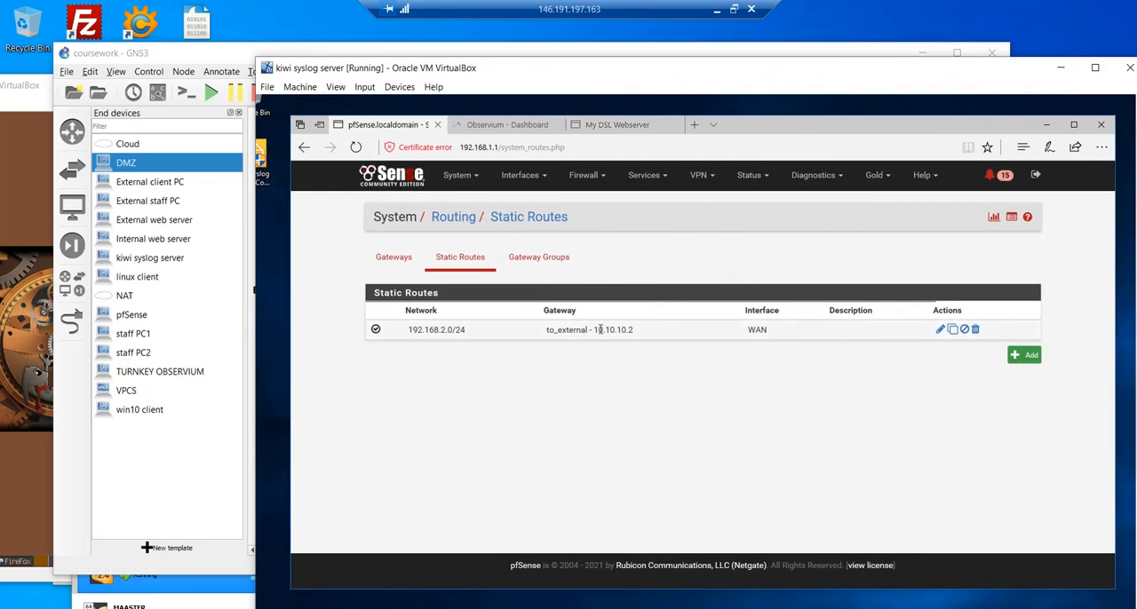
- Switch back to the logbook in Word and read the section on the static route added on the router
click(734, 8)
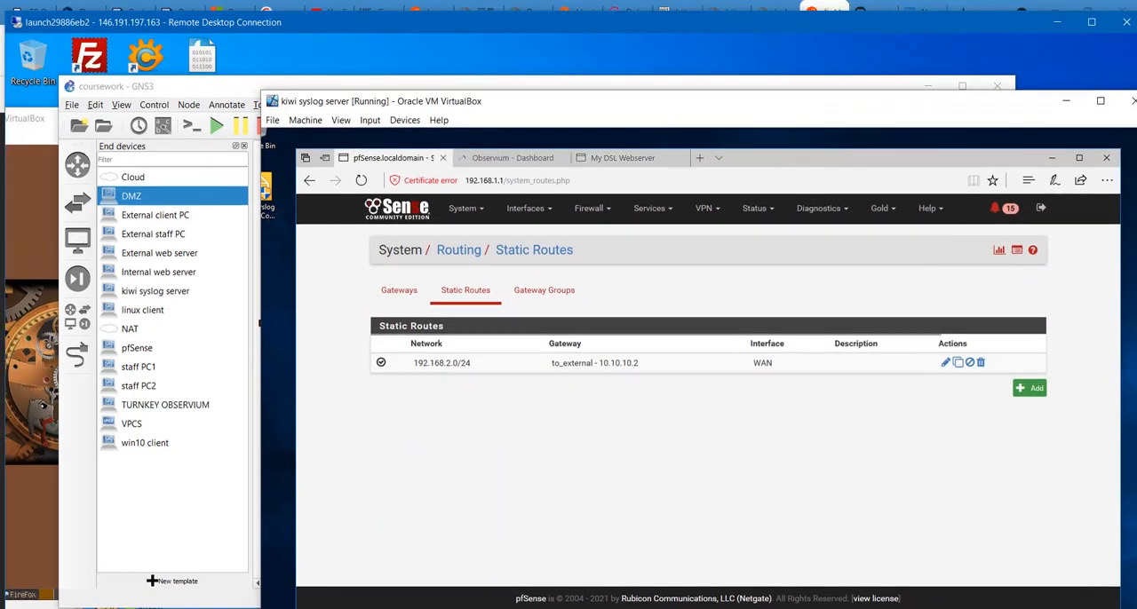
click(324, 607)
click(286, 555)
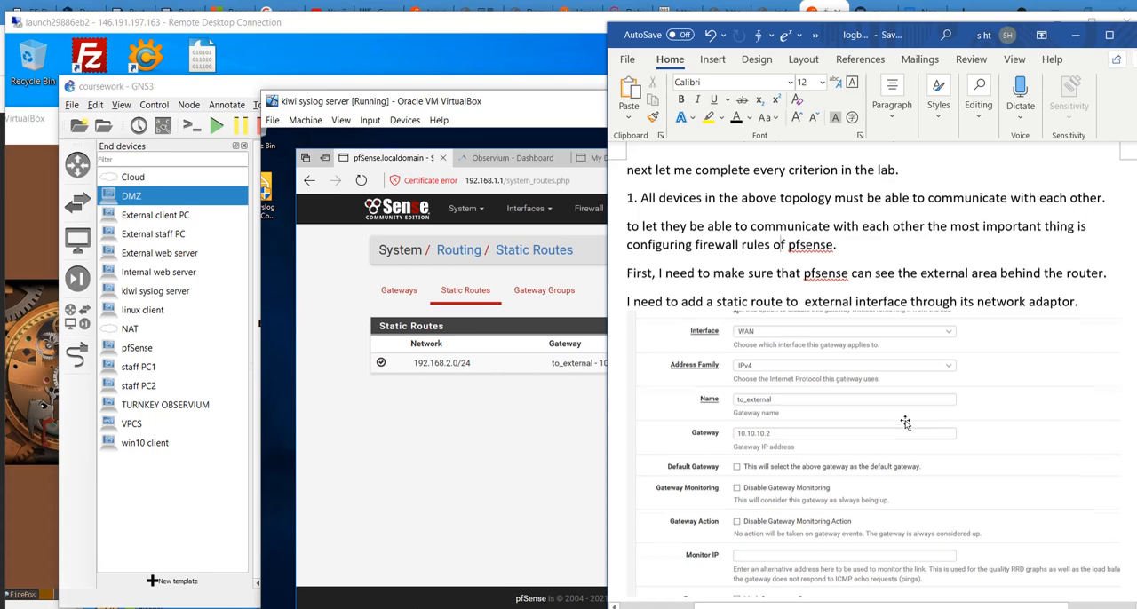
scroll(904, 423, down, 1)
scroll(905, 423, down, 5)
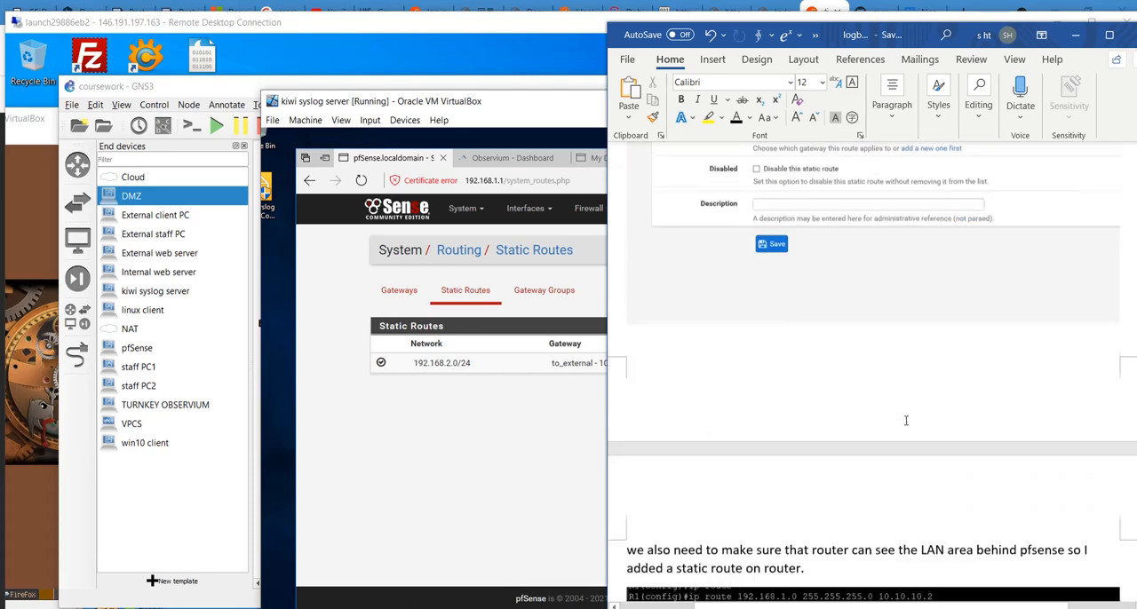
scroll(904, 422, down, 2)
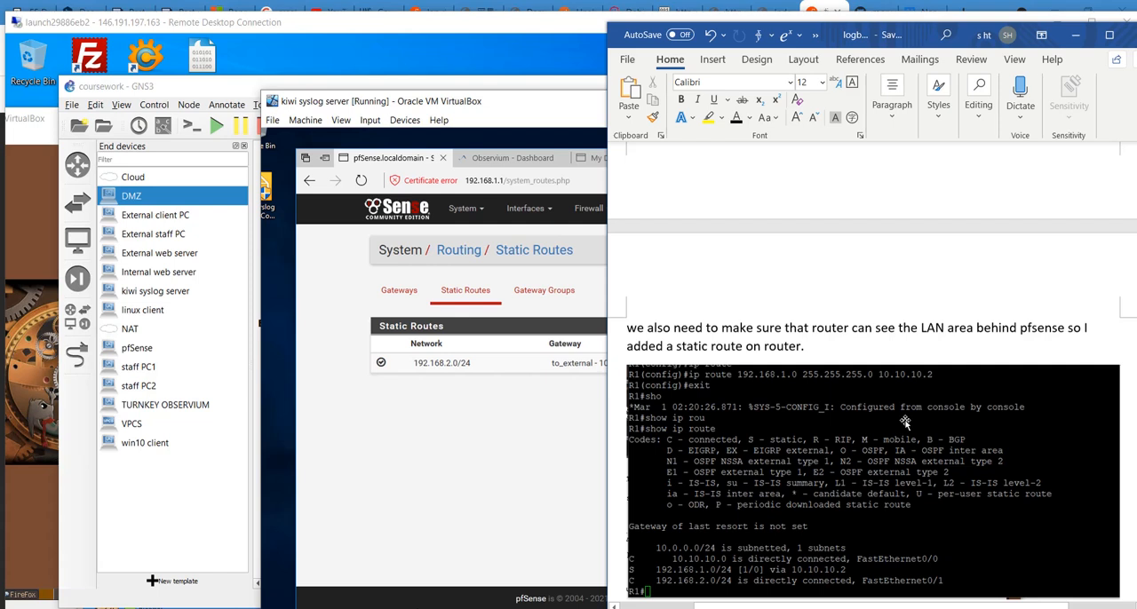
- Show the GNS3 topology again with the remote desktop at full screen
click(488, 26)
click(249, 89)
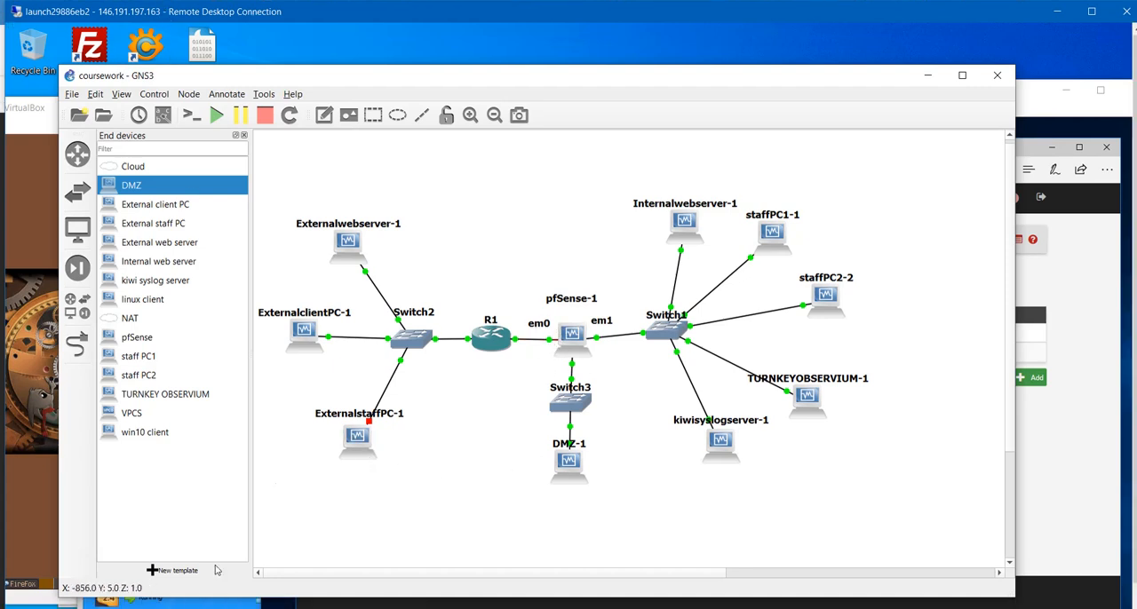
double_click(480, 26)
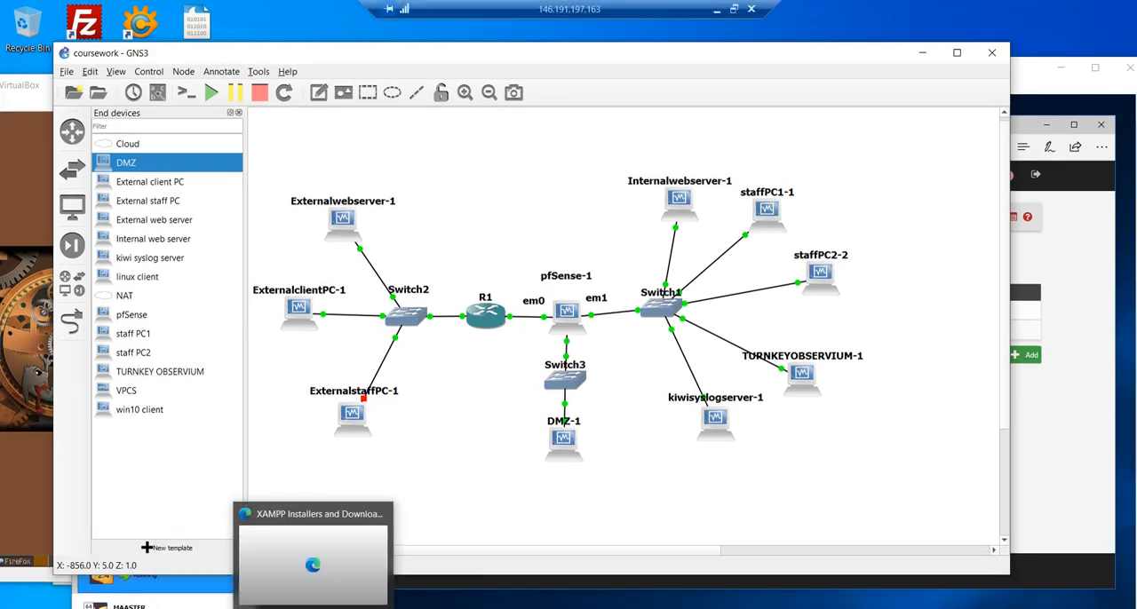
- Run show run in router R1's console, enlarge the console window and quit the configuration listing
click(456, 584)
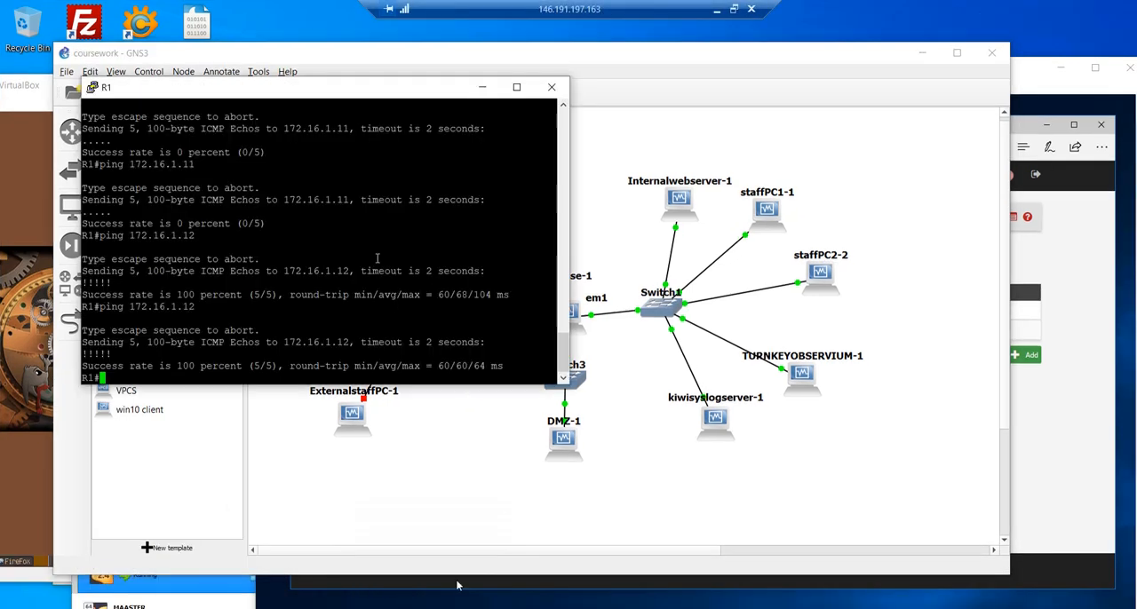
text(show run)
key(Return)
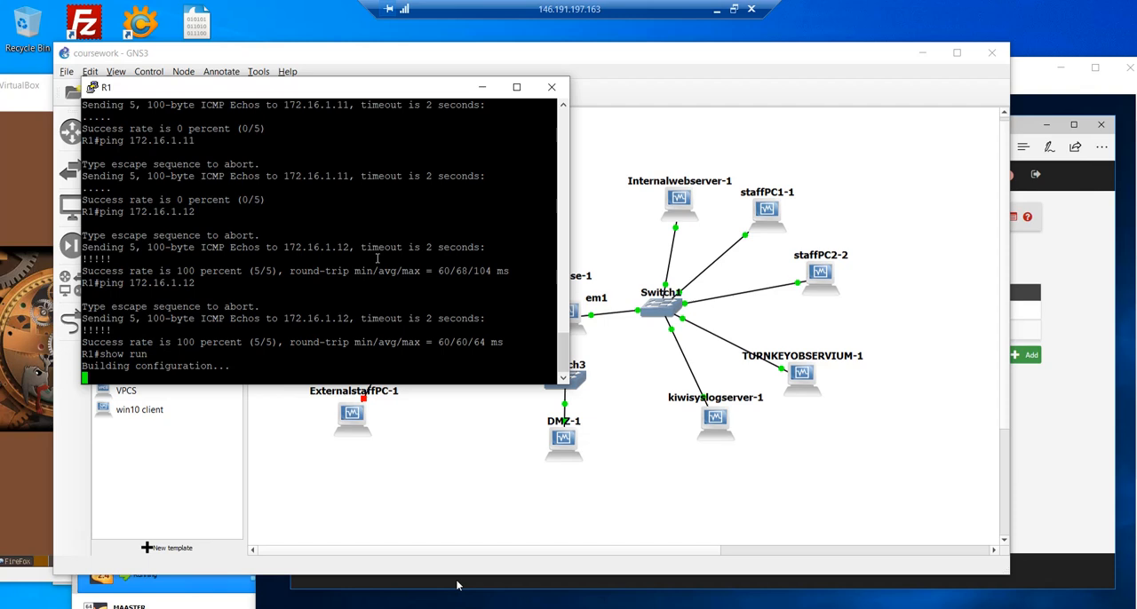
drag(325, 94, 676, 96)
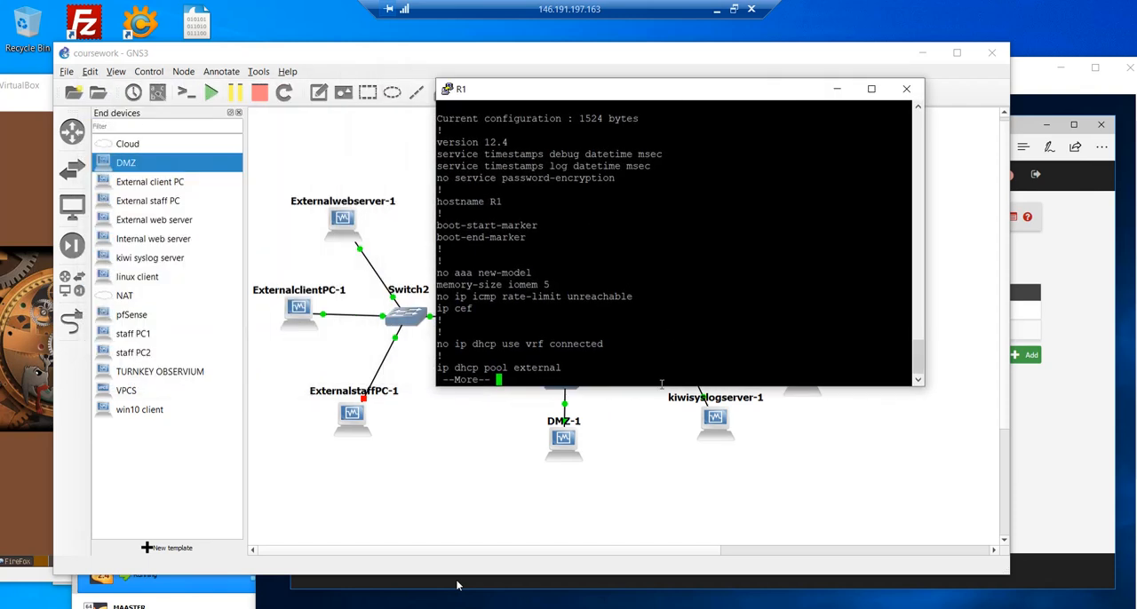
drag(659, 385, 674, 503)
key(q)
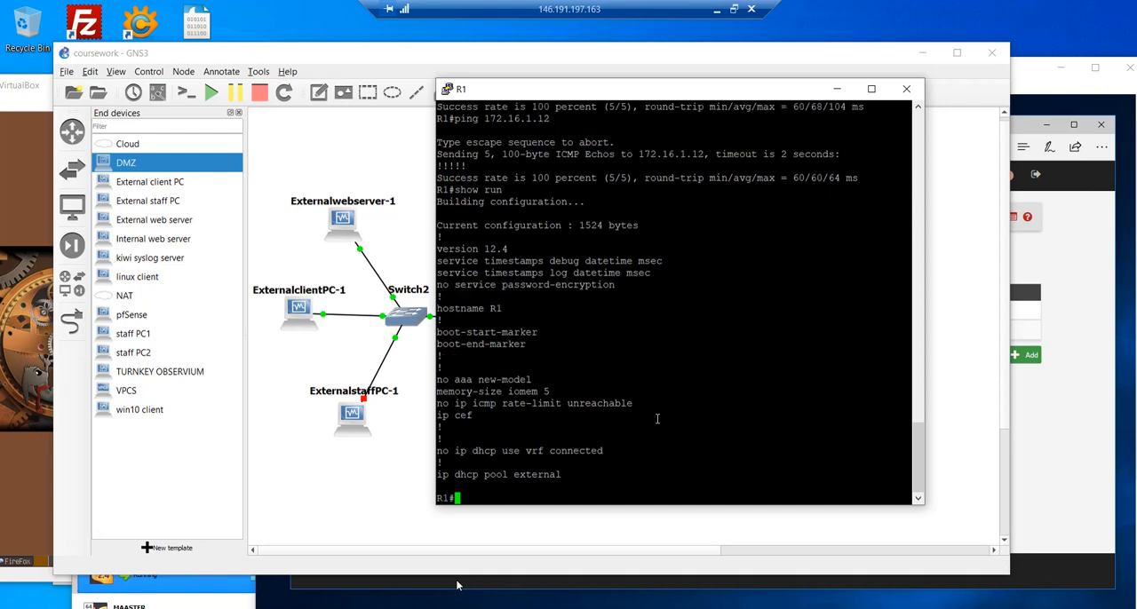
- Return to the GNS3 topology and examine router R1 and the port connections of Switch2
click(414, 419)
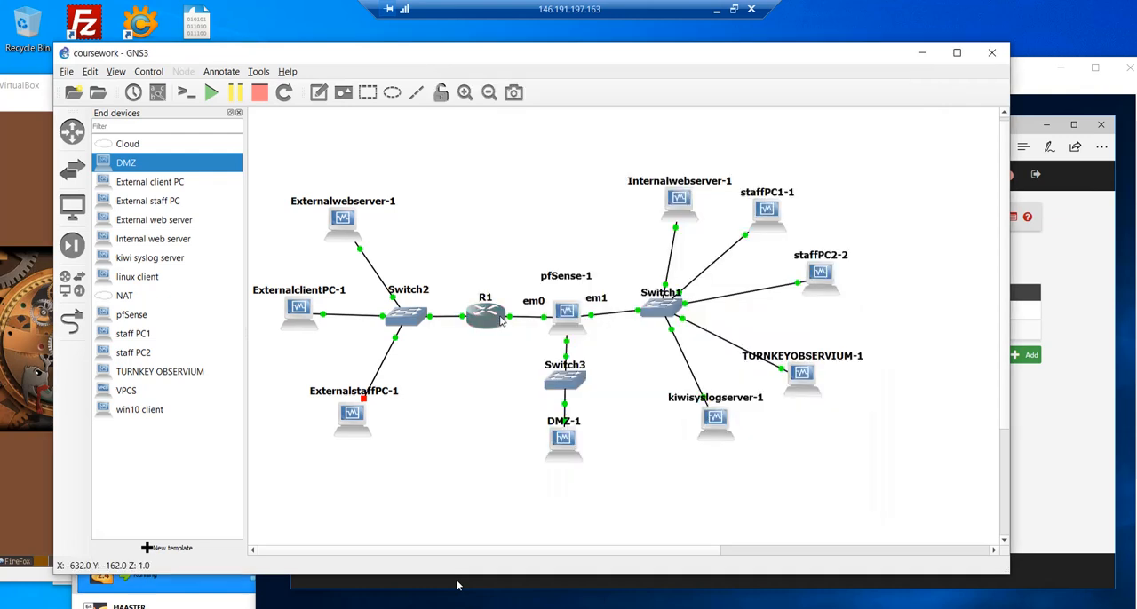
mouse_move(502, 321)
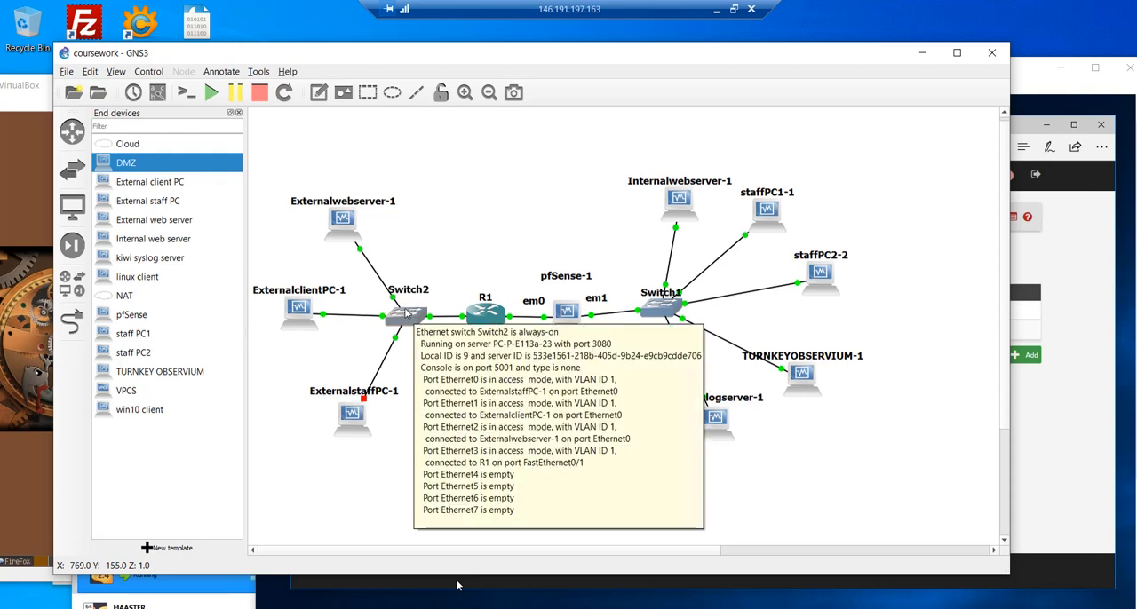
mouse_move(468, 318)
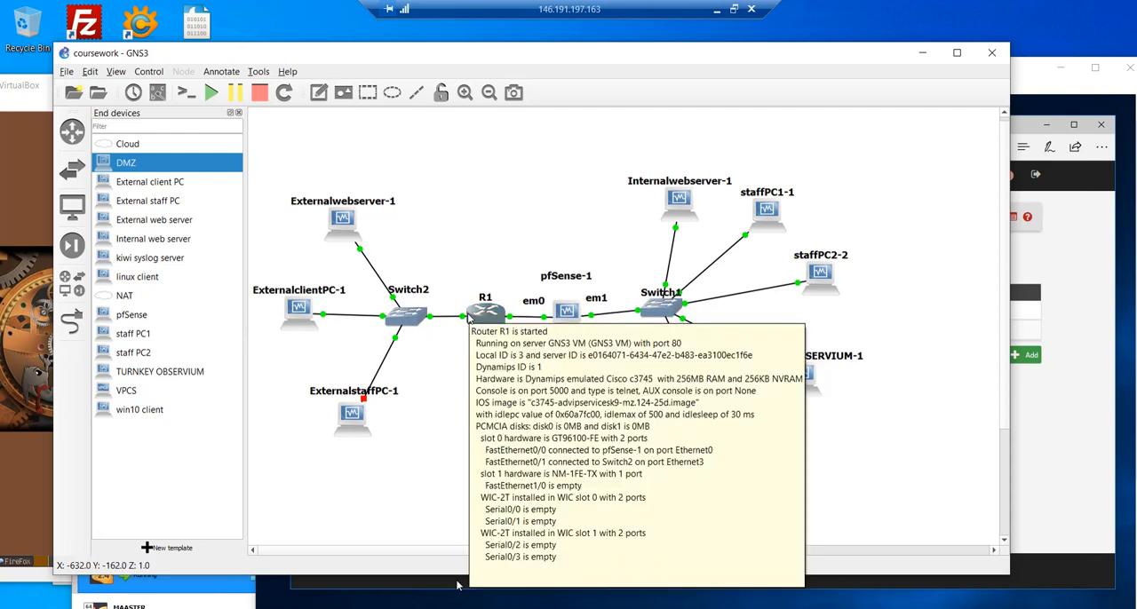
click(735, 9)
double_click(770, 26)
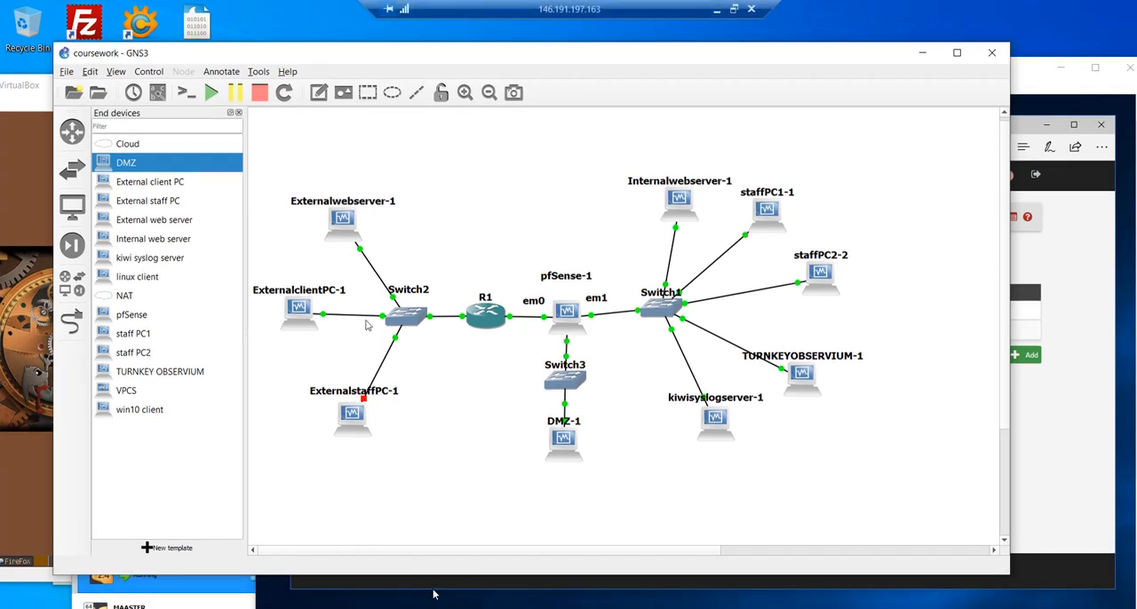
click(733, 9)
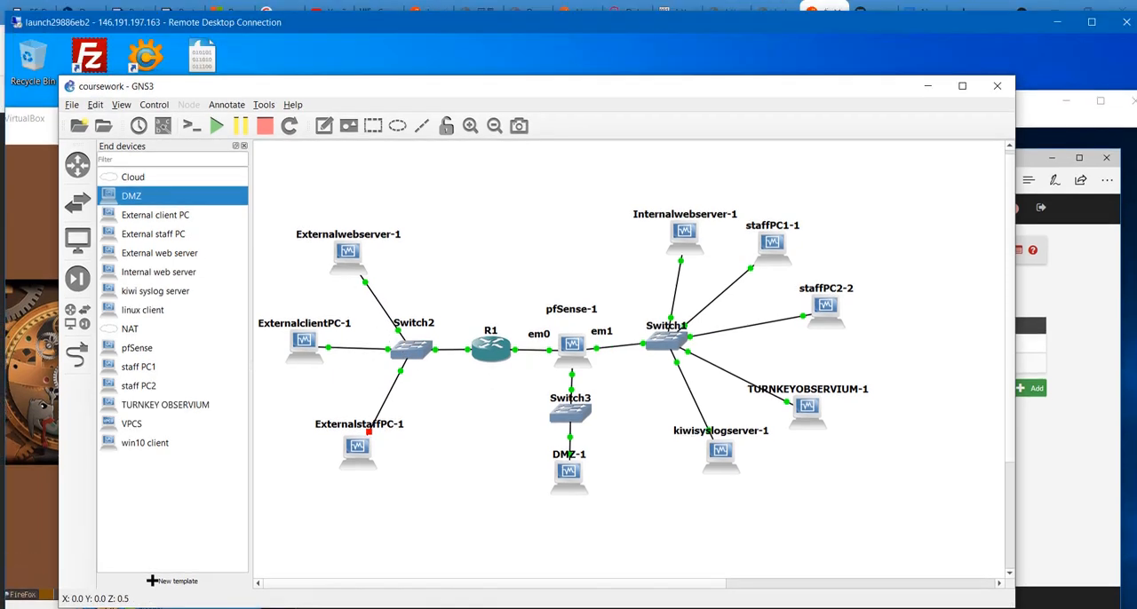
click(324, 607)
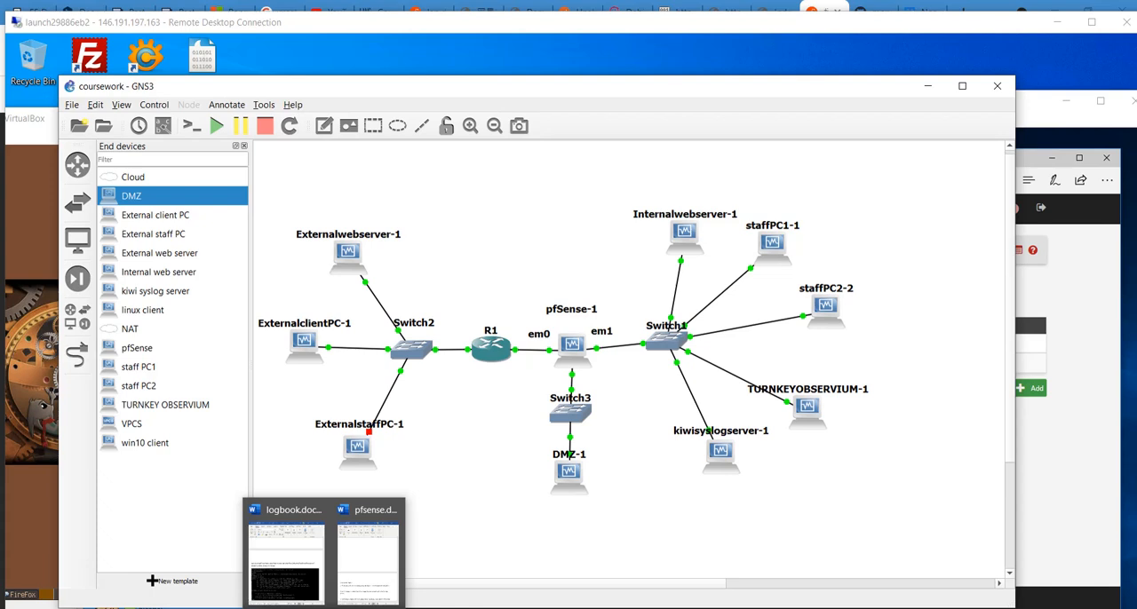
click(474, 531)
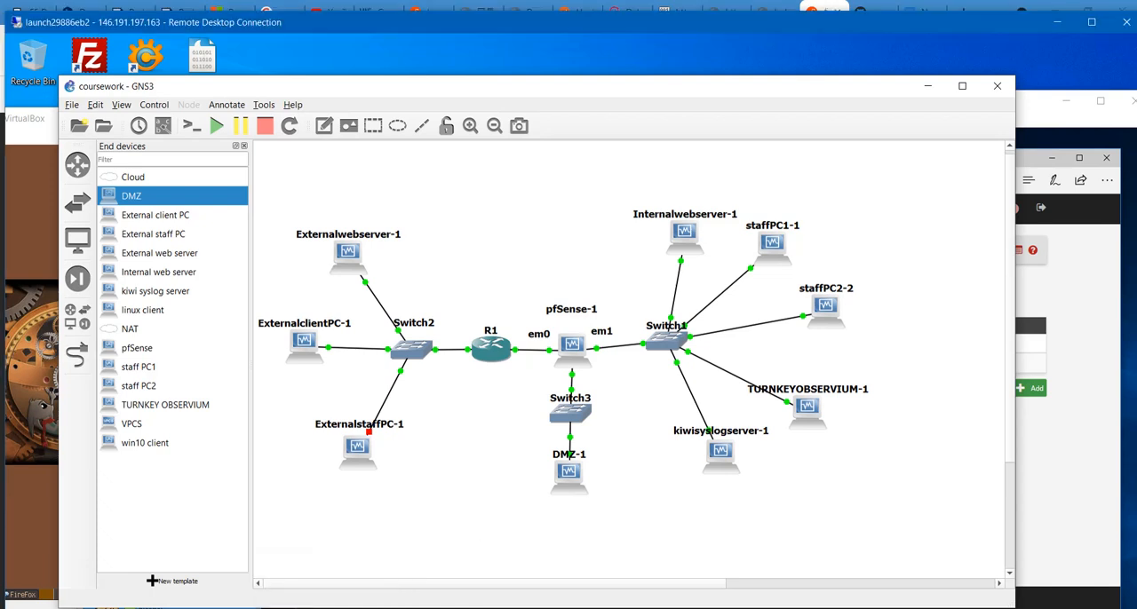
double_click(540, 20)
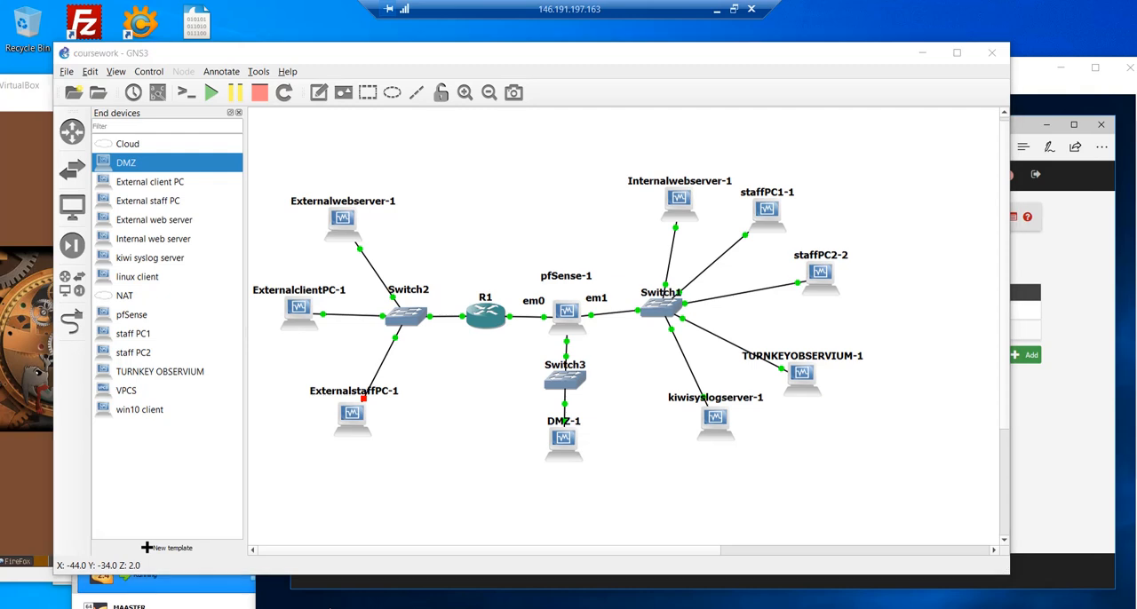
- Show pfSense's WAN firewall rules in the kiwi syslog server VM and return to the GNS3 topology
click(266, 573)
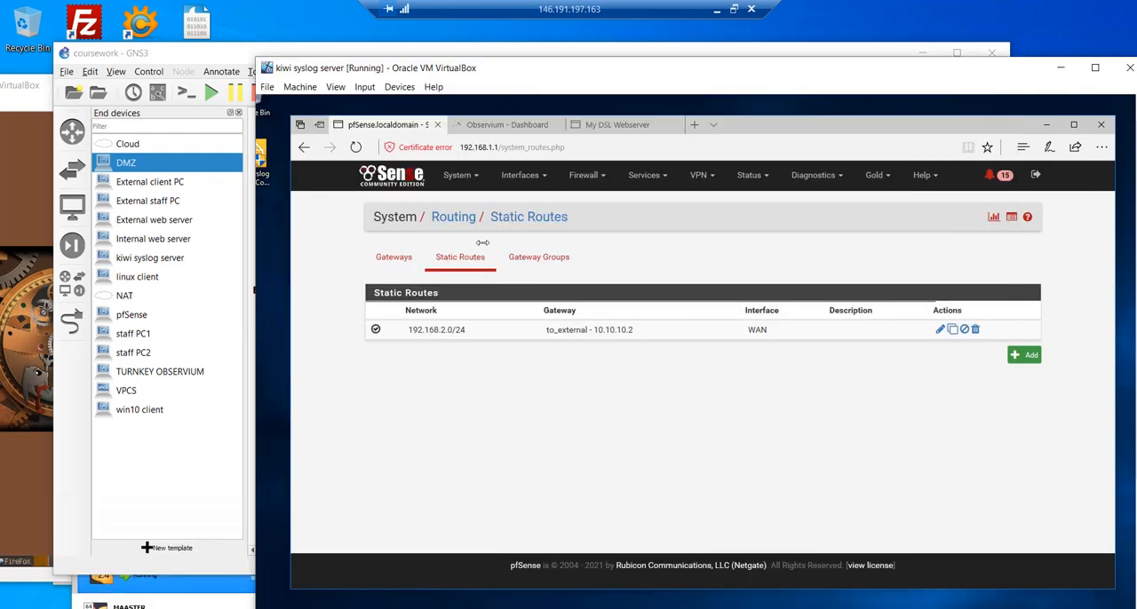
click(588, 178)
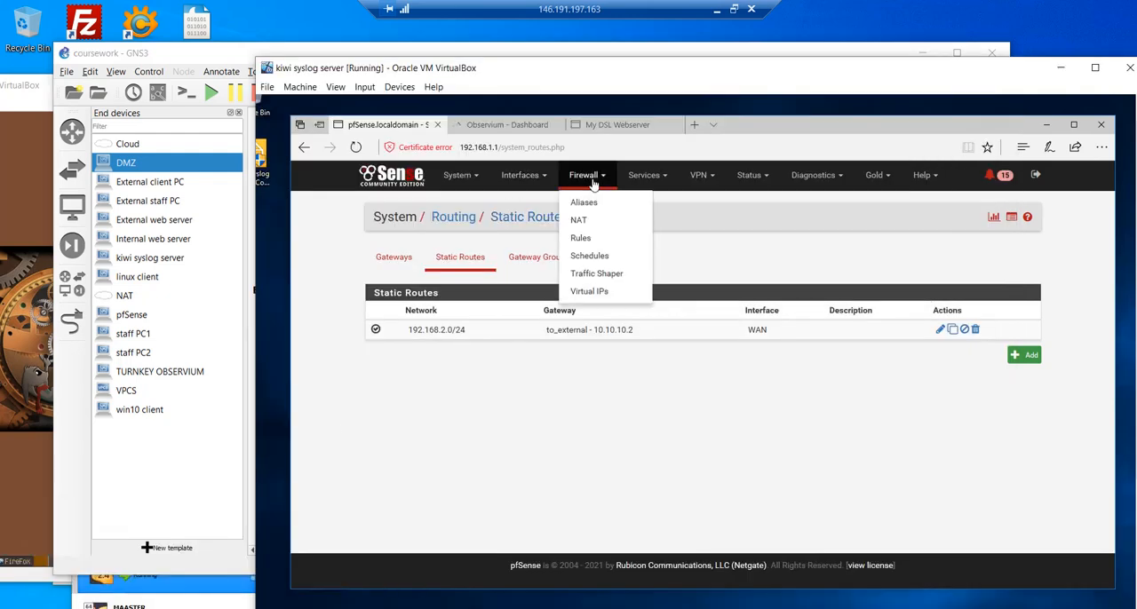
click(594, 238)
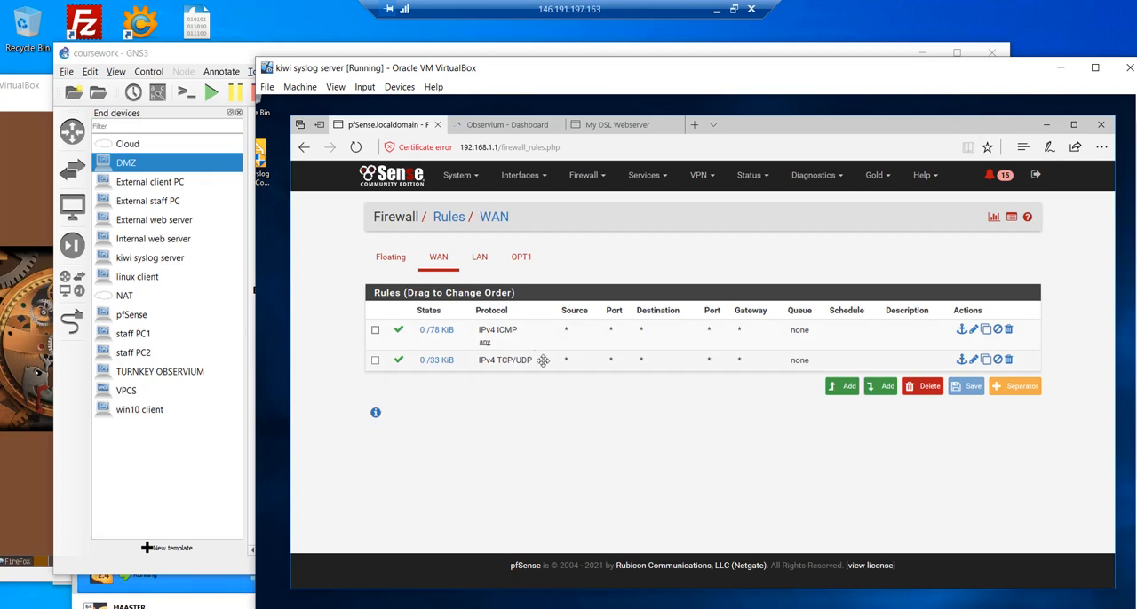
click(229, 54)
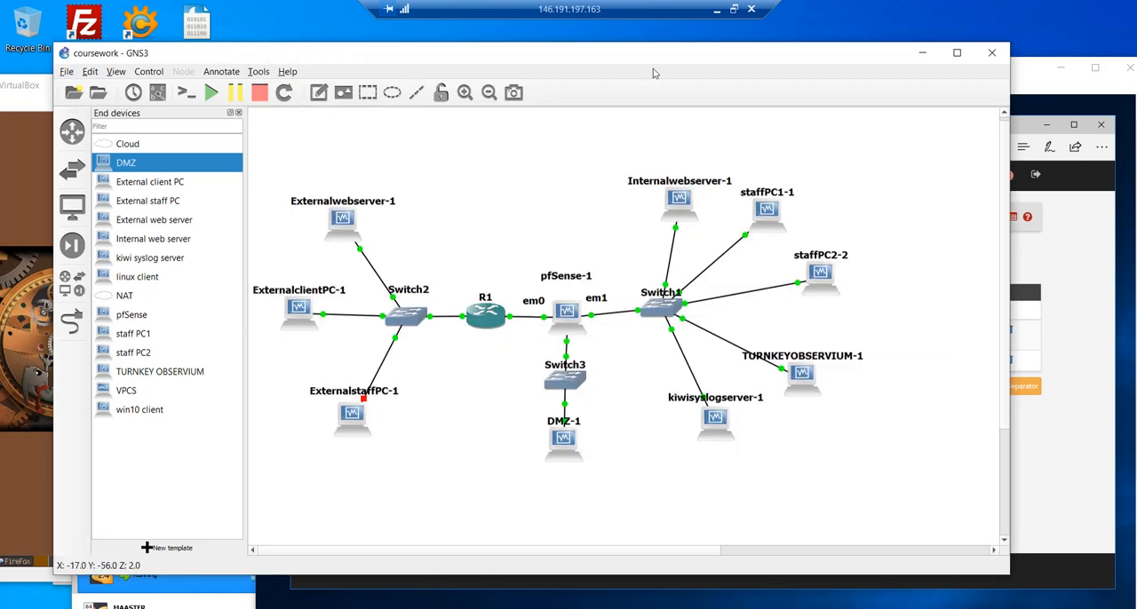
- Switch to the logbook in Word and read the static routes added on the router for the LAN and DMZ areas
click(733, 9)
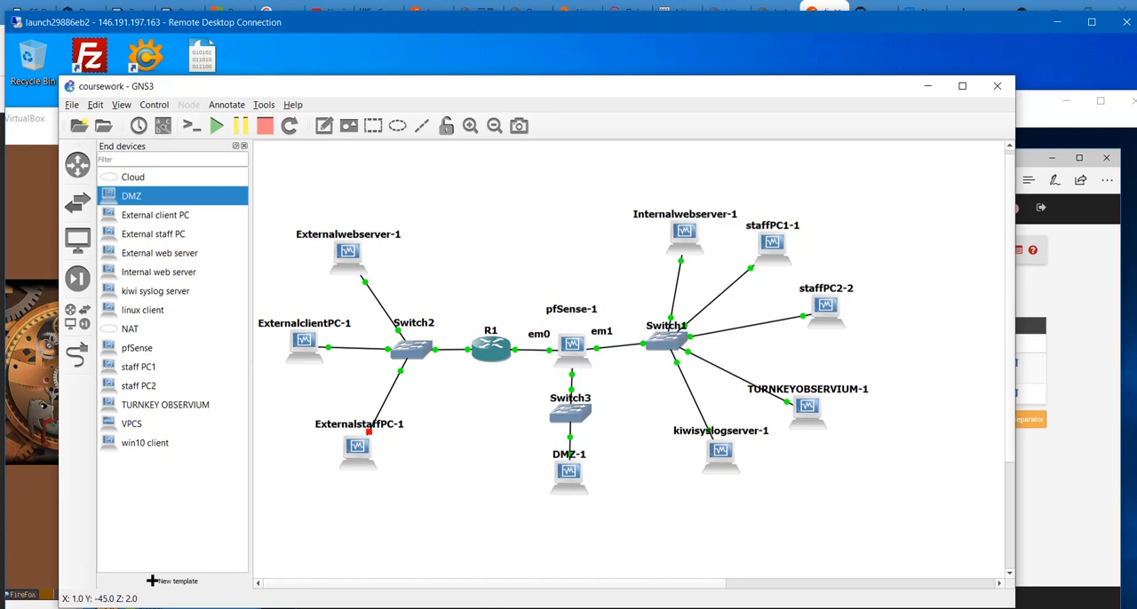
click(298, 576)
scroll(791, 417, down, 5)
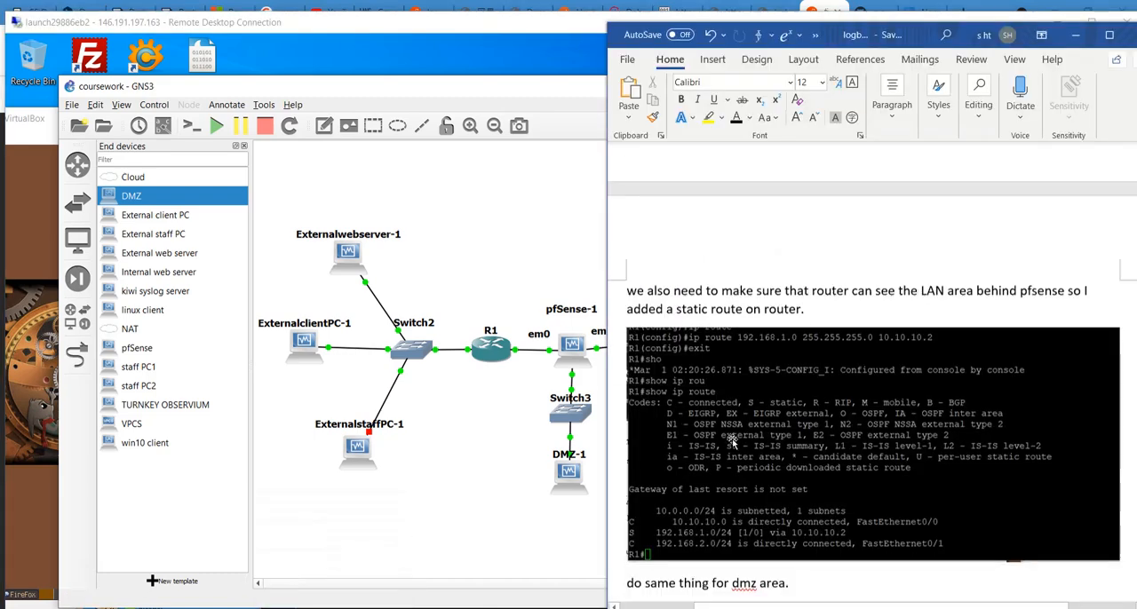
scroll(791, 418, up, 3)
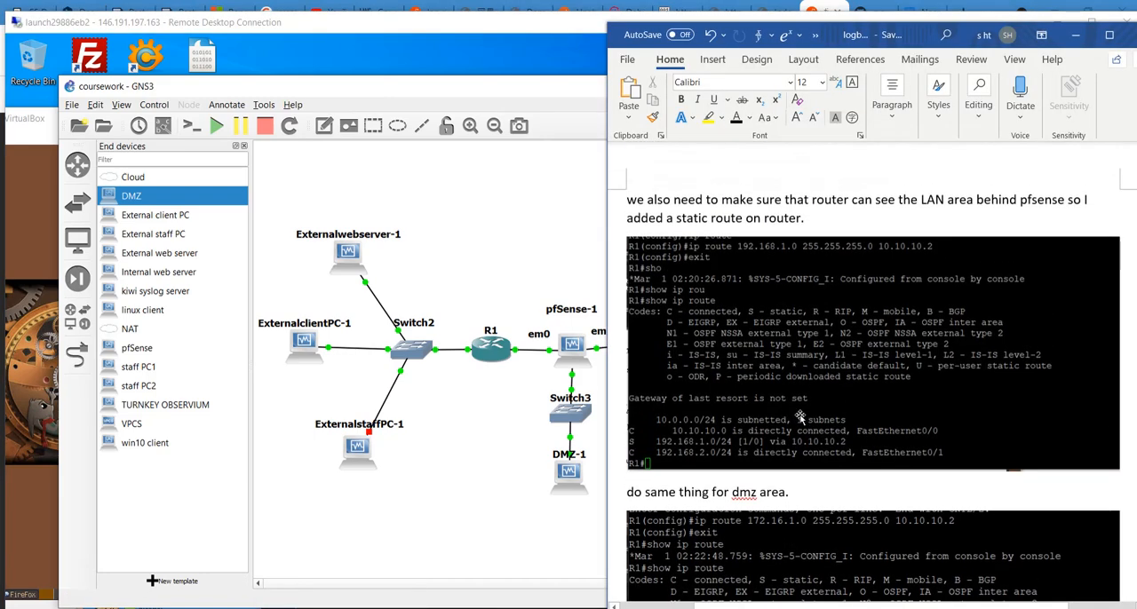
scroll(791, 418, down, 7)
scroll(799, 414, down, 6)
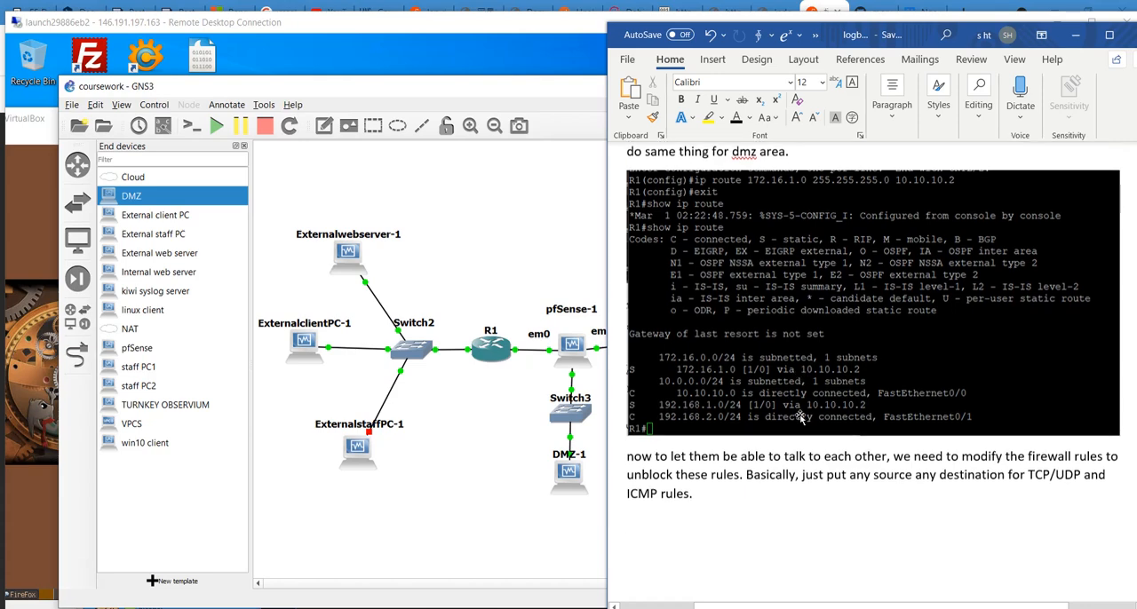
- Read the logbook's firewall rules section with the screenshots of the WAN, LAN and OPT1 rules
scroll(802, 415, up, 5)
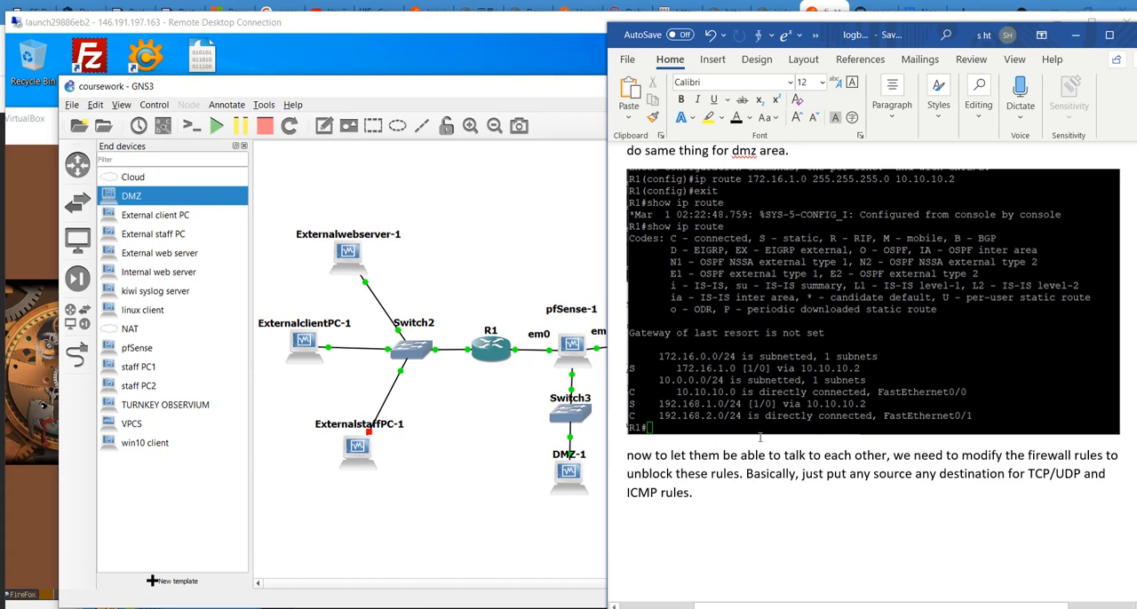
scroll(669, 365, up, 1)
scroll(764, 417, down, 5)
scroll(799, 425, down, 7)
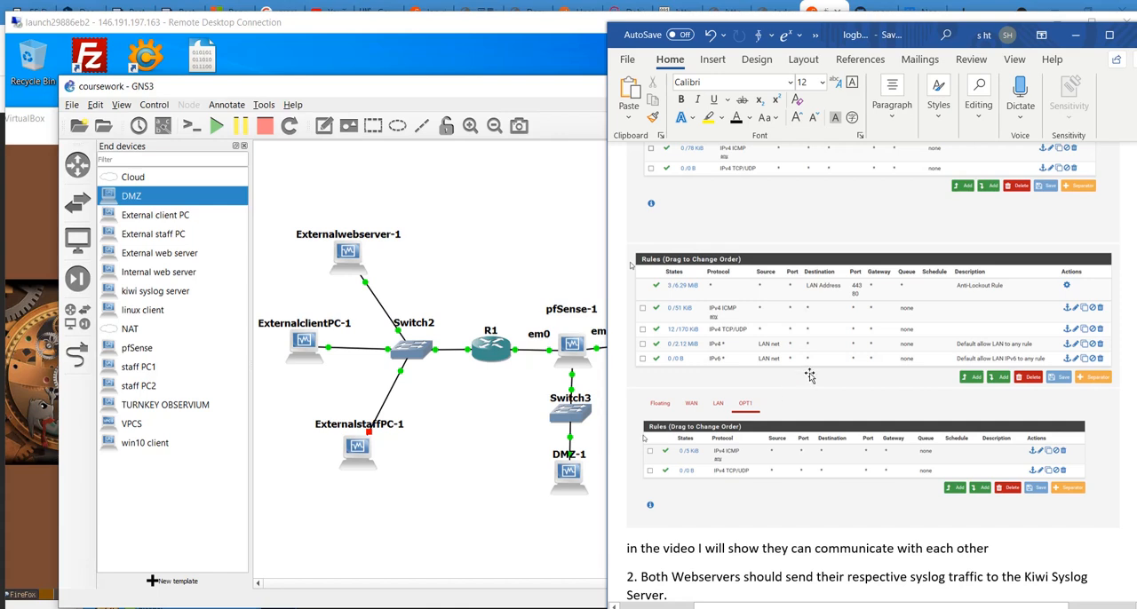
scroll(809, 377, down, 2)
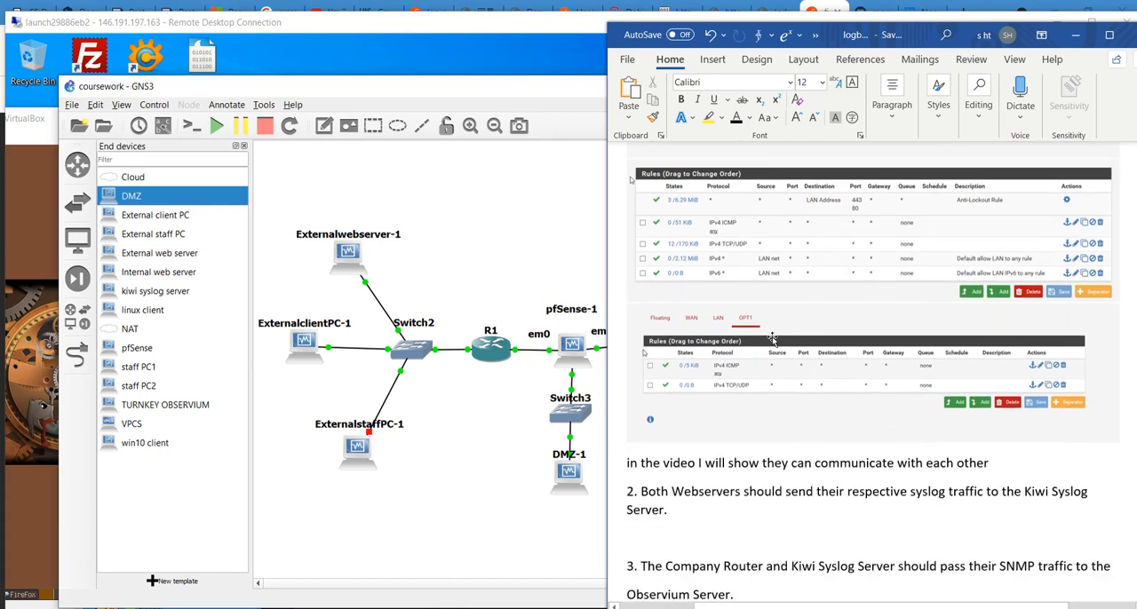
- Return to the GNS3 topology with the remote desktop at full screen and examine the networked devices and the running windows
click(521, 465)
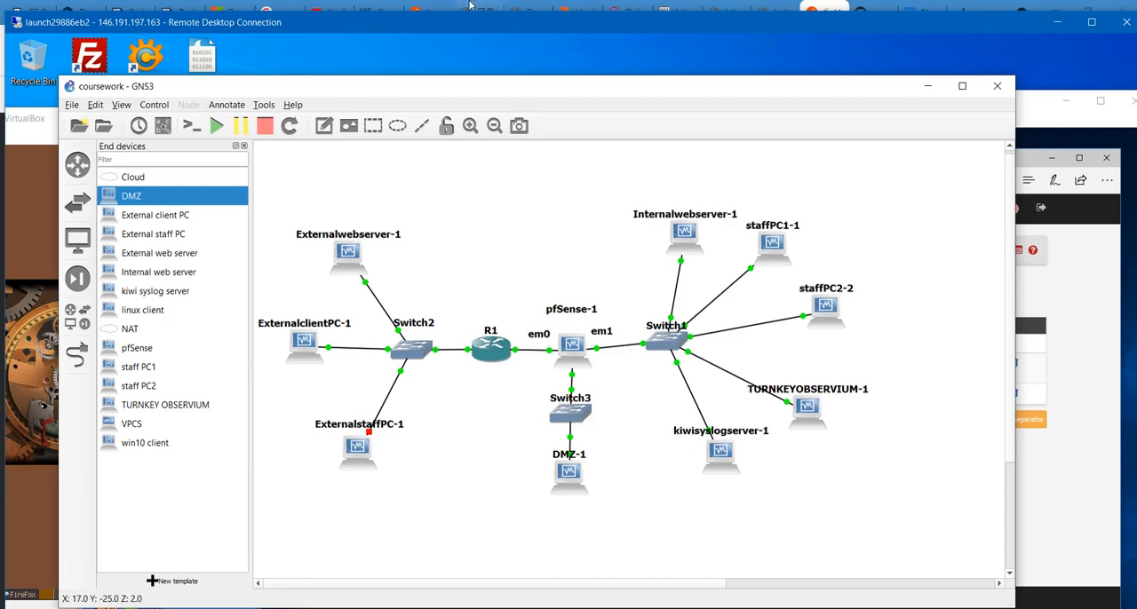
double_click(477, 31)
mouse_move(311, 607)
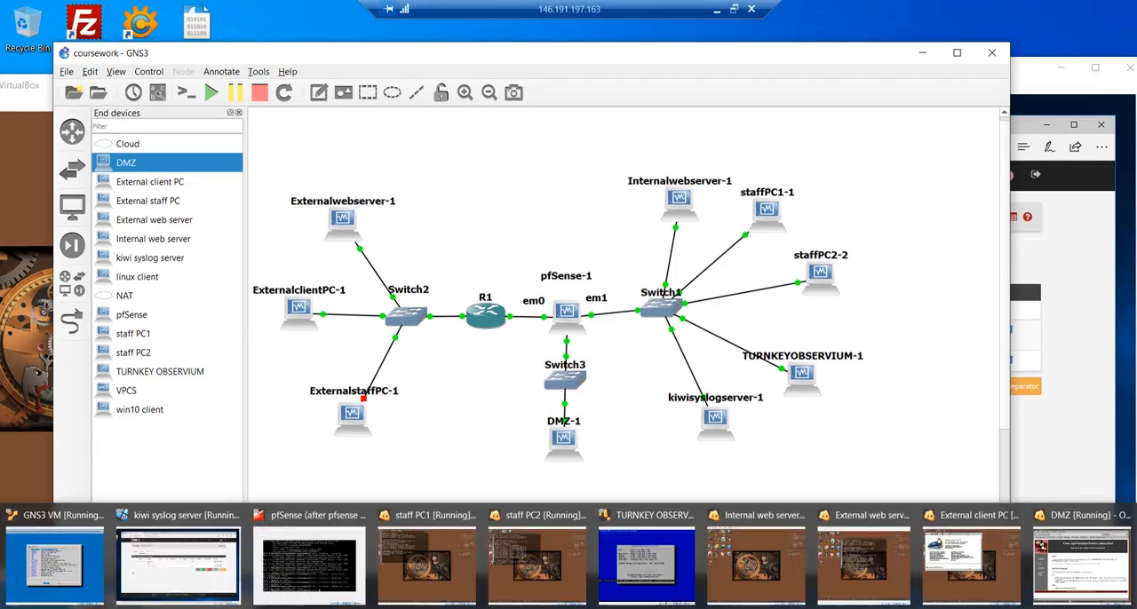
mouse_move(434, 551)
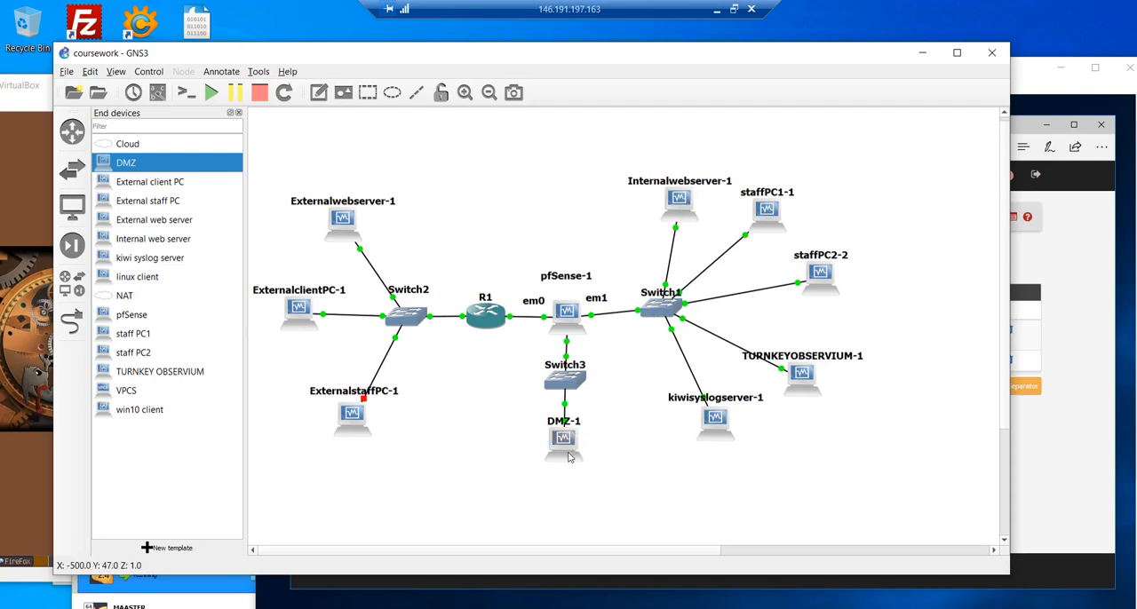
mouse_move(423, 608)
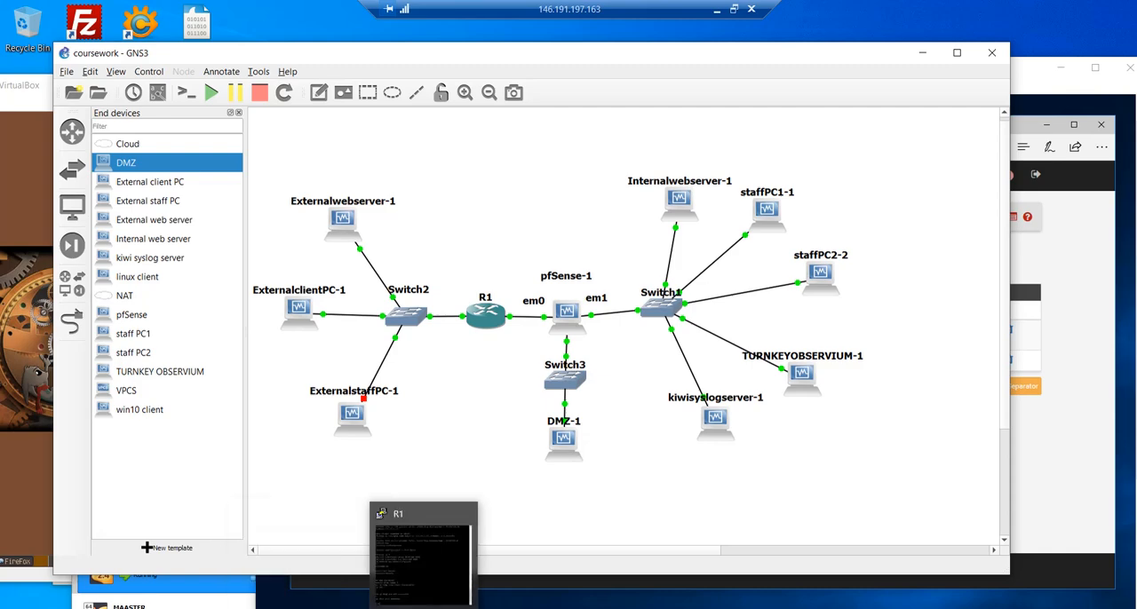
- Bring up the External web server VM, move its window aside and launch Firefox in it
mouse_move(460, 608)
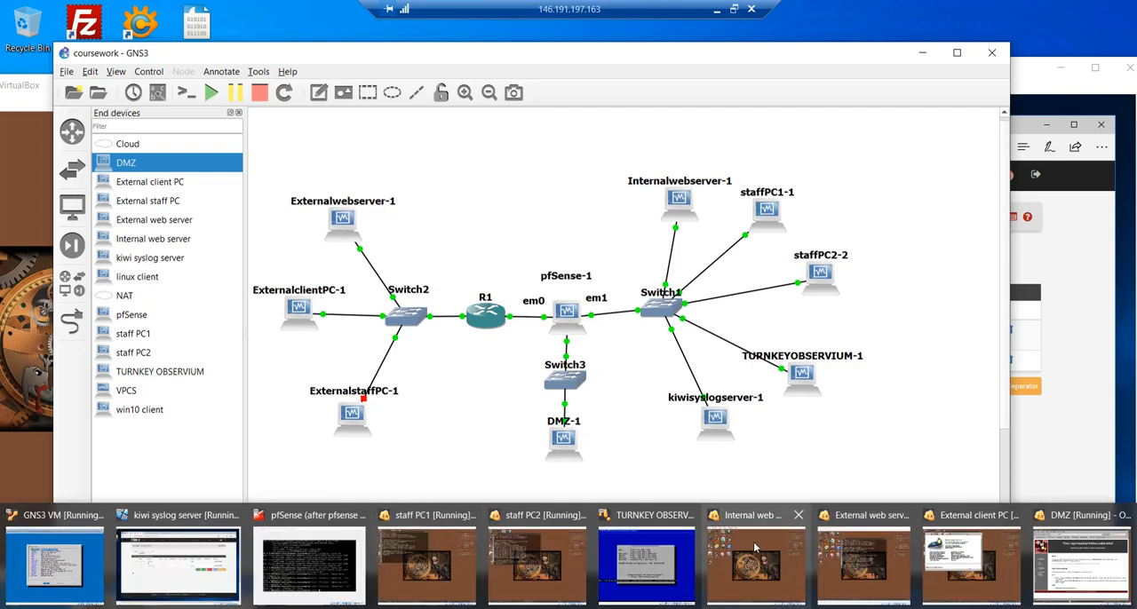
click(862, 564)
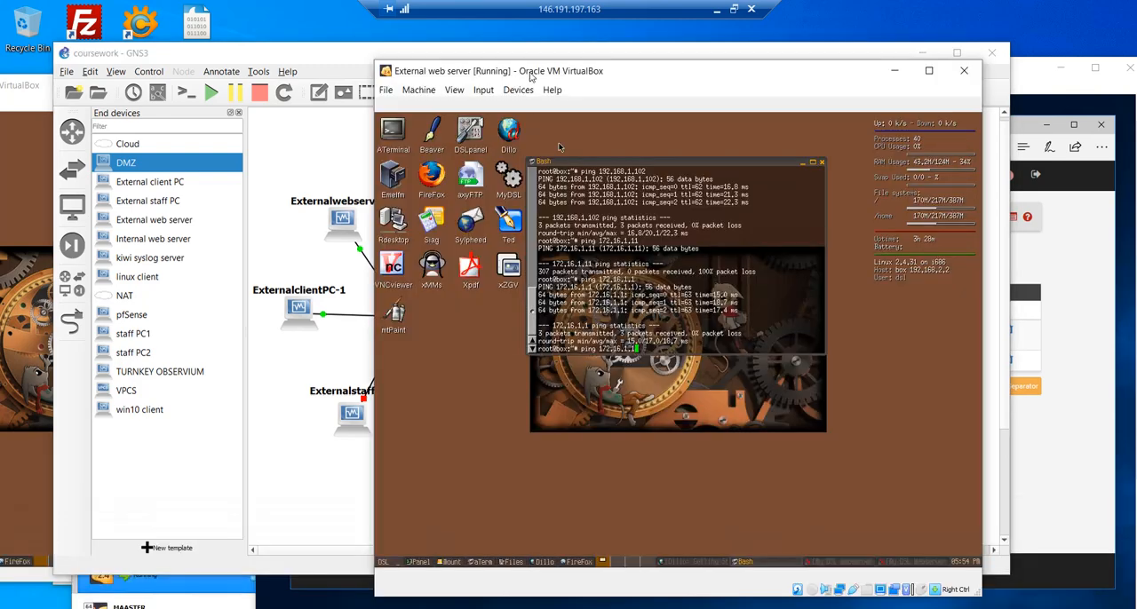
drag(532, 77, 236, 70)
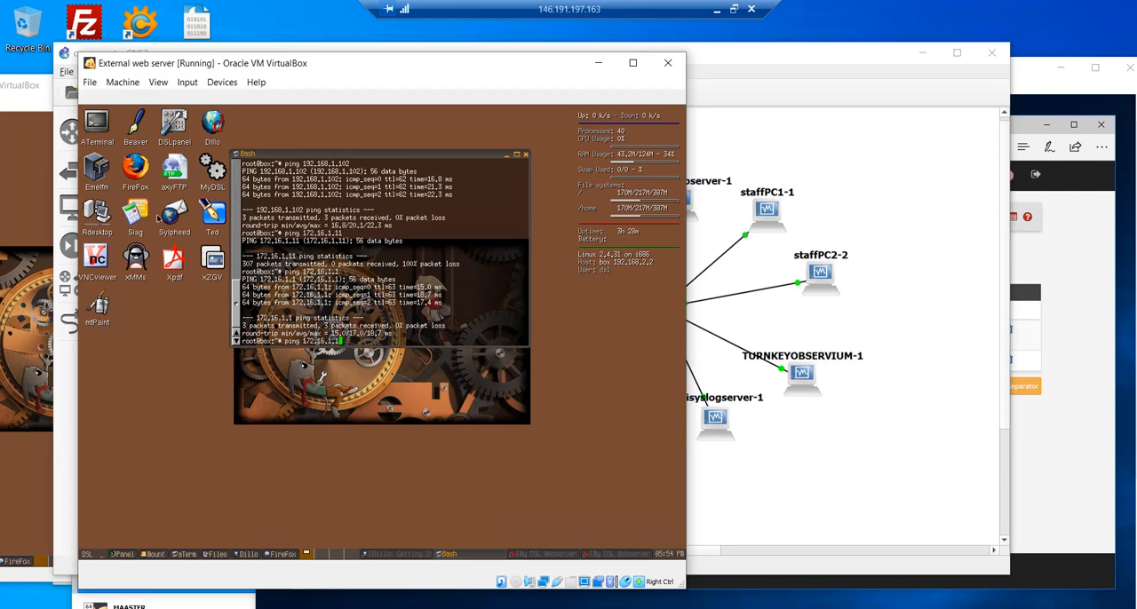
right_click(99, 223)
mouse_move(133, 253)
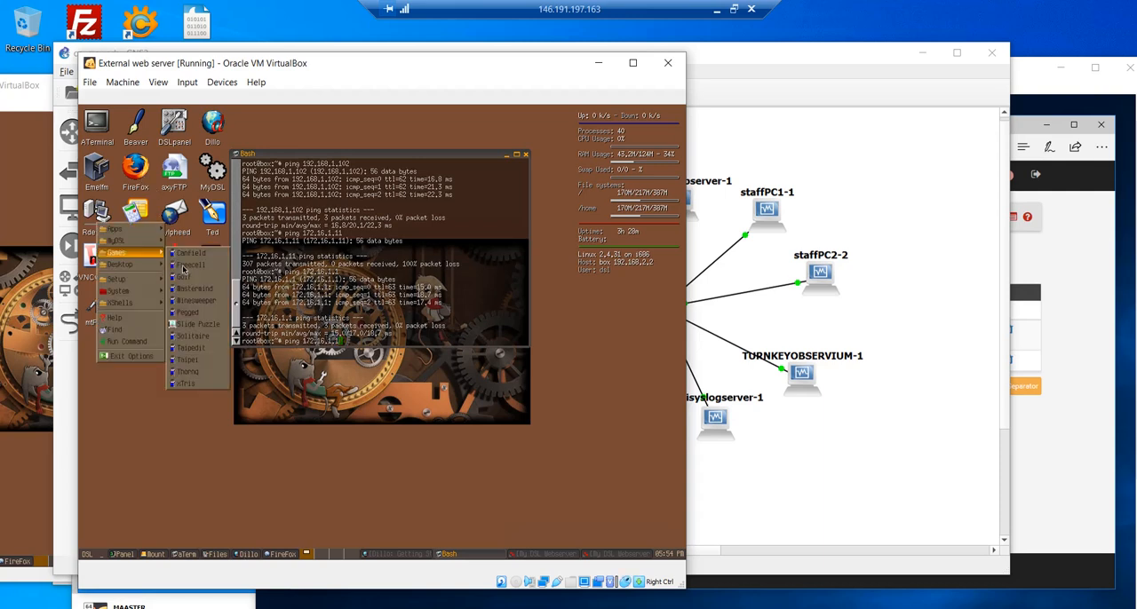
double_click(146, 164)
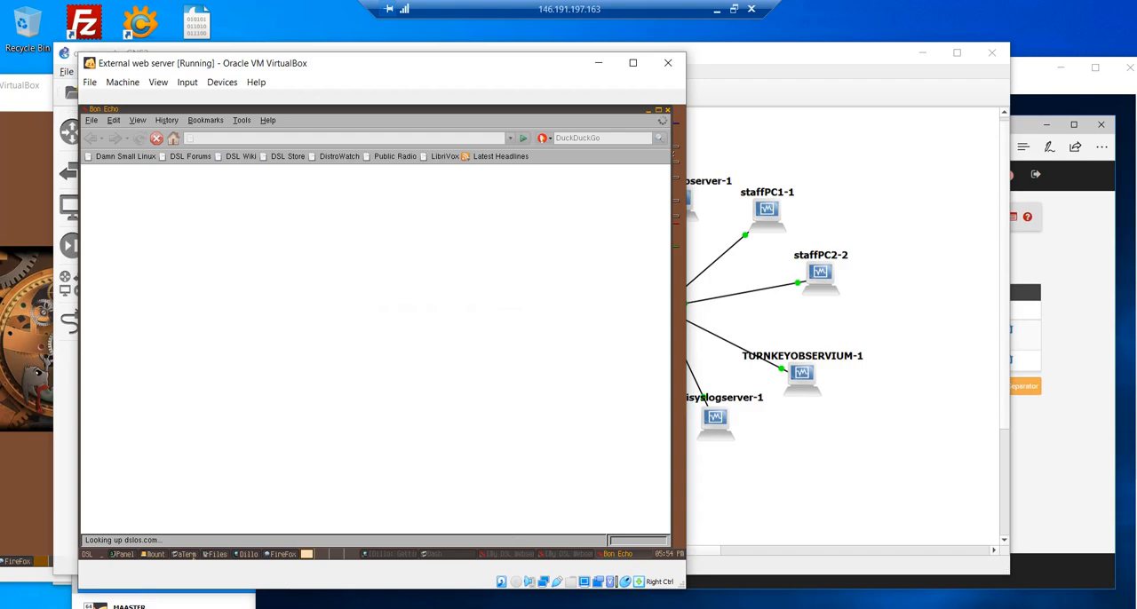
- Bring up the Internal web server VM and move its window so the whole desktop shows
click(355, 601)
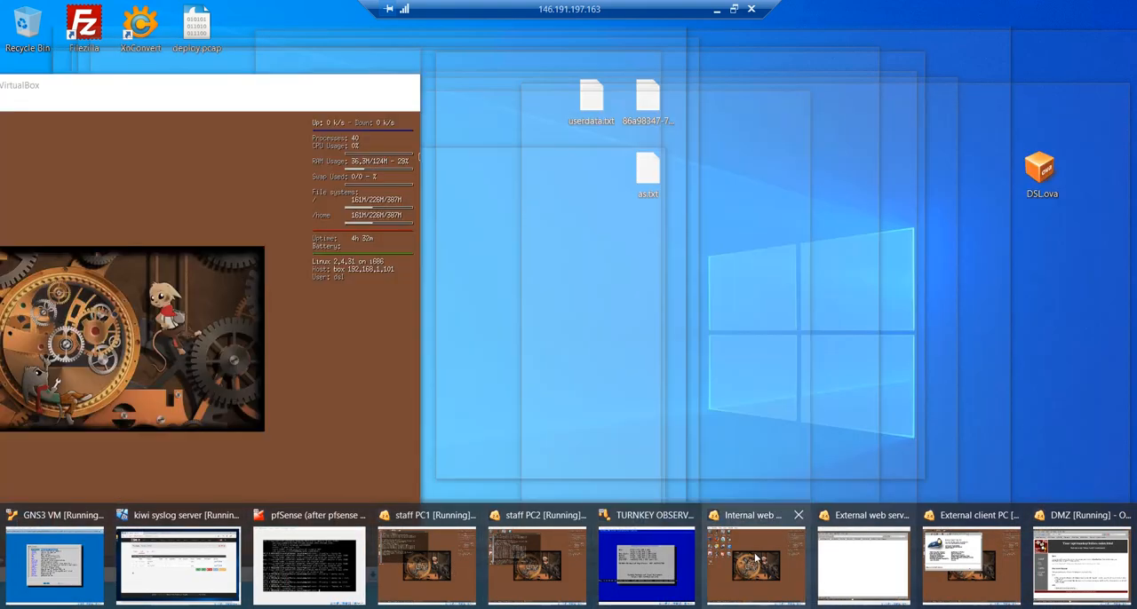
click(758, 555)
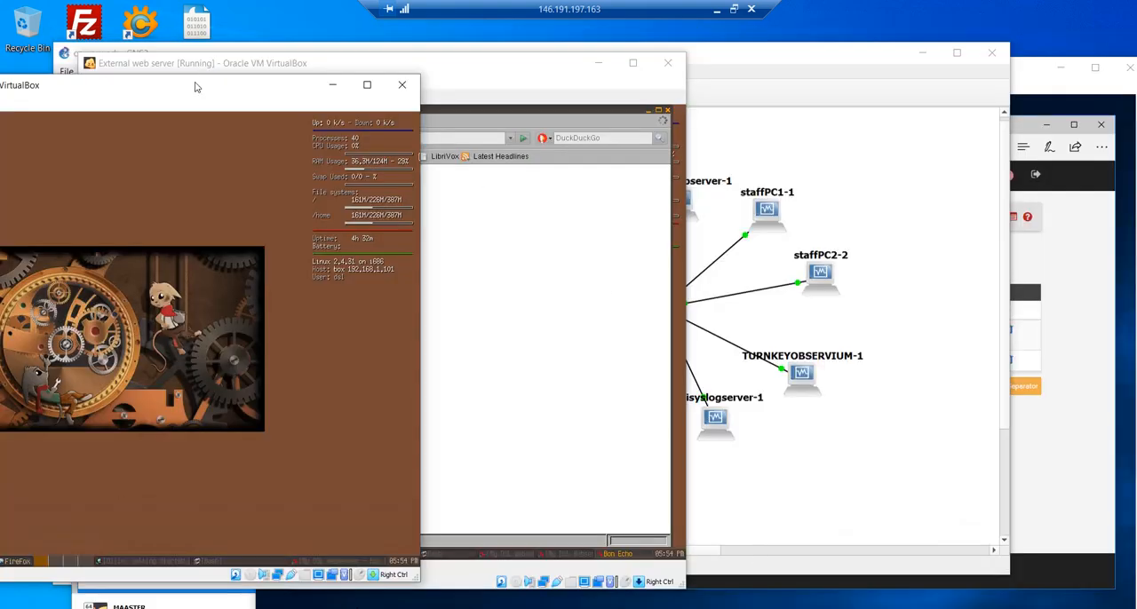
drag(196, 84, 574, 101)
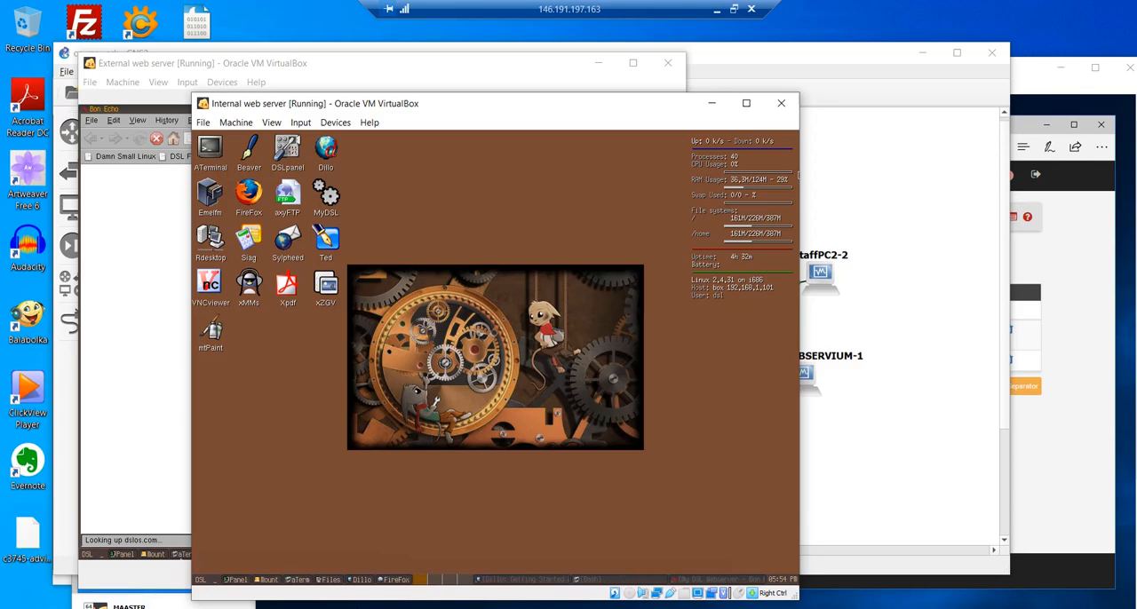
- Bring up the DMZ VM and spread its window and the External web server's window apart around the Internal web server
click(355, 605)
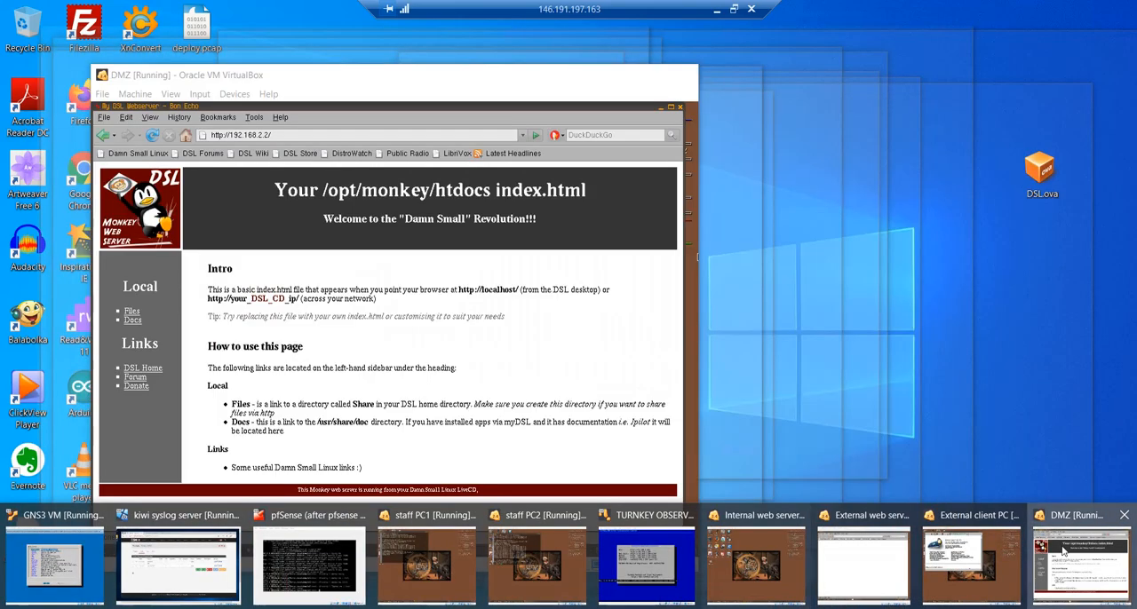
click(1063, 552)
drag(262, 78, 800, 82)
click(279, 69)
drag(327, 68, 147, 90)
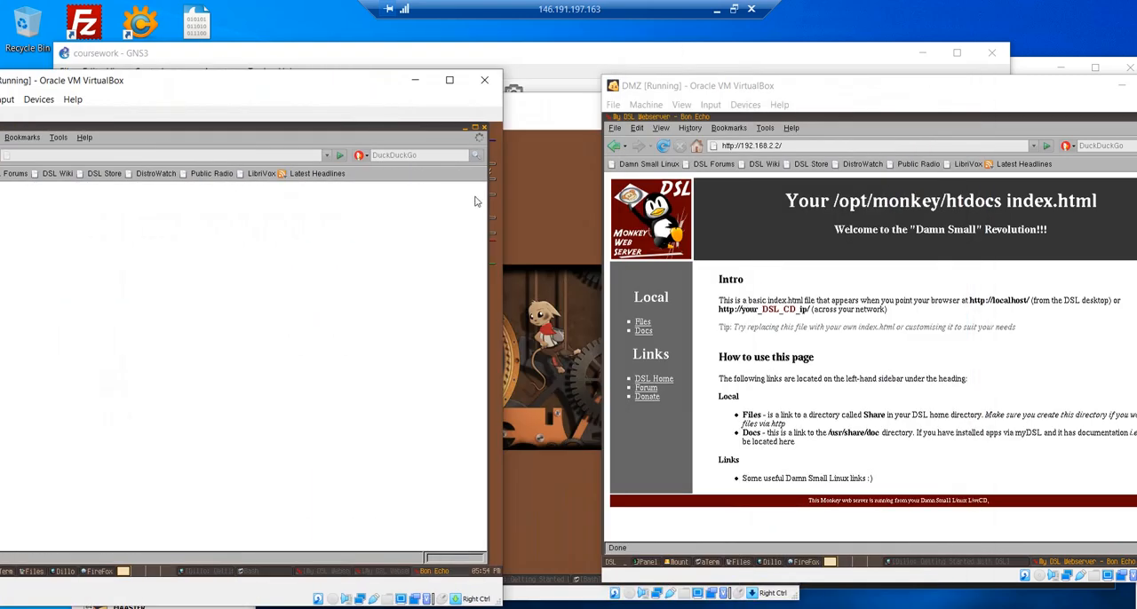
click(552, 207)
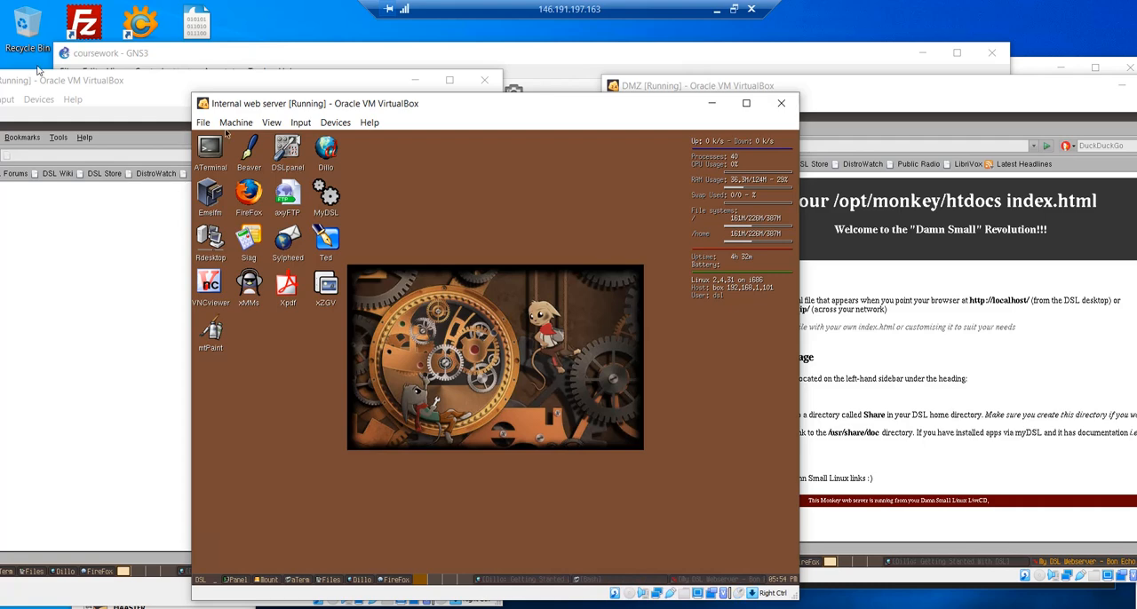
drag(71, 78, 541, 124)
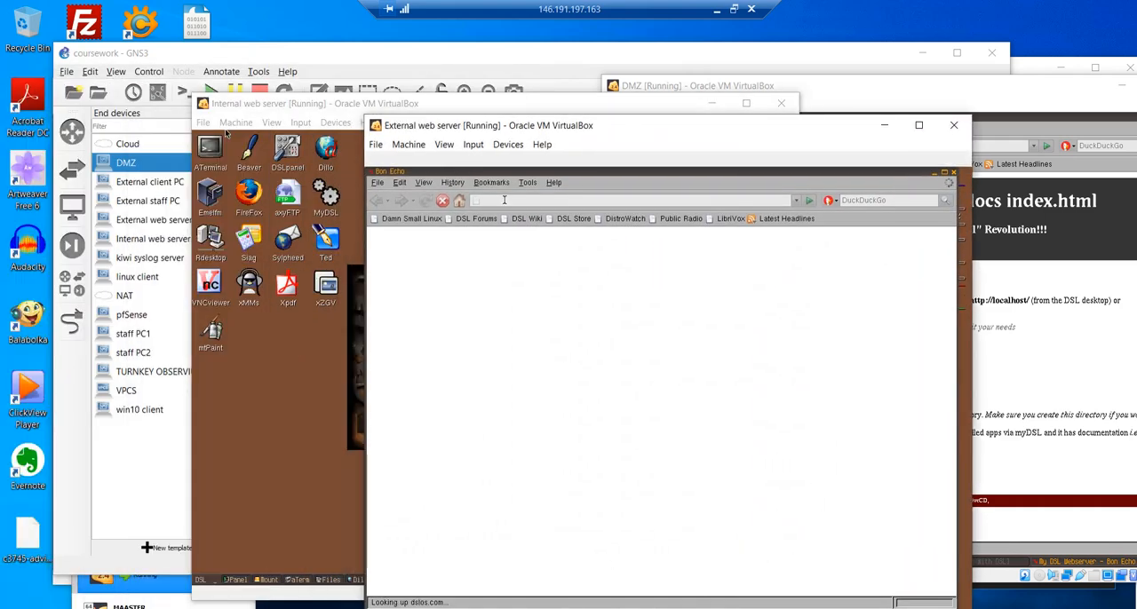
click(504, 199)
text(192.1)
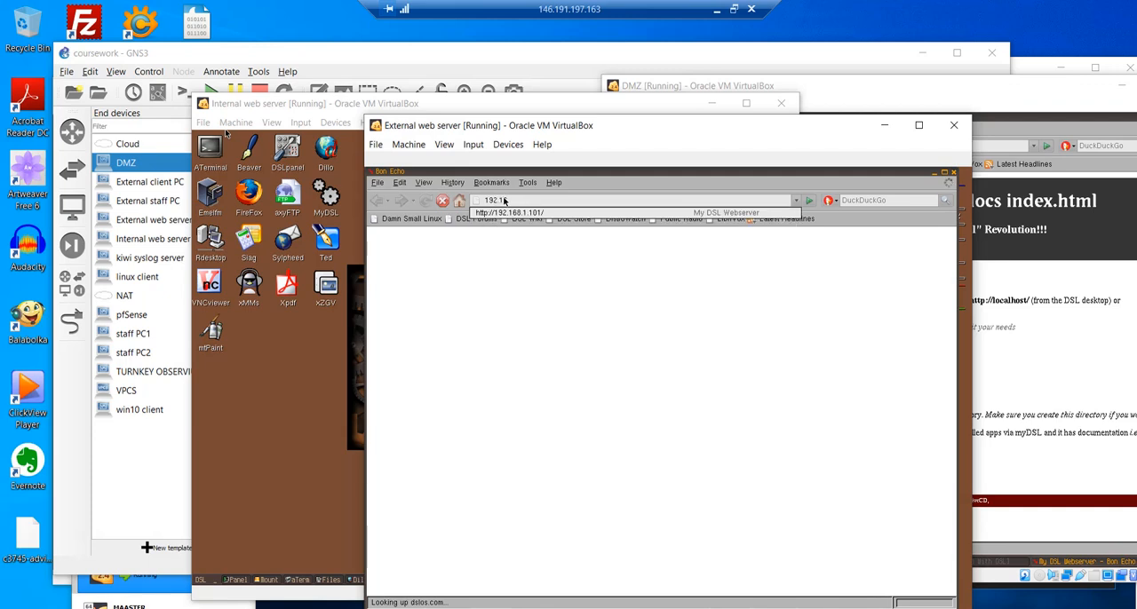
key(Down)
key(Return)
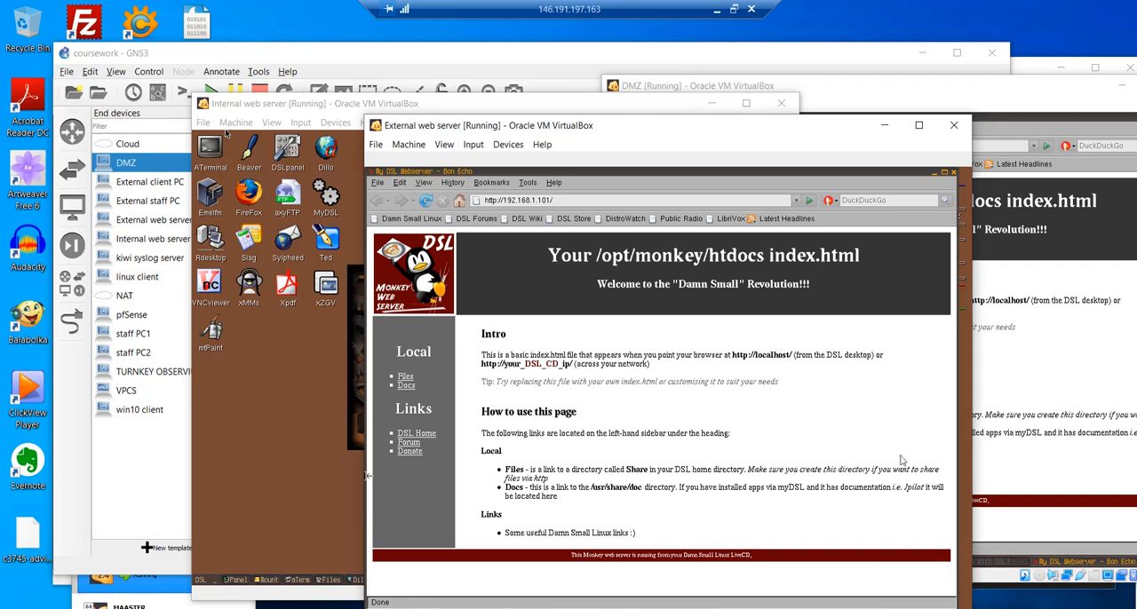
drag(696, 129, 265, 124)
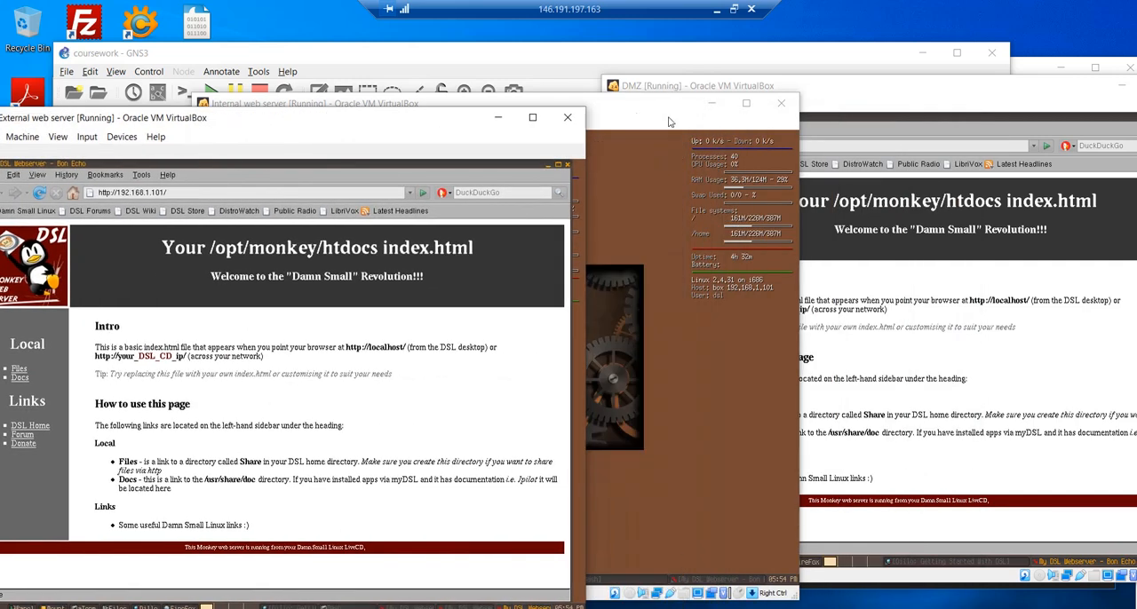
drag(389, 129, 453, 130)
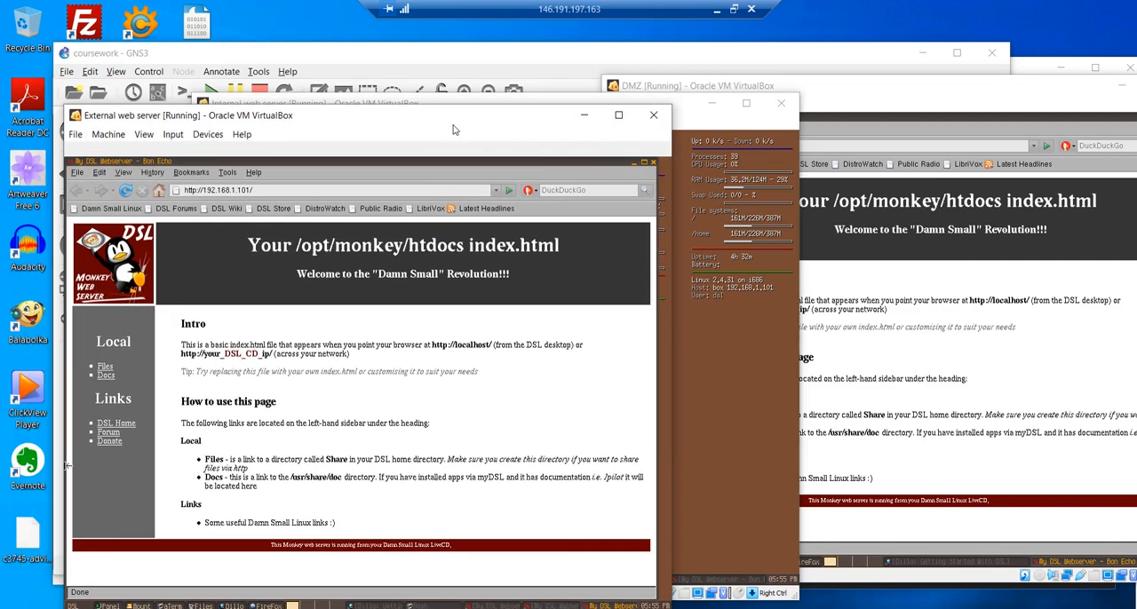
drag(928, 94, 652, 94)
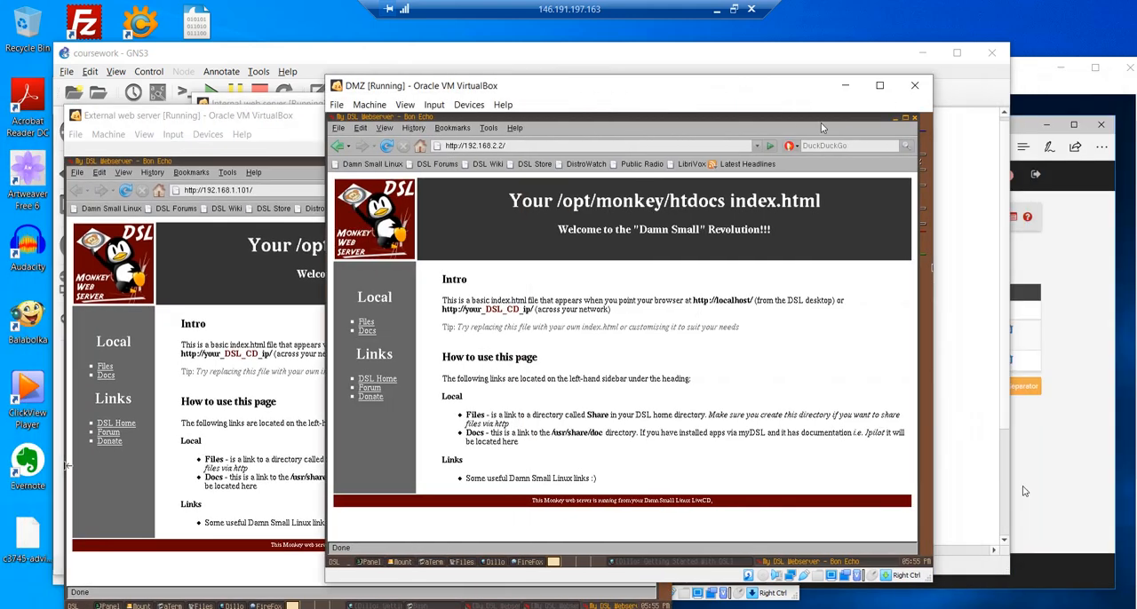
click(894, 119)
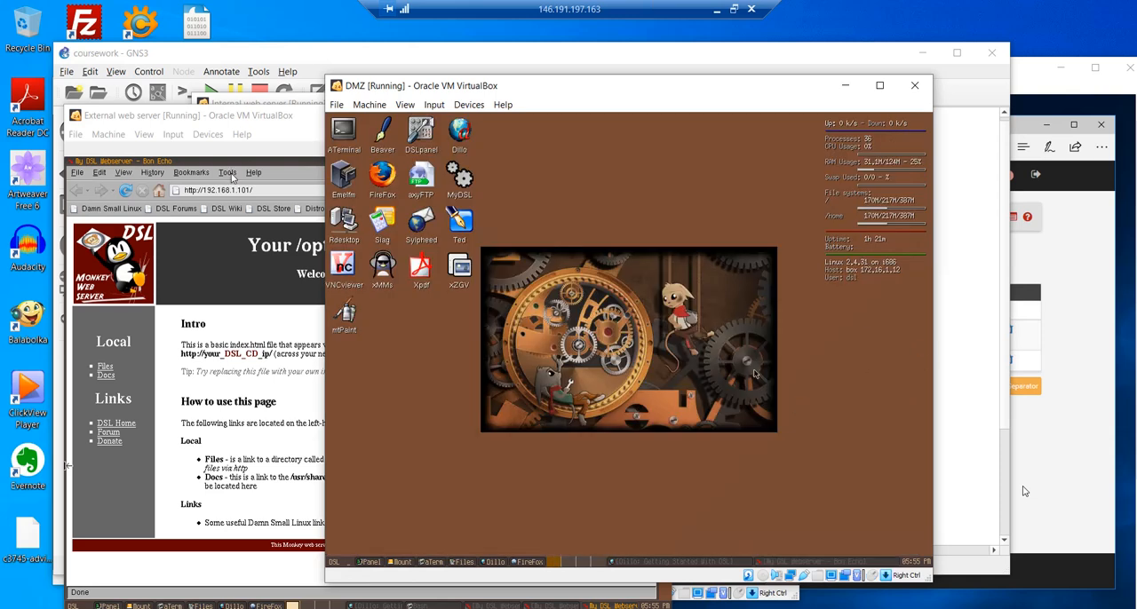
click(269, 194)
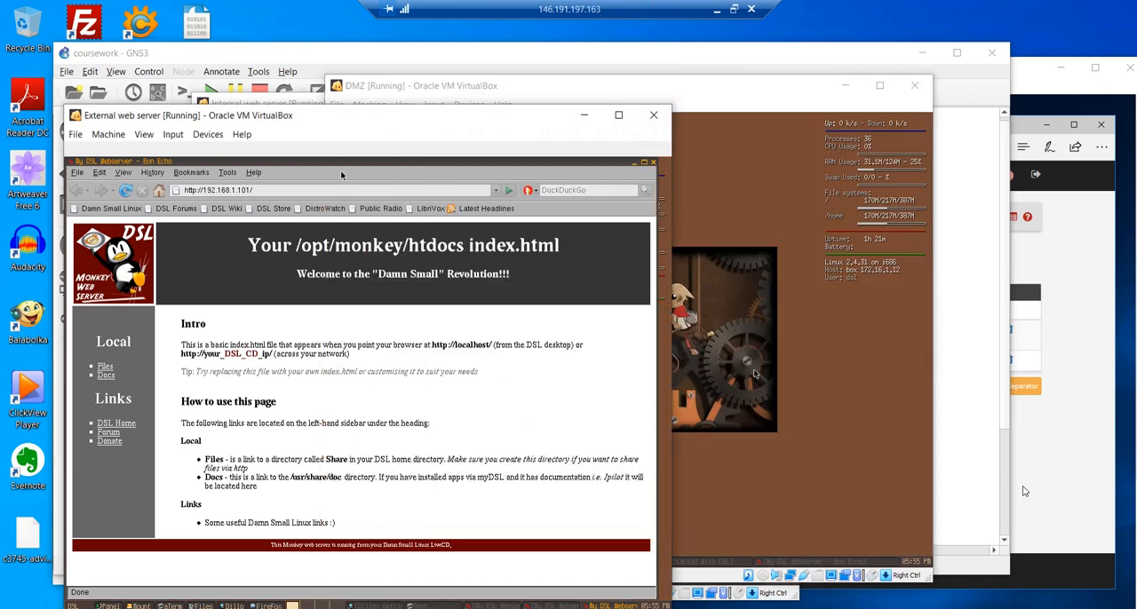
click(324, 192)
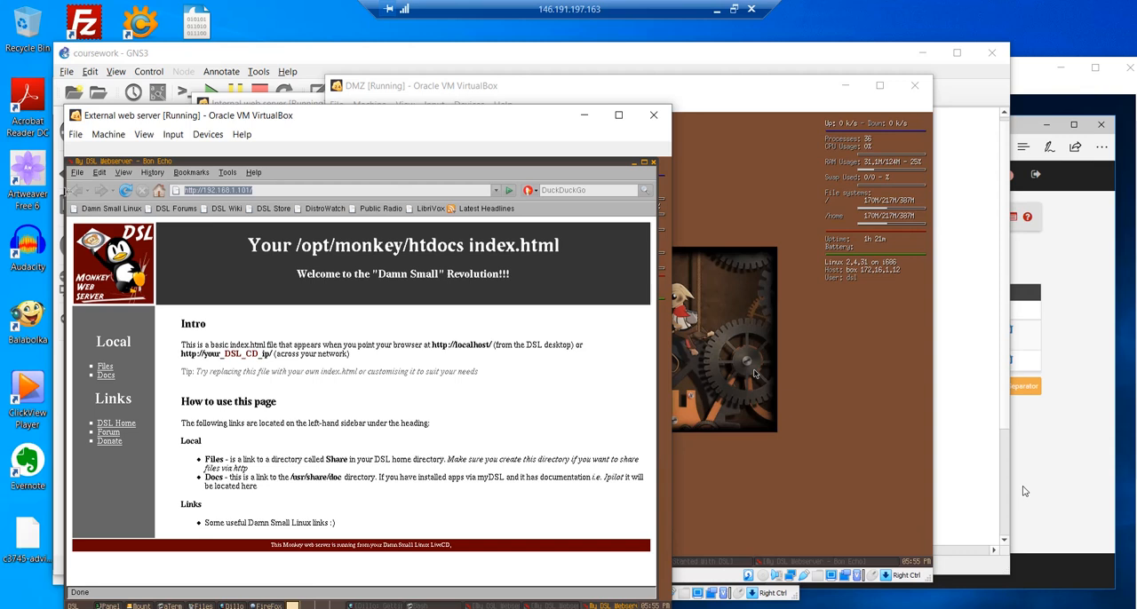
text(172.1)
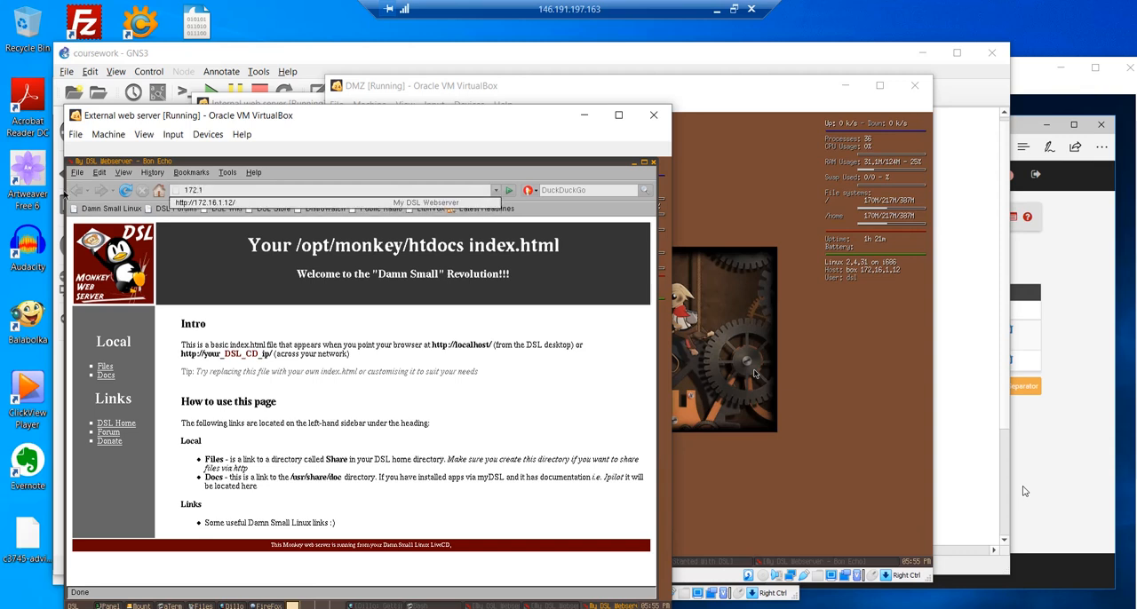
text(6.1.12)
key(Return)
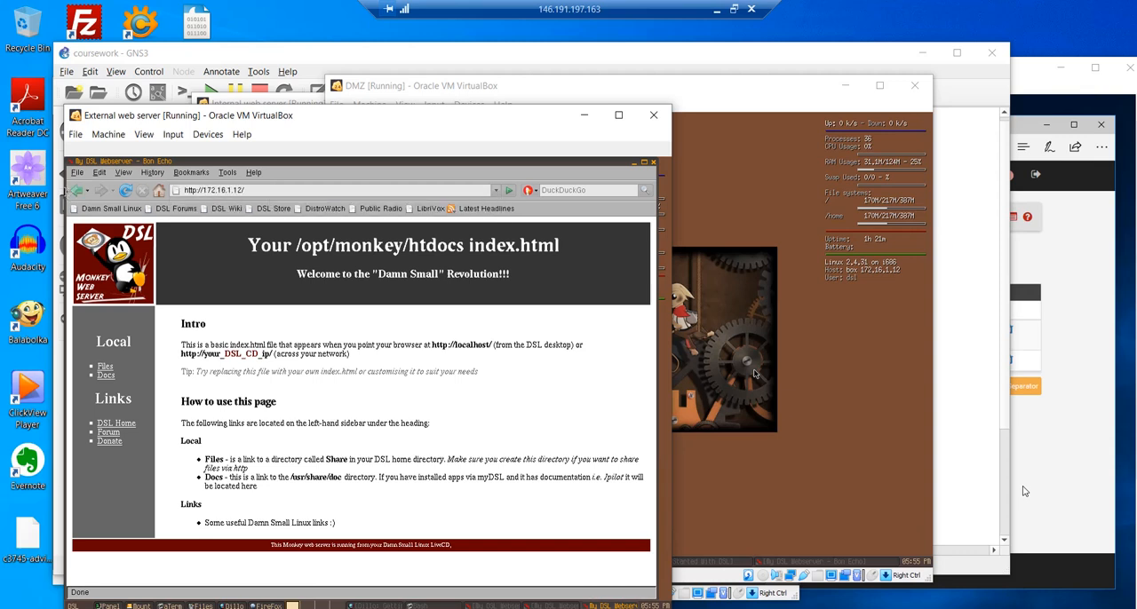
click(126, 195)
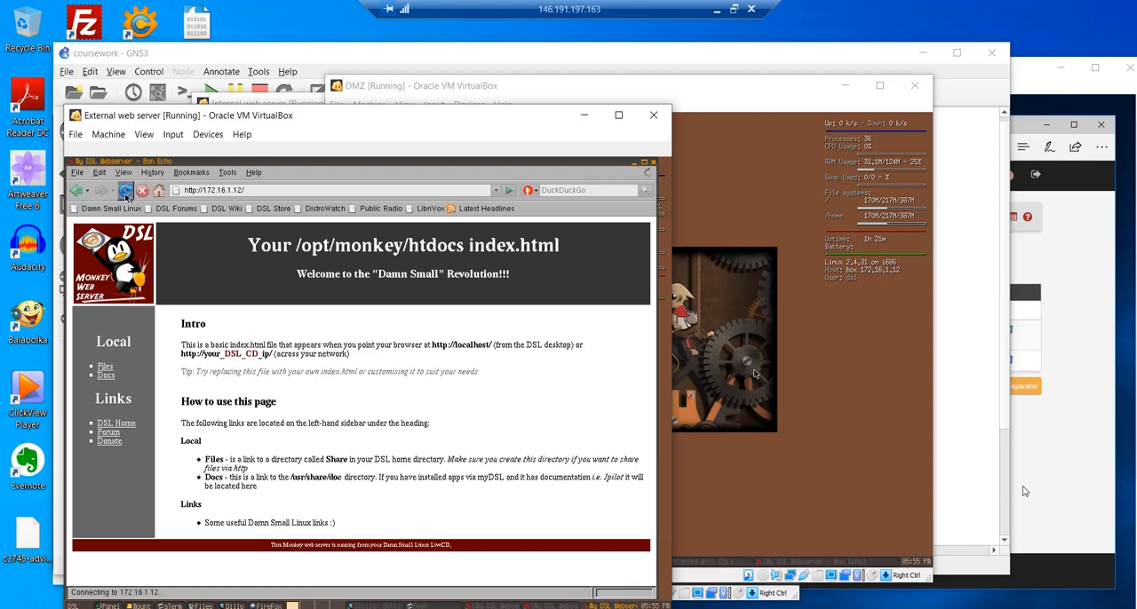
click(126, 196)
click(126, 196)
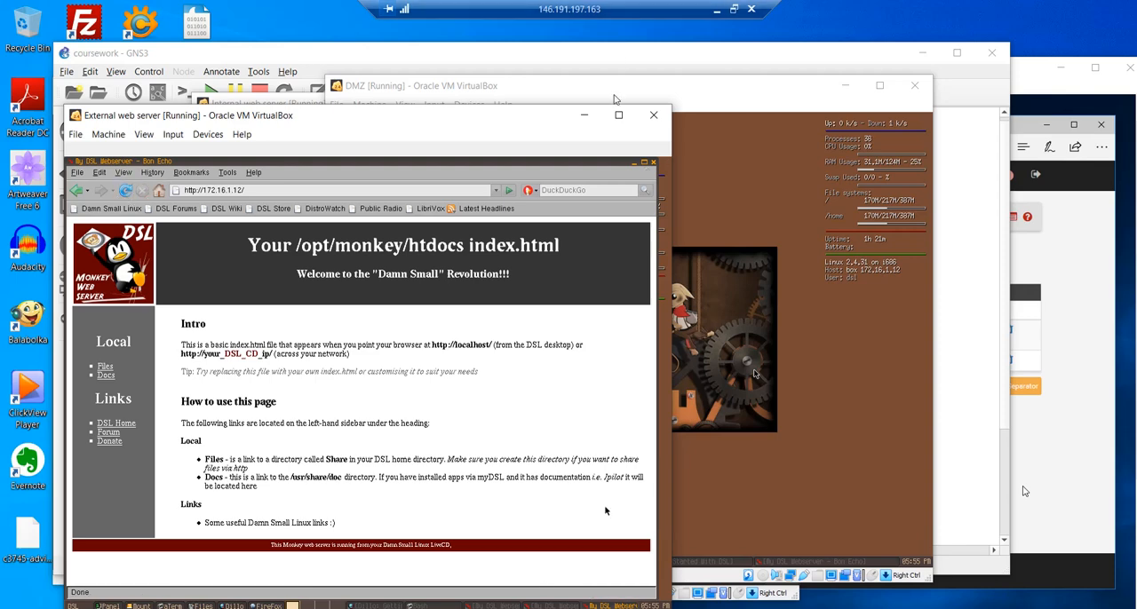
- Put the External web server's window away, and launch Firefox in the DMZ VM with its window beside the Internal web server
click(584, 115)
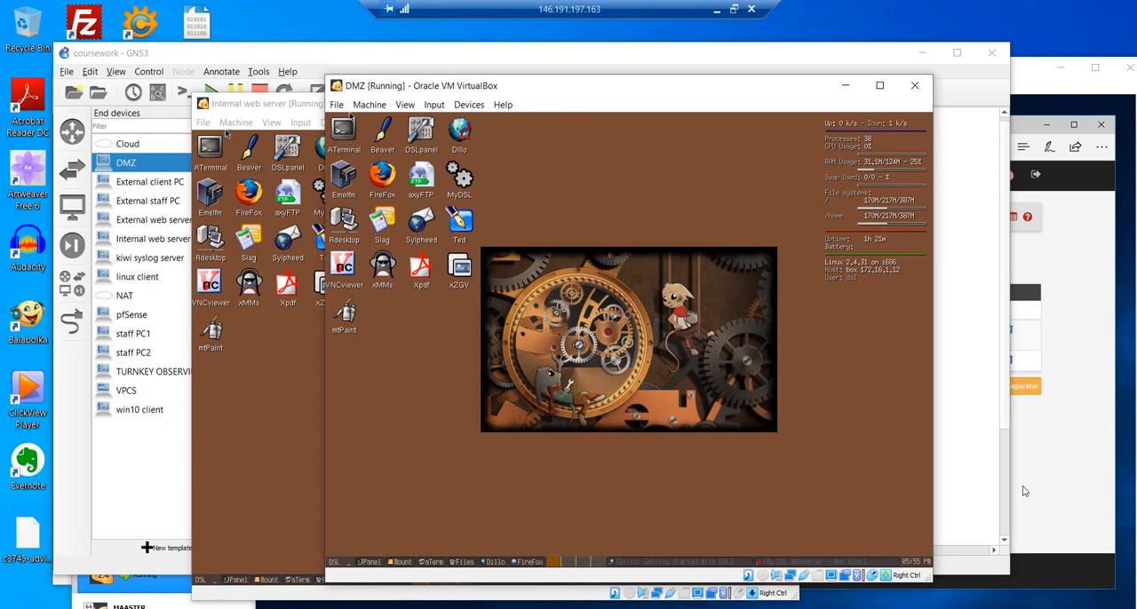
click(382, 175)
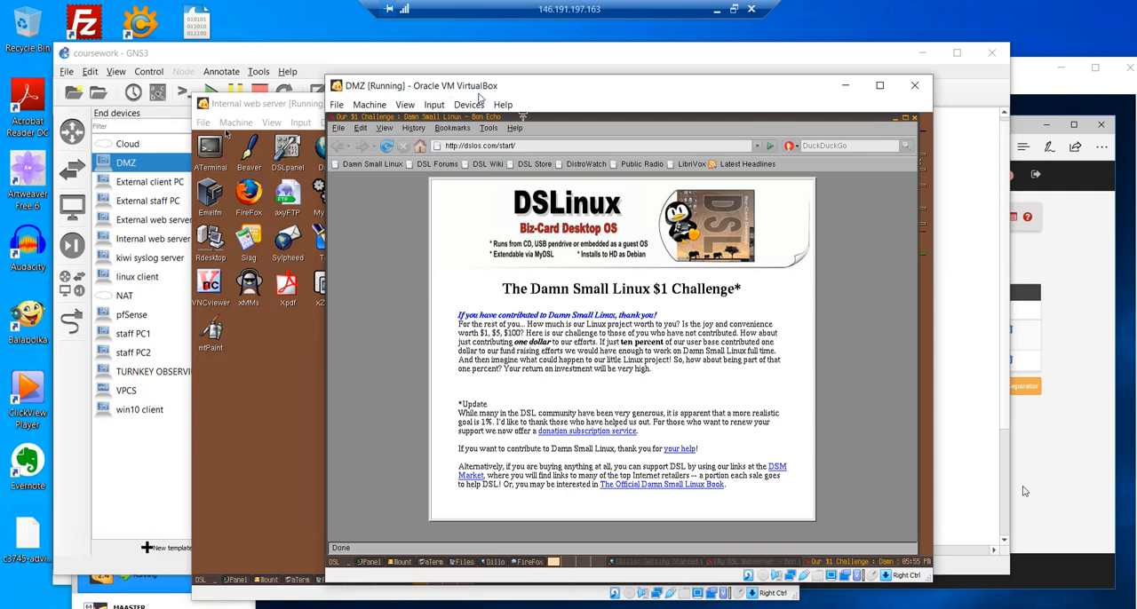
drag(482, 94, 811, 102)
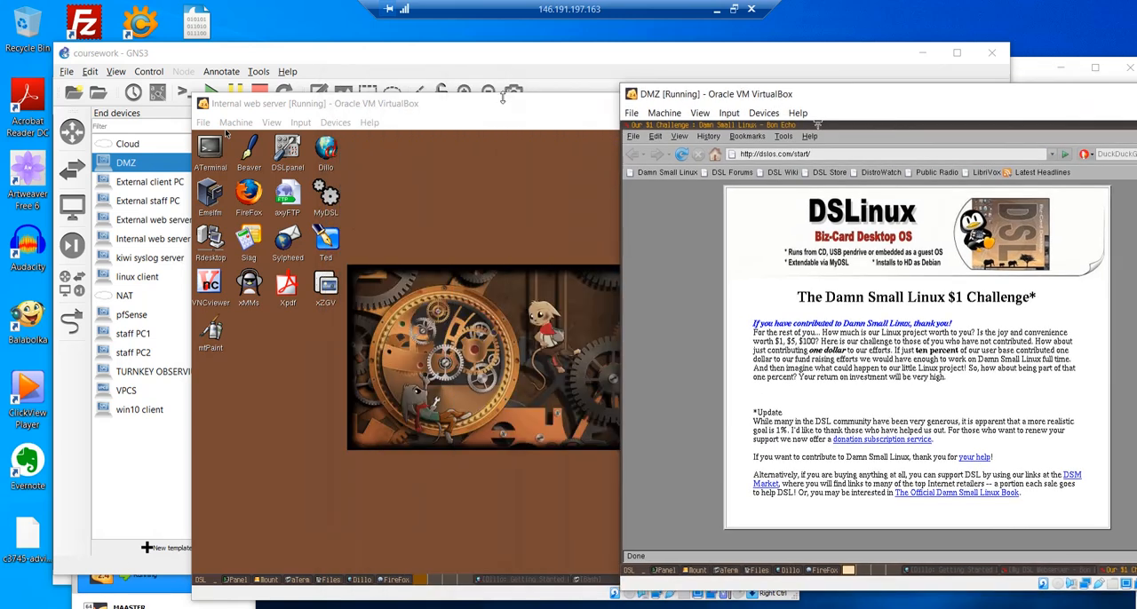
drag(536, 98, 358, 98)
drag(809, 100, 627, 101)
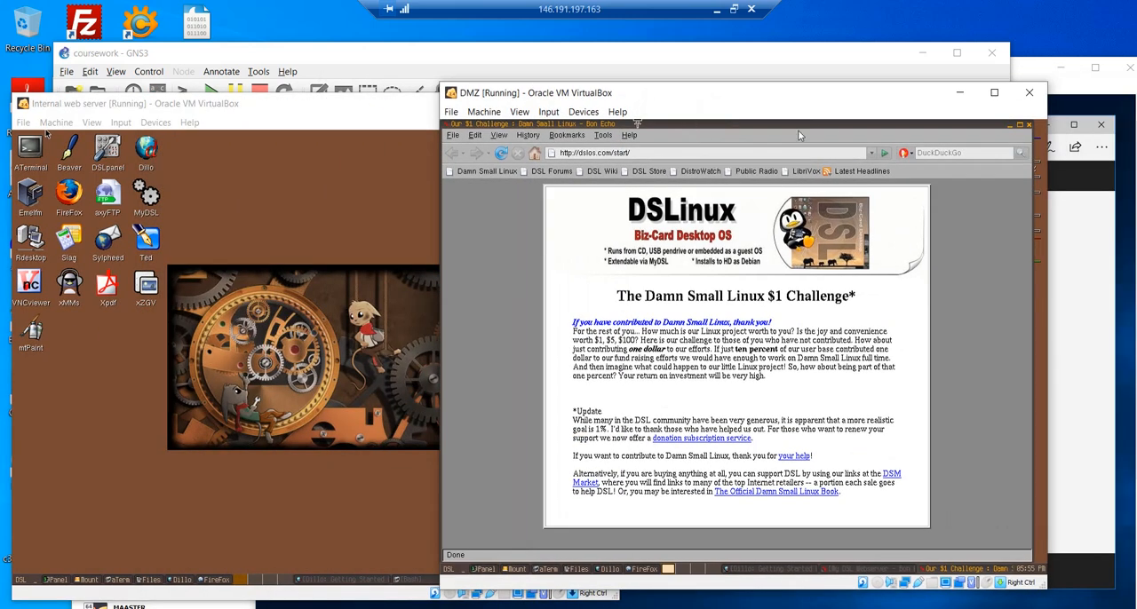
click(639, 152)
key(BackSpace)
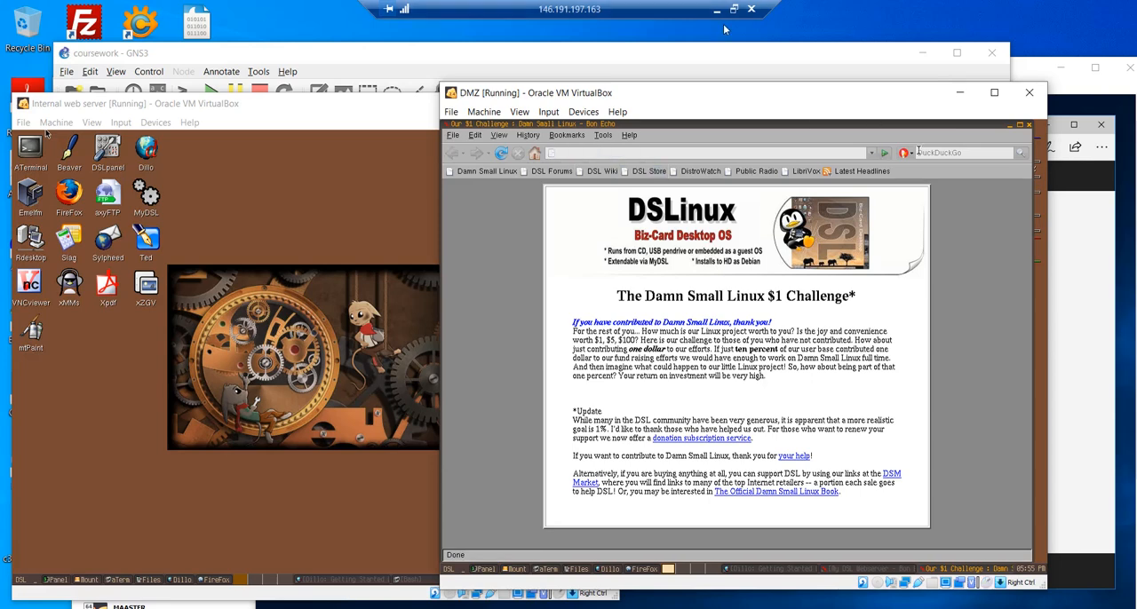
drag(627, 95, 816, 88)
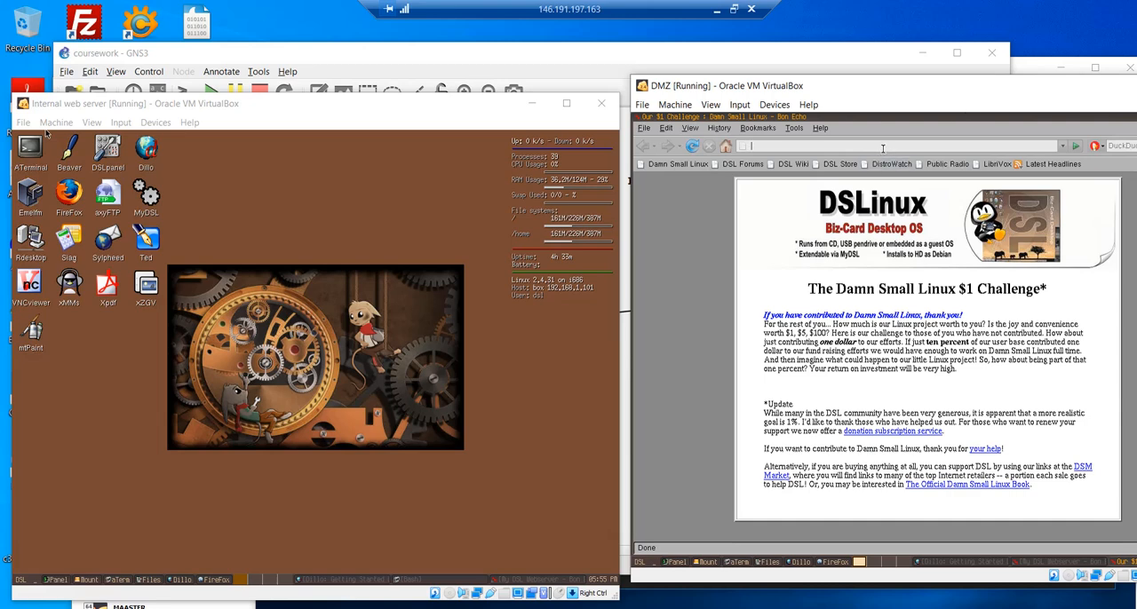
text(192.168.1)
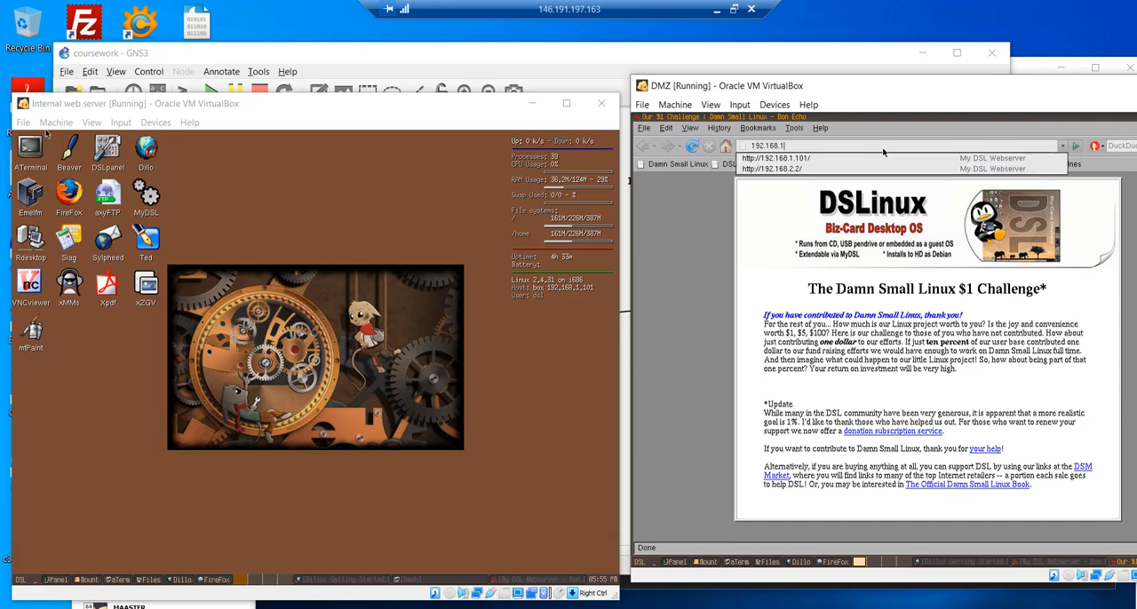
text(.101)
key(Return)
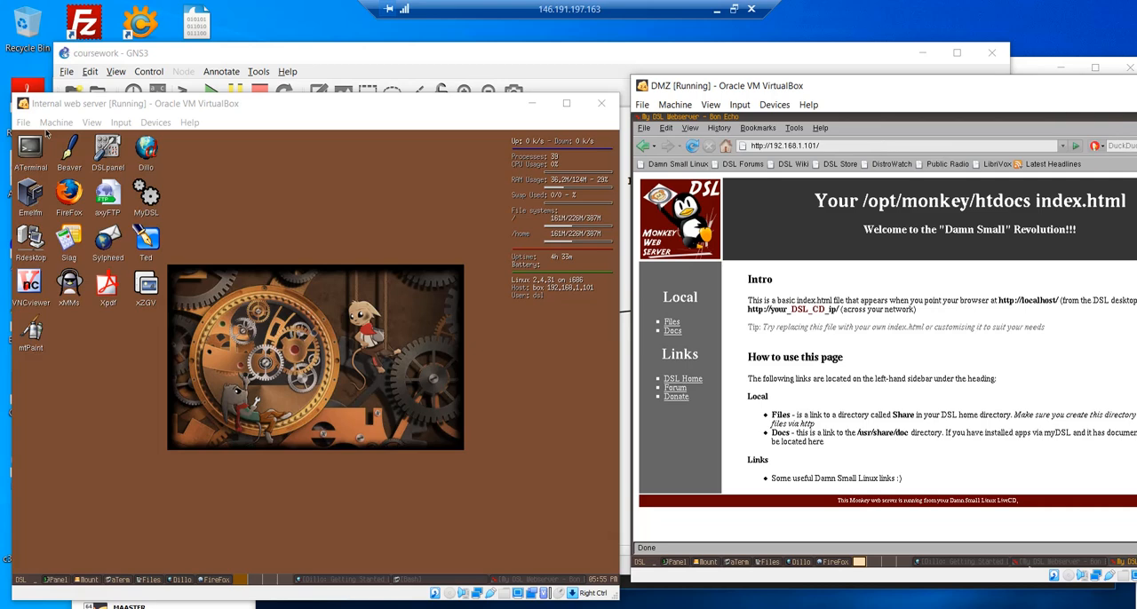
- Consult the GNS3 topology, and ping 172.16.1.12 and 172.16.1.1 from the Internal web server's terminal
click(670, 52)
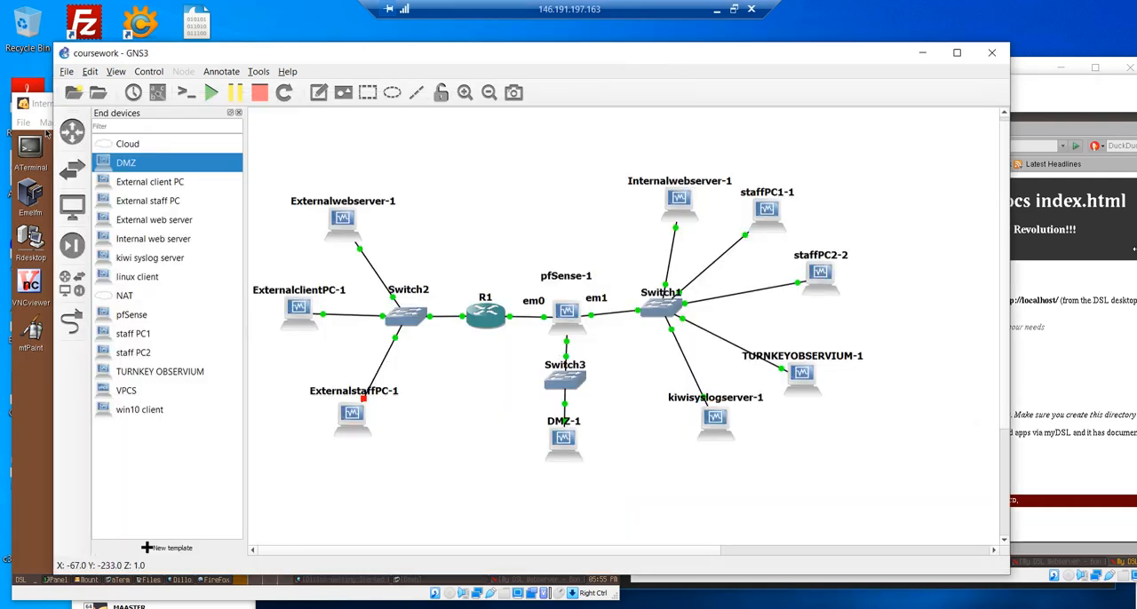
click(1099, 344)
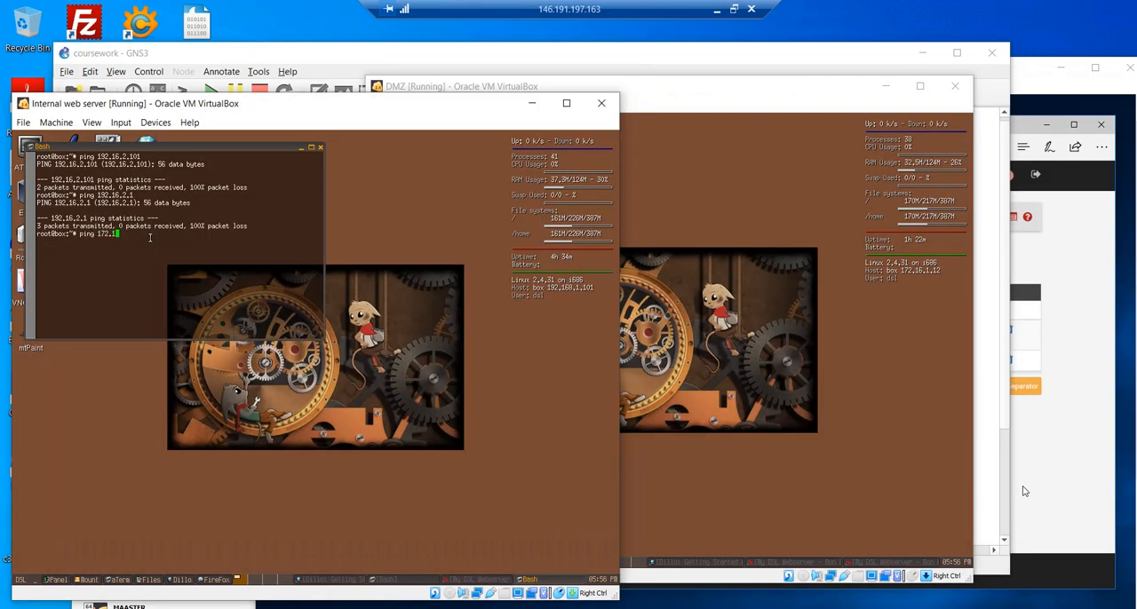
key(Return)
key(ctrl+c)
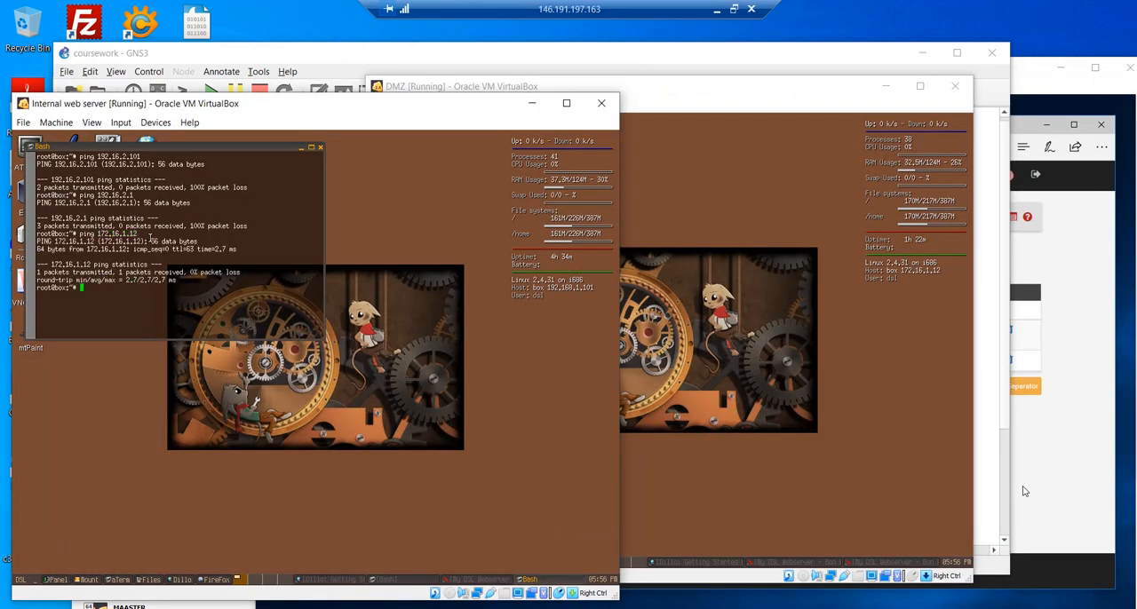
key(Up)
key(Return)
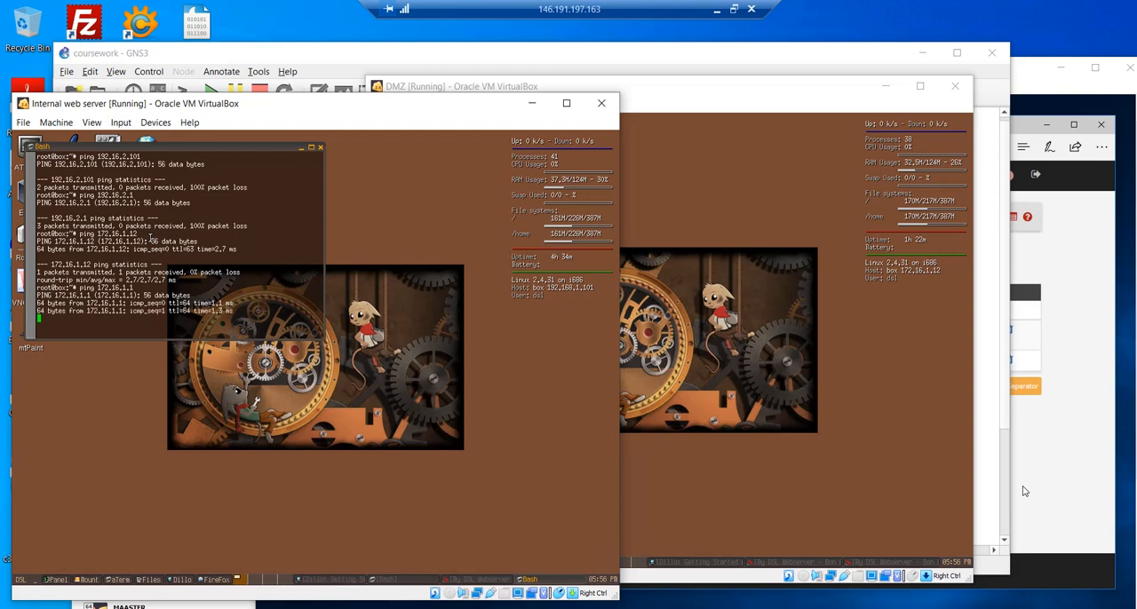
key(ctrl+c)
- Ping 192.168.2.1 and 192.168.2.10 from the Internal web server's terminal, stopping each run
key(Up)
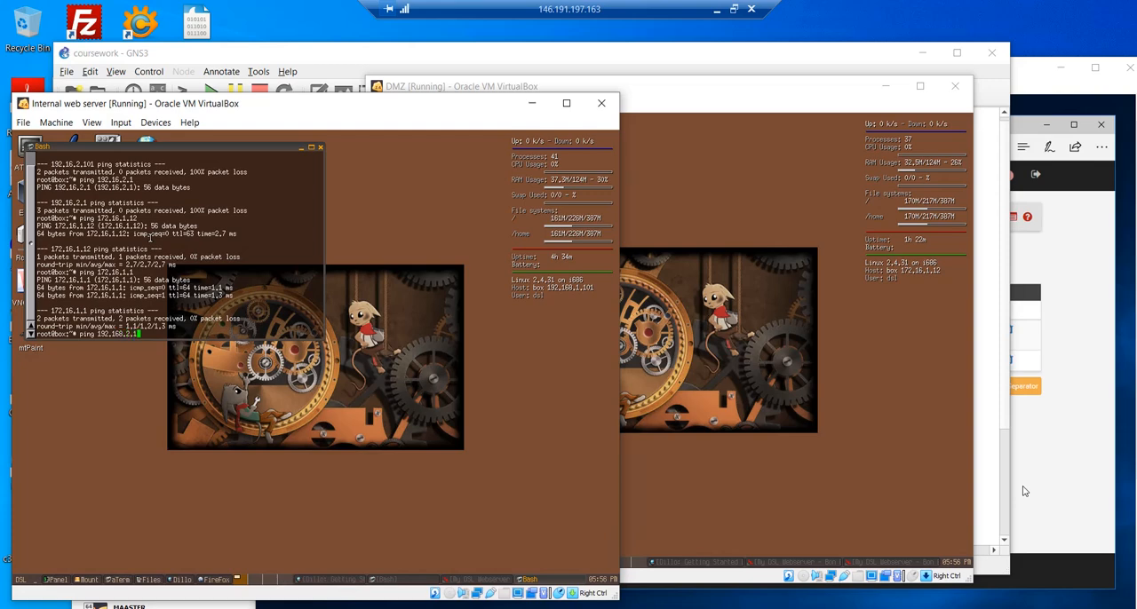
key(Return)
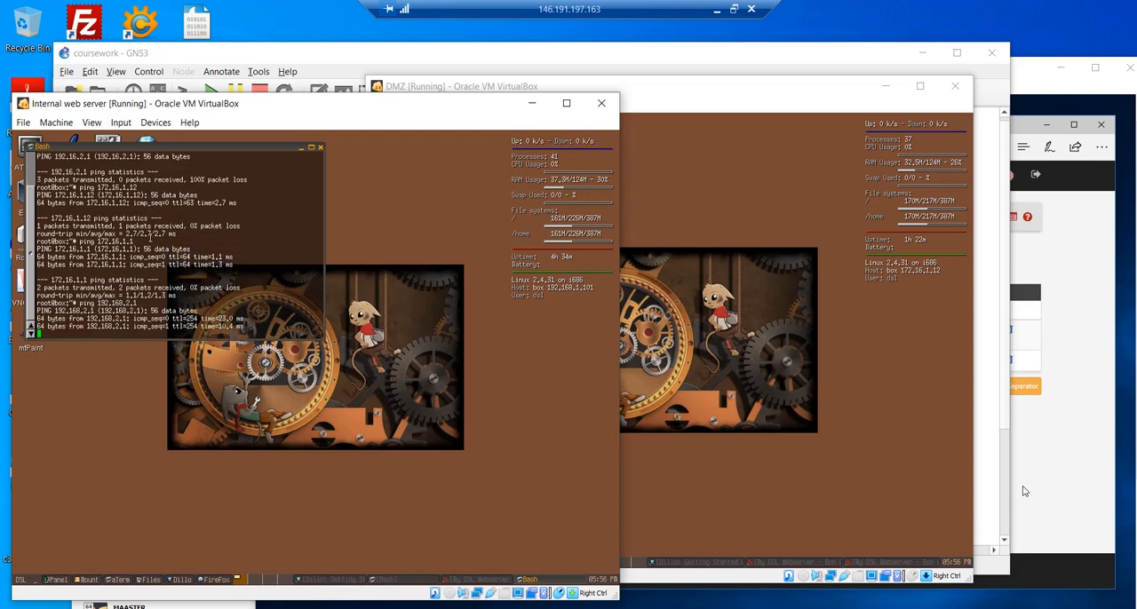
key(ctrl+c)
key(Up)
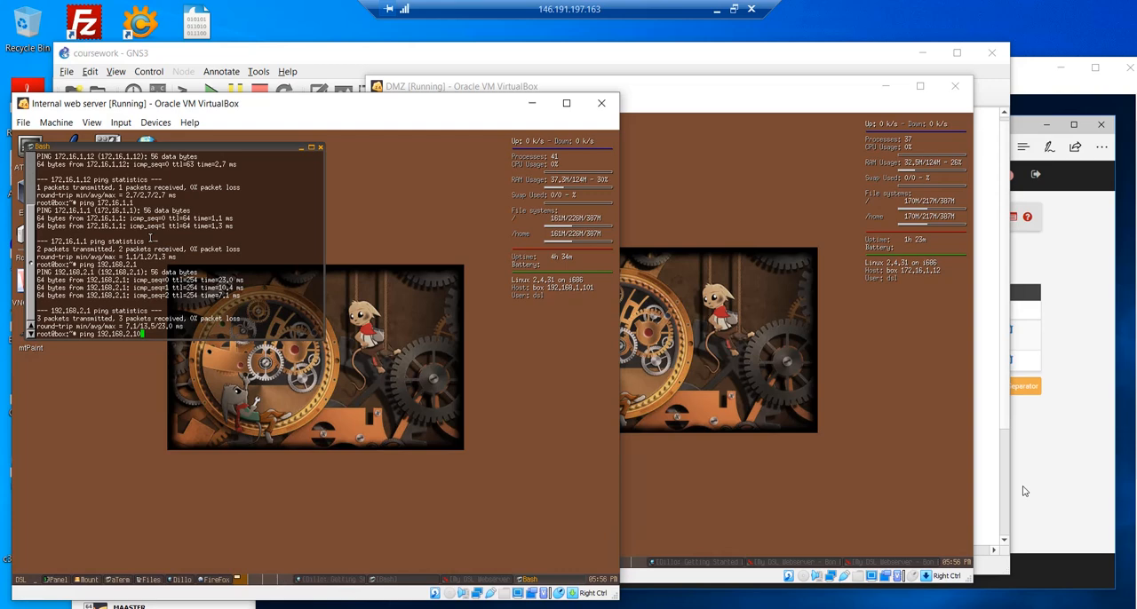
text(0)
key(Return)
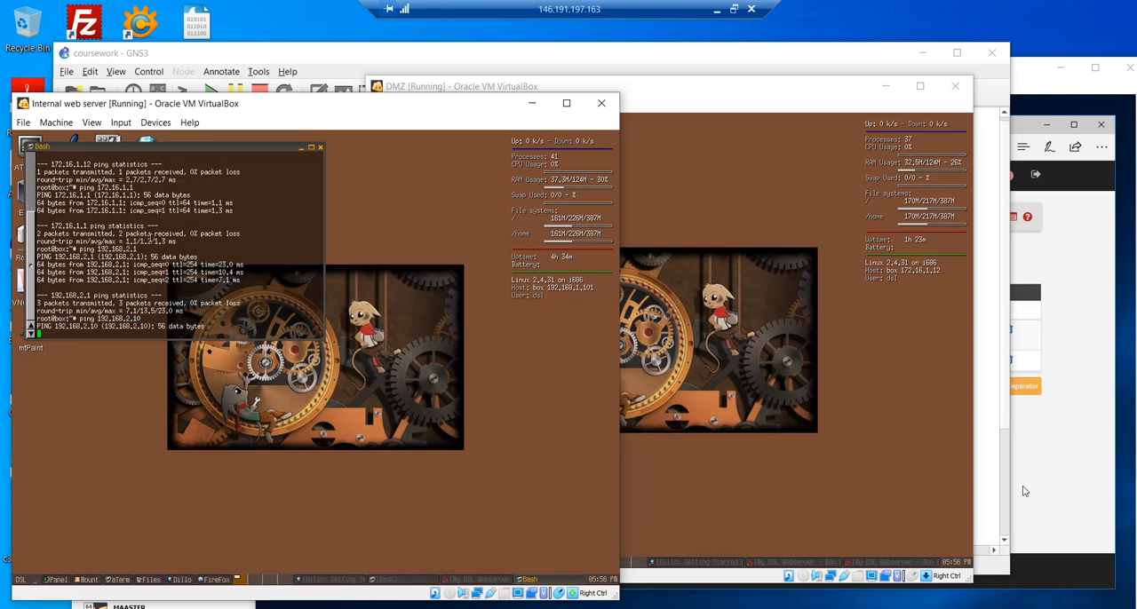
key(ctrl+c)
- Bring up staff PC1 and the External web server with its browser minimised, and place their windows side by side
key(Control_R)
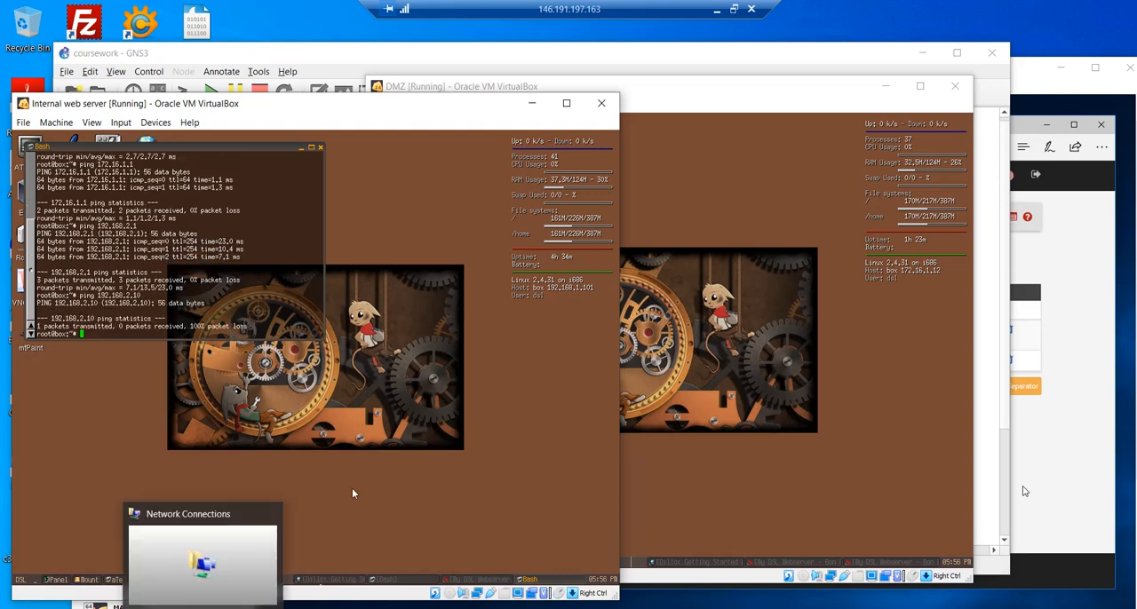
mouse_move(359, 607)
click(444, 571)
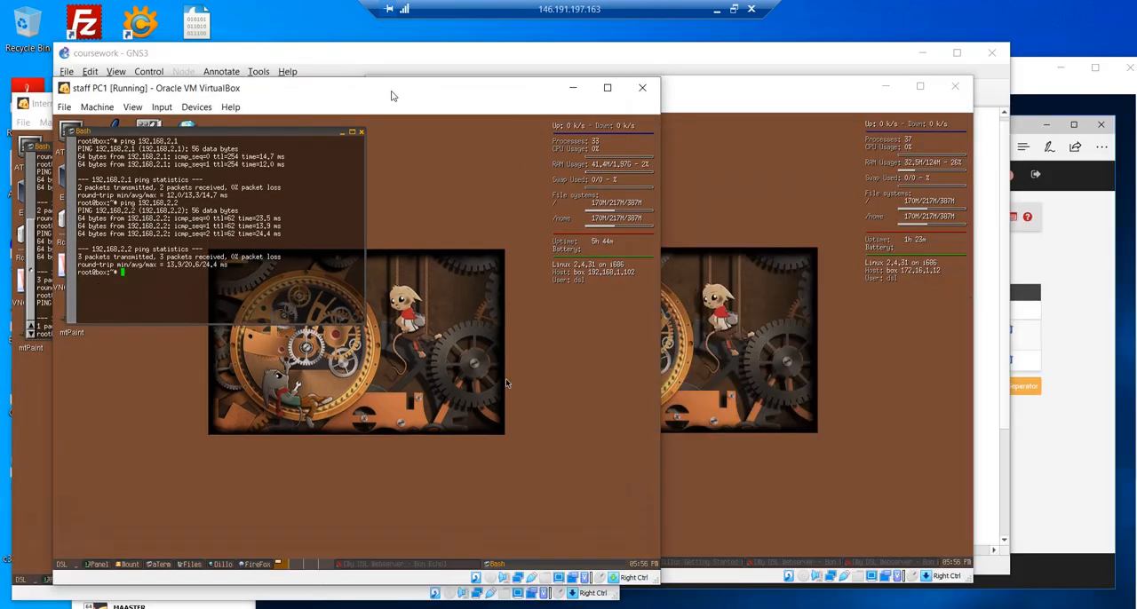
mouse_move(312, 608)
mouse_move(360, 607)
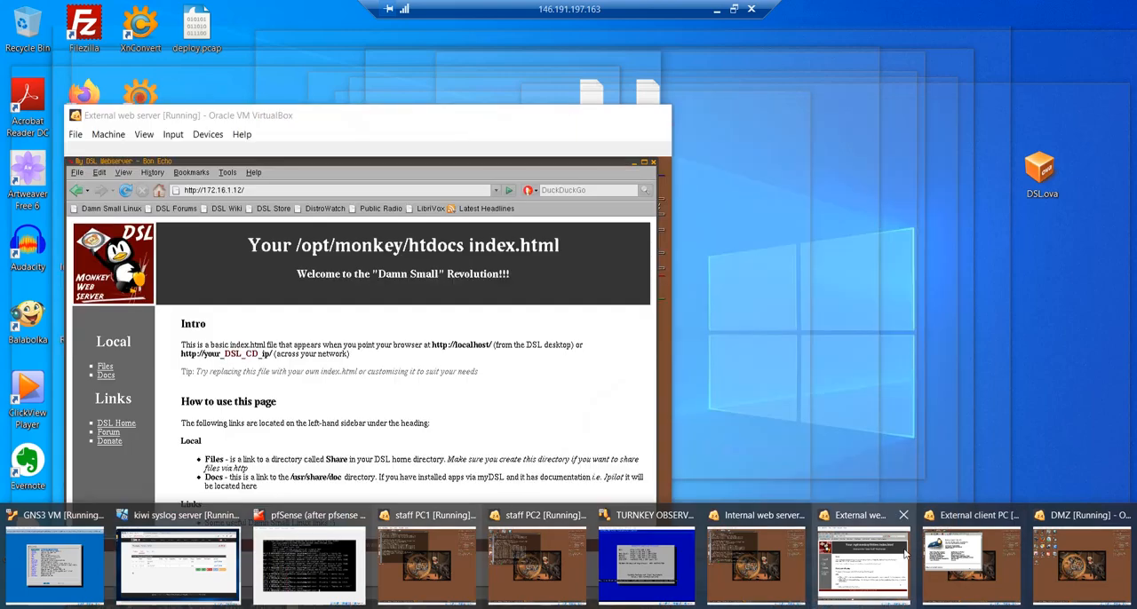
click(861, 558)
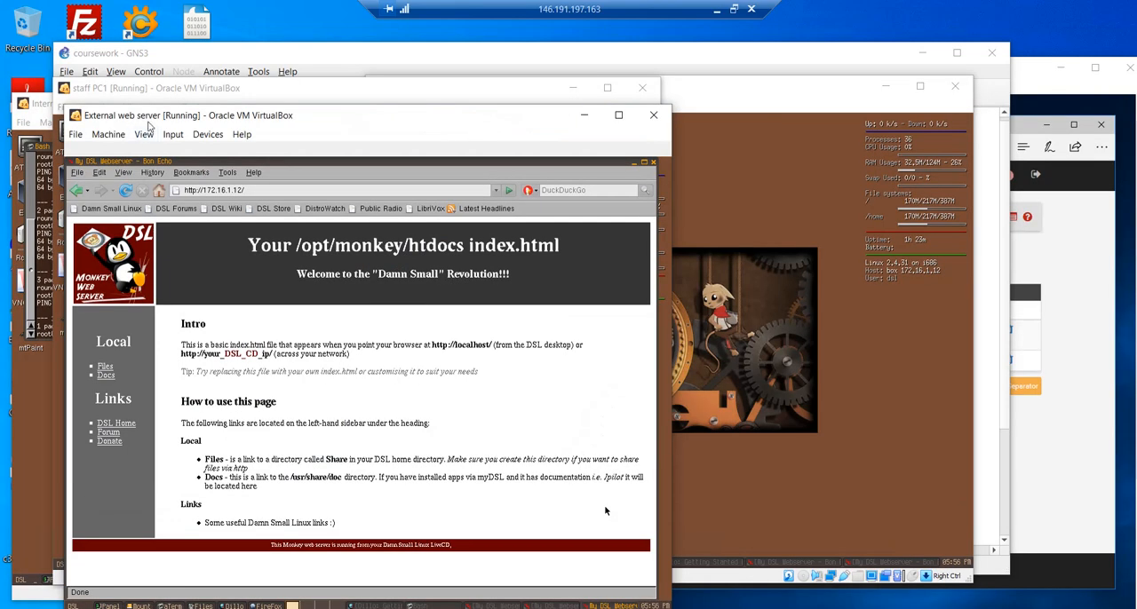
click(634, 164)
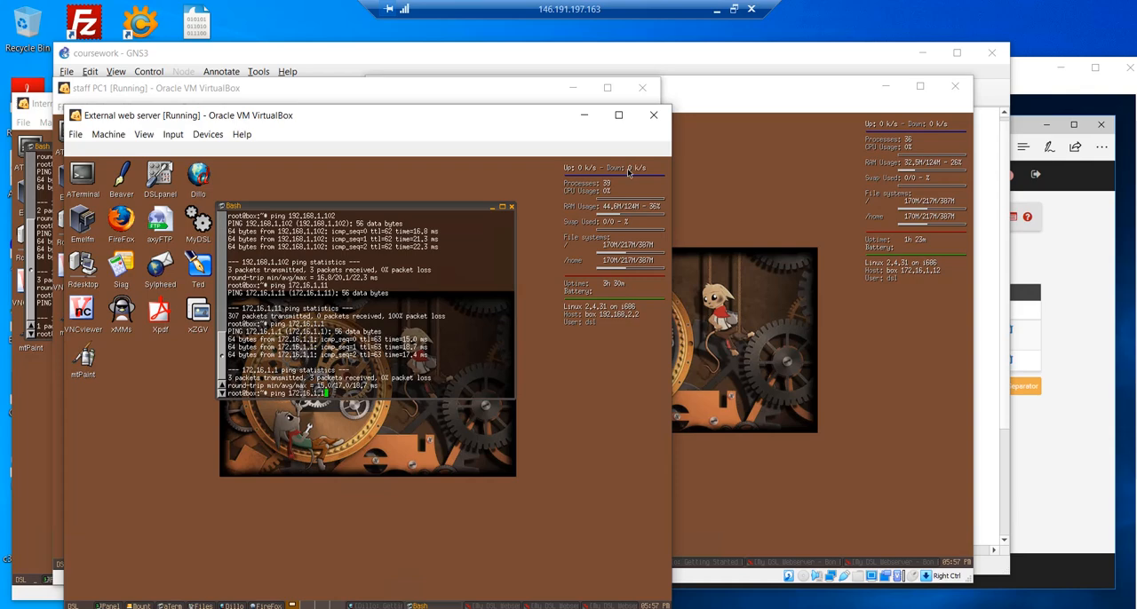
drag(419, 118, 968, 105)
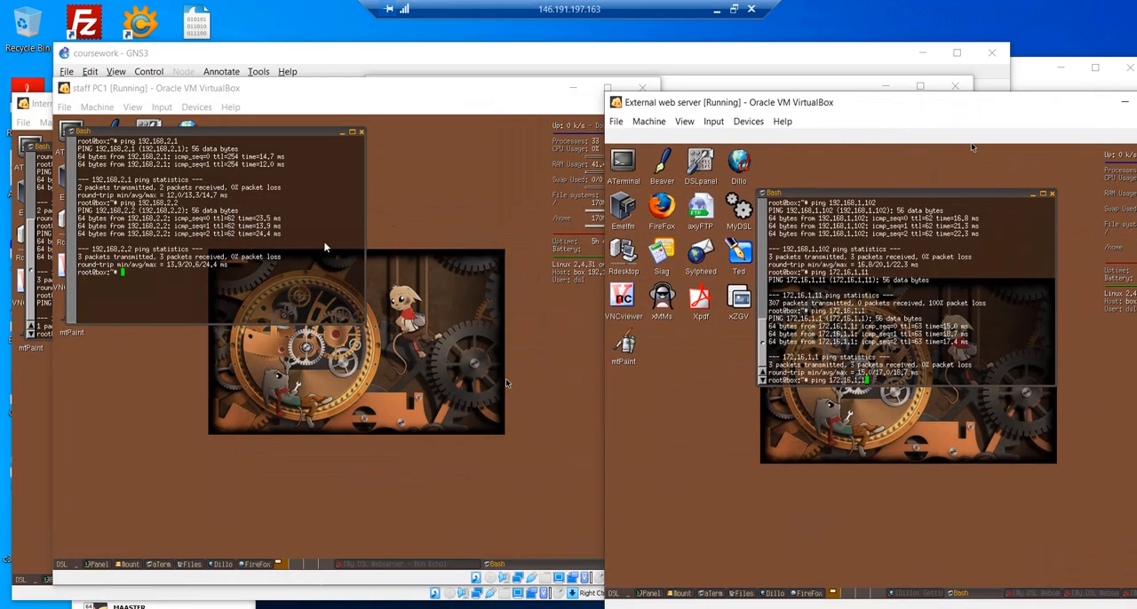
- Ping 192.168.2.2 and 192.168.2.3 from staff PC1's terminal
click(503, 383)
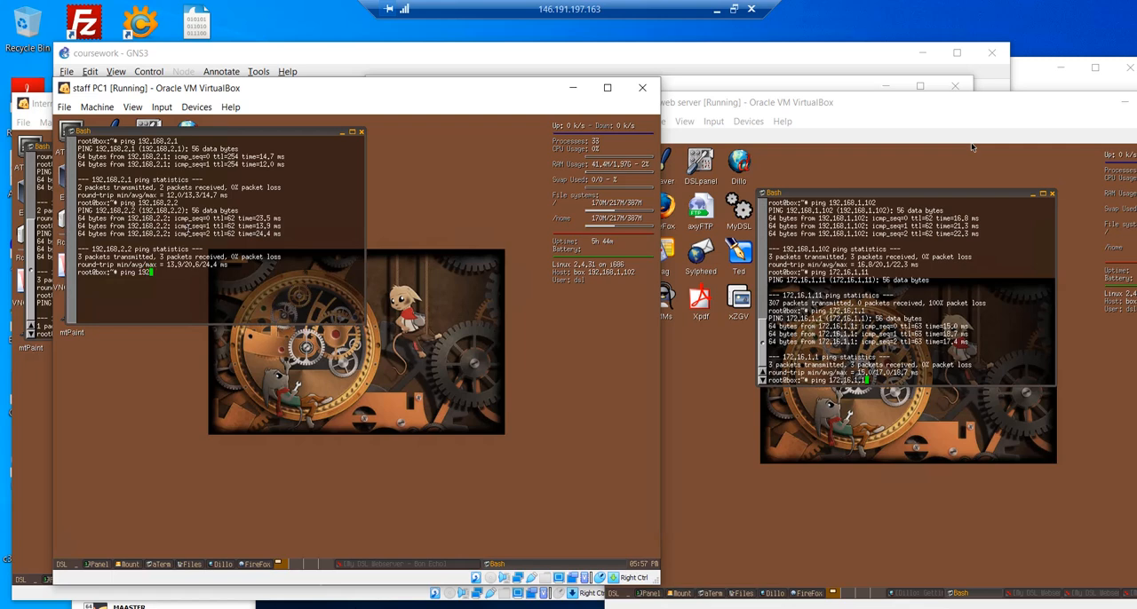
key(Return)
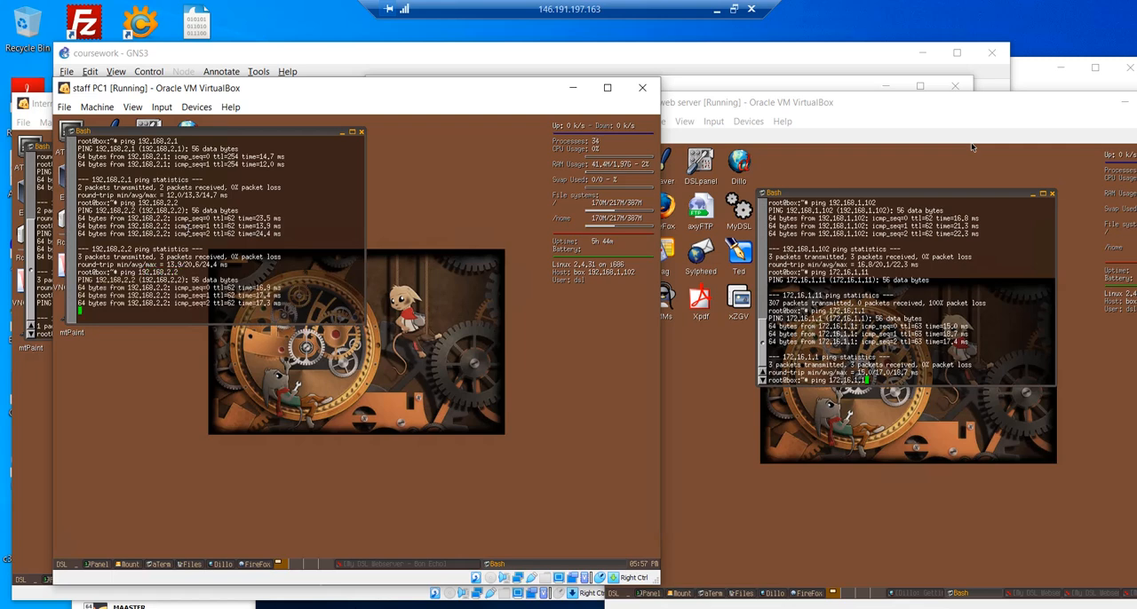
key(ctrl+c)
key(Up)
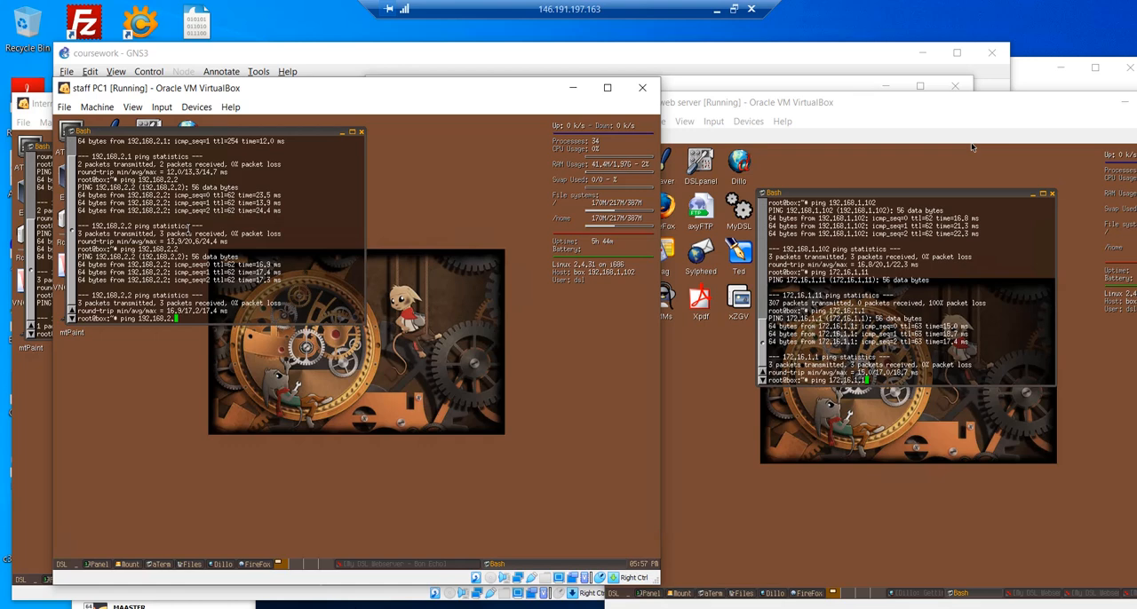
text(3)
key(Return)
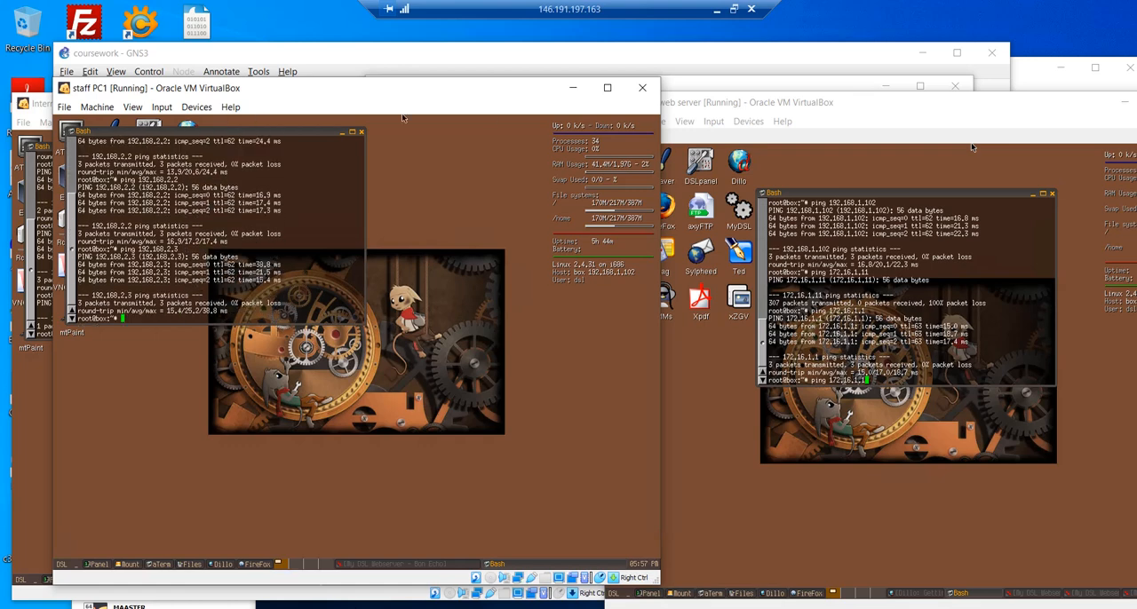
- Reduce the remote desktop session to a smaller window to reveal the COMP10070 coursework PDF's requirements
click(733, 9)
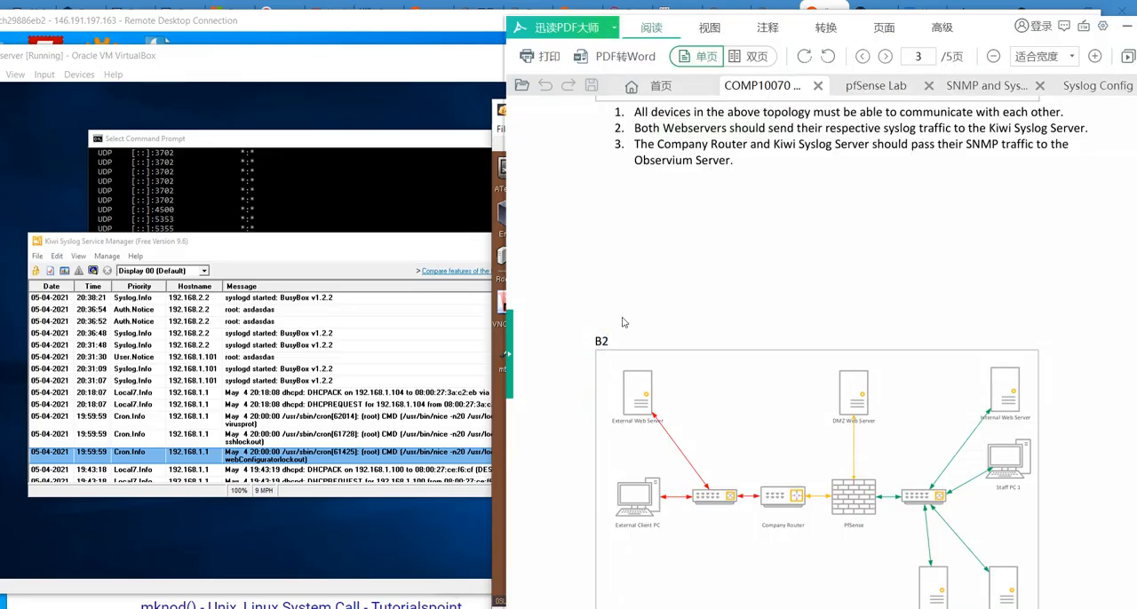
- Return from the coursework requirements to the remote desktop session and move the External web server's window fully into view
scroll(637, 288, up, 2)
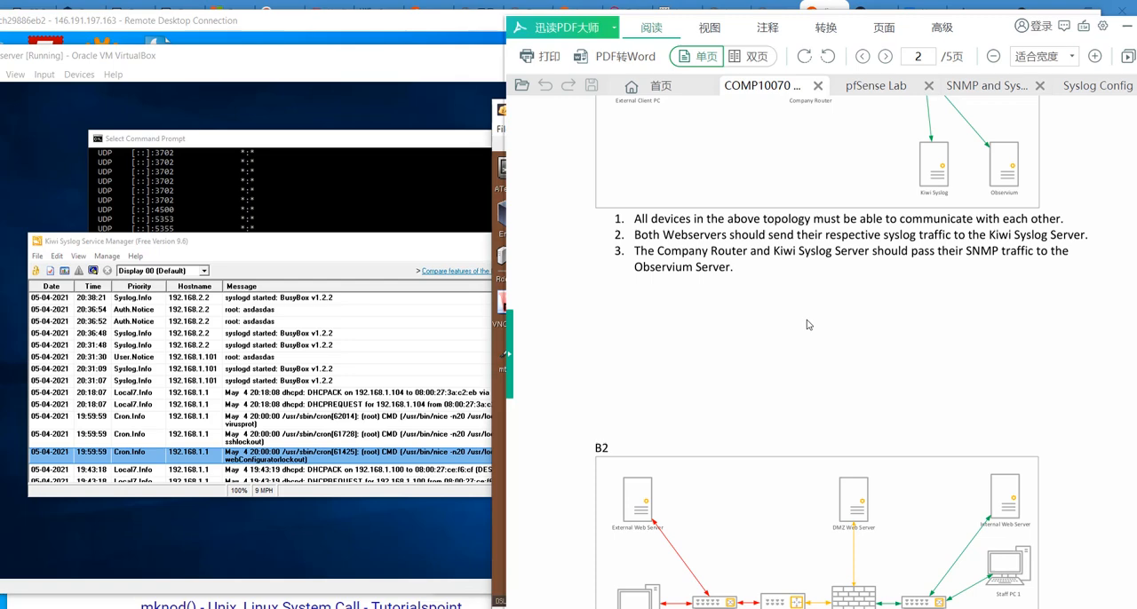
click(263, 33)
drag(689, 113, 494, 88)
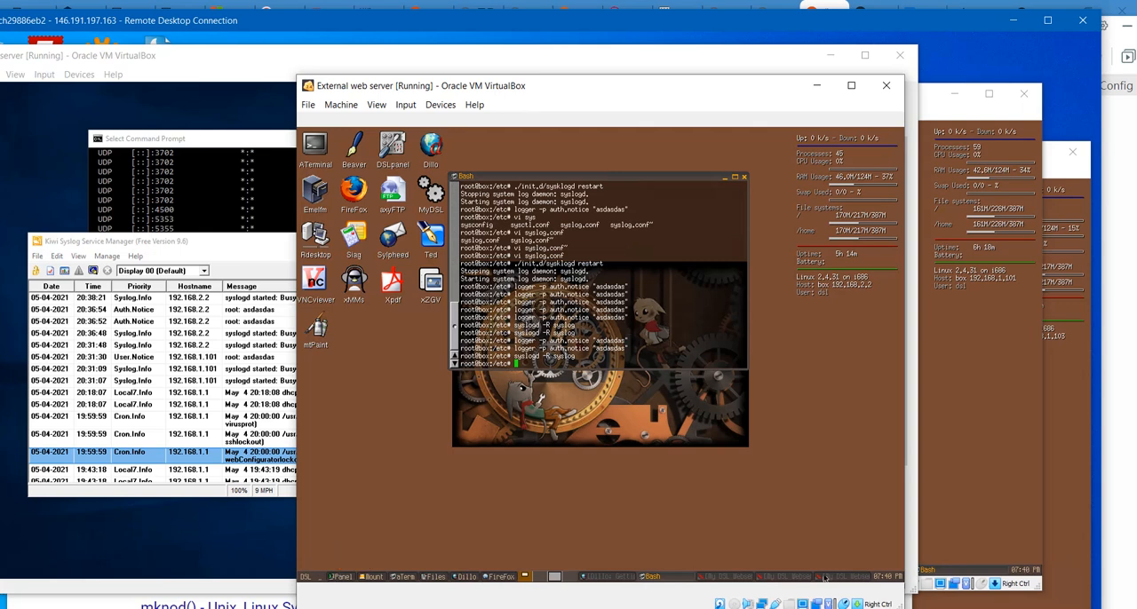
- Open /etc/hosts in vi on the External web server, examine the syslog host entry, and quit without saving
text(vi /etc/hosts)
key(Return)
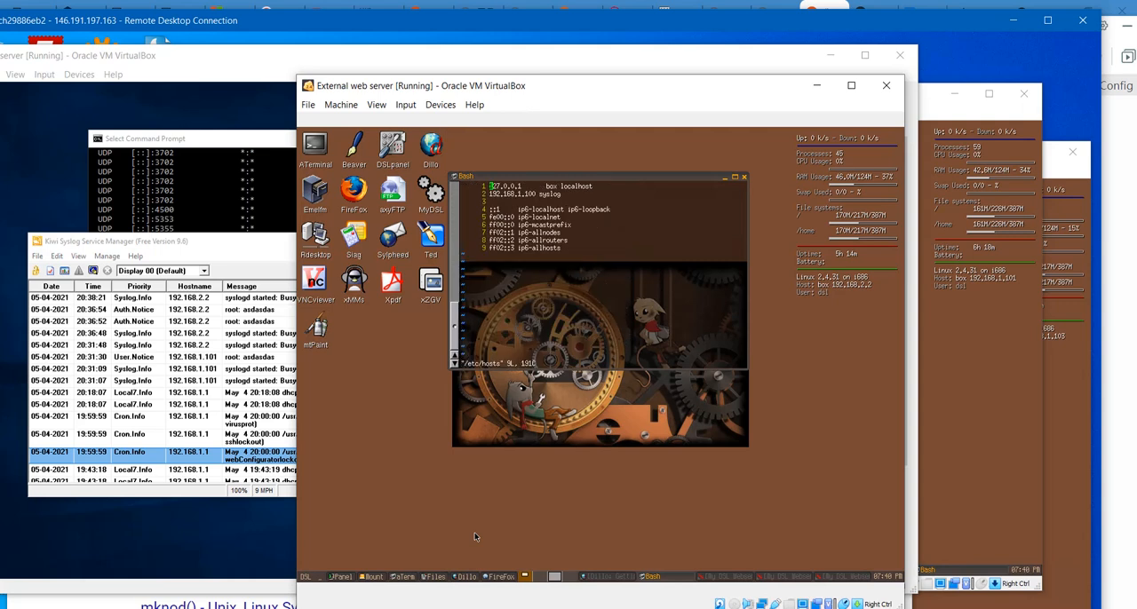
key(Down)
key(Right)
key(Right)
text(:q)
key(Return)
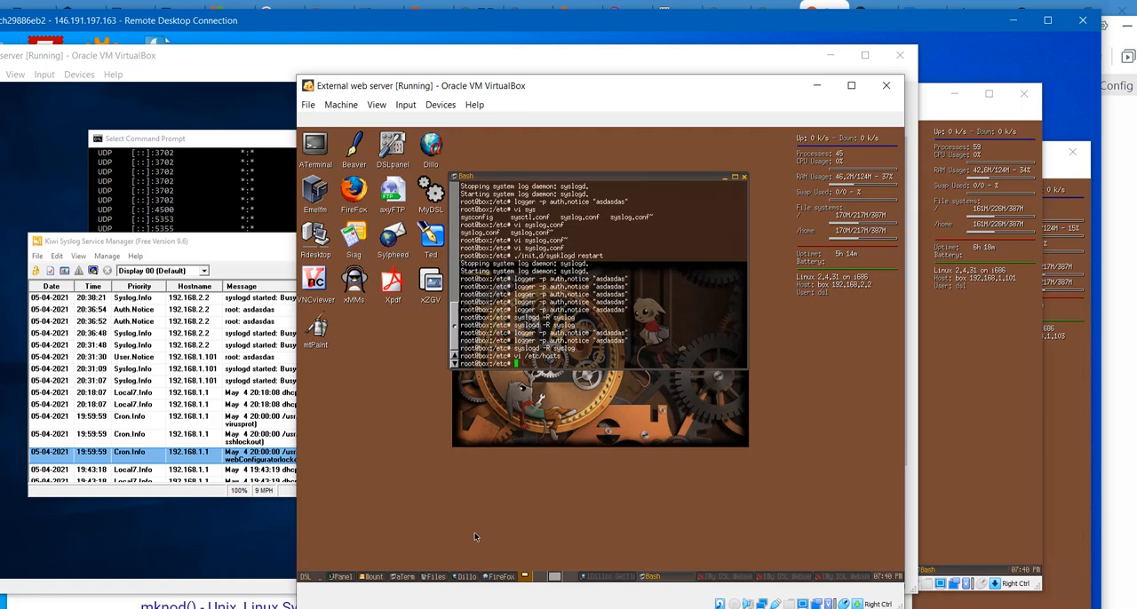
- Open /etc/syslog.conf in vi from the External web server's terminal
text(vi /etc/sysc)
key(Tab)
key(BackSpace)
key(BackSpace)
key(BackSpace)
key(BackSpace)
key(BackSpace)
key(BackSpace)
key(BackSpace)
text(l)
key(Tab)
key(Return)
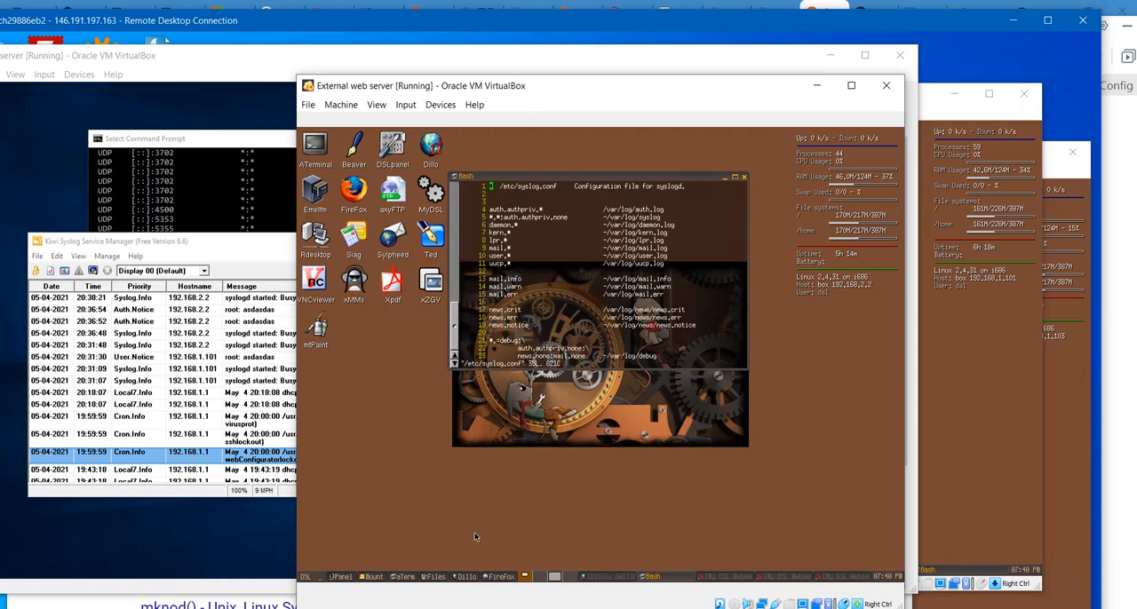
key(Down)
key(Down)
key(Down)
key(Down)
key(Down)
key(Down)
key(Down)
key(Down)
key(Down)
key(Down)
key(Down)
key(Down)
key(Down)
key(Down)
key(Down)
key(Down)
key(Down)
key(Down)
key(Down)
key(Down)
key(Down)
key(Down)
key(Down)
key(Down)
key(Down)
key(Down)
key(Down)
key(Down)
key(Down)
key(Down)
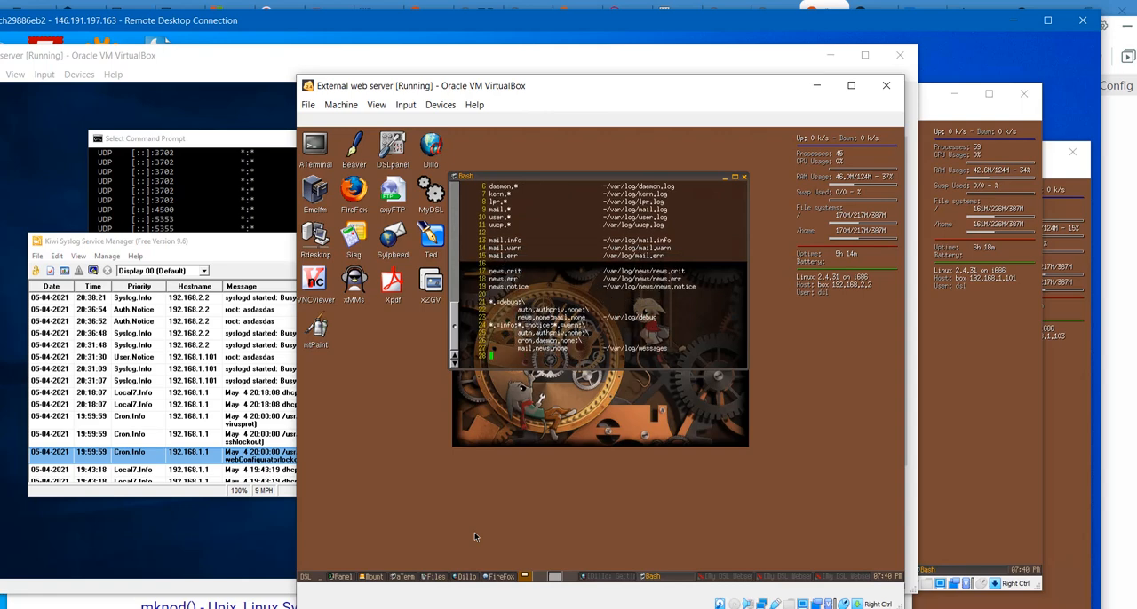
key(Down)
key(Down)
key(Up)
key(Up)
key(Up)
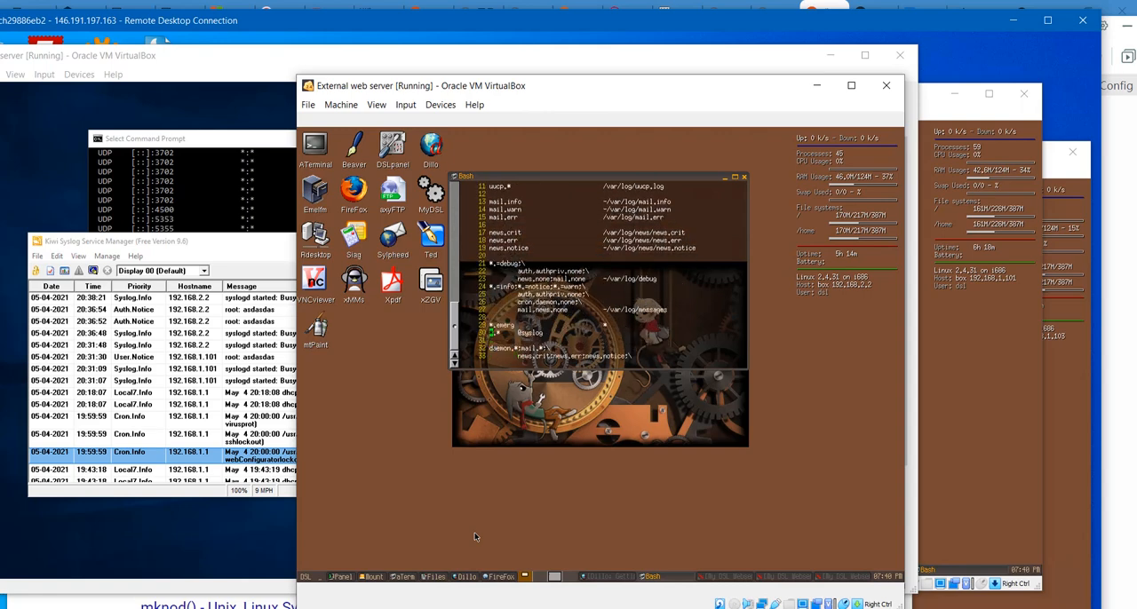
key(Down)
text(:wq)
key(Return)
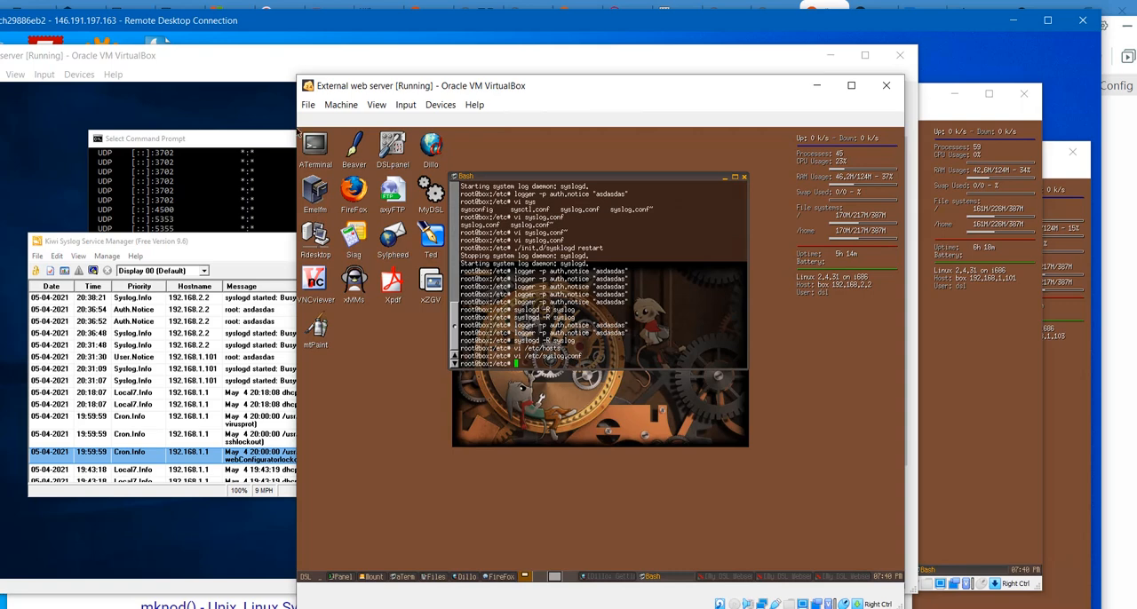
- Reposition the External web server window and the remote desktop session to show the Kiwi Syslog log beside the terminal
drag(485, 92, 674, 108)
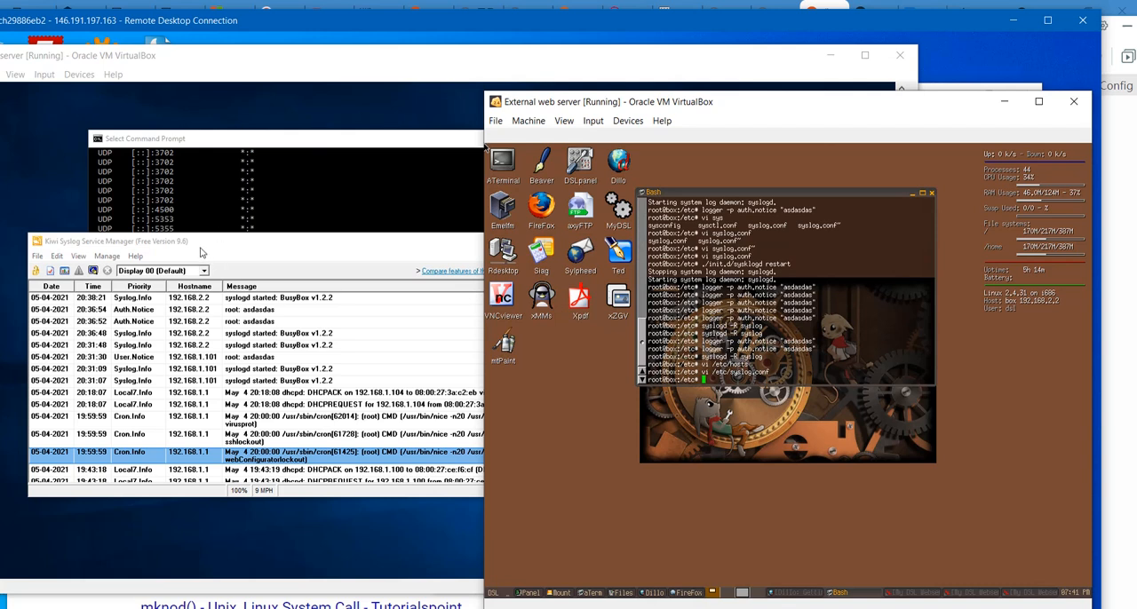
drag(200, 21, 249, 27)
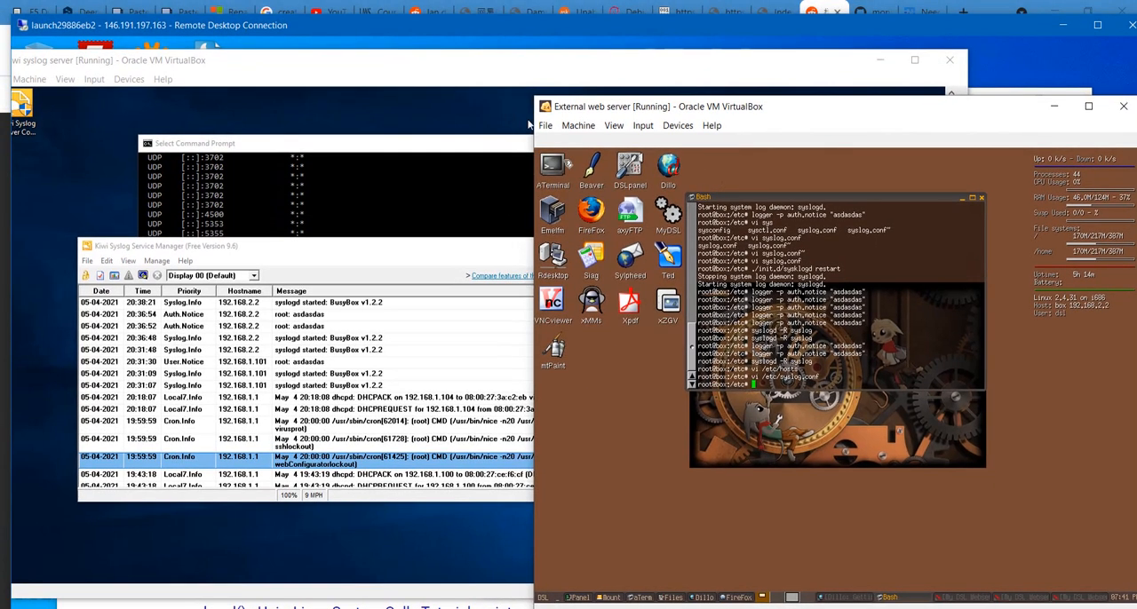
- Recall the command syslogd -R syslog in the External web server's terminal
key(Up)
key(Up)
key(Up)
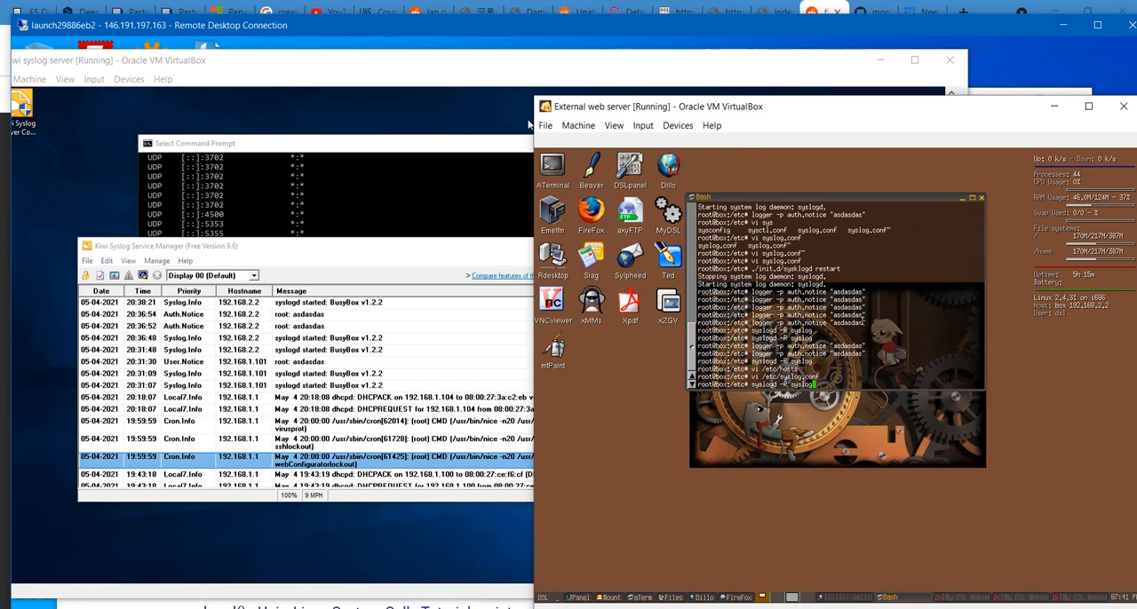
- Run the recalled command syslogd -R syslog on the External web server and check the Kiwi Syslog log
key(Return)
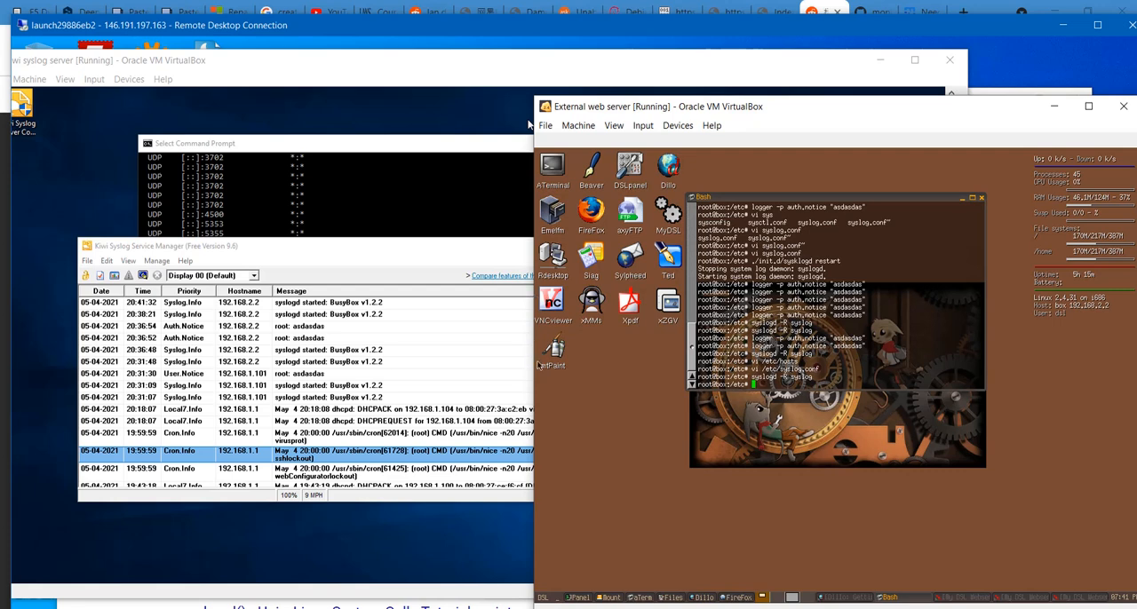
click(387, 259)
click(1031, 453)
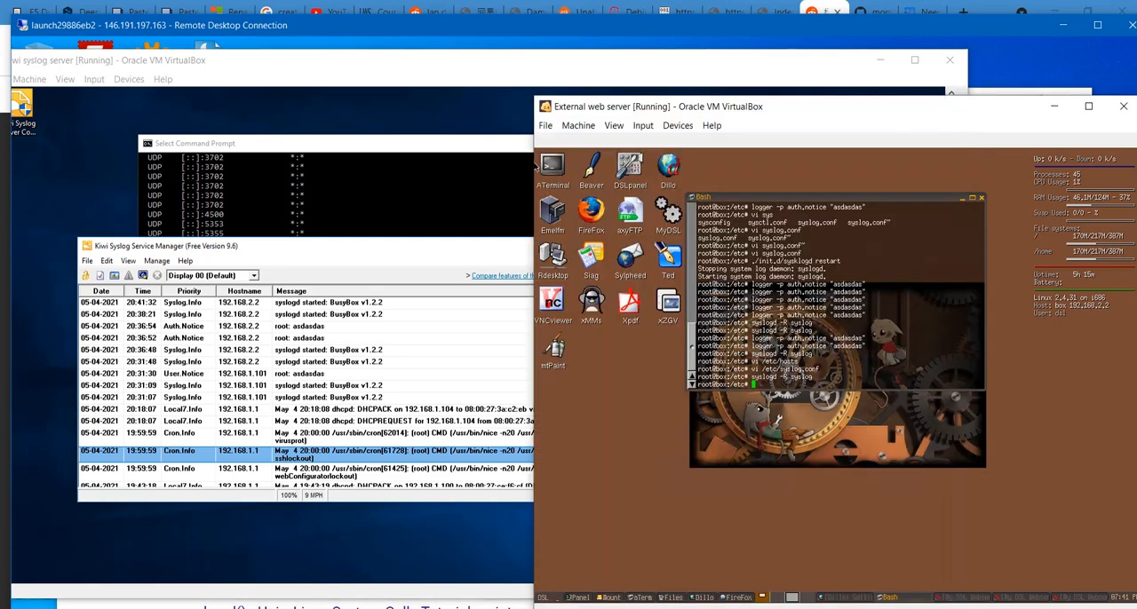
- Send a test message to syslog from the External web server's terminal with logger "asdadas"
text(logger "asdasdas")
key(Return)
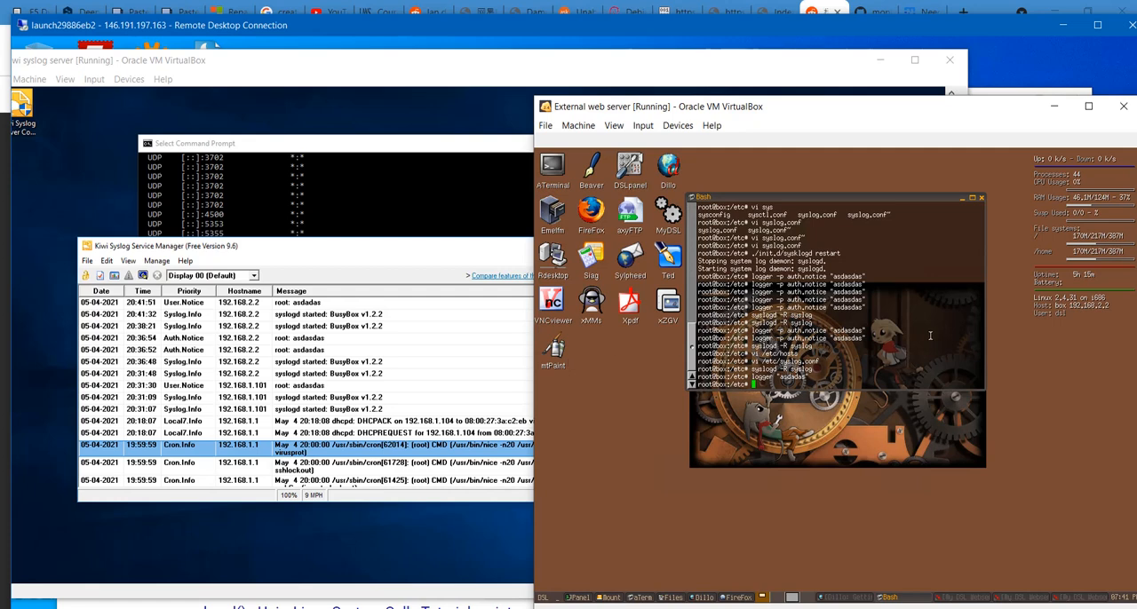
drag(805, 374, 795, 369)
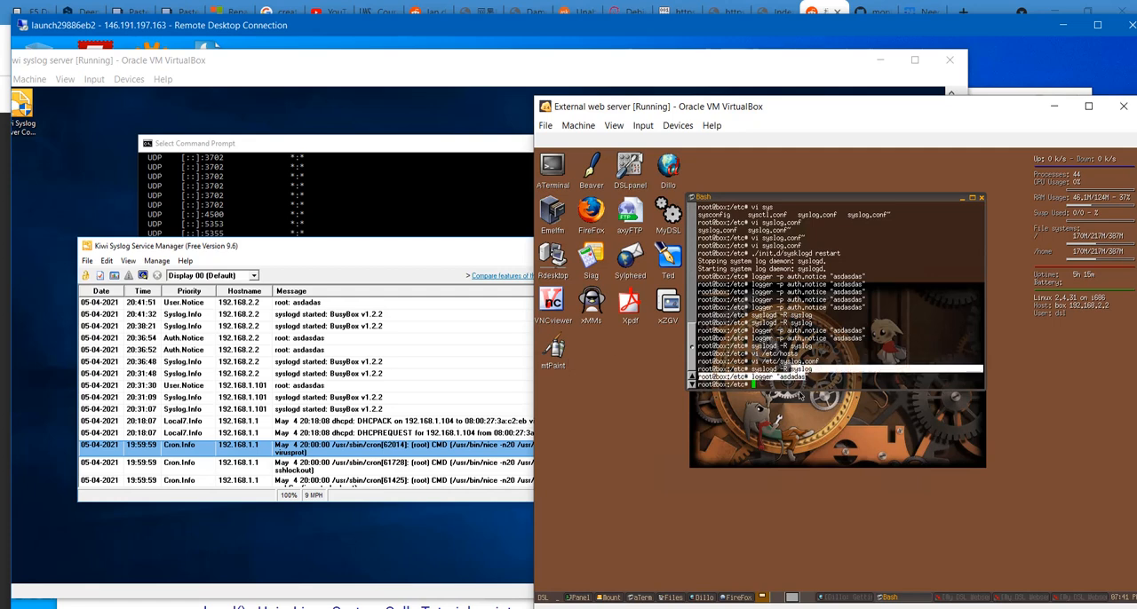
scroll(799, 396, down, 1)
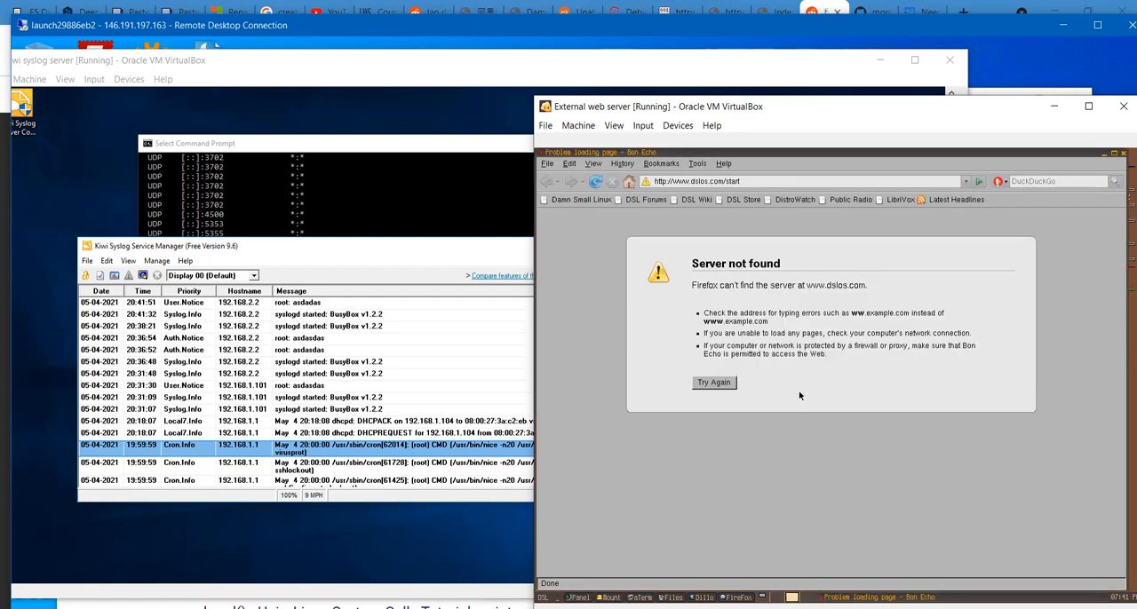
- Minimize the browser on the External web server, bring the Internal web server's window forward and review its terminal history
click(1104, 154)
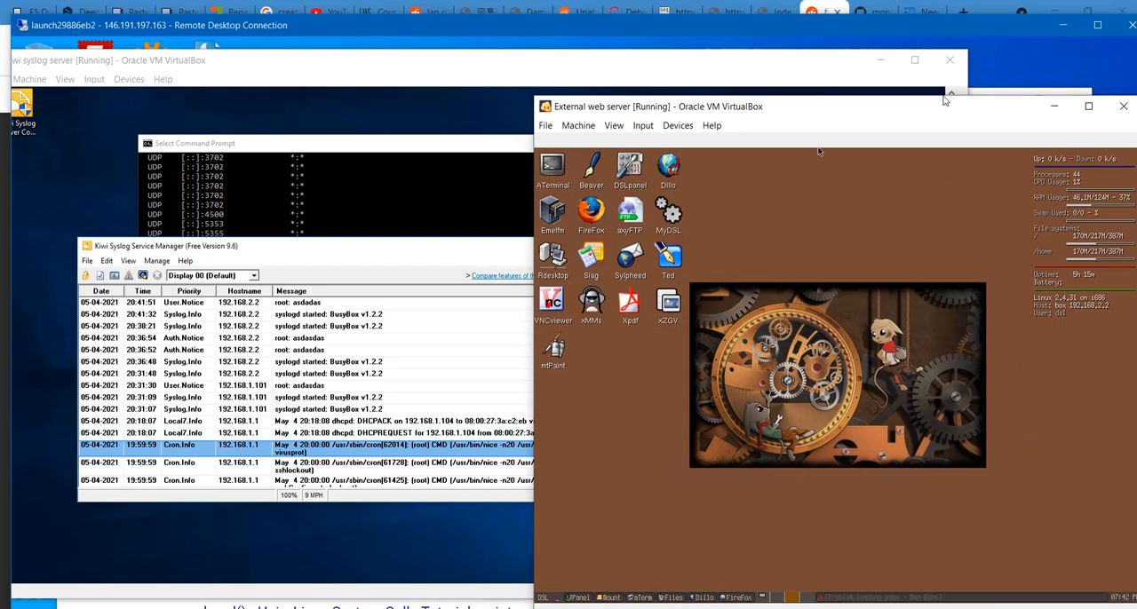
drag(956, 108, 982, 198)
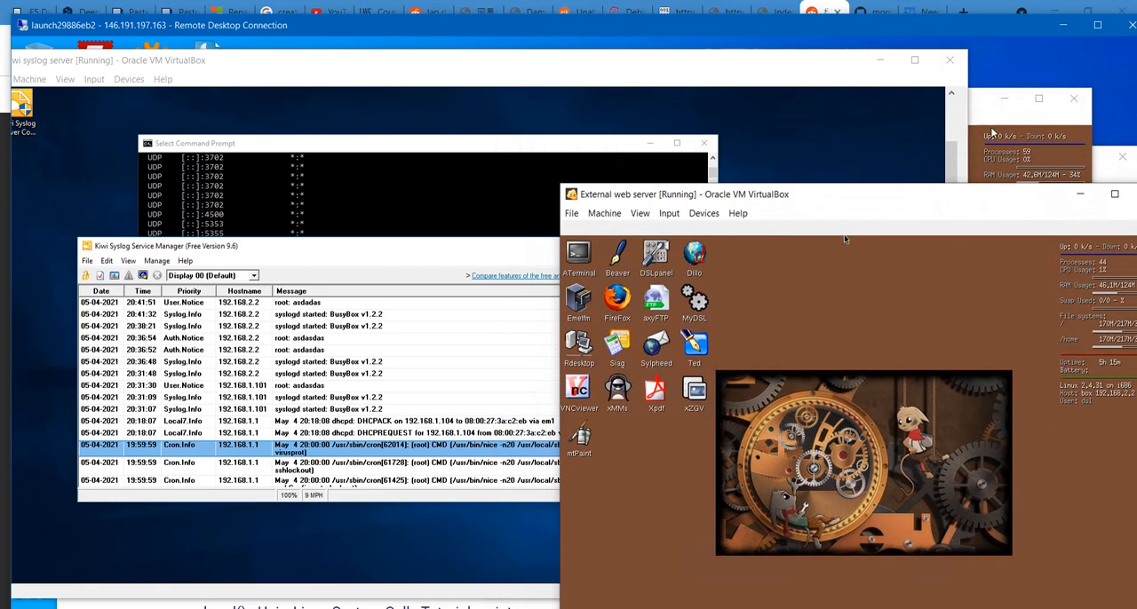
click(991, 129)
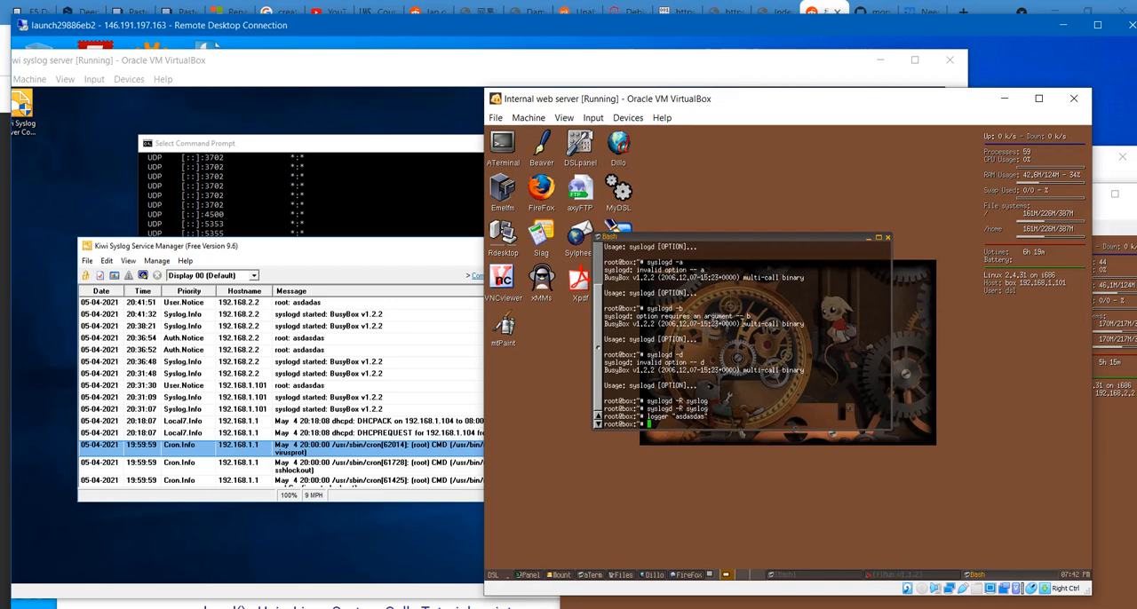
scroll(756, 373, up, 1)
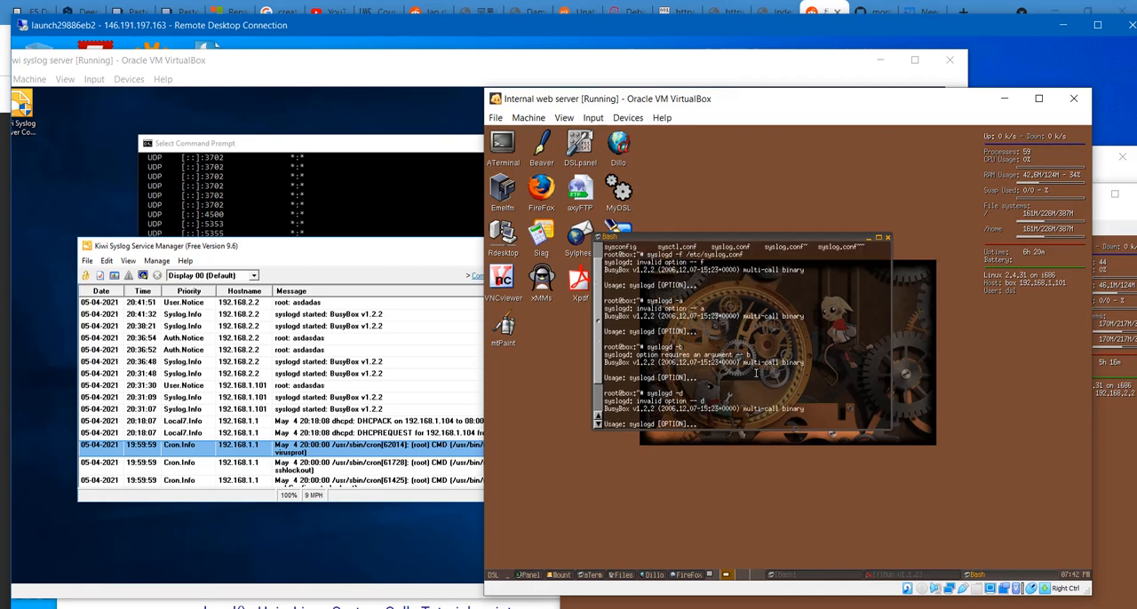
scroll(756, 373, down, 1)
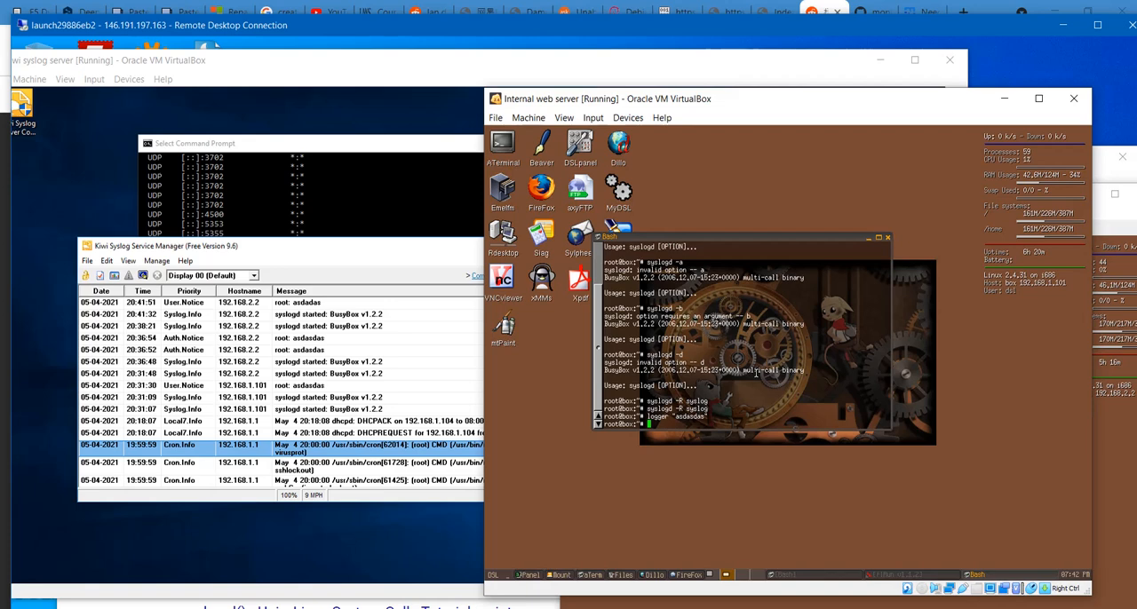
- Rerun syslogd -R syslog in the Internal web server's terminal
key(Up)
key(Up)
key(Return)
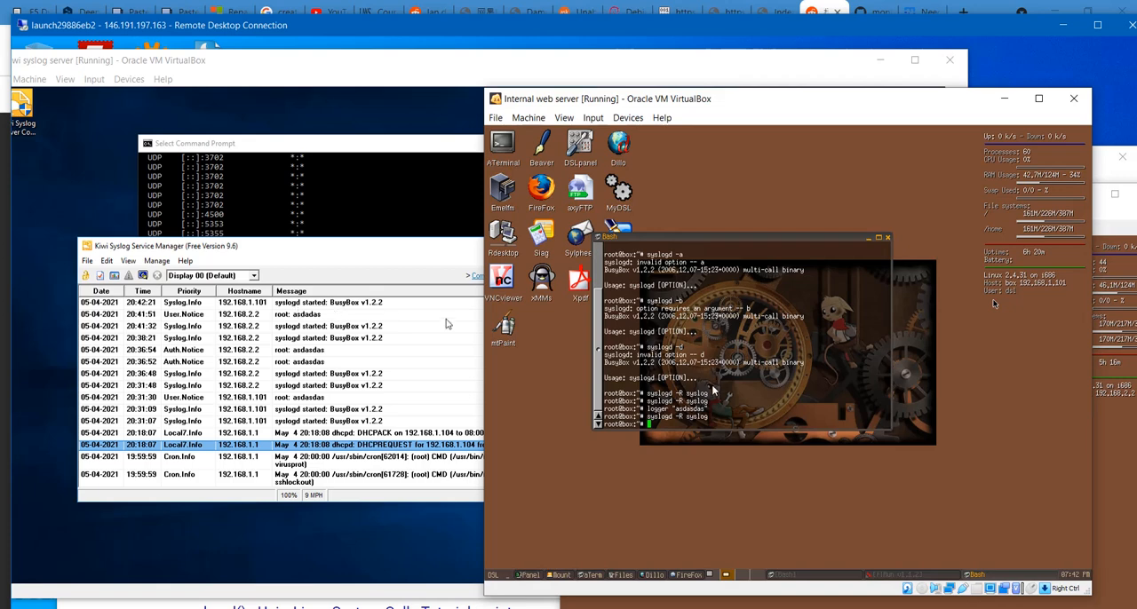
- Send a test message to syslog from the Internal web server by rerunning logger "asdasdas"
key(Up)
key(Up)
key(Return)
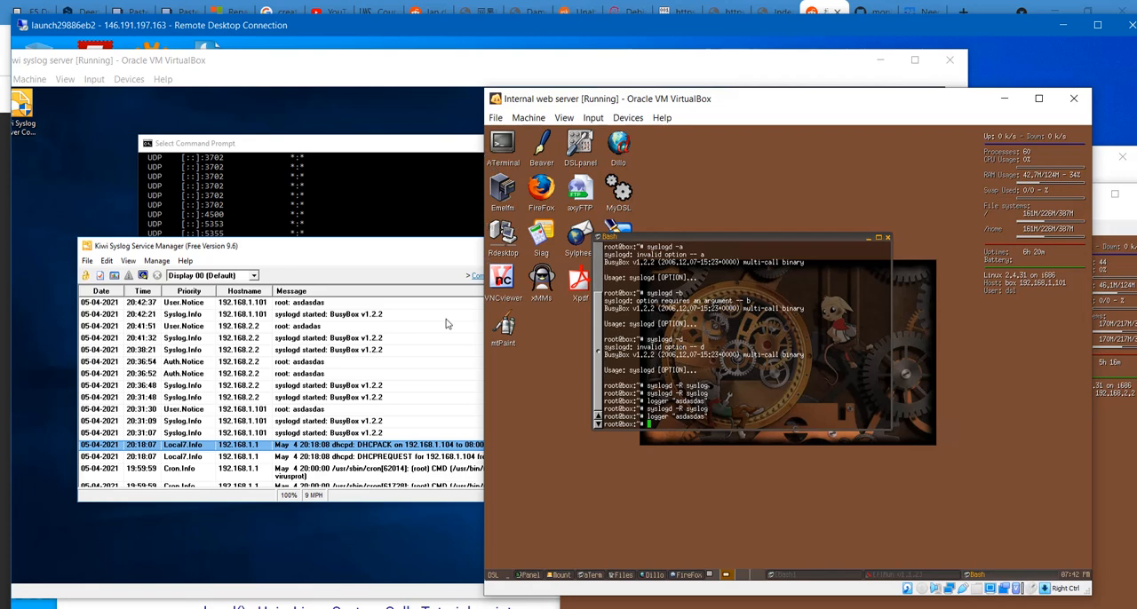
- Show criterion 2 in the coursework PDF, highlighting its text on syslog traffic to the Kiwi Syslog Server, and minimize the PDF
click(533, 608)
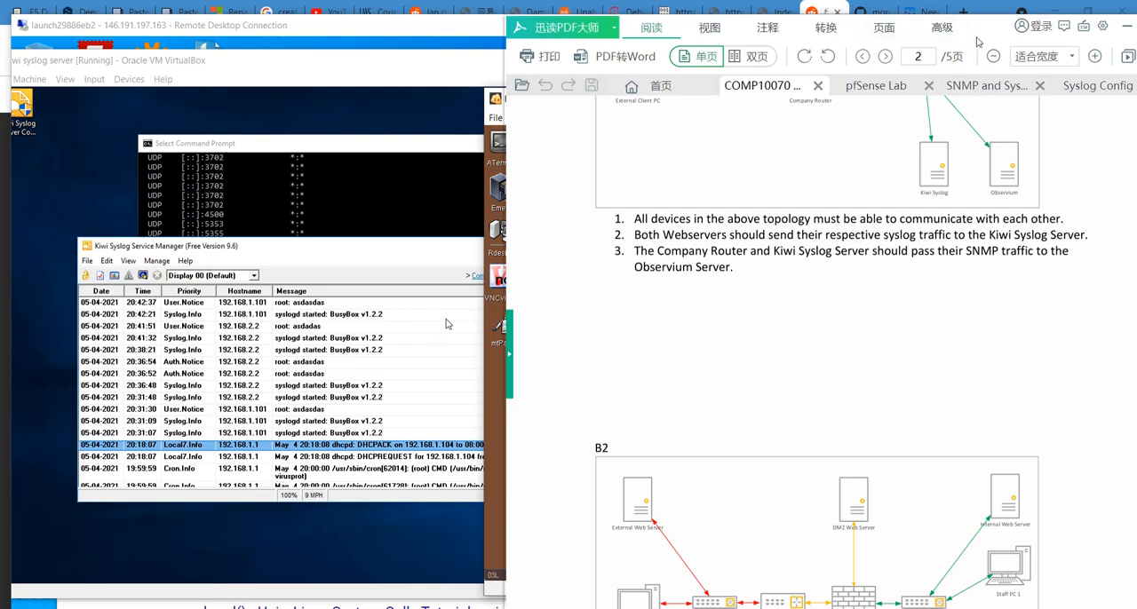
drag(977, 42, 900, 48)
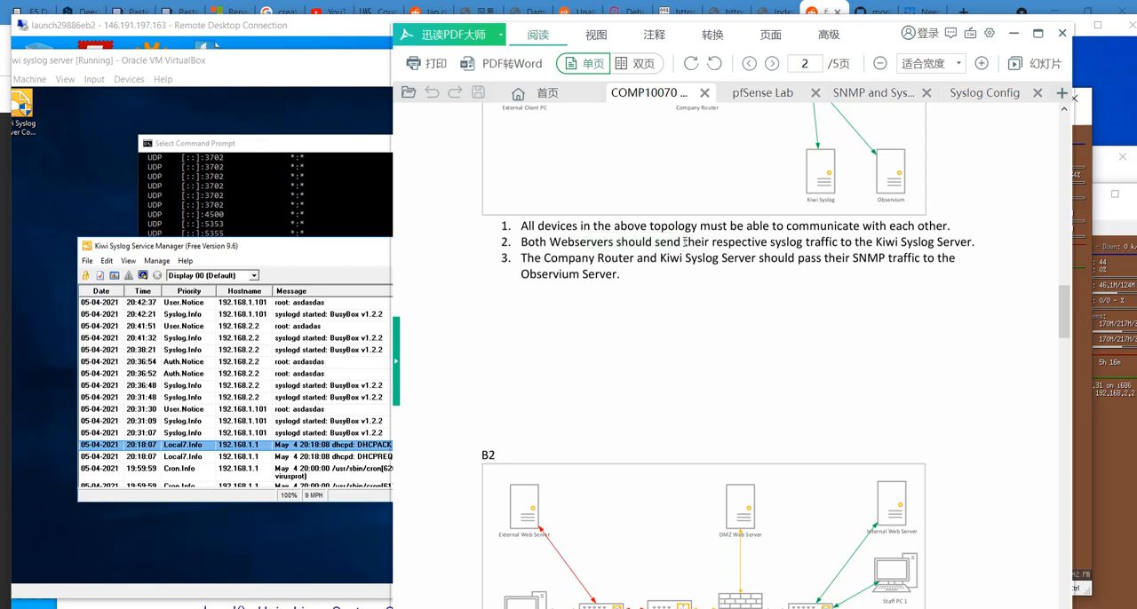
drag(685, 241, 890, 246)
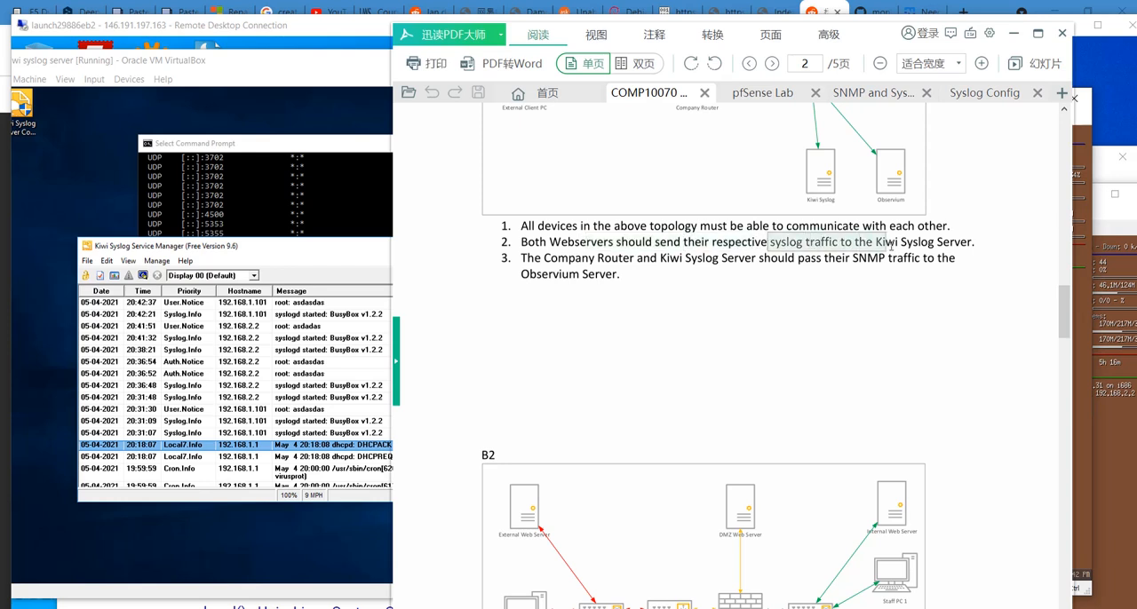
click(1012, 33)
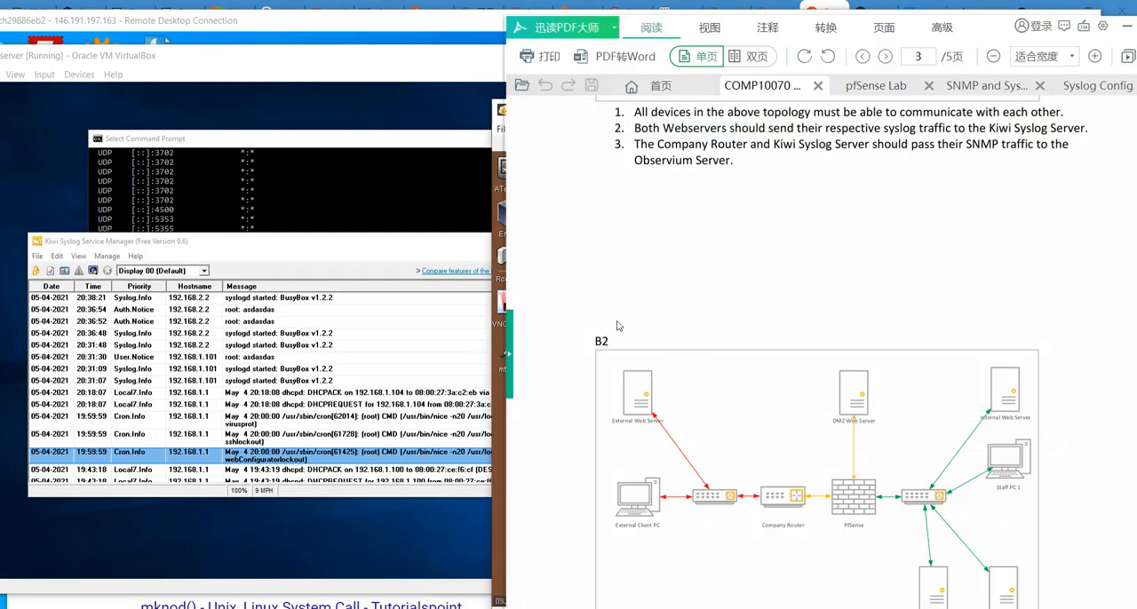
- Review the criteria list in the coursework PDF, then return to the remote desktop session and reposition the External web server window
scroll(621, 320, up, 3)
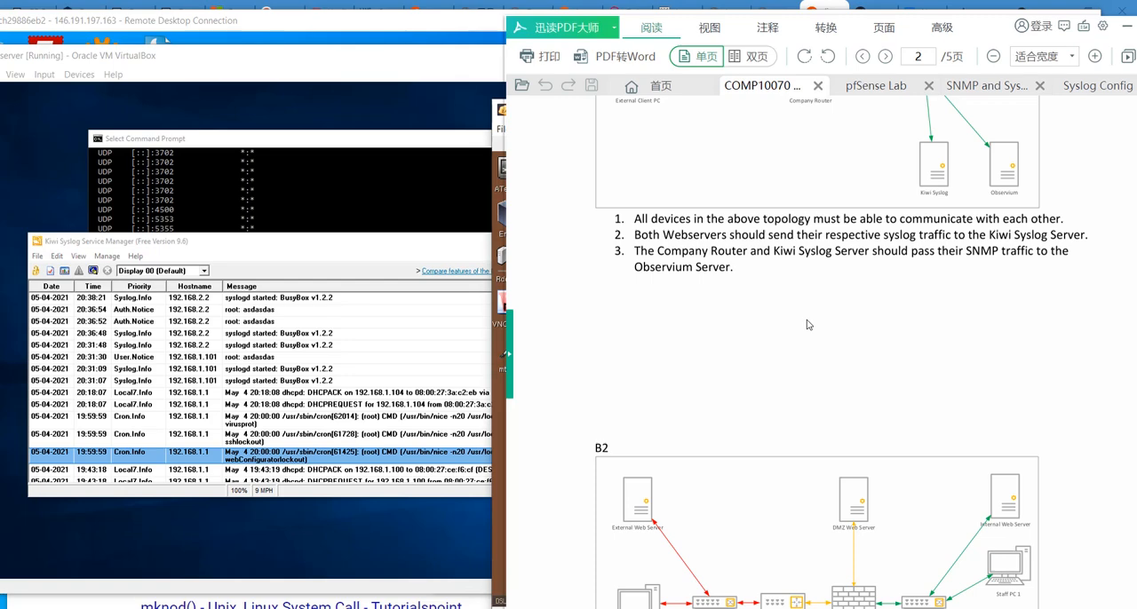
click(260, 28)
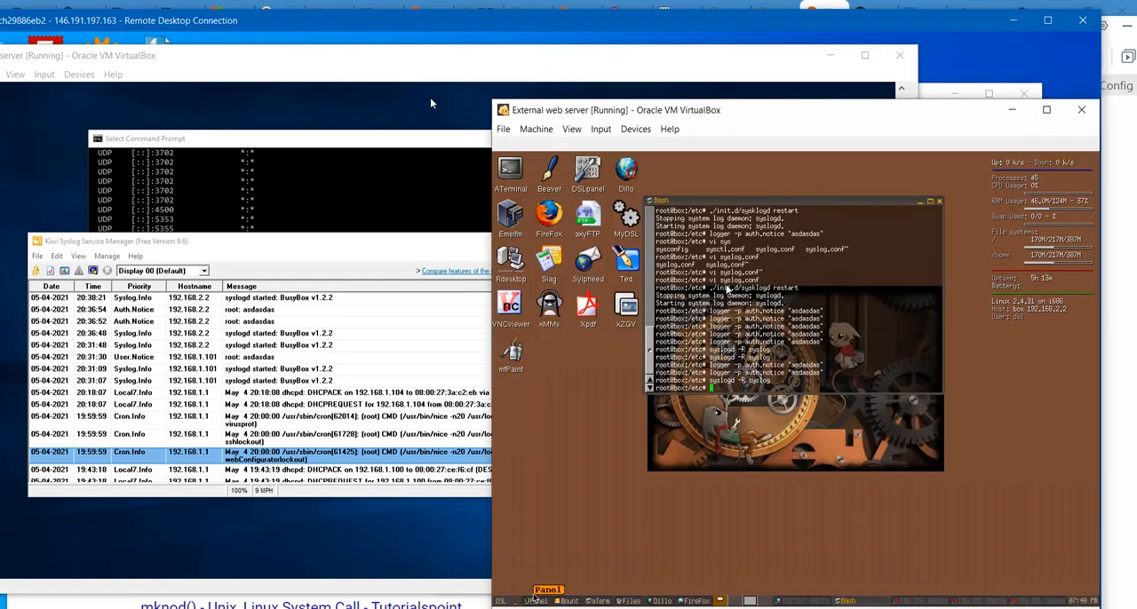
drag(689, 114, 493, 89)
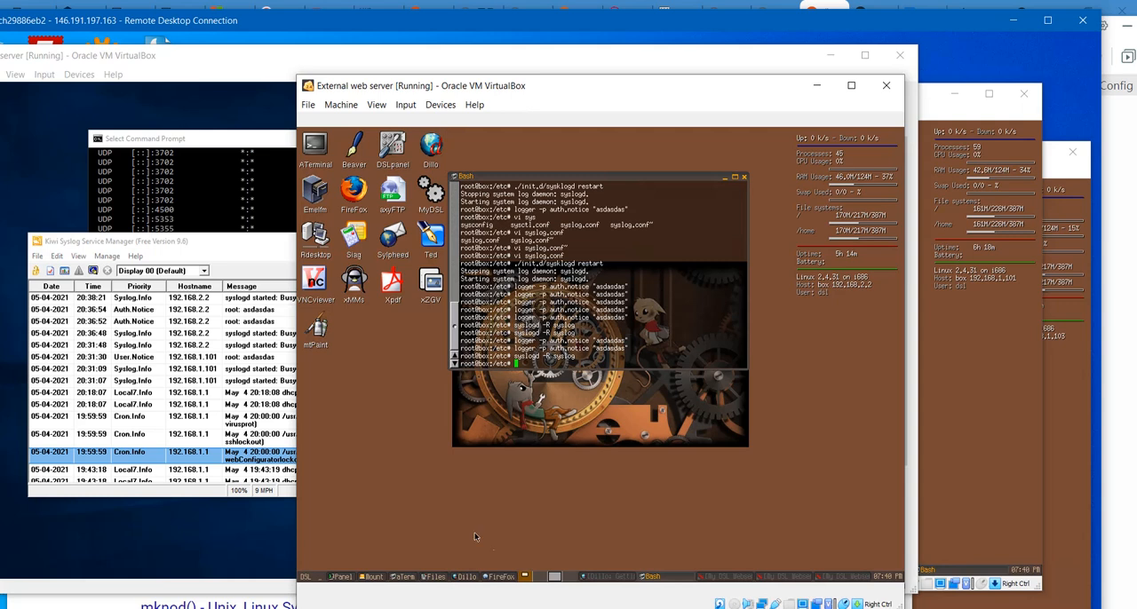
- Open /etc/hosts in vi on the External web server, examine the syslog host entry, and quit
text(vi /etc/)
text(sts)
key(Return)
key(Down)
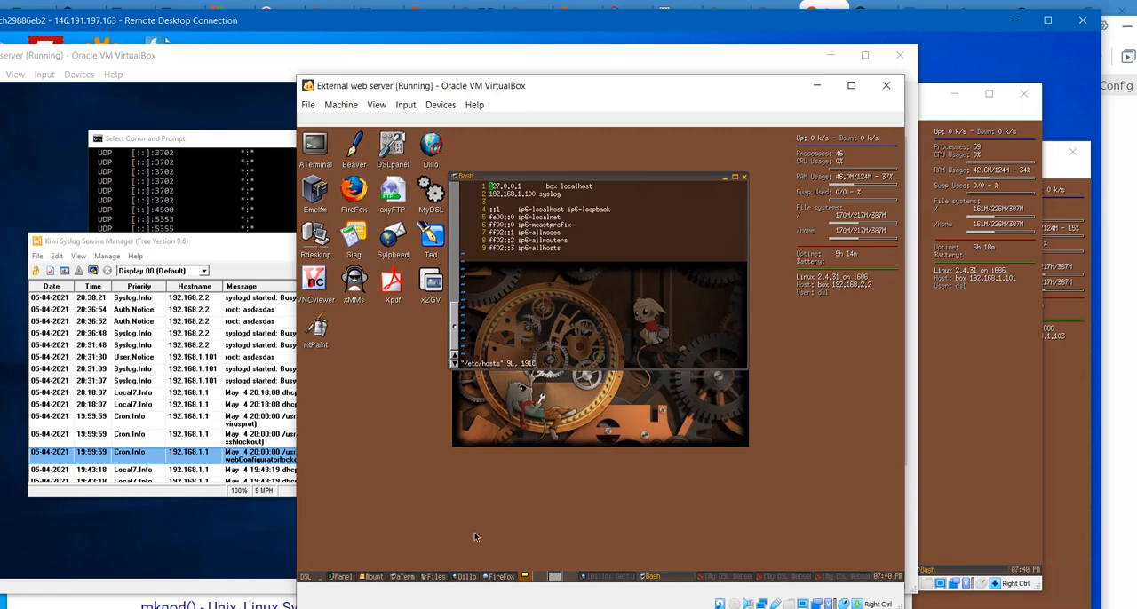
key(Right)
key(Right)
text(:q)
key(Return)
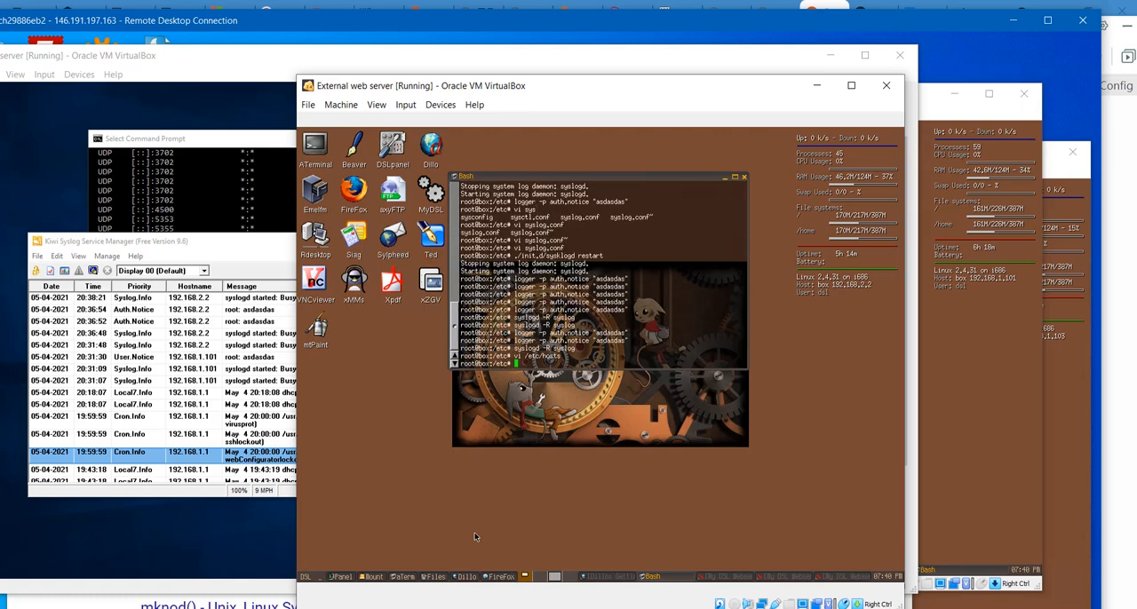
- Open /etc/syslog.conf in vi from the External web server's terminal
text(vi /etc/sysconfig)
key(BackSpace)
key(BackSpace)
key(BackSpace)
key(BackSpace)
key(BackSpace)
key(BackSpace)
text(log.conf)
key(Return)
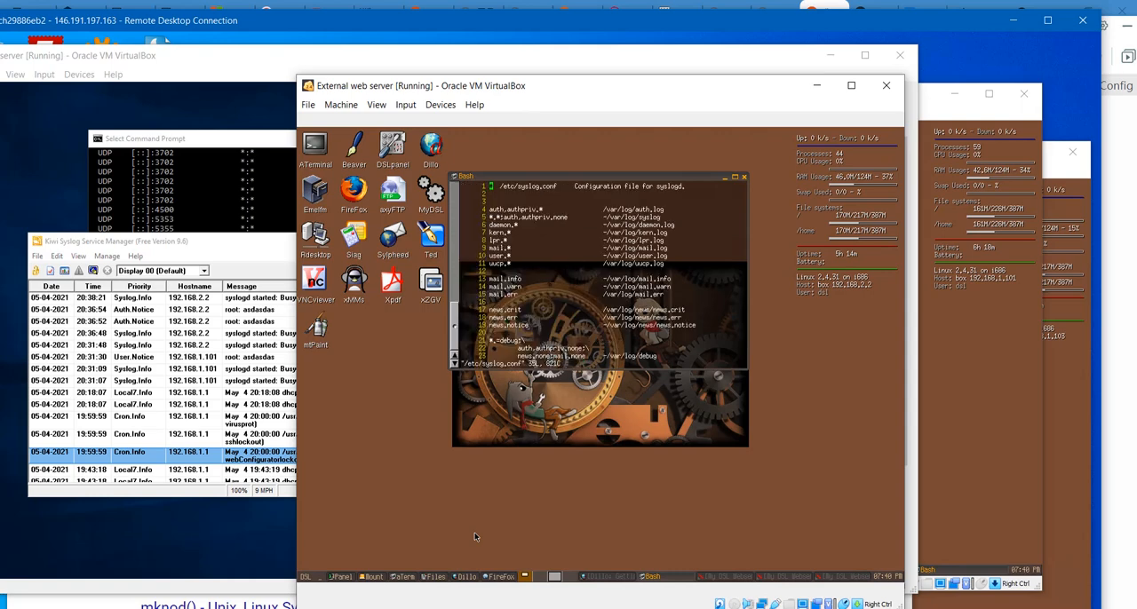
key(Down)
key(Down)
key(Down)
key(Down)
key(Down)
key(Down)
key(Down)
key(Down)
key(Down)
key(Down)
key(Down)
key(Down)
key(Down)
key(Down)
key(Down)
key(Down)
key(Down)
key(Down)
key(Down)
key(Down)
key(Down)
key(Down)
key(Down)
key(Down)
key(Down)
key(Down)
key(Down)
key(Down)
key(Down)
key(Down)
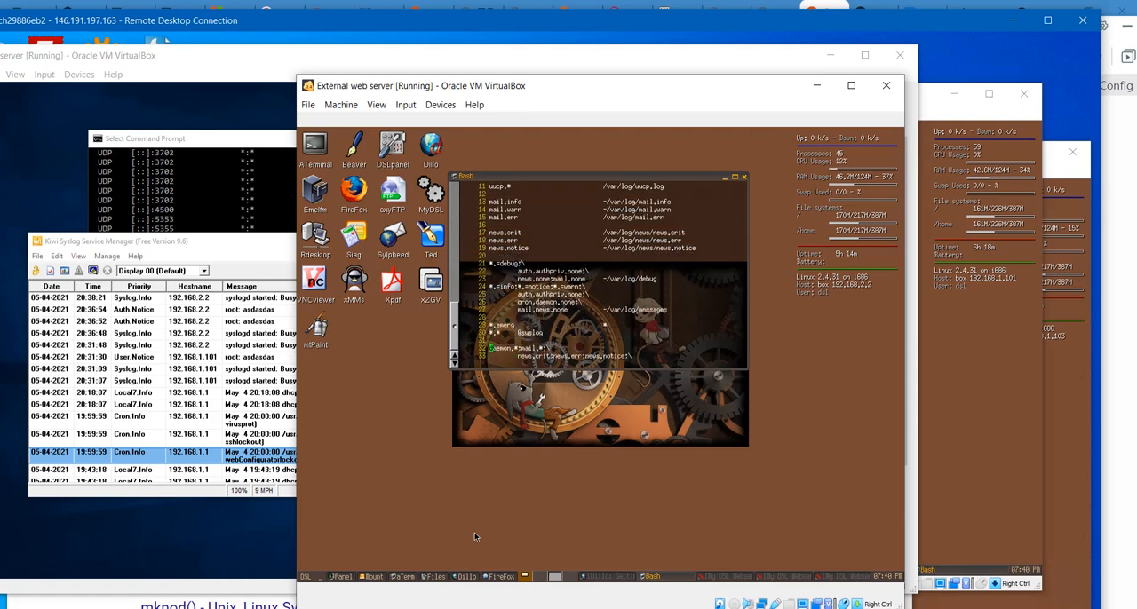
key(Down)
key(Up)
text(:wq)
key(Return)
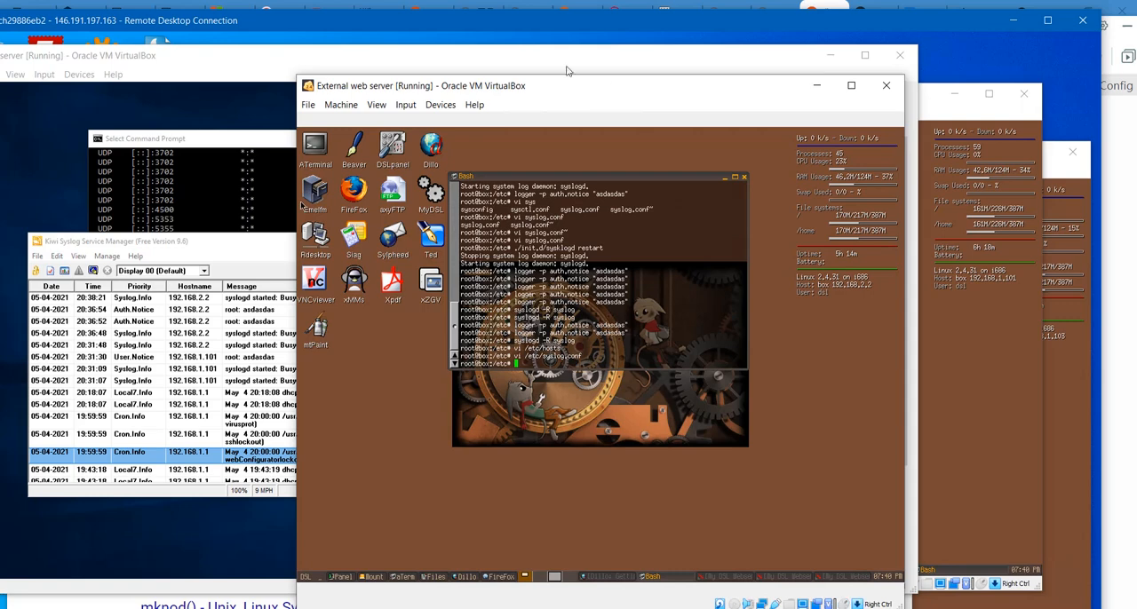
- Place the External web server window beside the Kiwi Syslog log, run syslogd -R syslog in its terminal, and check the log
drag(530, 91, 679, 108)
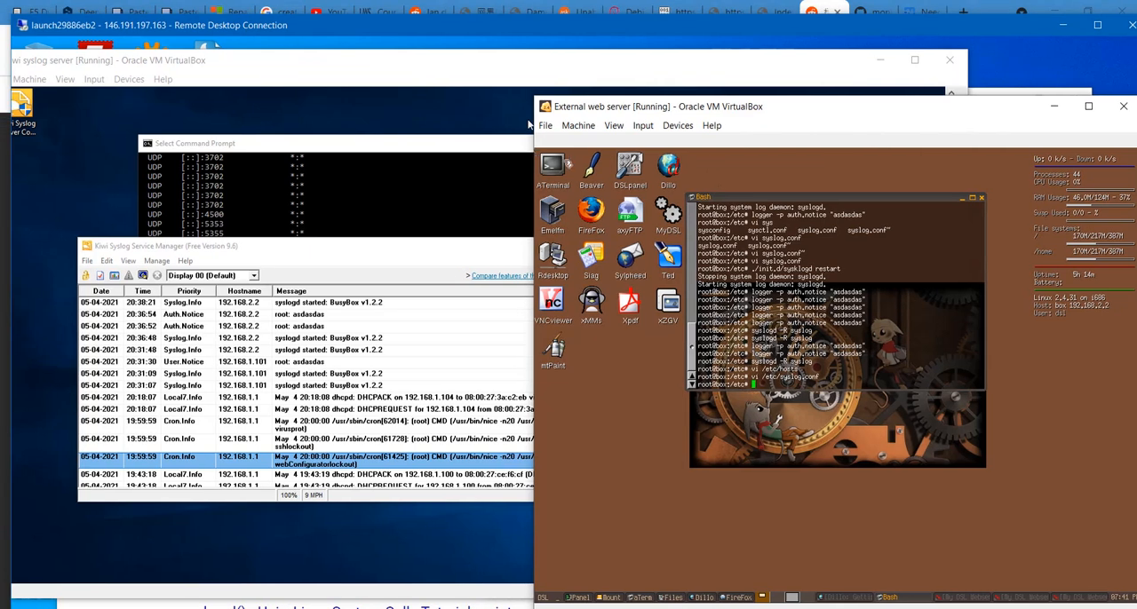
key(Up)
key(Up)
key(Up)
key(Return)
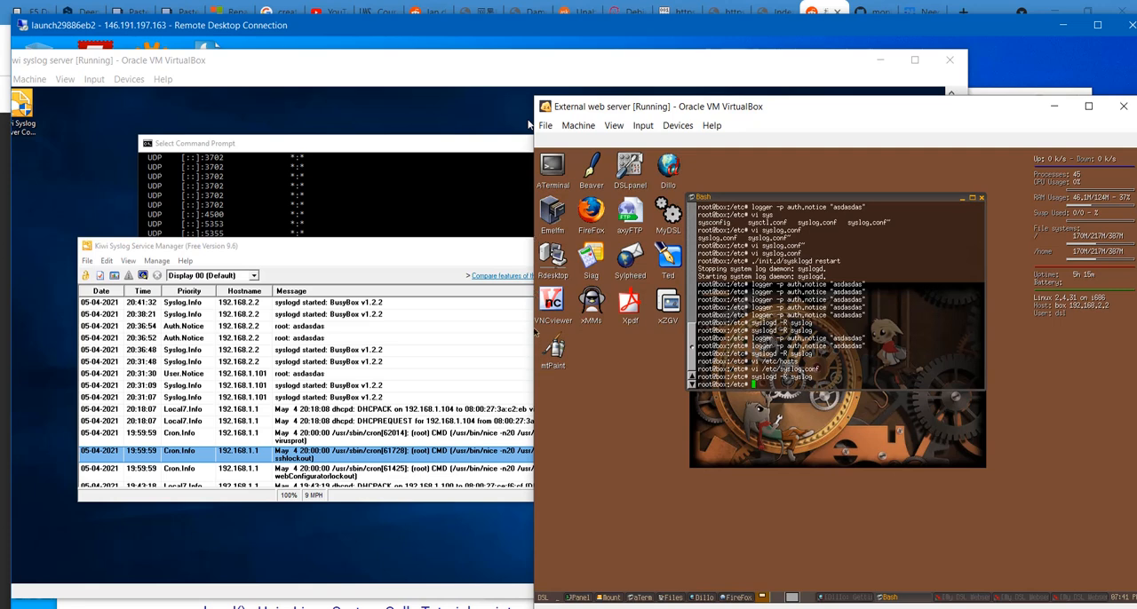
click(384, 262)
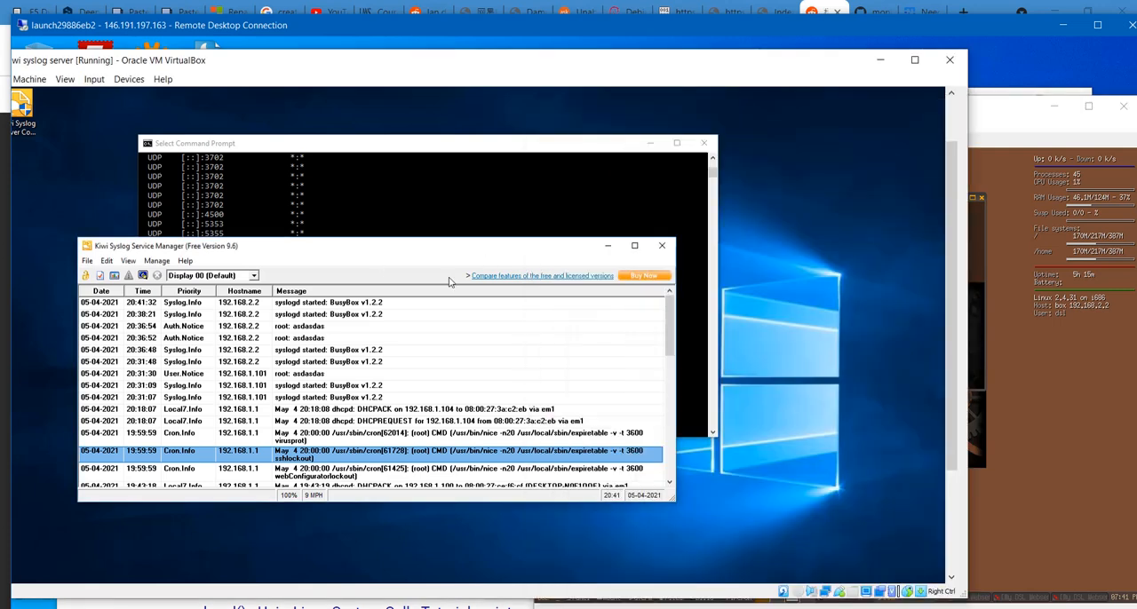
click(1030, 453)
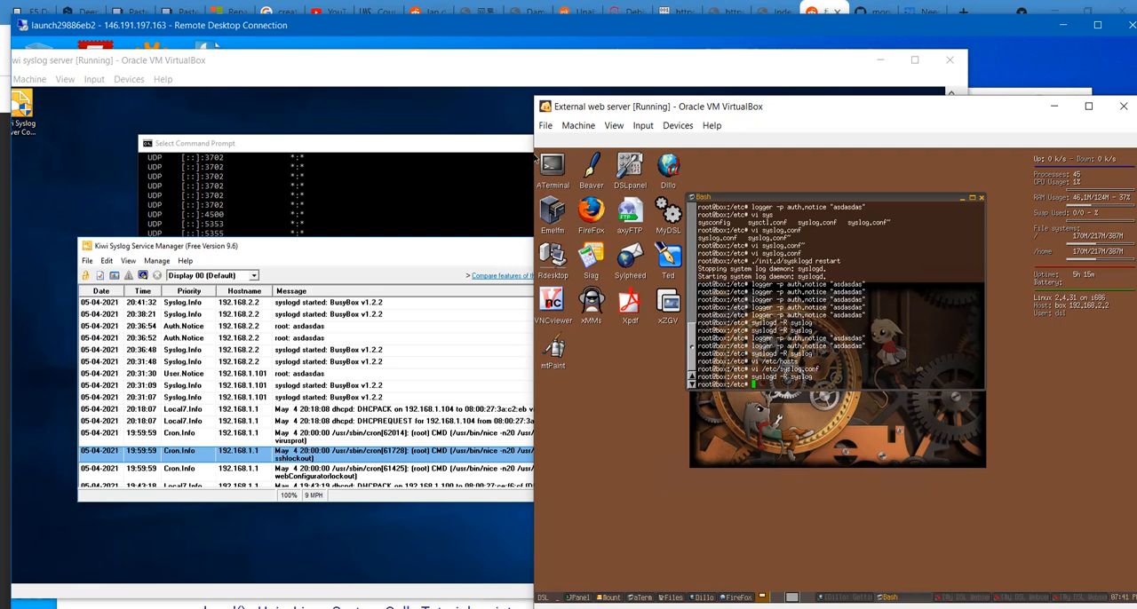
- Generate a syslog test entry from the External web server's terminal with logger "asdadas"
text(logger "asdadas")
key(Return)
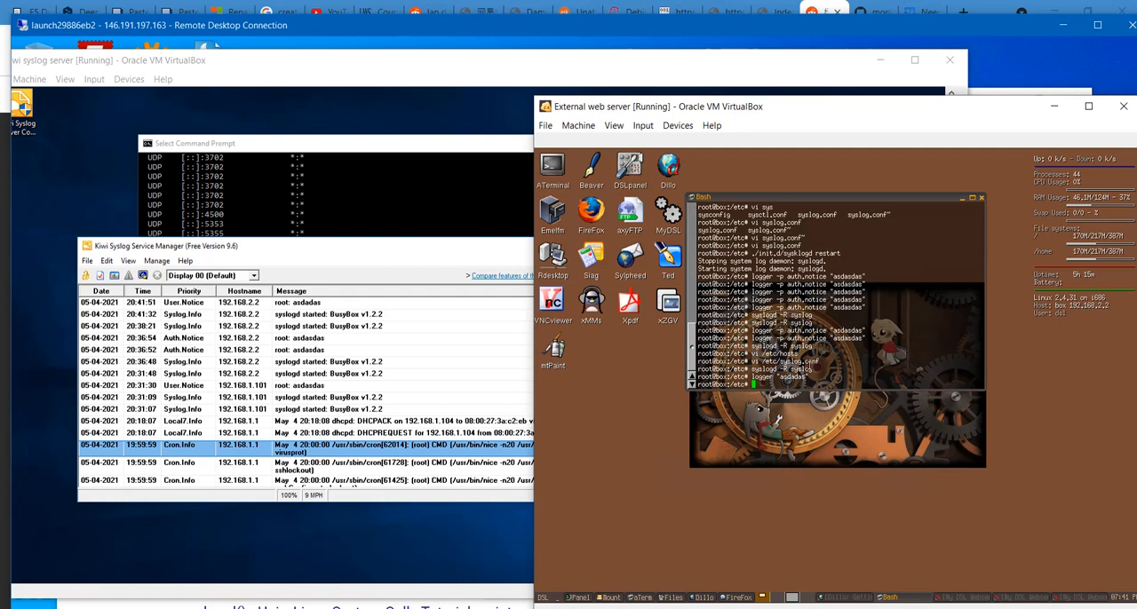
drag(806, 376, 797, 371)
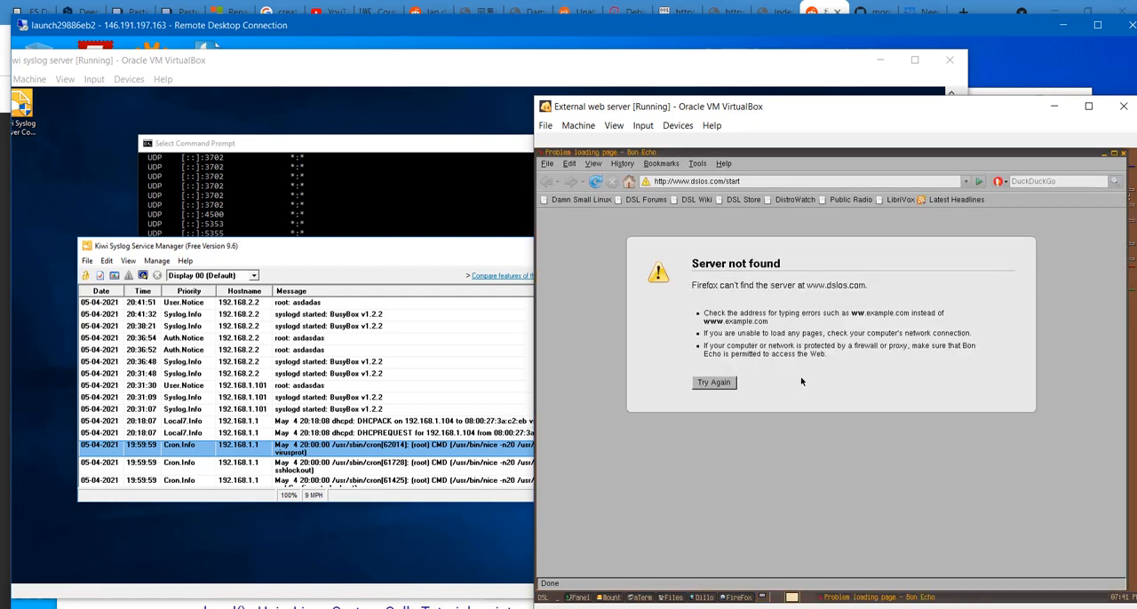
- Minimize the External web server's browser, bring the Internal web server's window forward and look through its terminal history
click(1104, 154)
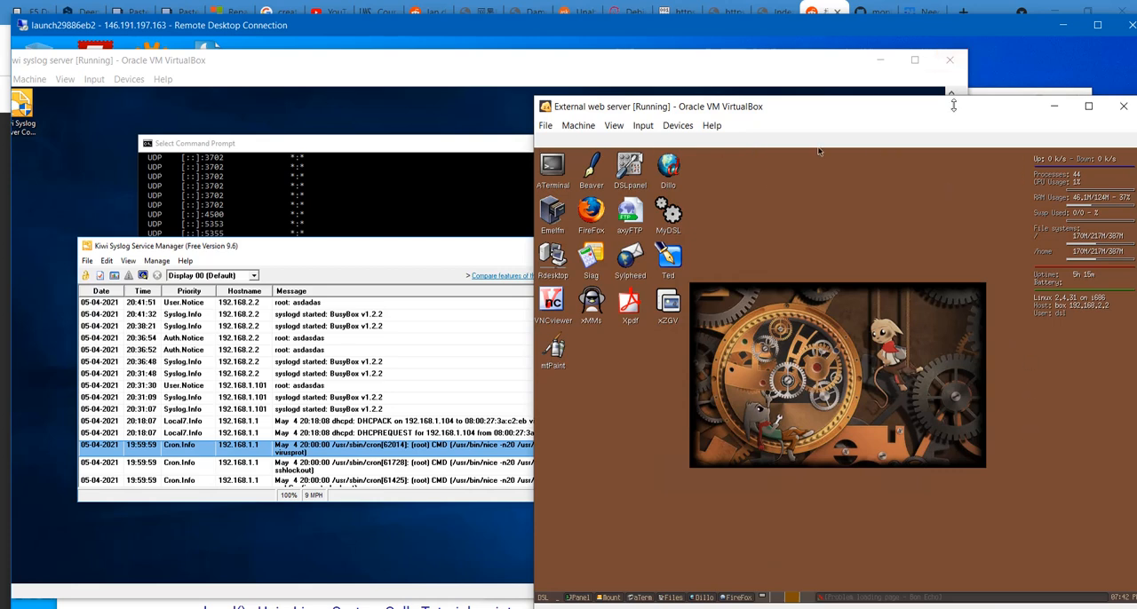
drag(954, 111, 981, 203)
click(991, 130)
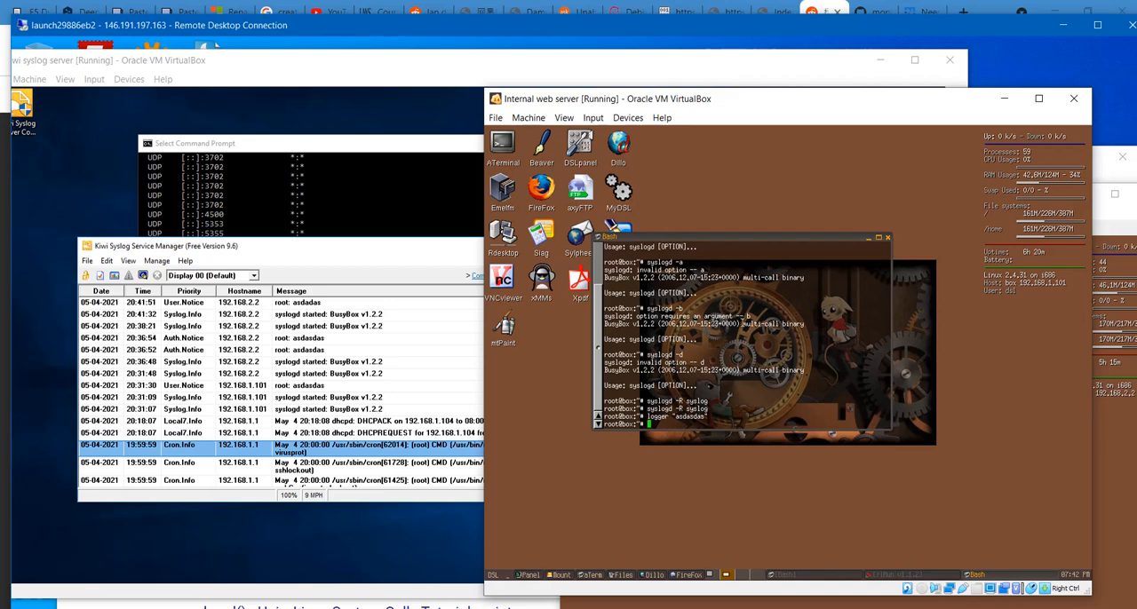
scroll(756, 373, up, 2)
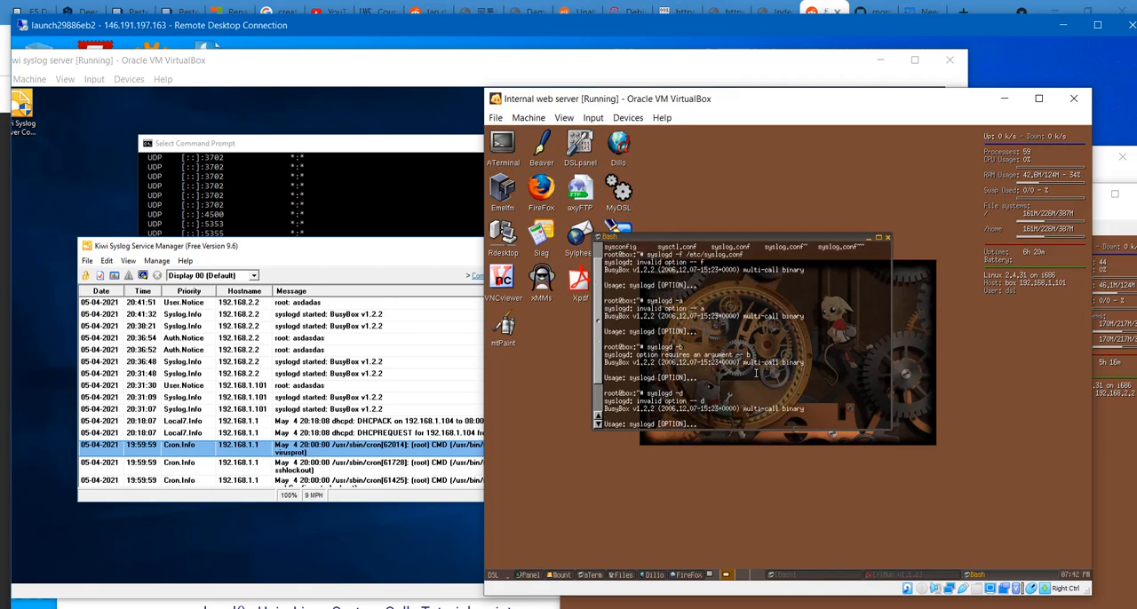
scroll(755, 373, down, 2)
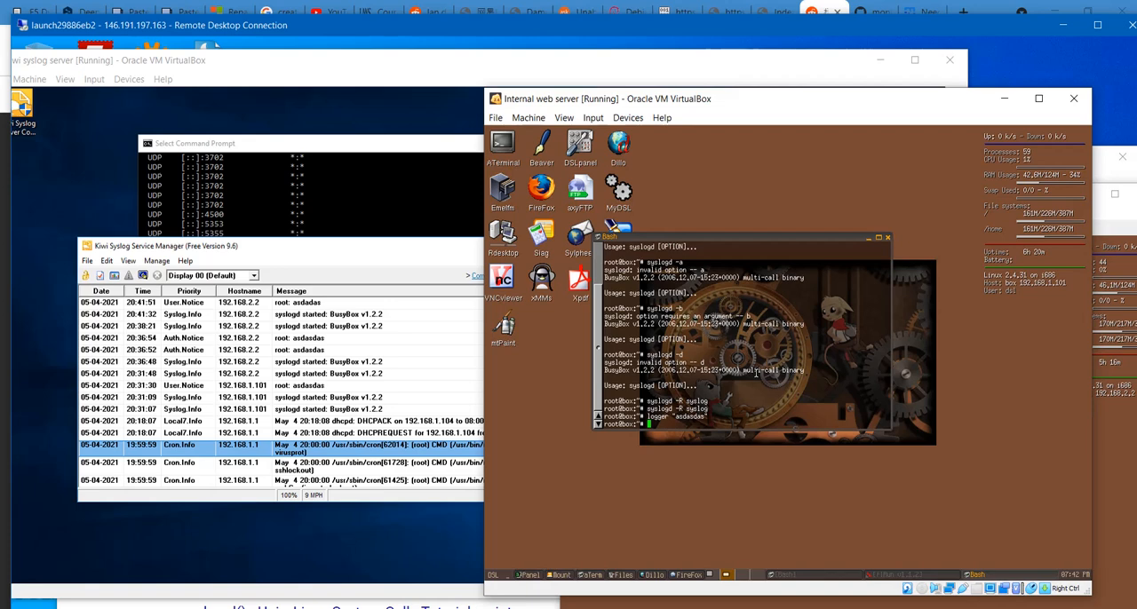
- Run the previous syslogd -R syslog command again in the Internal web server's terminal
key(Up)
key(Up)
key(Return)
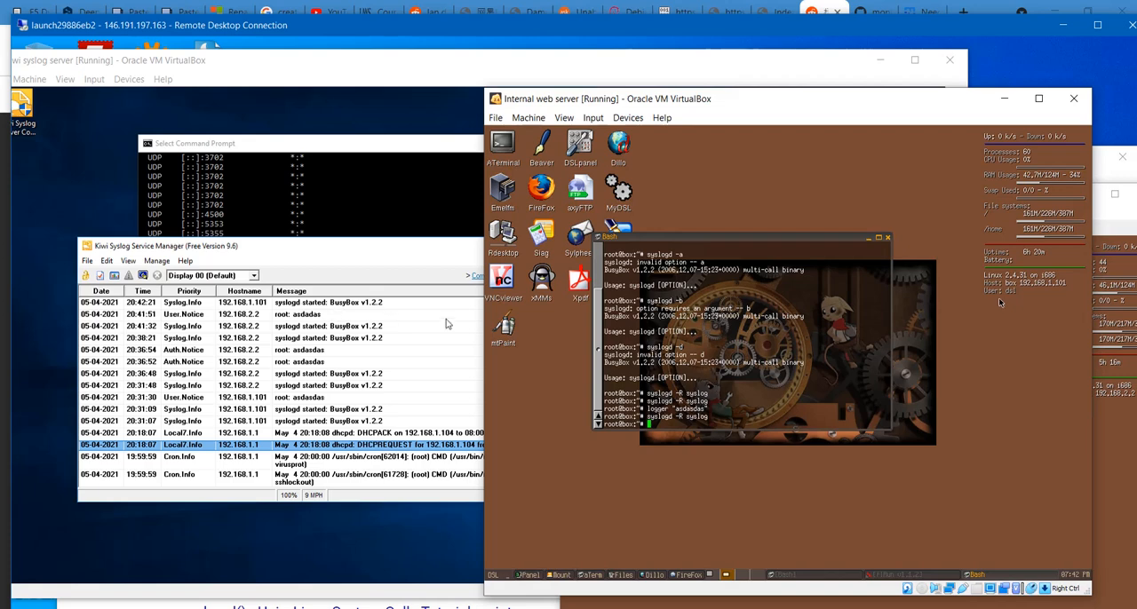
- Generate a syslog test entry from the Internal web server's terminal with logger "asdasdas"
key(Up)
key(Up)
key(Return)
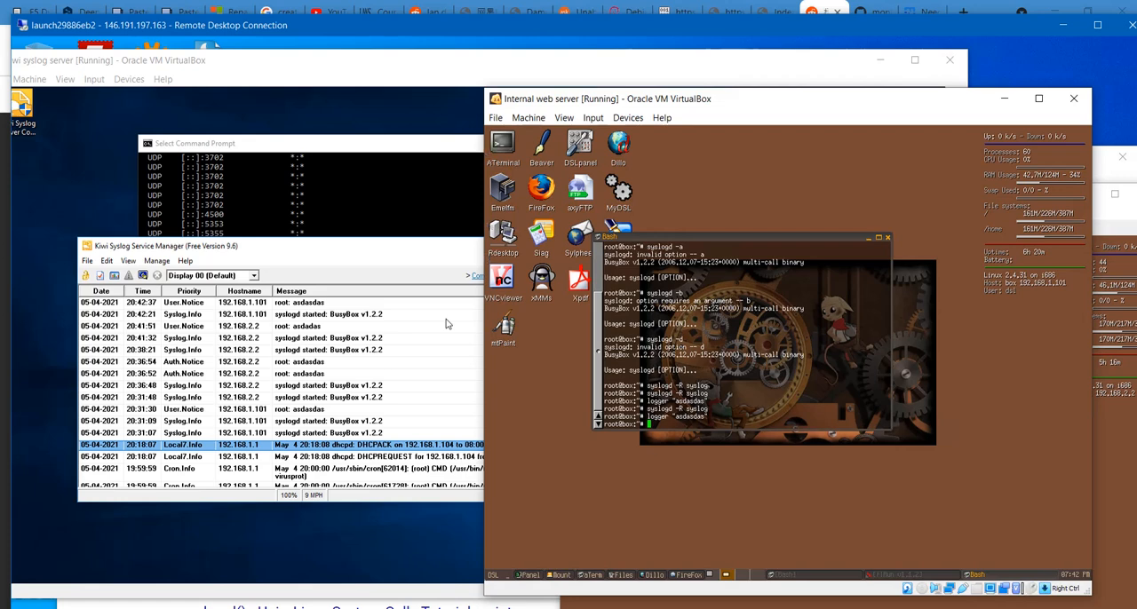
- Bring the coursework PDF forward beside the Kiwi log, highlight the web server syslog criterion, and minimize the PDF
key(alt+Tab)
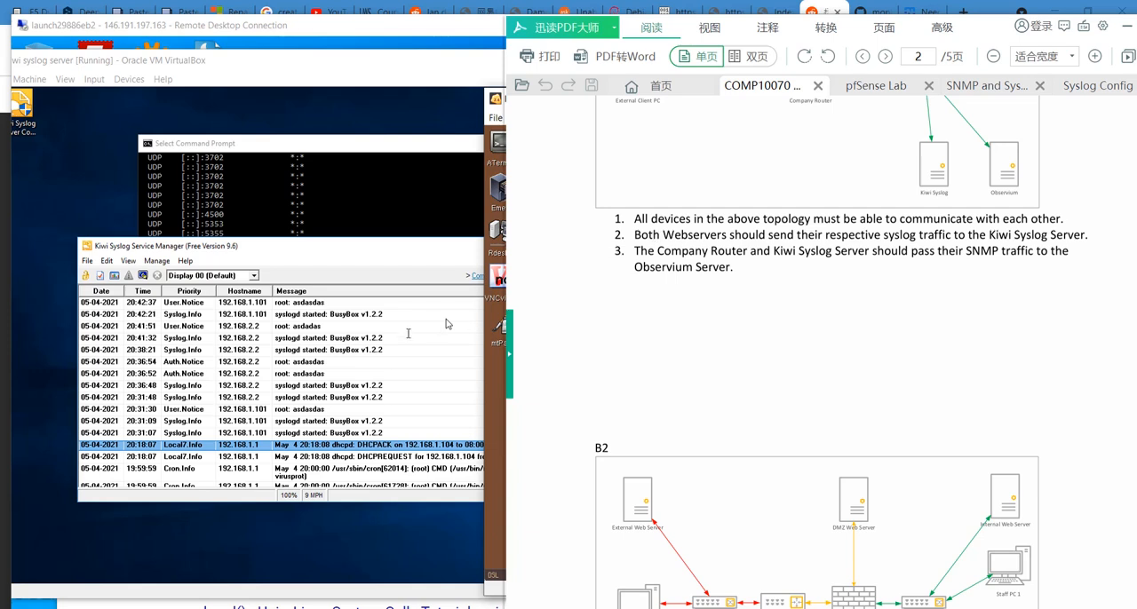
drag(977, 42, 865, 48)
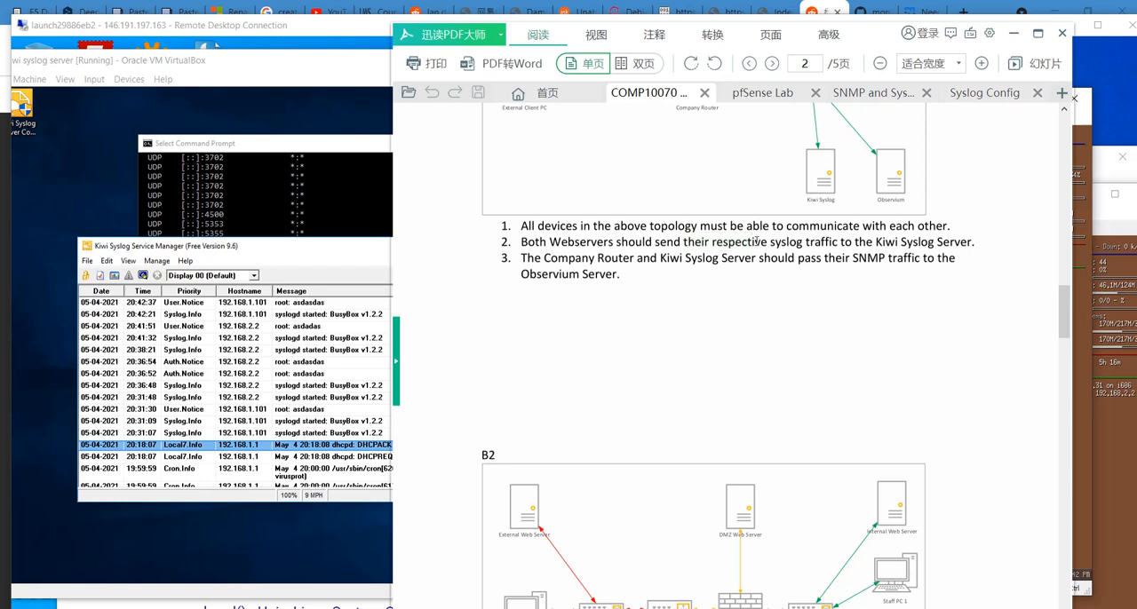
drag(768, 242, 894, 243)
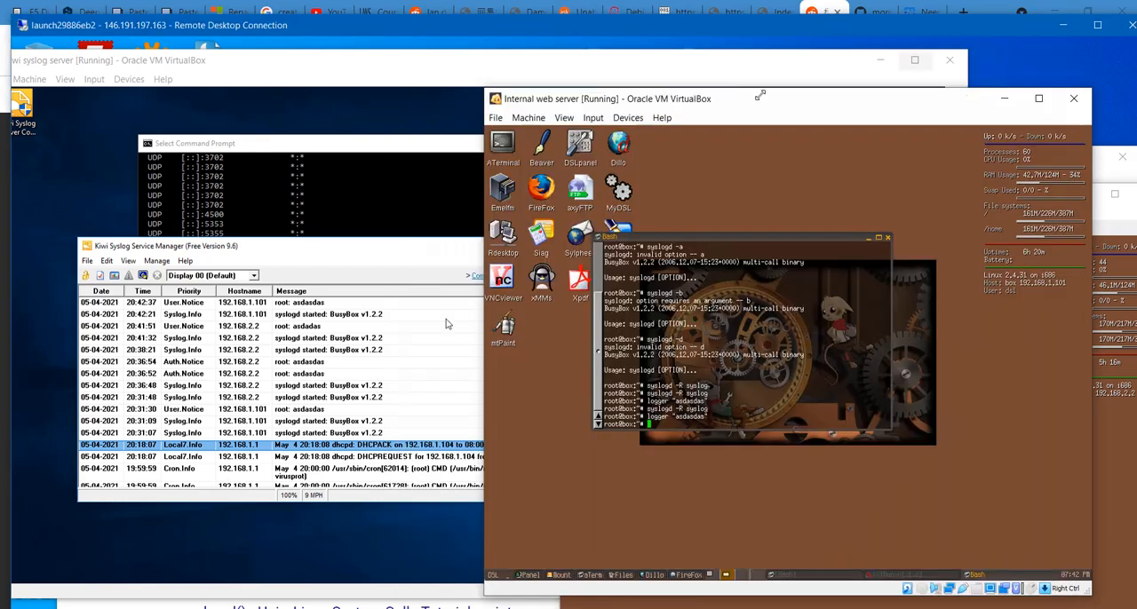
click(1012, 32)
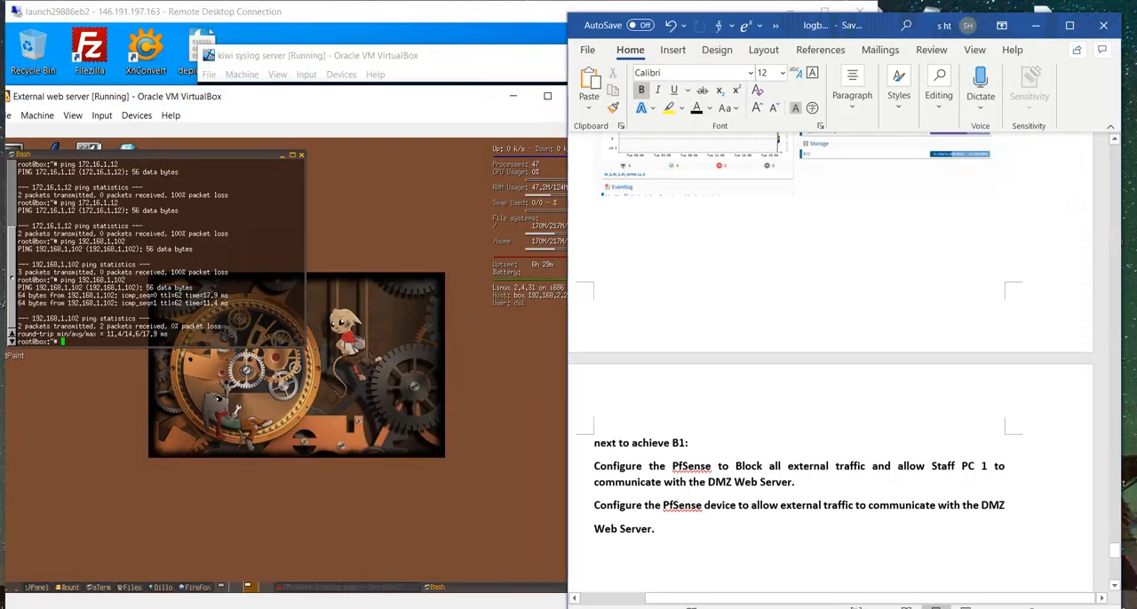
- Review the logbook's B1 goals and the B2 and B1 pfSense criteria in the coursework PDF
scroll(830, 352, up, 3)
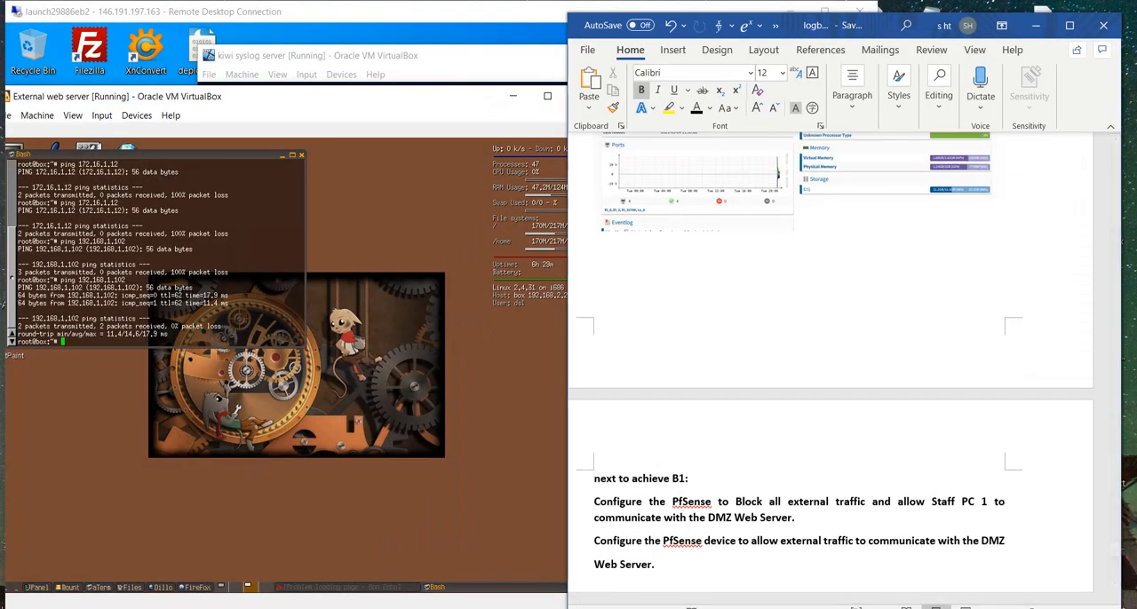
mouse_move(397, 608)
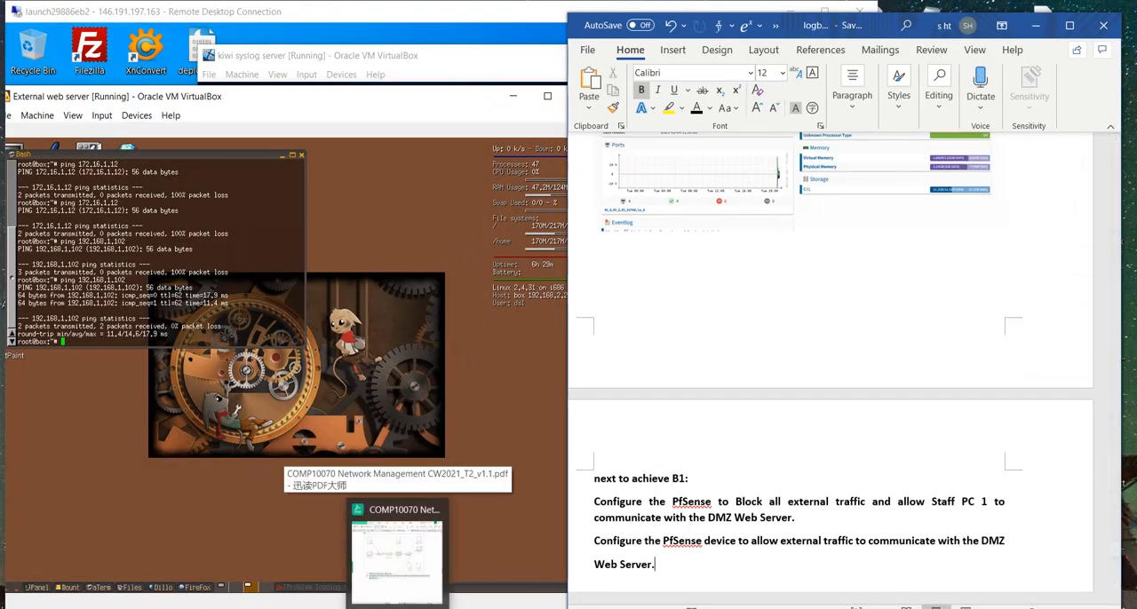
click(397, 555)
scroll(673, 480, up, 5)
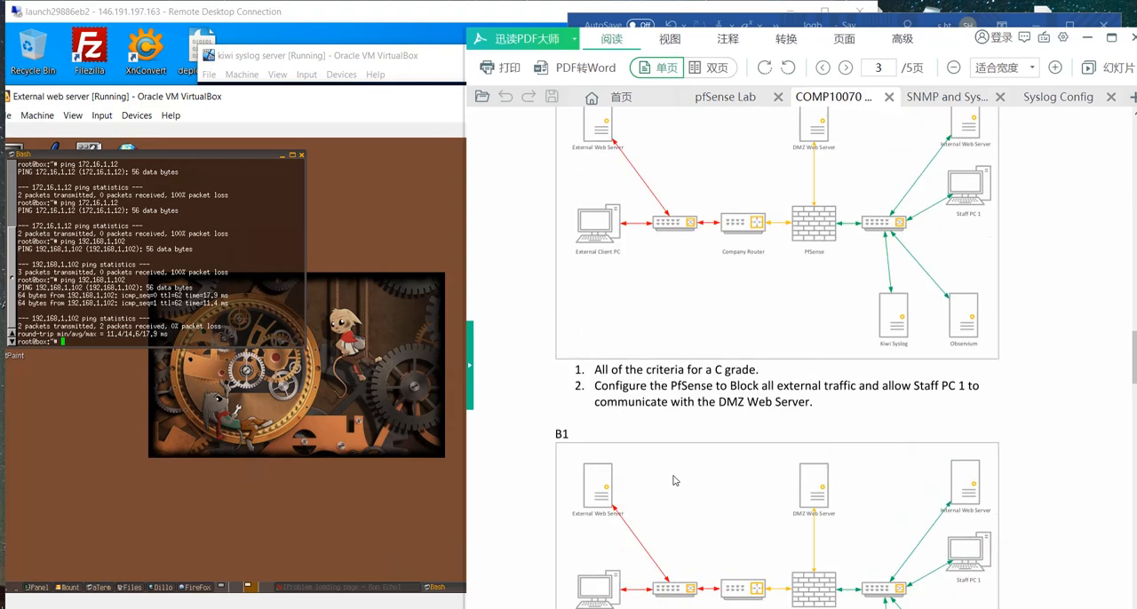
scroll(674, 481, up, 5)
scroll(675, 480, down, 3)
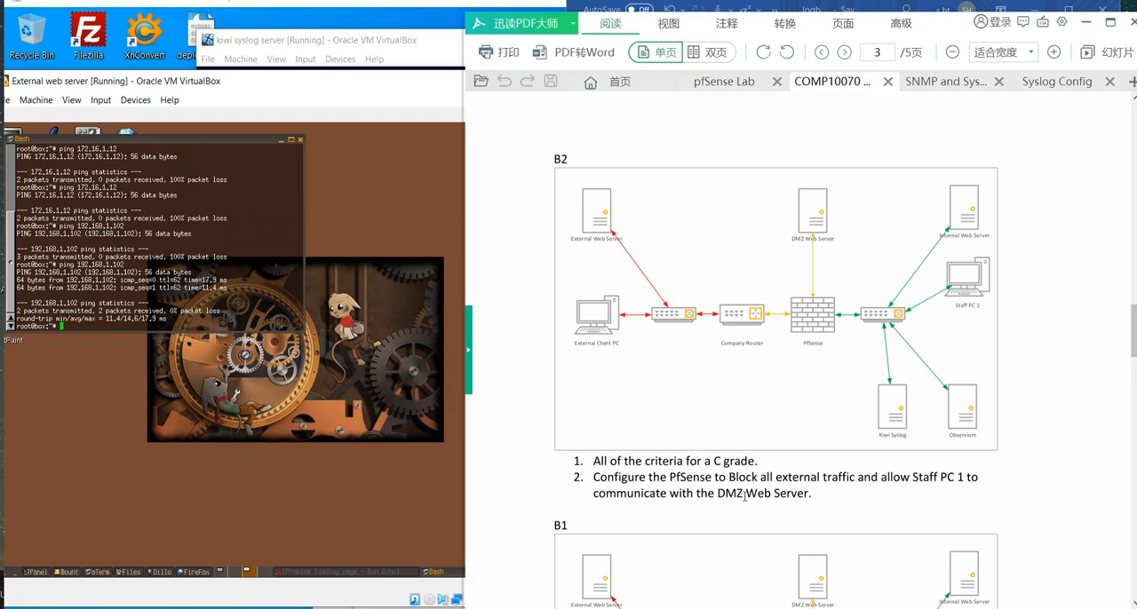
scroll(744, 497, down, 5)
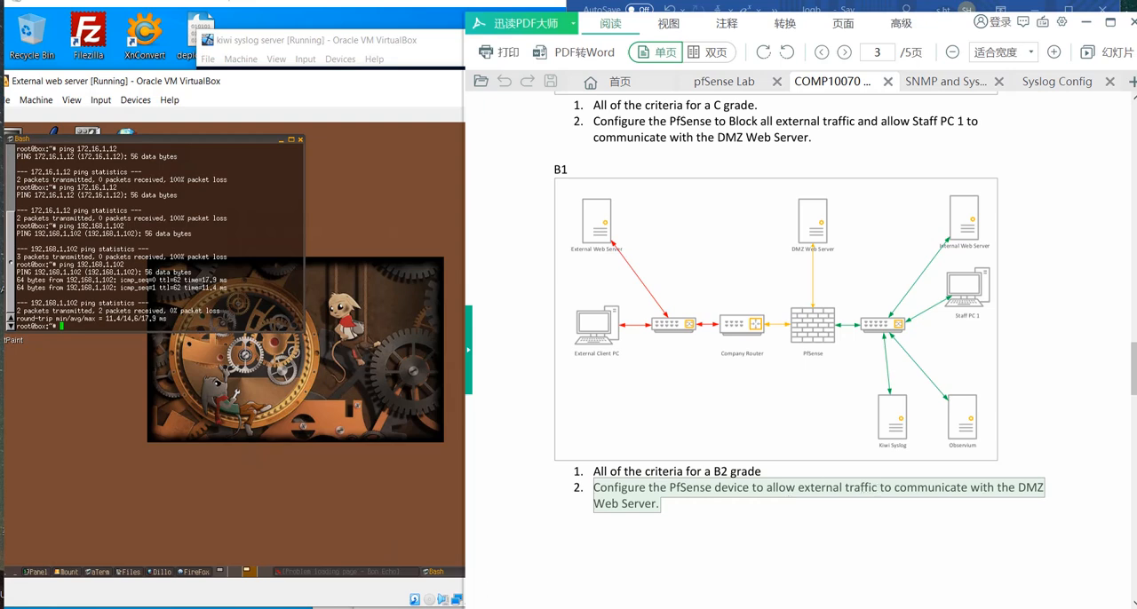
- Switch back to the logbook, examine the coursework network topology in GNS3, and minimize GNS3
mouse_move(330, 607)
mouse_move(284, 607)
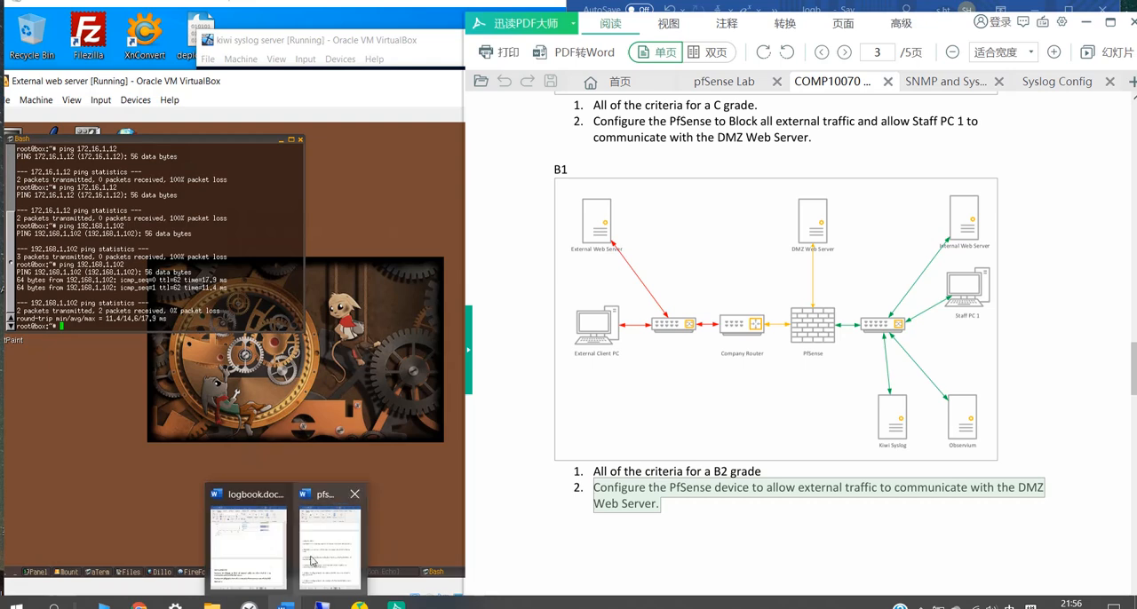
click(254, 533)
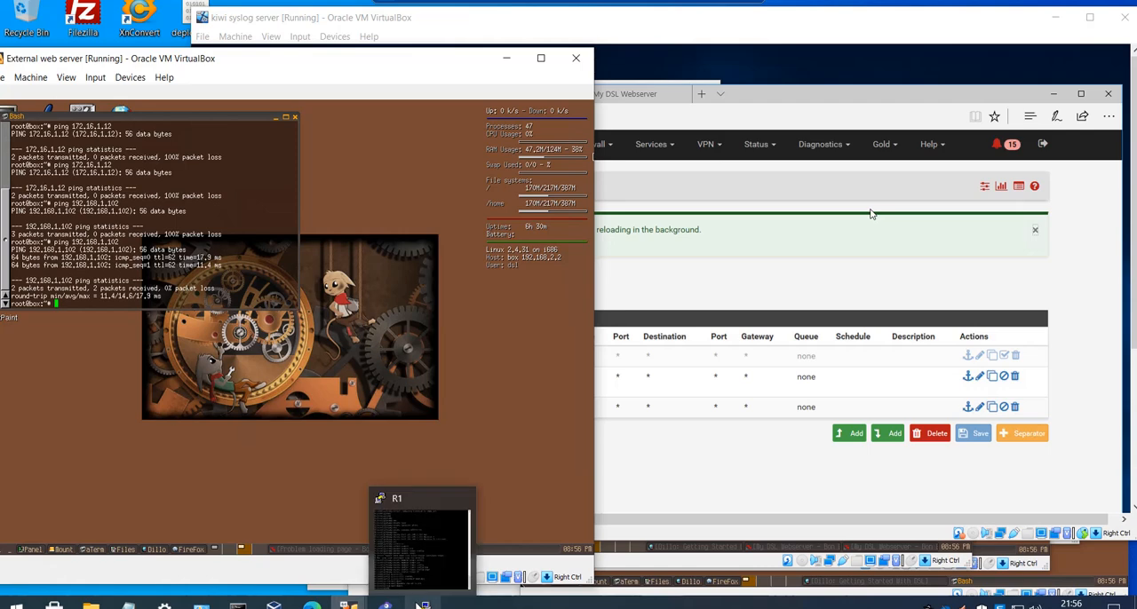
click(405, 559)
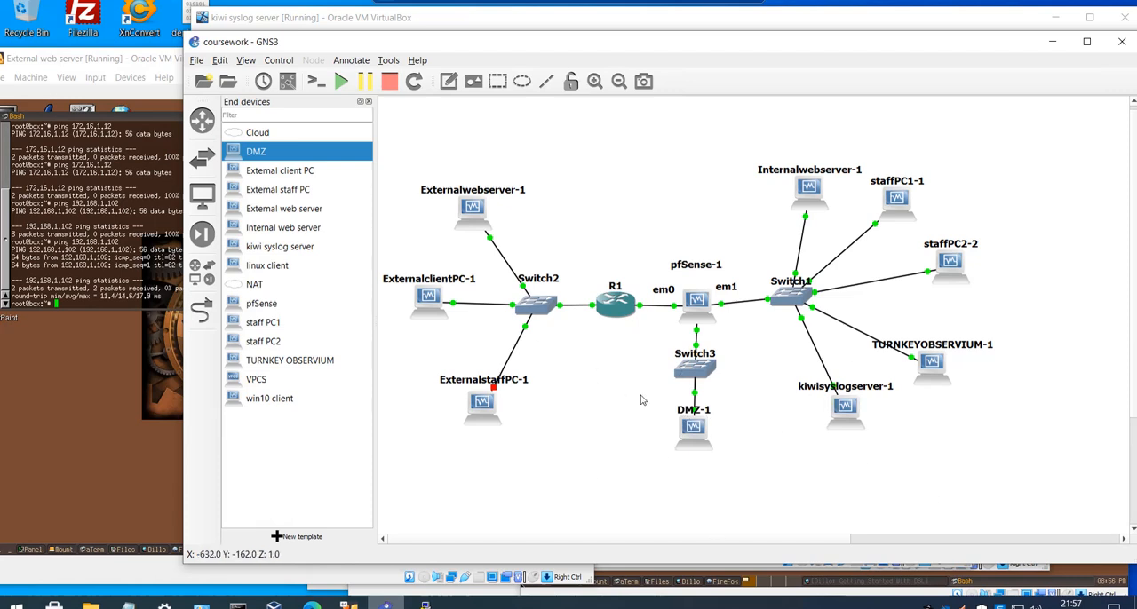
click(1052, 41)
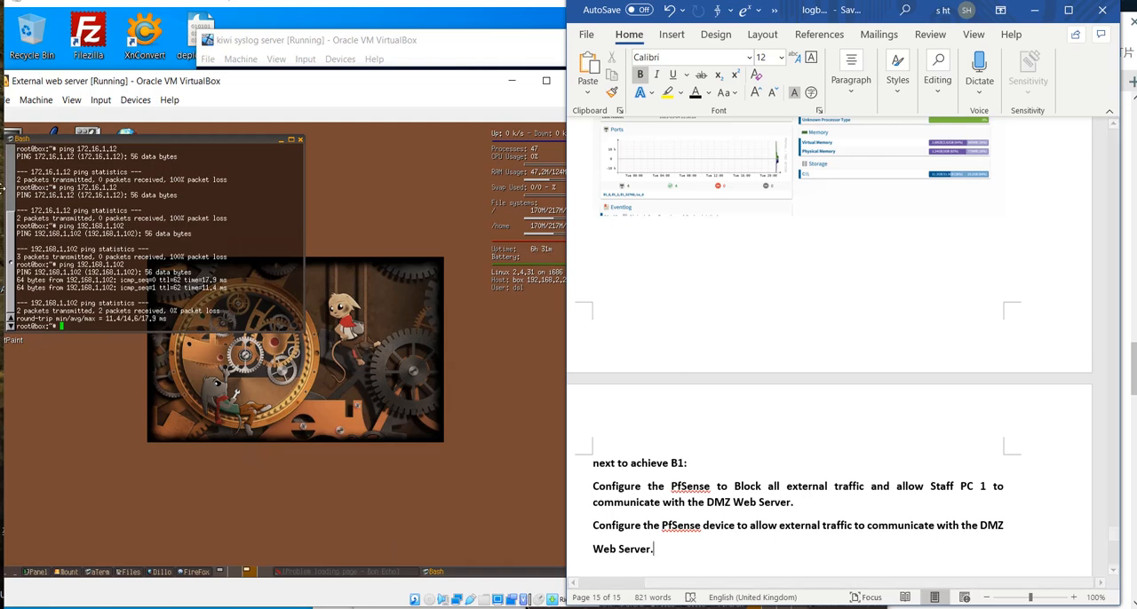
- Reposition the External web server window on the remote desktop and recall ping 172.16.1.12 in its terminal
key(alt+Tab)
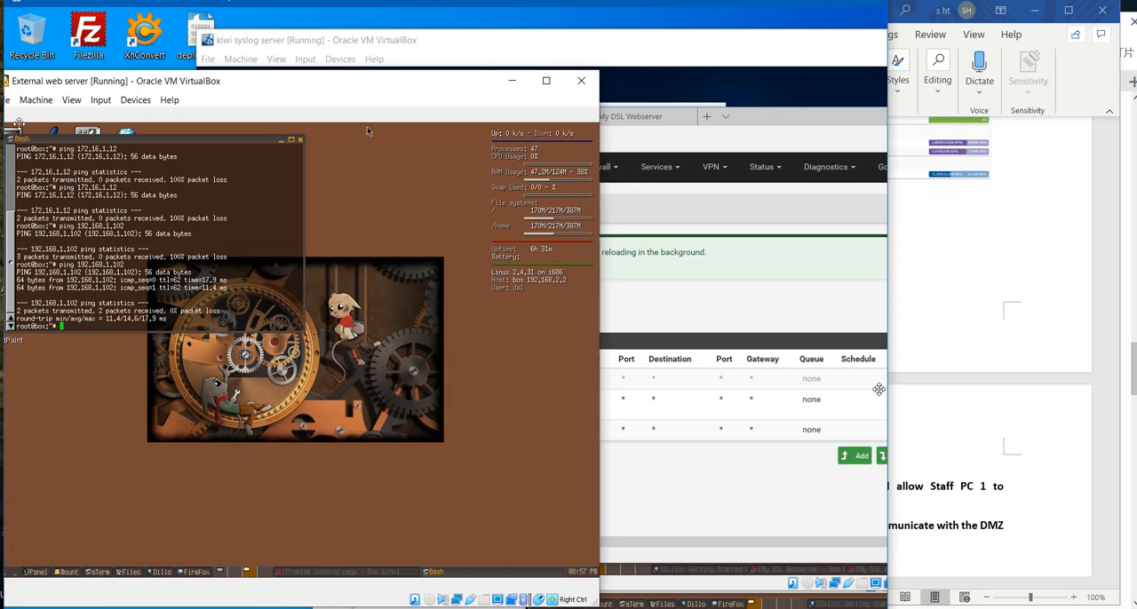
drag(214, 86, 292, 86)
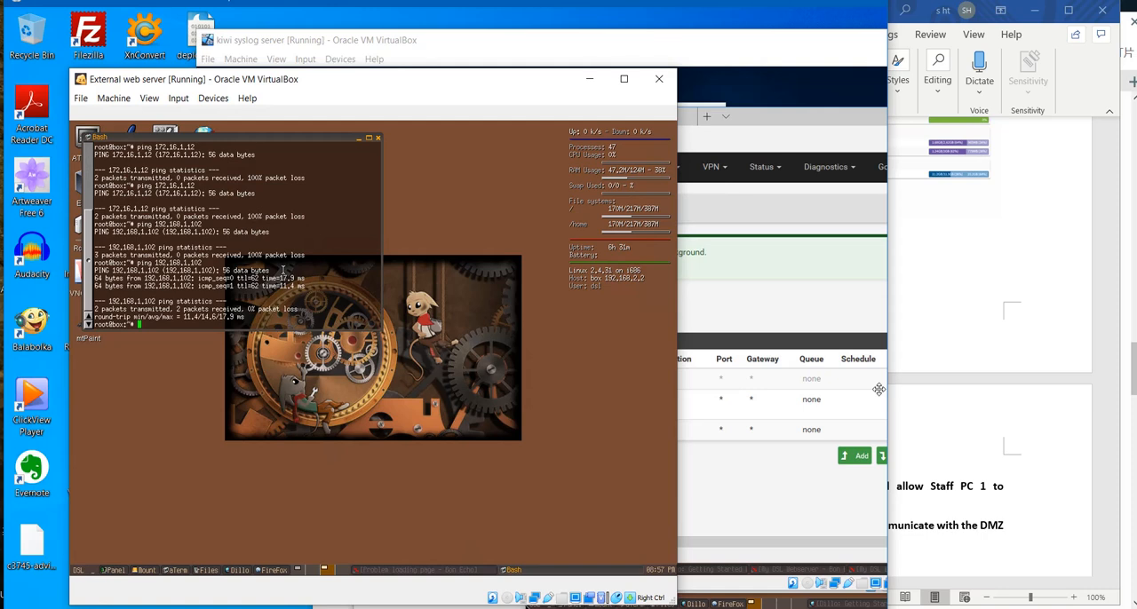
key(Up)
key(Up)
key(Up)
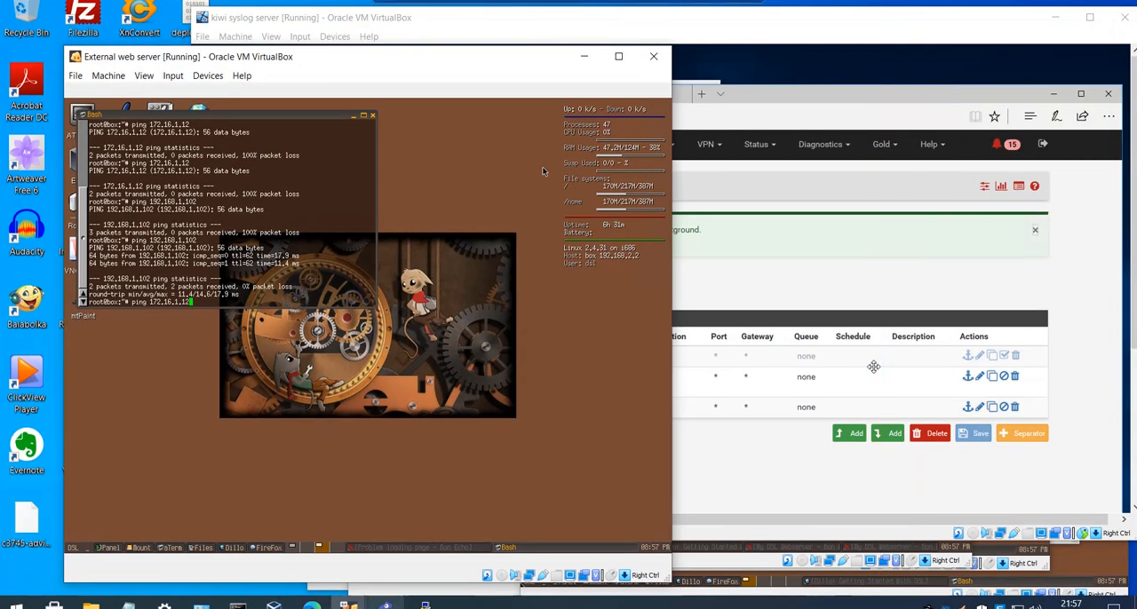
- Bring the Internal web server and DMZ virtual machine windows forward to check their host addresses
click(349, 606)
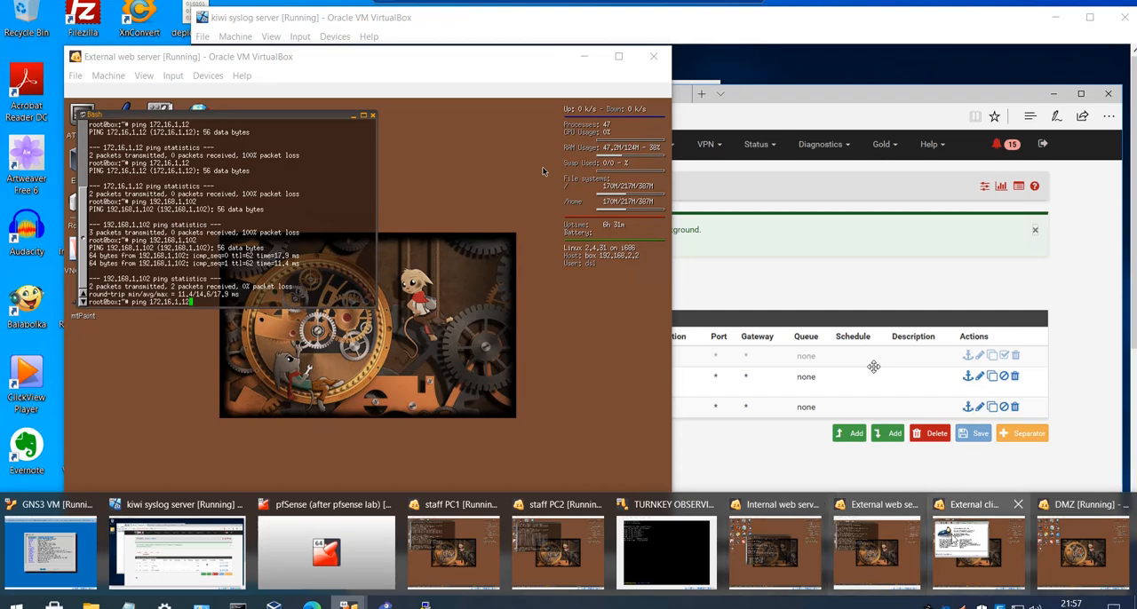
click(808, 520)
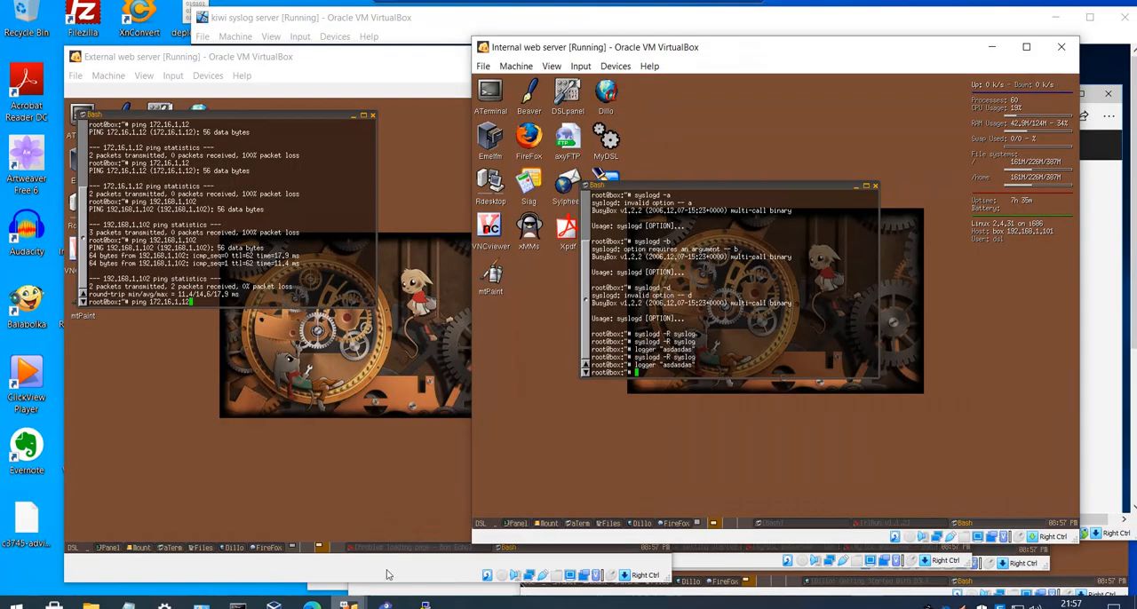
mouse_move(385, 604)
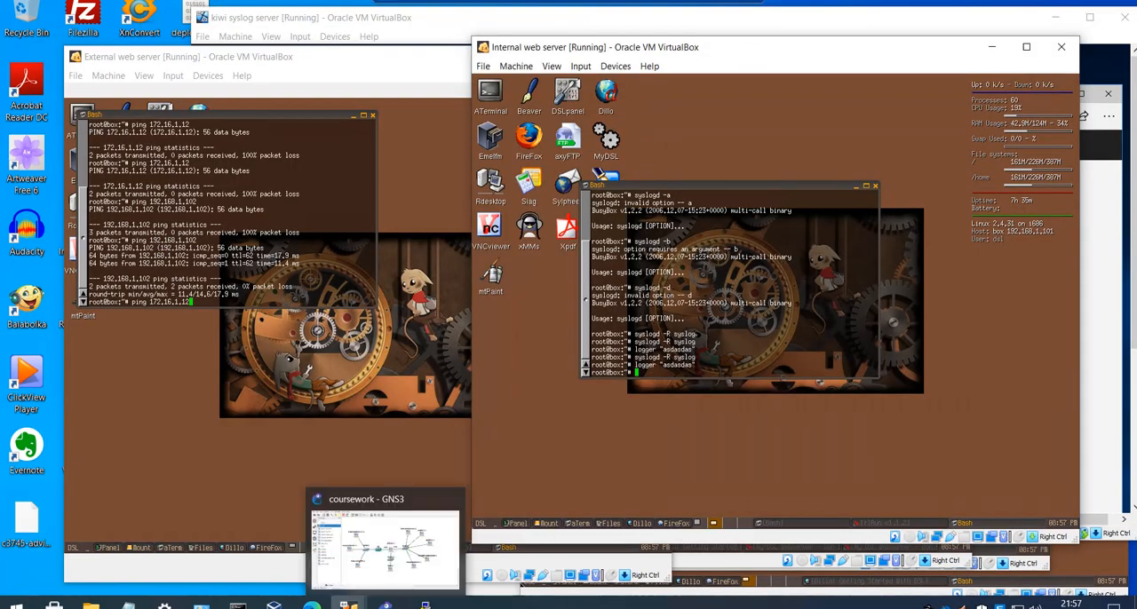
click(349, 605)
click(1081, 547)
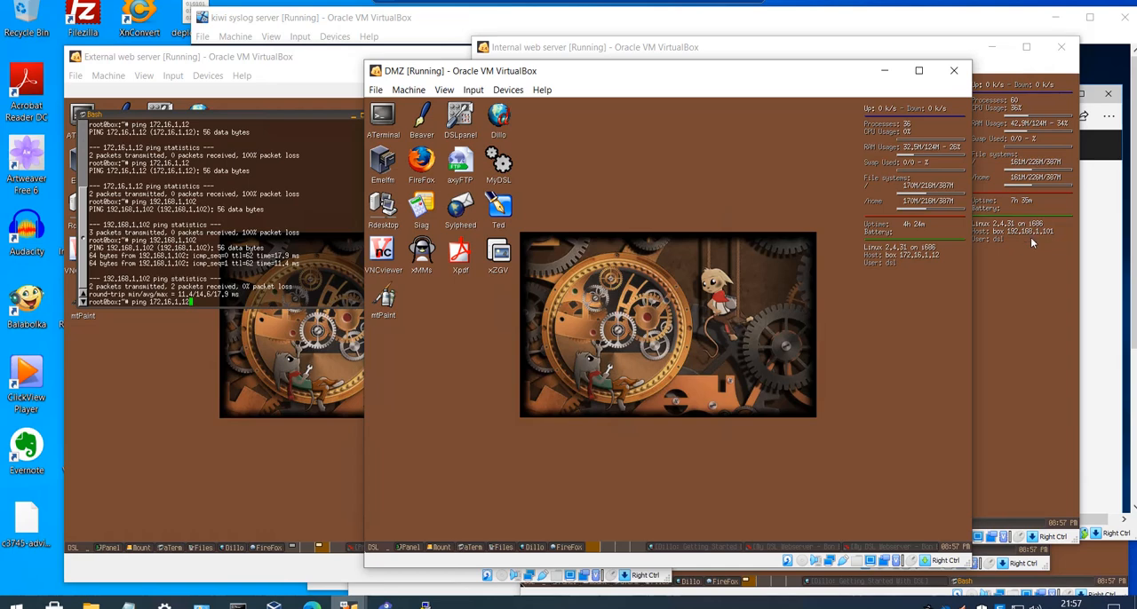
- Move the External web server window clear of the others and ping the DMZ server at 172.16.1.12 twice from its terminal
drag(199, 58, 168, 85)
key(Return)
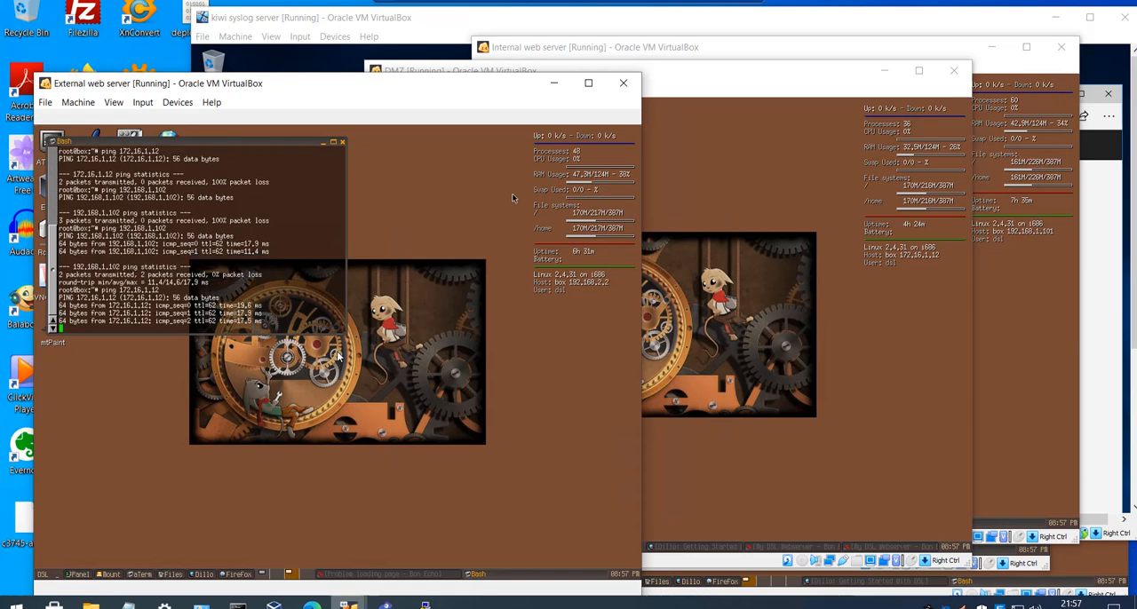
key(ctrl+c)
key(Up)
key(Up)
key(Down)
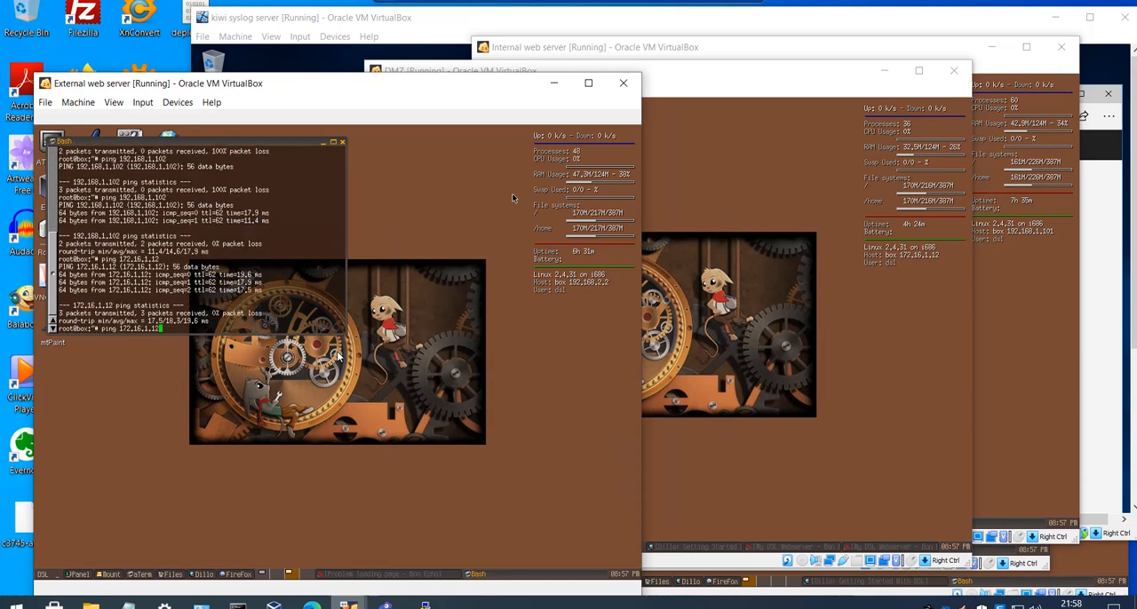
key(Return)
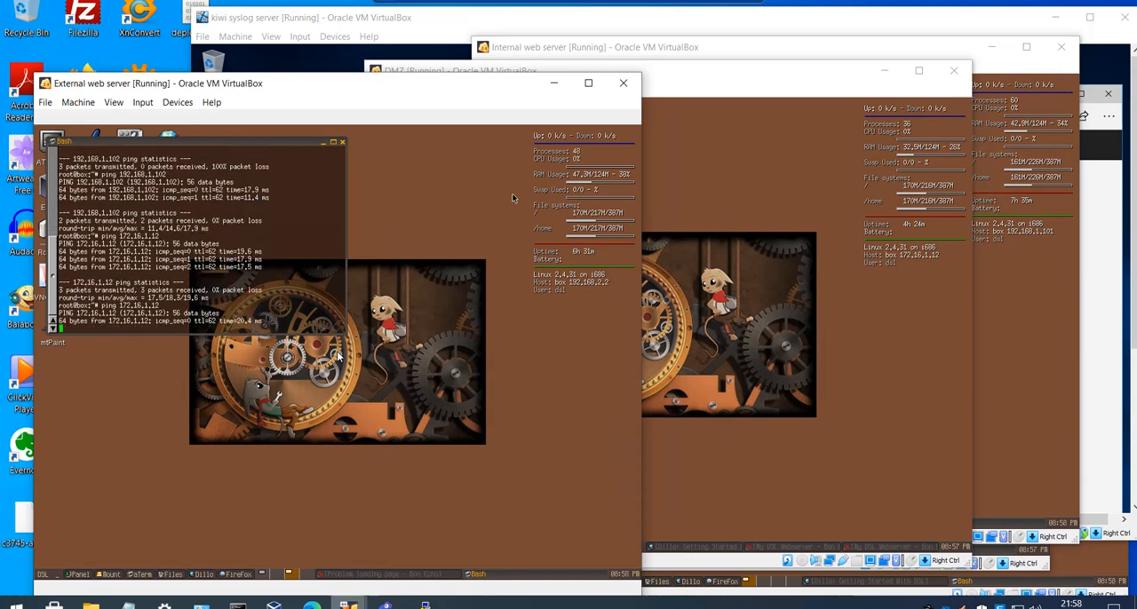
- Stop the running ping and ping 192.168.1.102 from the External web server's terminal, stopping it after a few replies
key(ctrl+c)
key(Up)
key(Up)
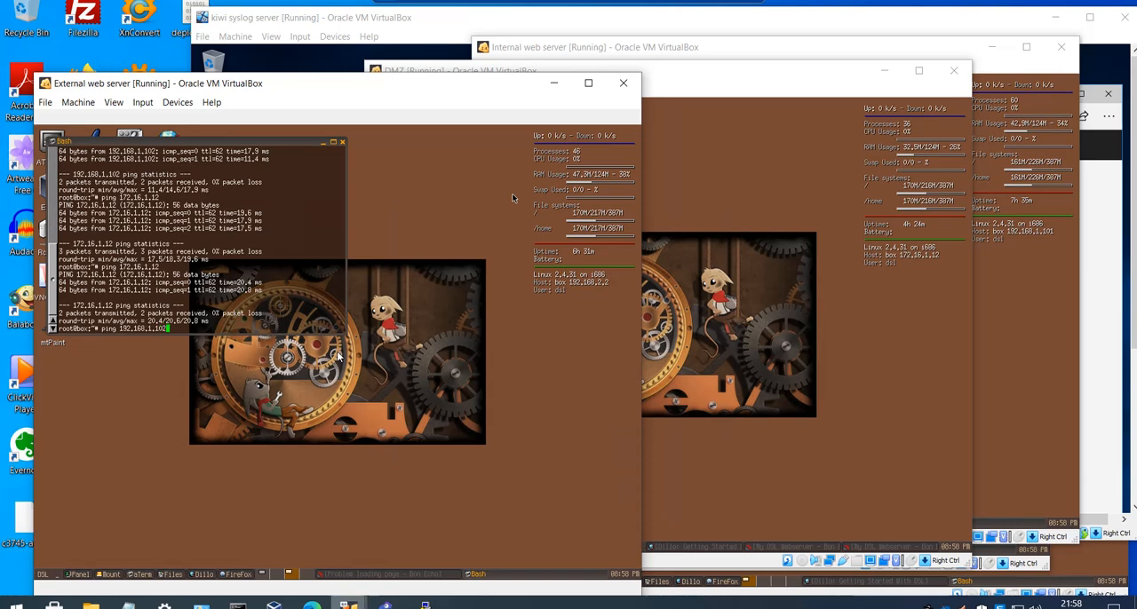
key(Return)
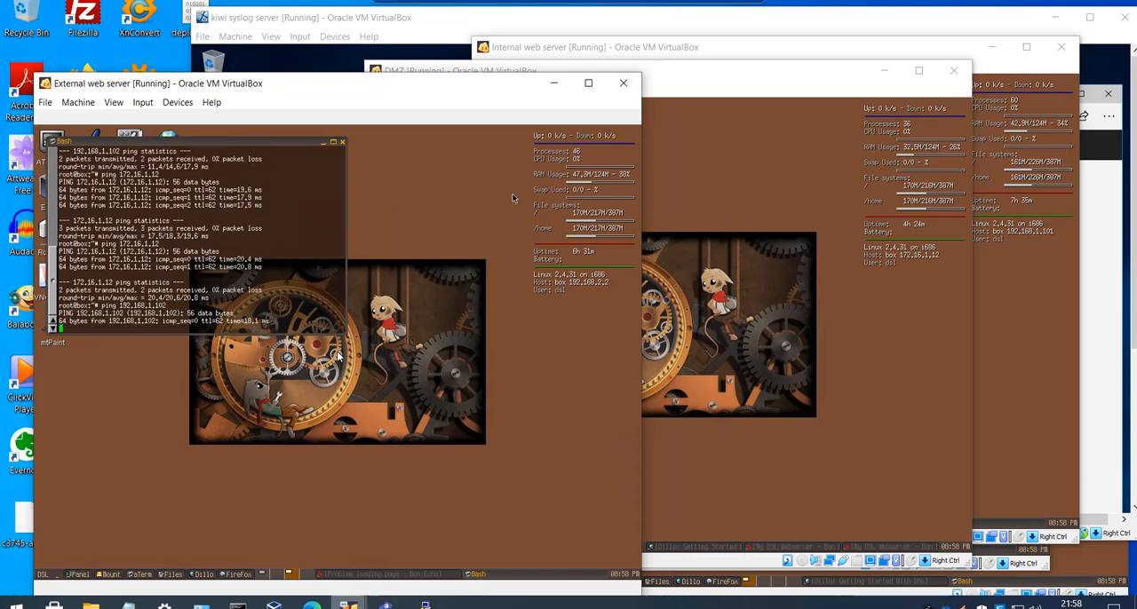
key(ctrl+c)
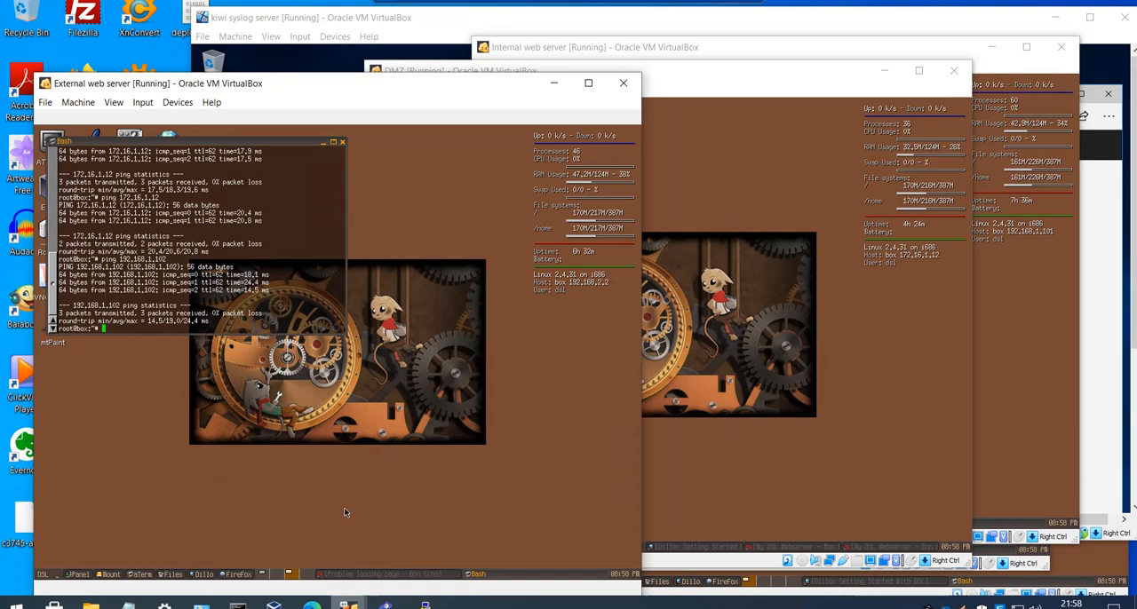
- Switch to the Kiwi syslog server's pfSense page and enable the disabled IPv4 block rule in the WAN firewall rules
mouse_move(349, 605)
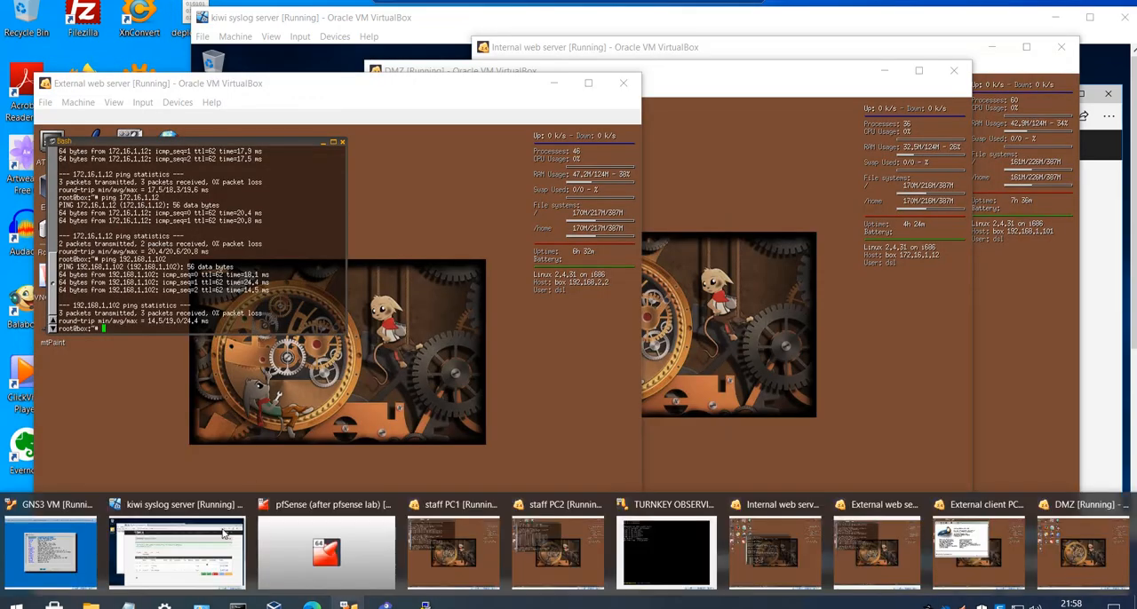
click(225, 533)
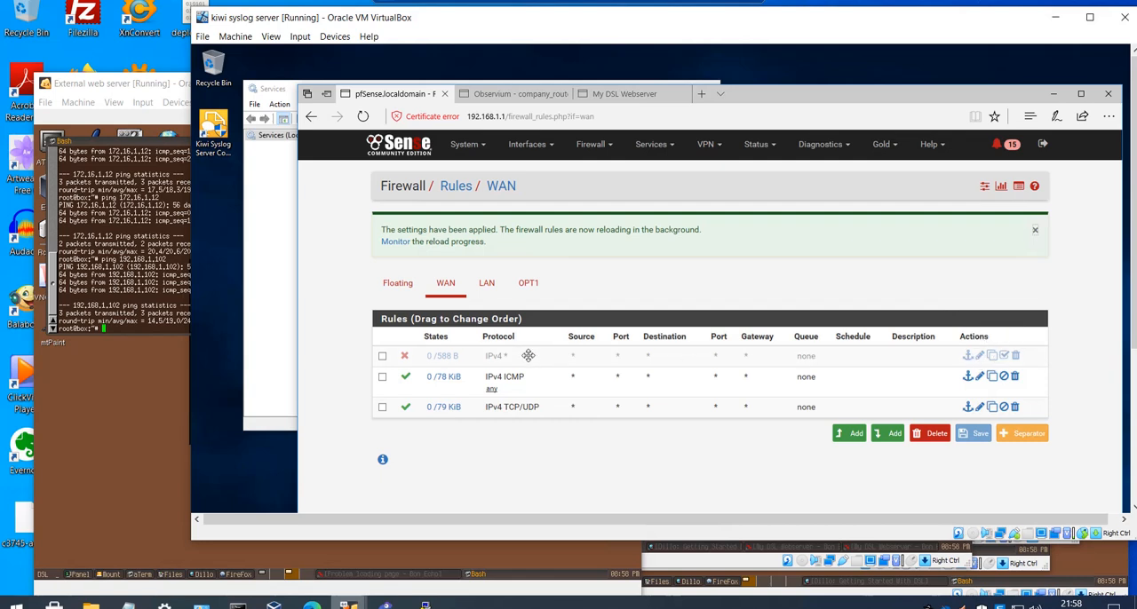
click(1004, 355)
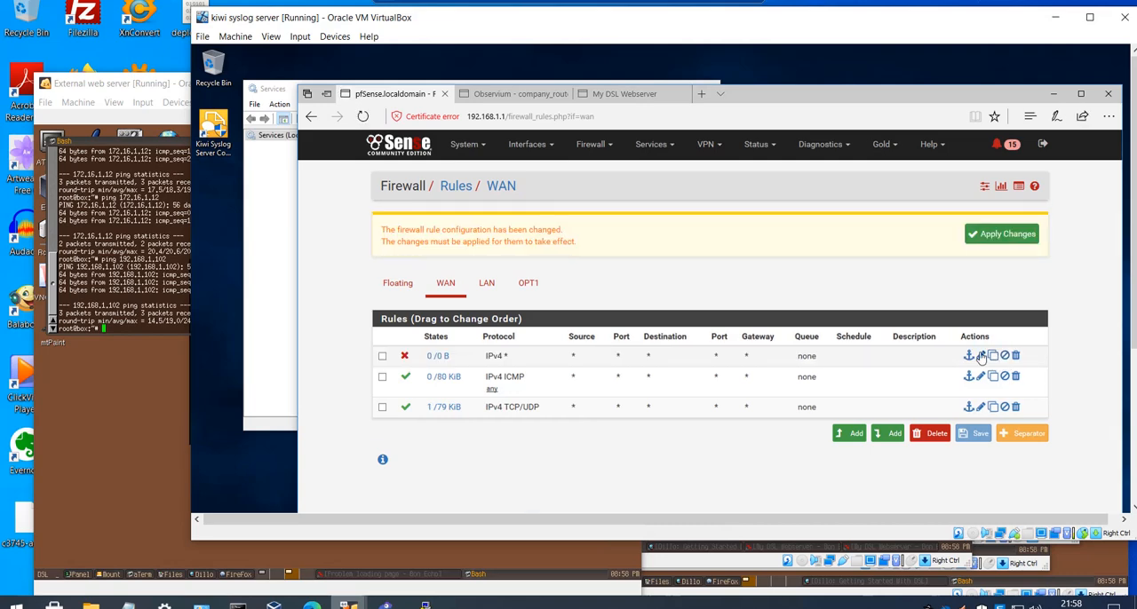
- Open the WAN IPv4 block rule for editing and set its source type to Network
click(980, 355)
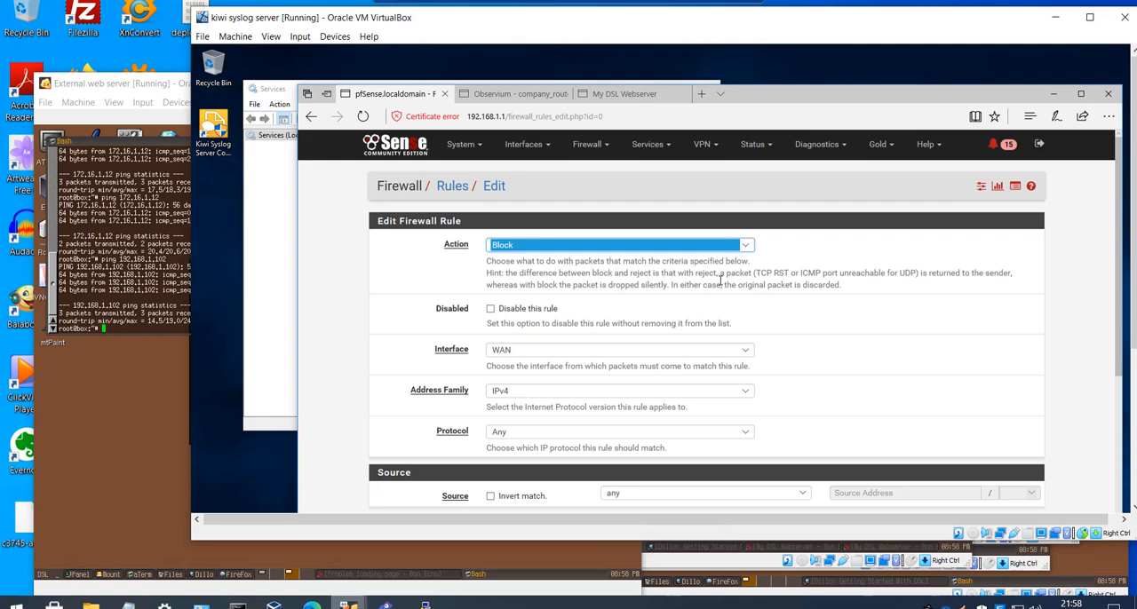
scroll(732, 346, down, 1)
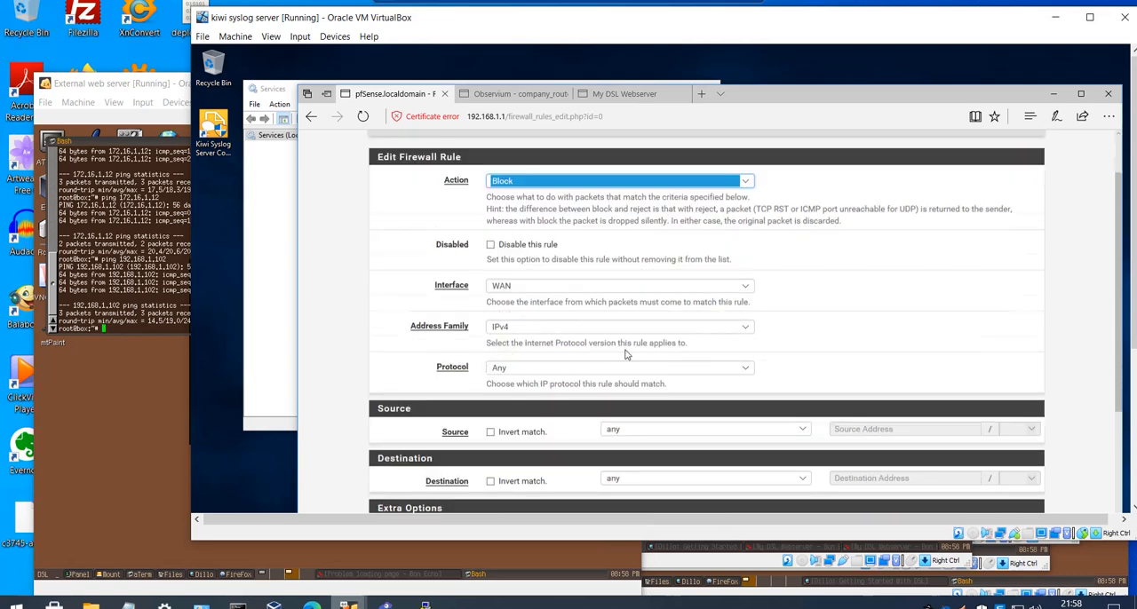
scroll(627, 351, down, 3)
scroll(637, 340, up, 4)
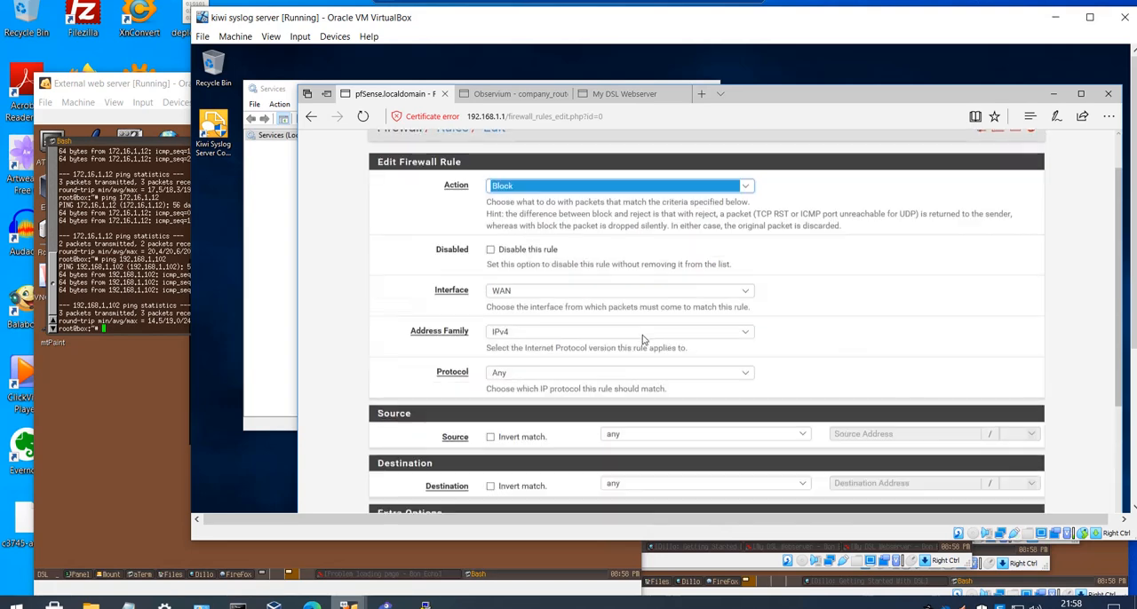
scroll(644, 339, down, 3)
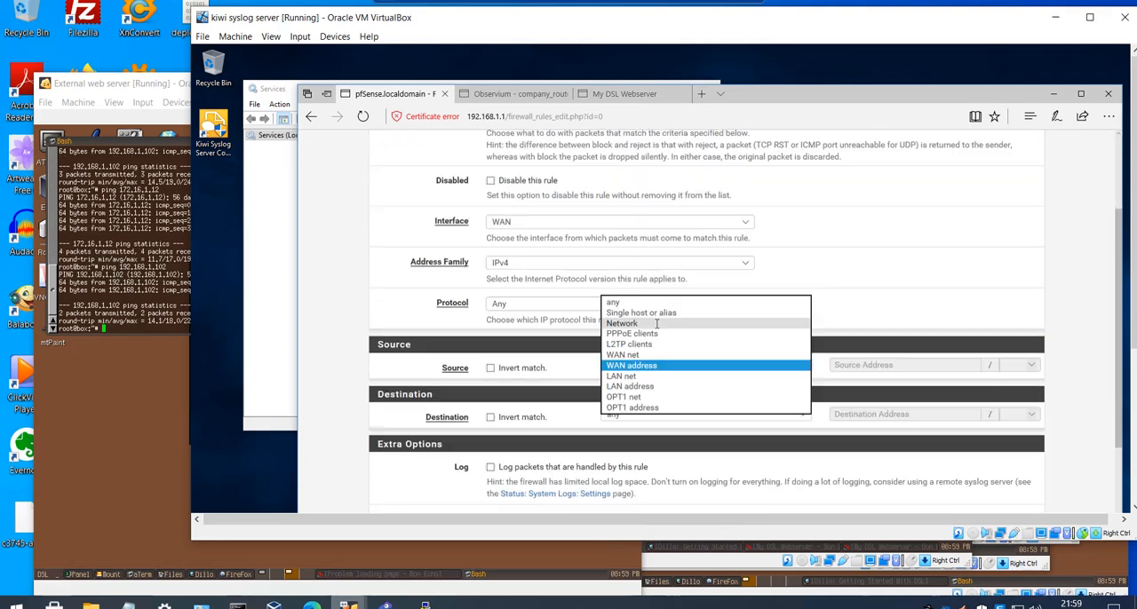
click(656, 324)
click(843, 367)
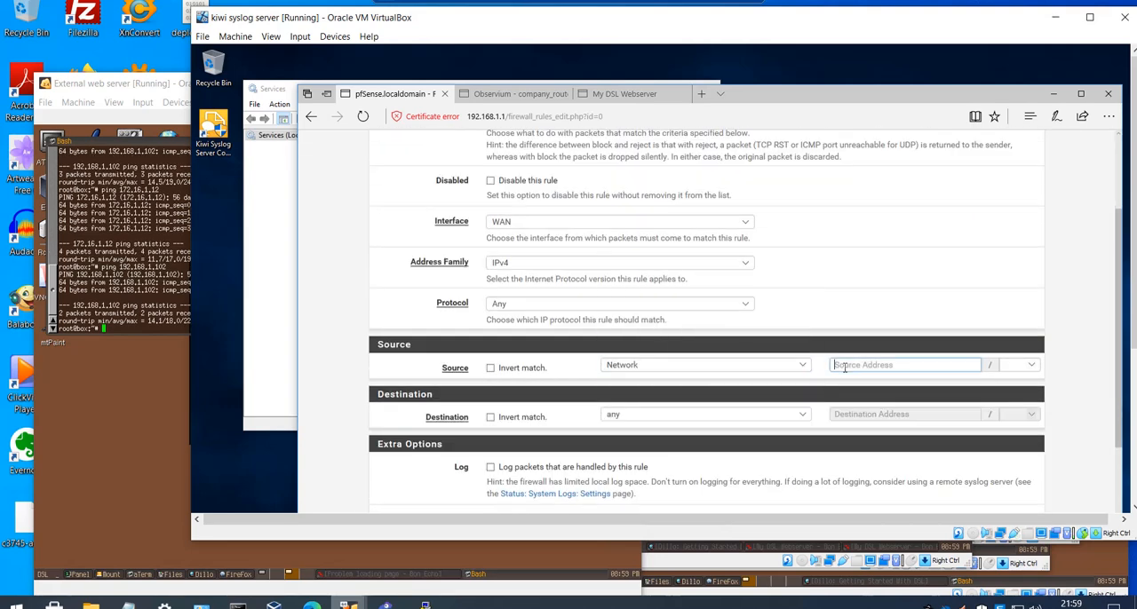
text(172)
key(BackSpace)
key(BackSpace)
- Check the External web server's host address and set the block rule's source network to 192.168.2.0/24
click(191, 349)
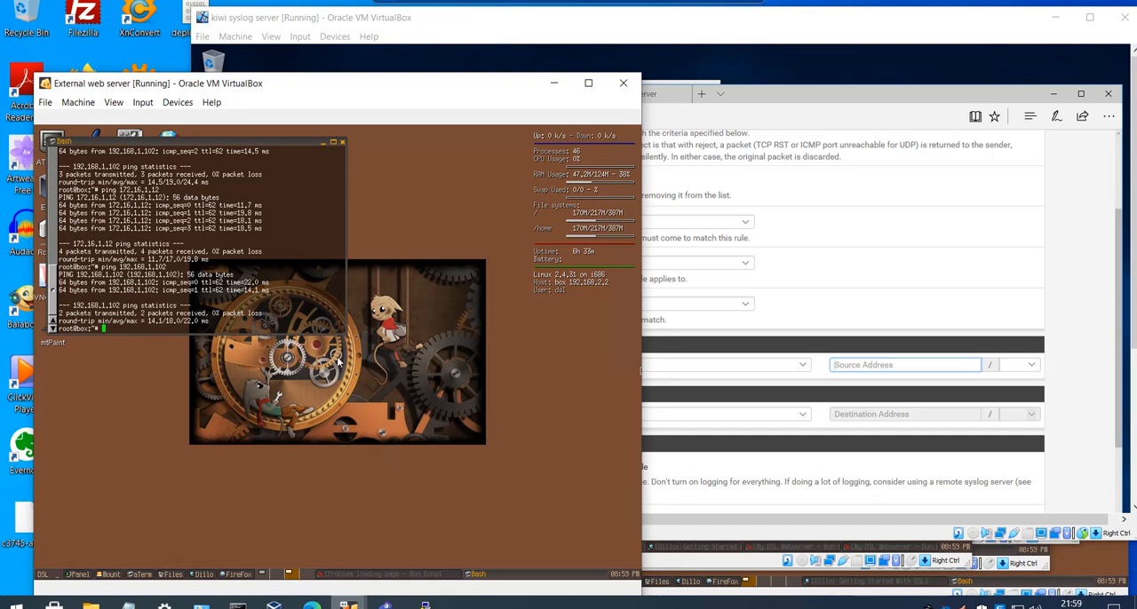
drag(414, 88, 234, 84)
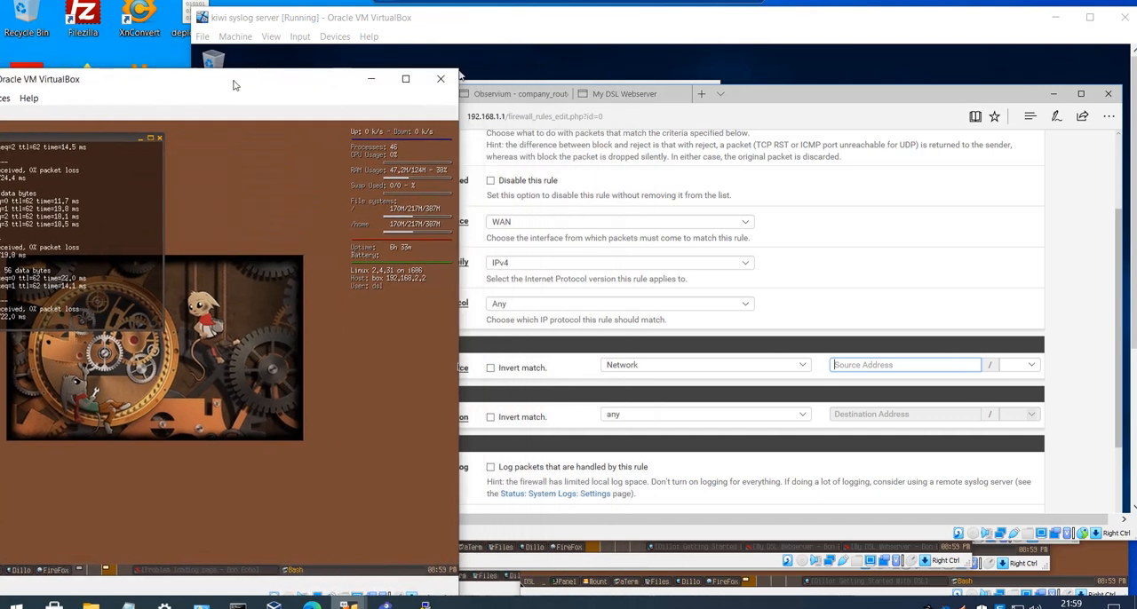
click(882, 363)
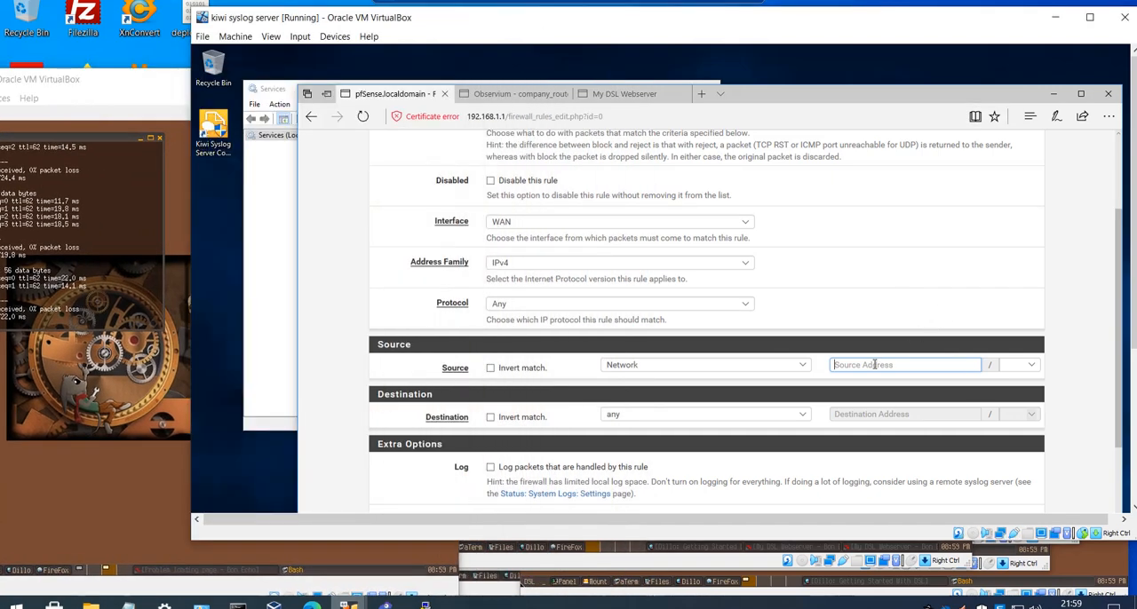
text(192.168.2.0)
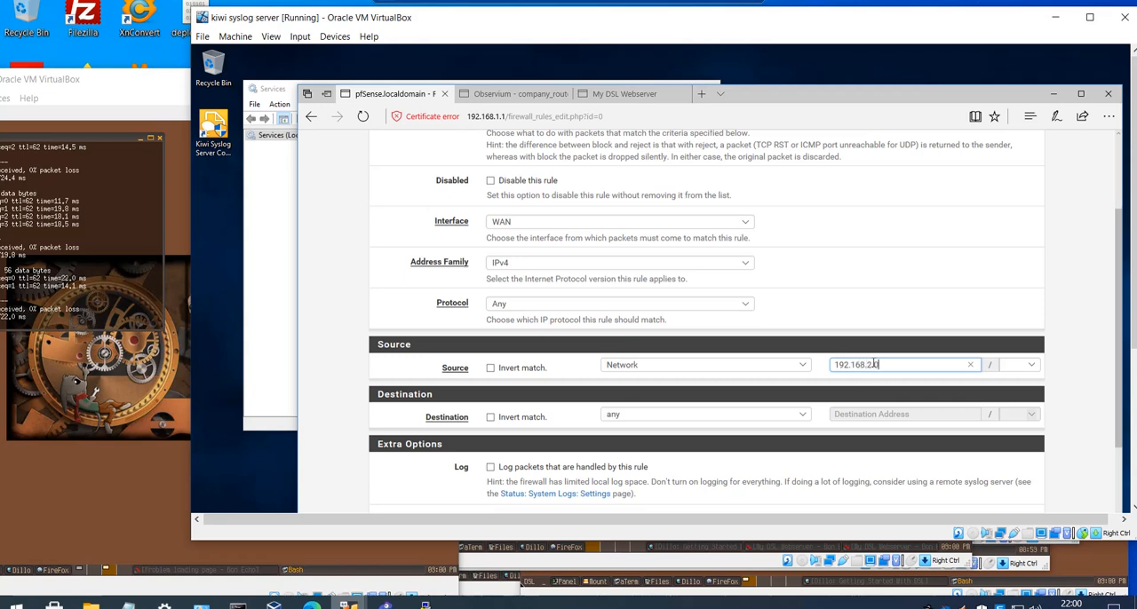
click(108, 79)
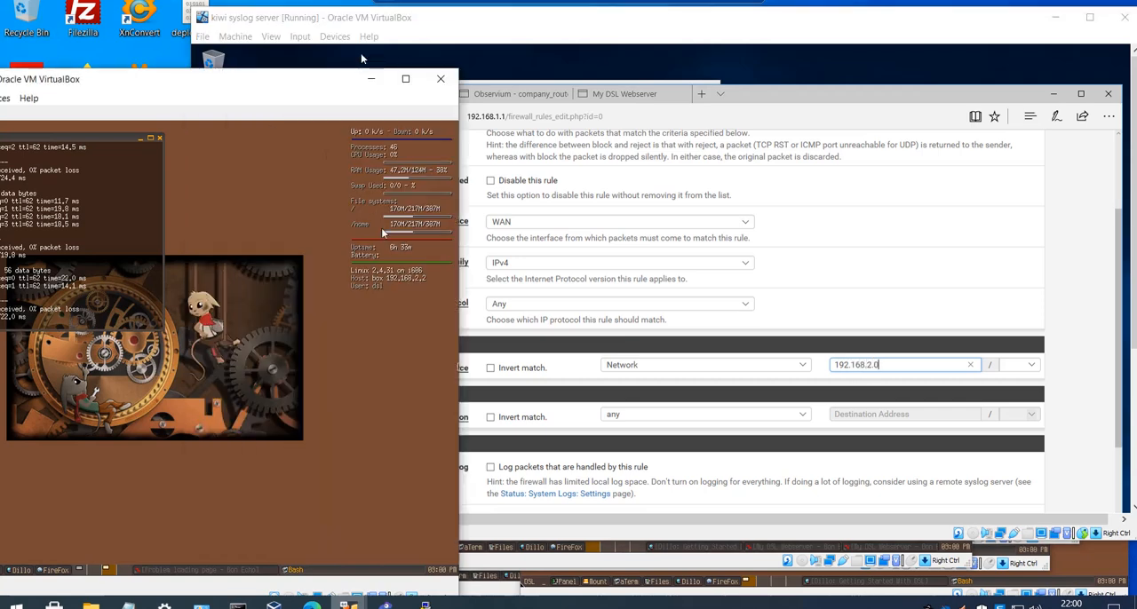
click(1021, 365)
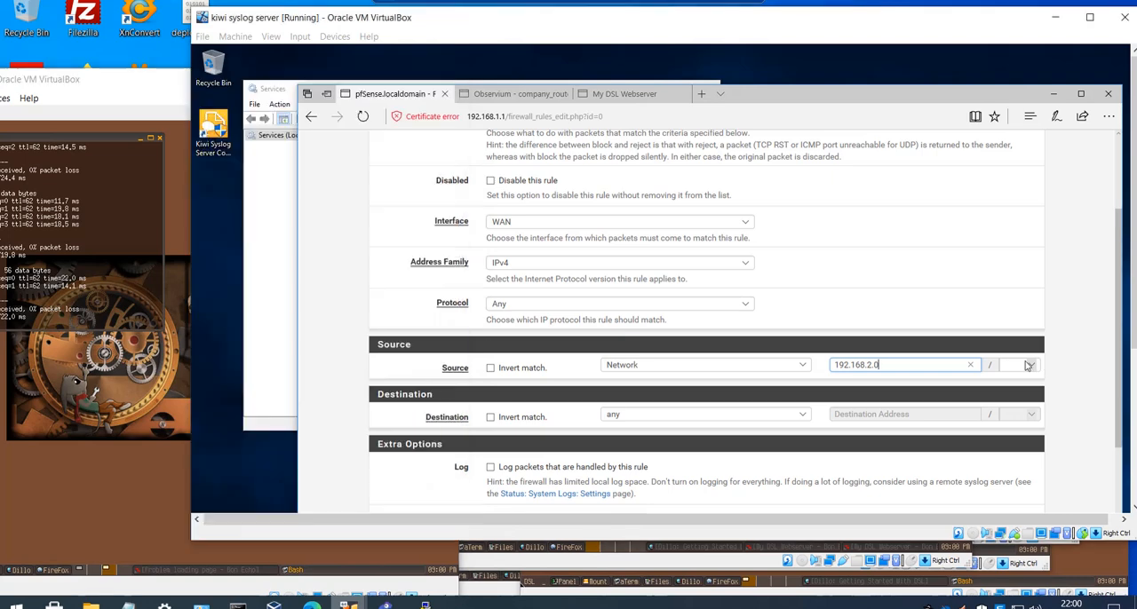
click(1012, 322)
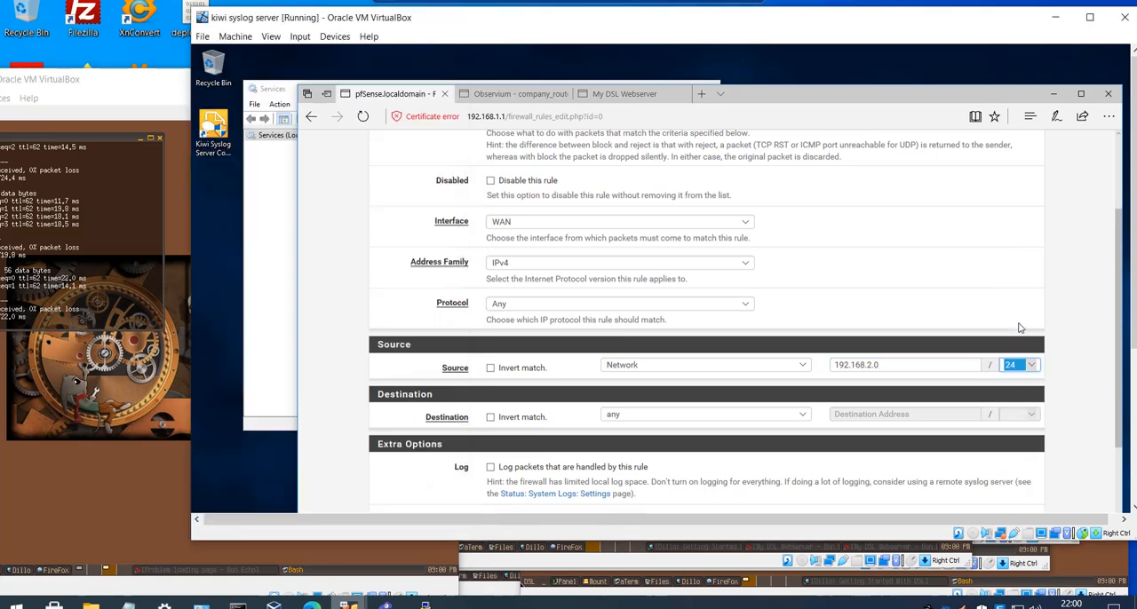
- Save the edited block rule and apply the WAN firewall changes
scroll(825, 338, down, 4)
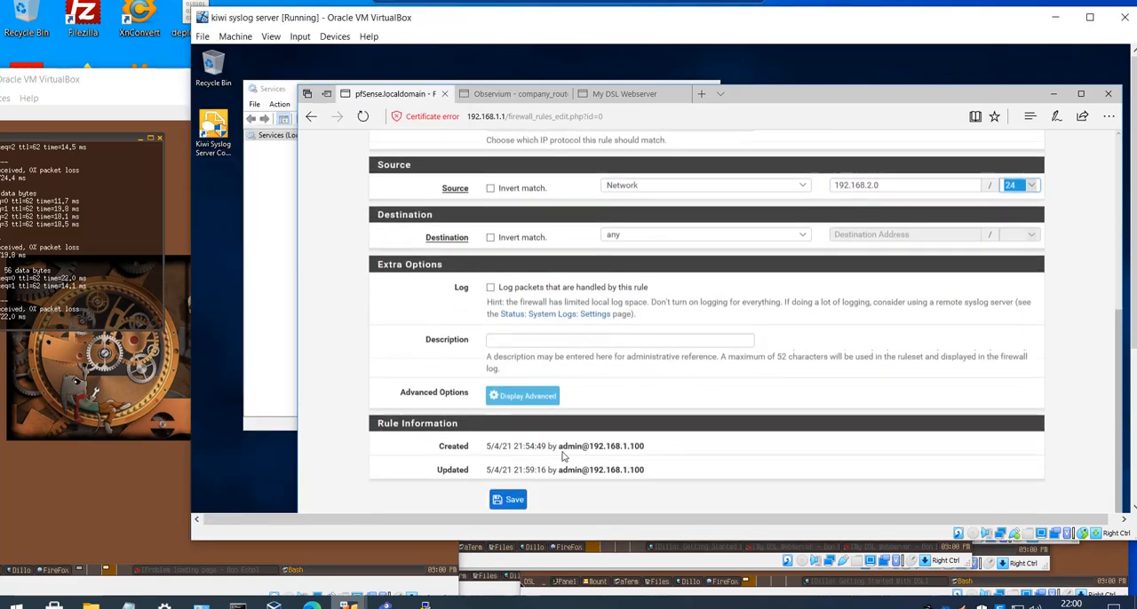
click(512, 494)
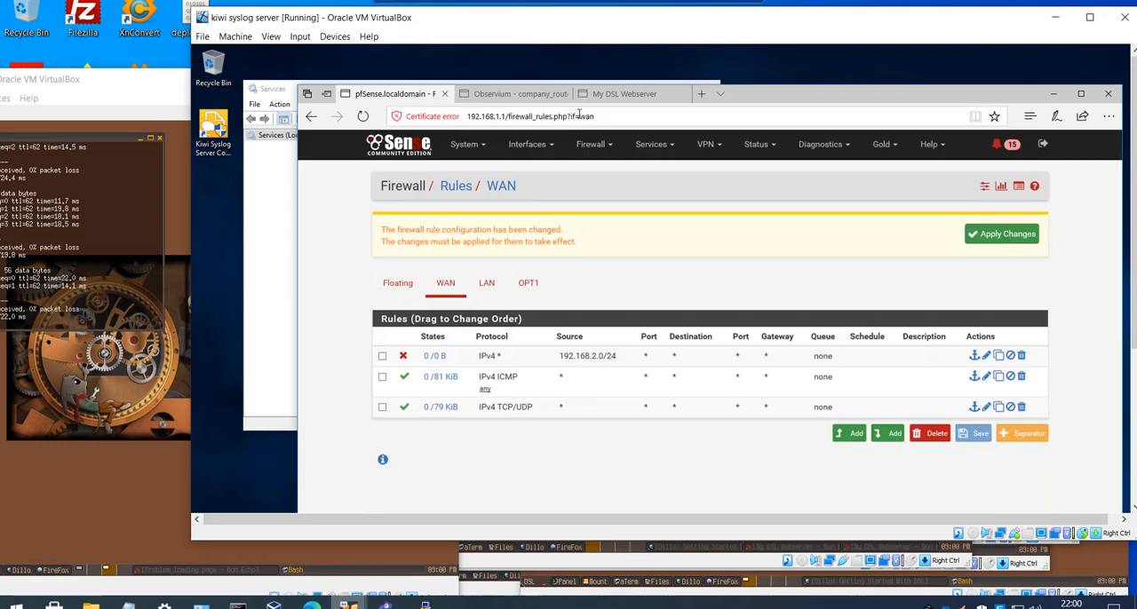
click(977, 236)
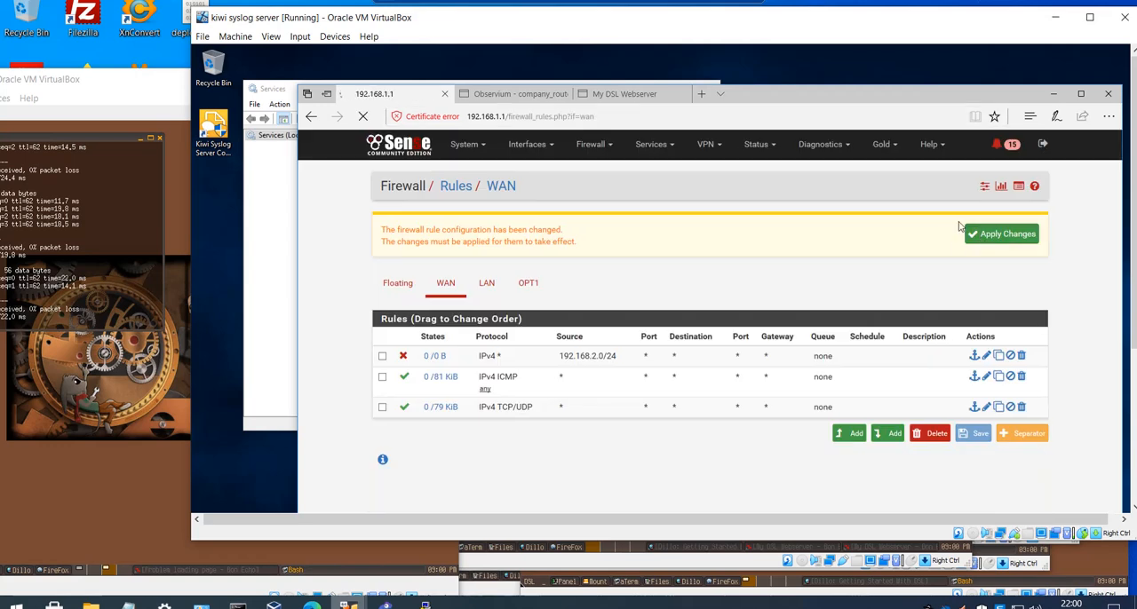
- Arrange the Kiwi and External web server windows, ping 172.16.1.12 from the External web server's terminal and stop it after a few seconds
drag(409, 13, 586, 19)
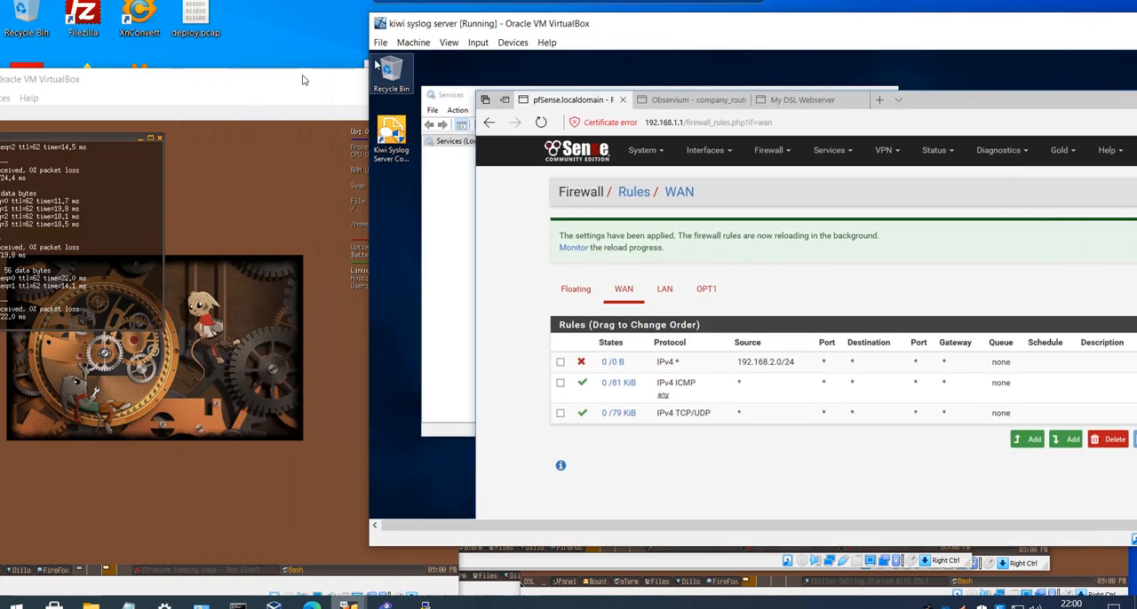
drag(307, 78, 518, 63)
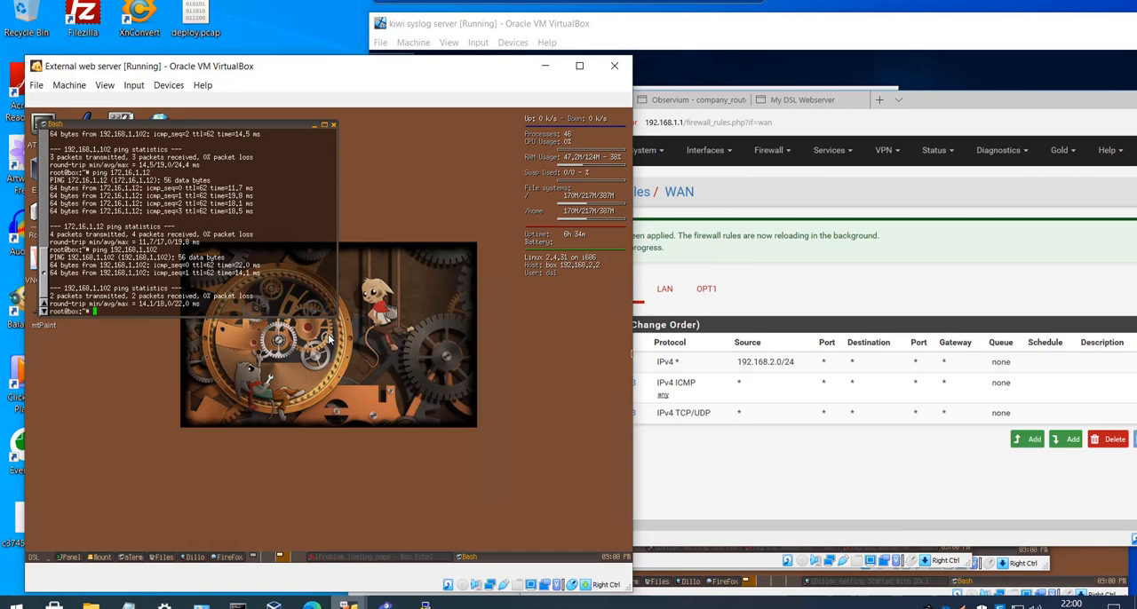
key(Up)
key(Up)
key(Return)
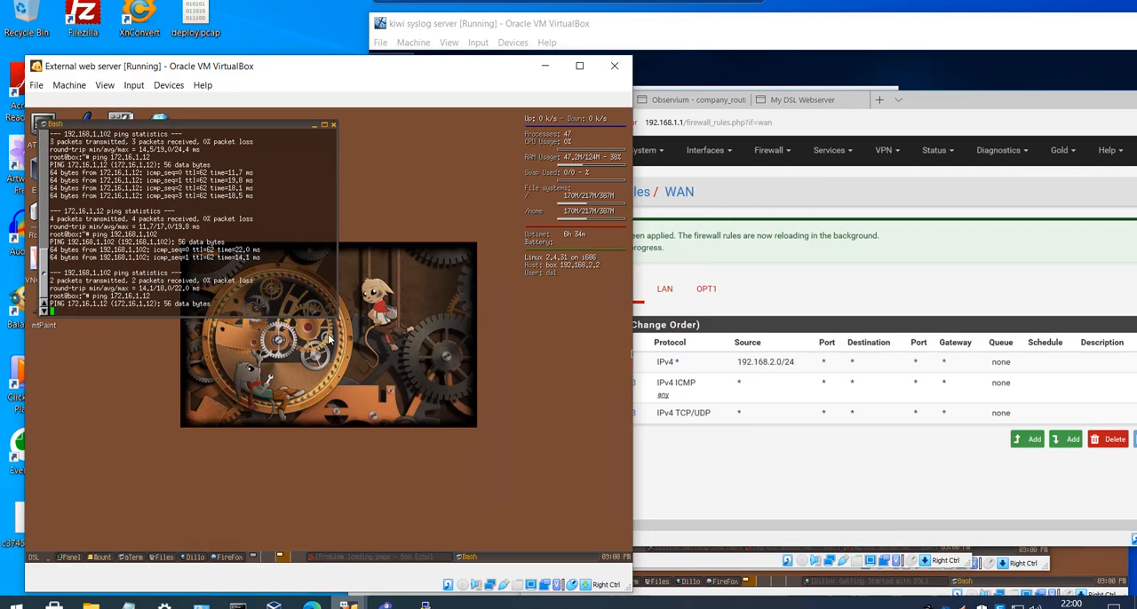
key(ctrl+c)
- Ping 192.168.1.102 from the External web server's terminal and stop it after a few seconds
key(Up)
key(Up)
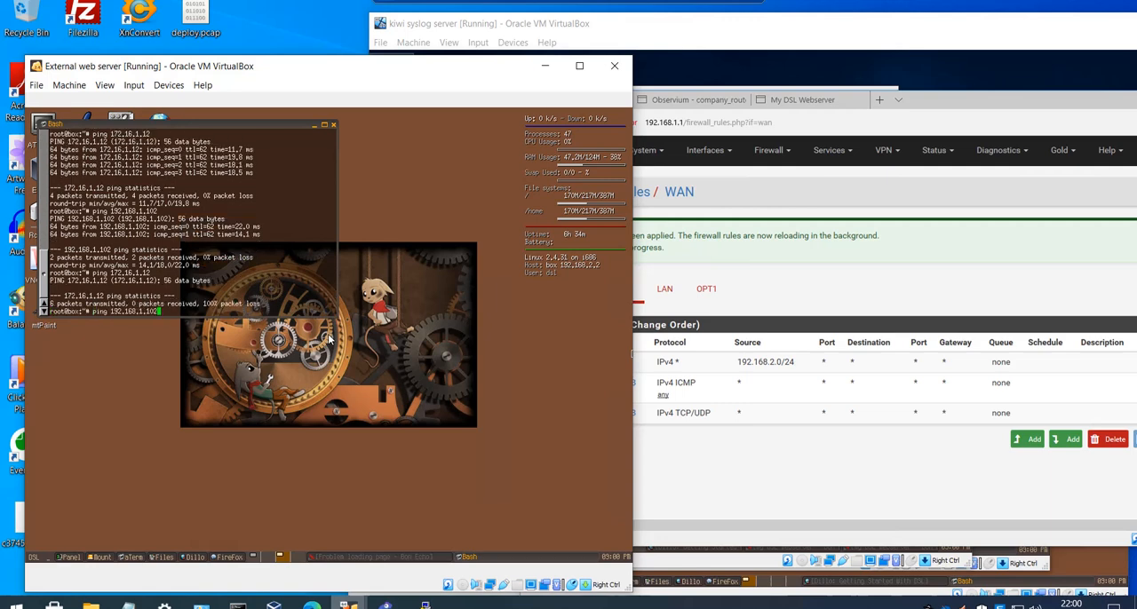
key(Return)
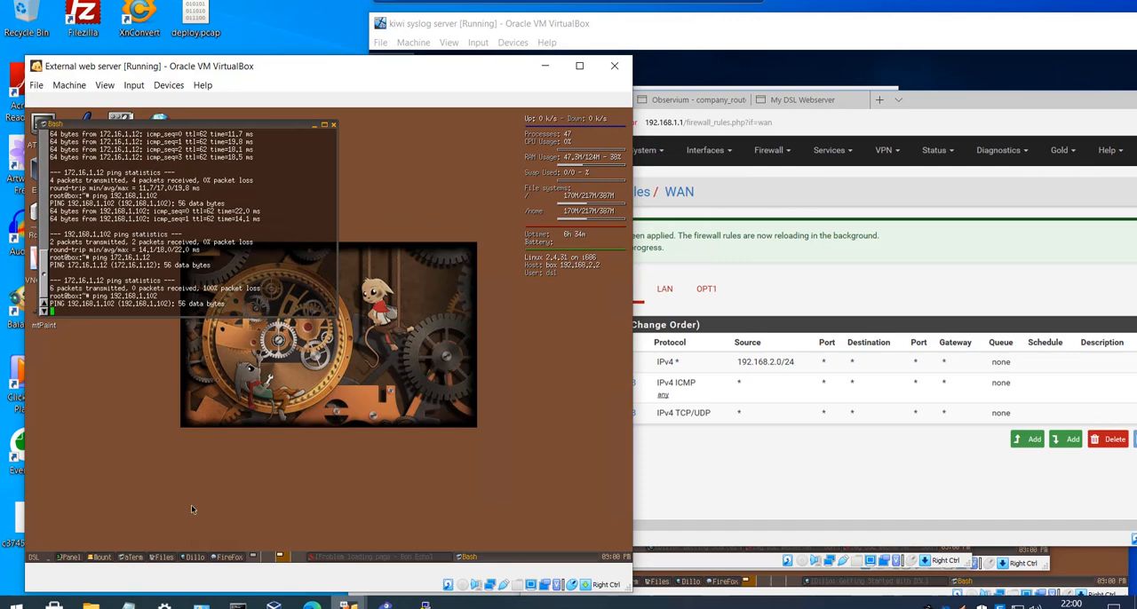
key(ctrl+c)
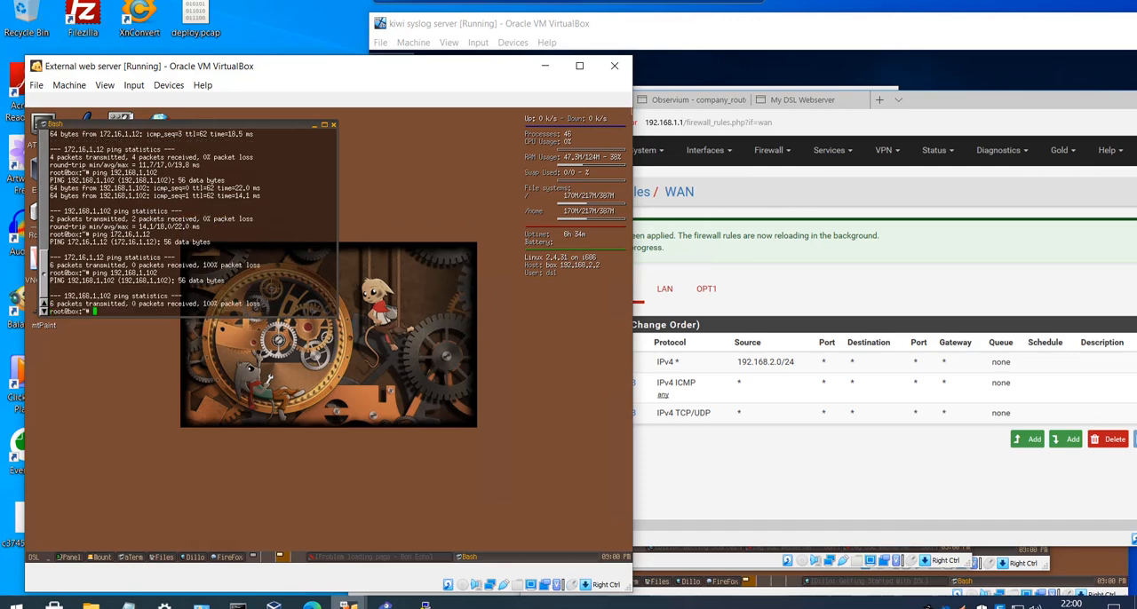
- Switch to the Word logbook, highlight "PfSense to Block all" in the B1 requirement, and return to the virtual machines
click(730, 6)
click(1063, 512)
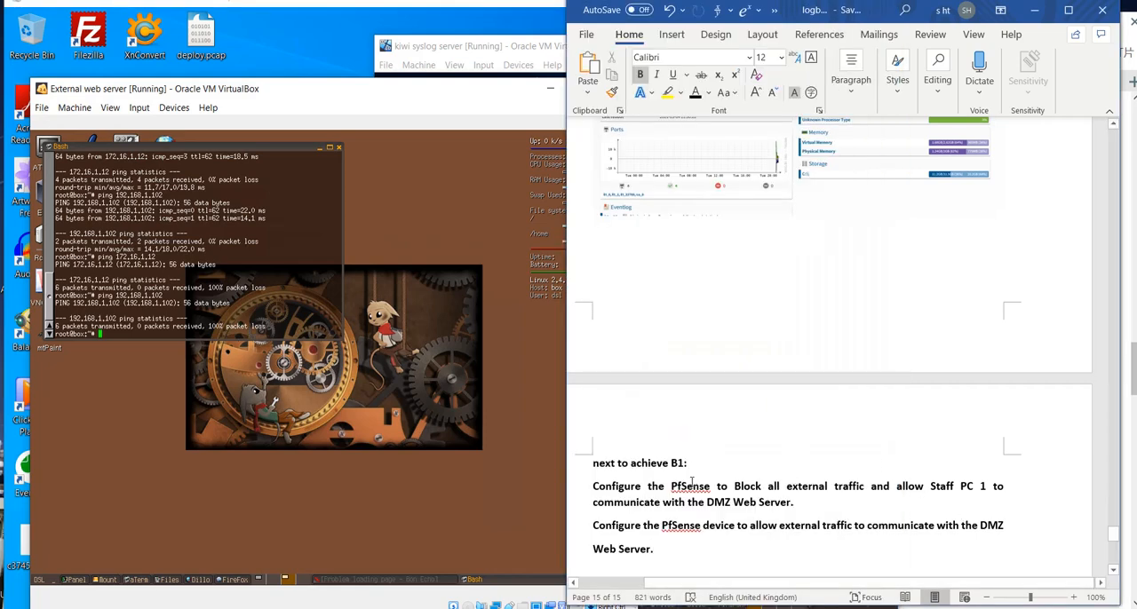
drag(691, 484, 781, 487)
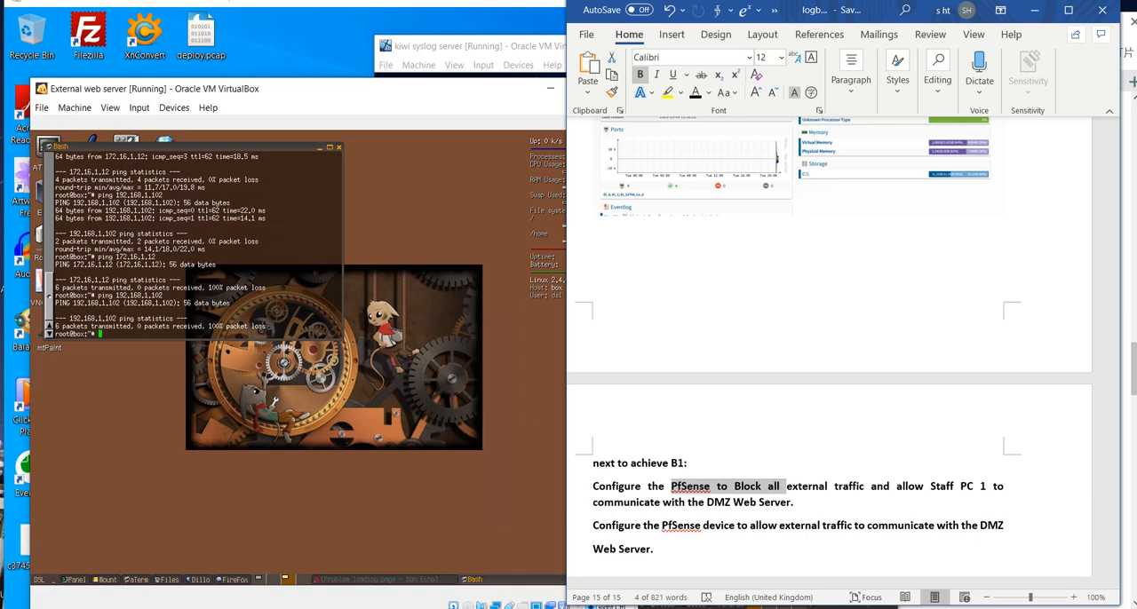
key(alt+Tab)
right_click(565, 133)
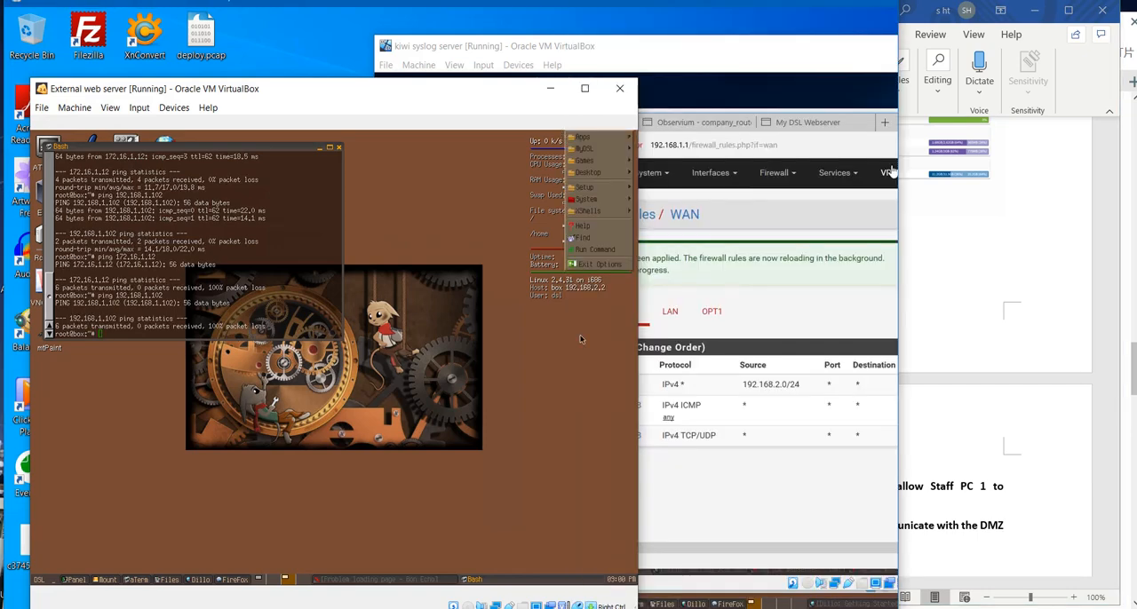
double_click(391, 1)
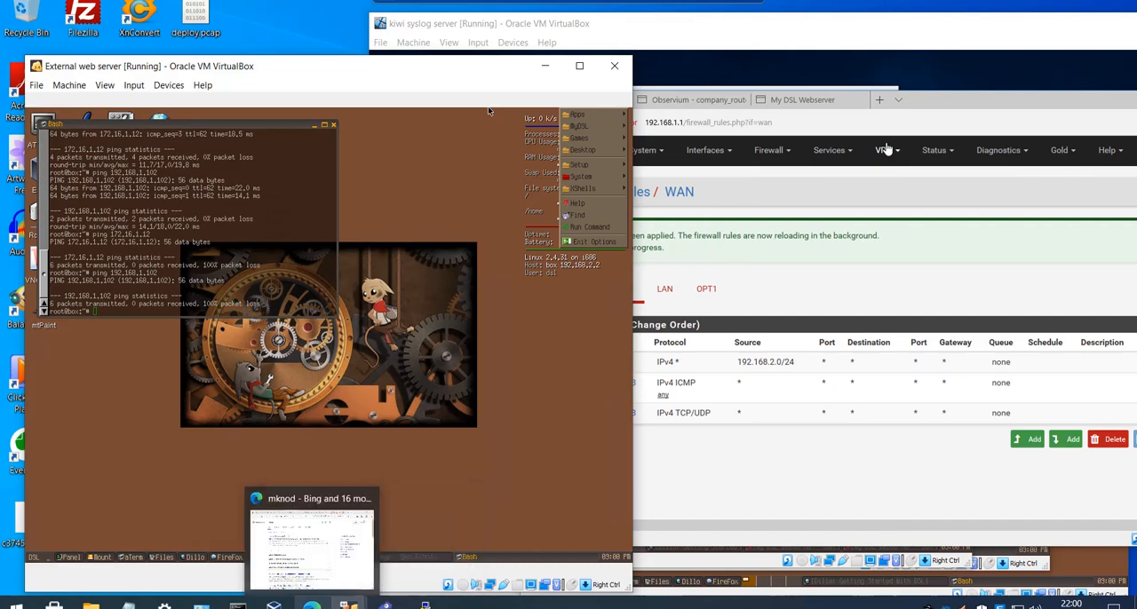
- Bring the staff PC1 virtual machine forward, minimise the External web server window and move staff PC1 into clear view
mouse_move(351, 606)
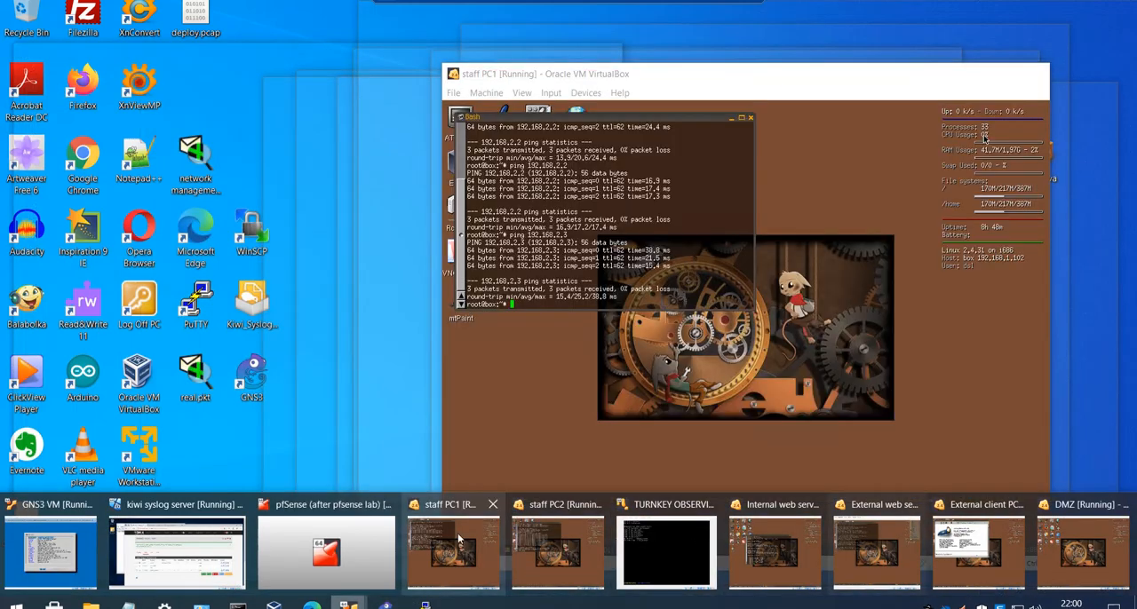
click(455, 538)
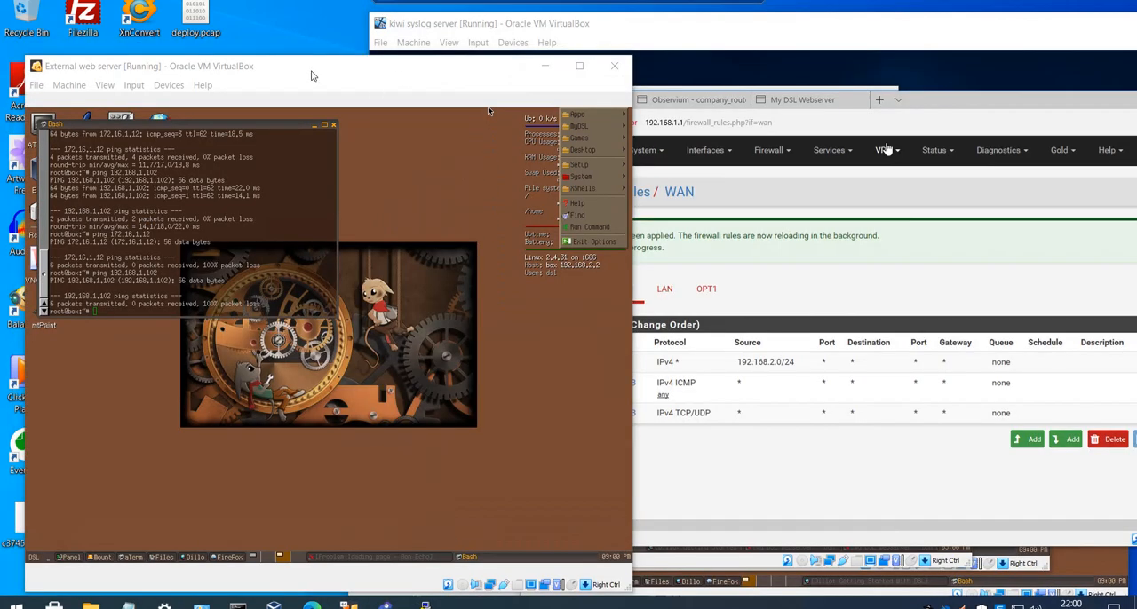
mouse_move(349, 606)
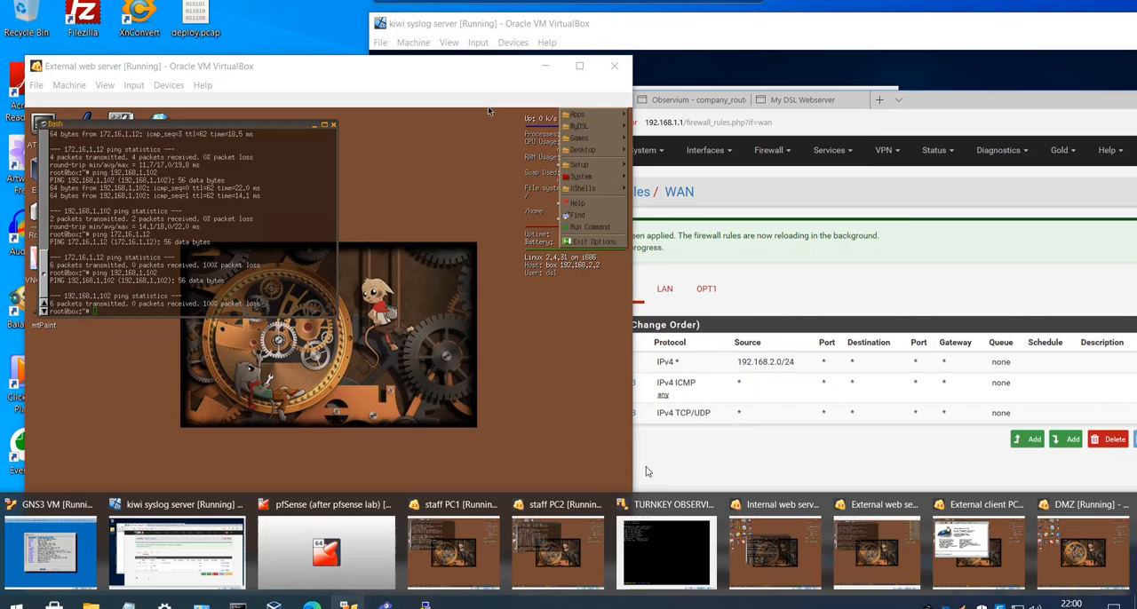
click(454, 542)
click(377, 69)
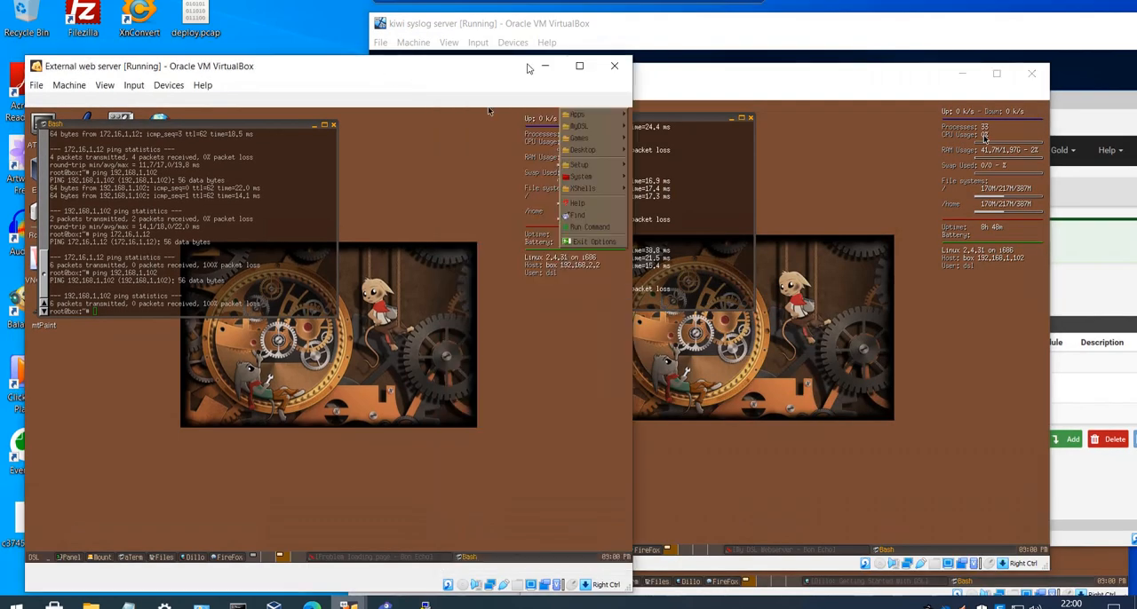
click(529, 68)
drag(557, 78, 225, 74)
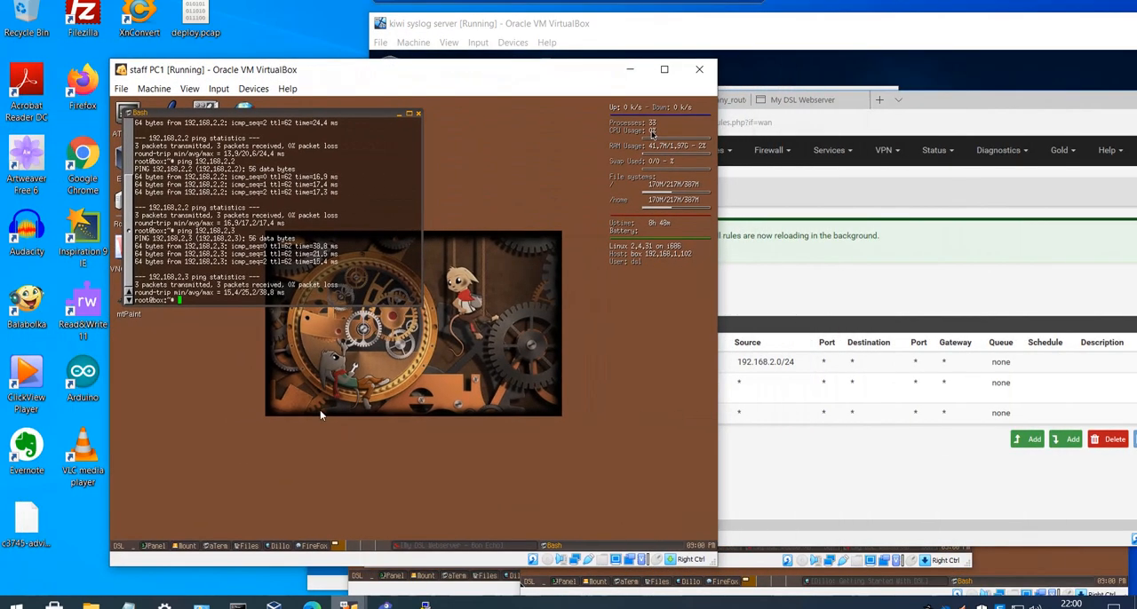
- Bring up the DMZ virtual machine, arrange it beside the staff PC1 window and make staff PC1 active
mouse_move(368, 604)
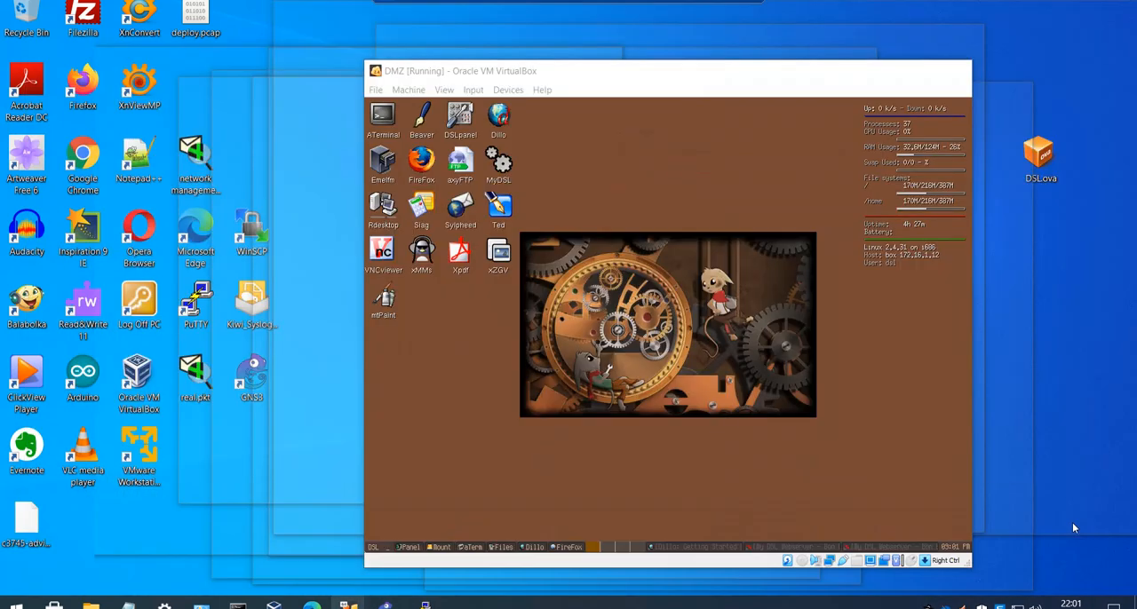
click(1072, 528)
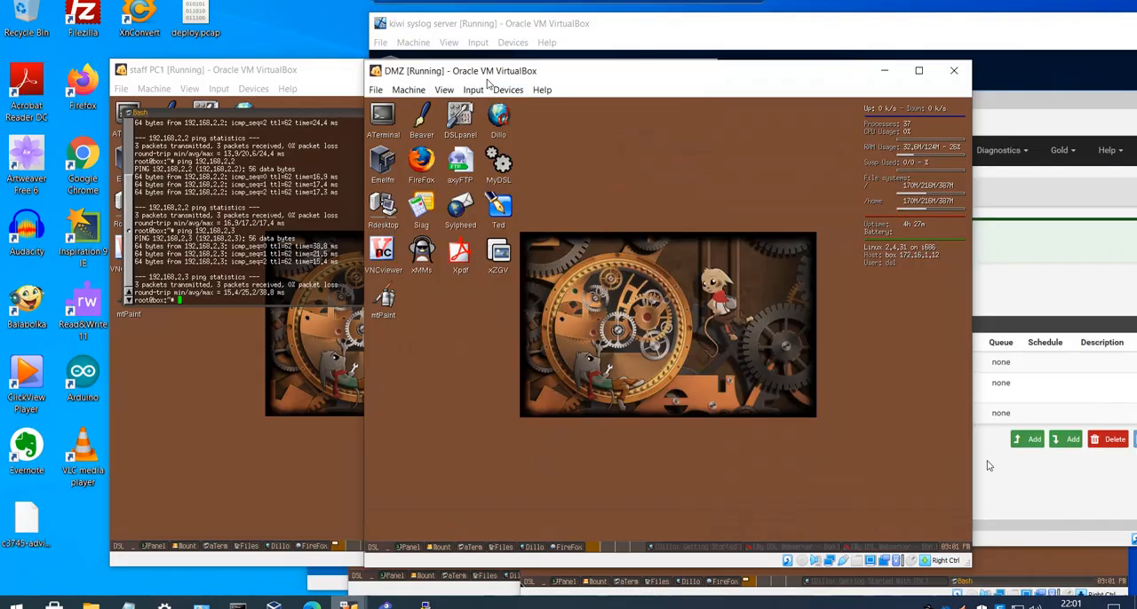
drag(462, 81, 662, 81)
drag(409, 82, 332, 82)
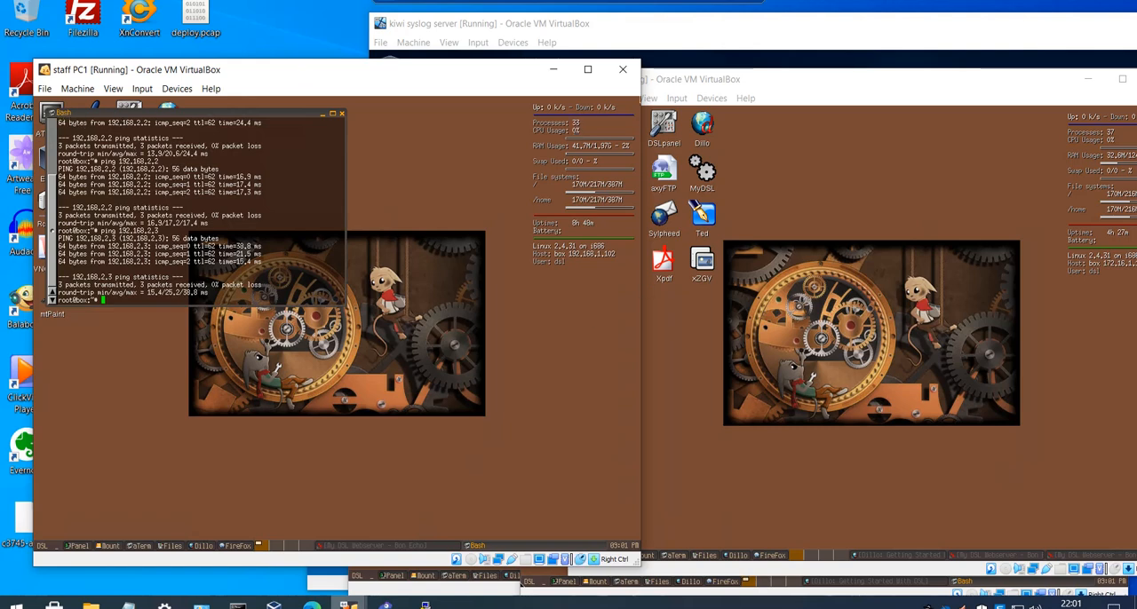
drag(872, 92, 832, 91)
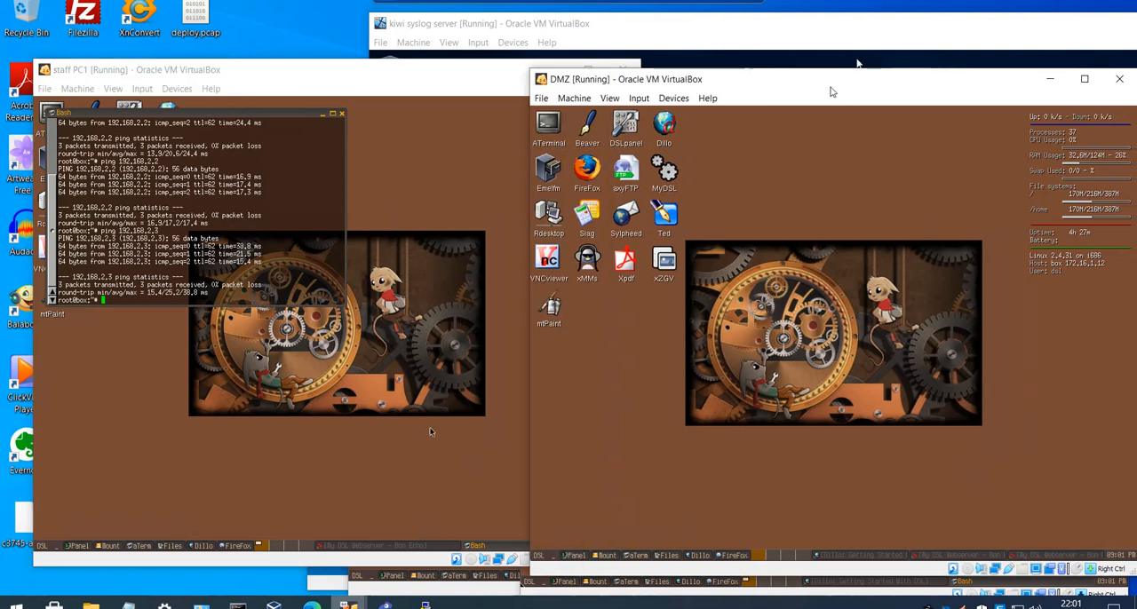
click(322, 89)
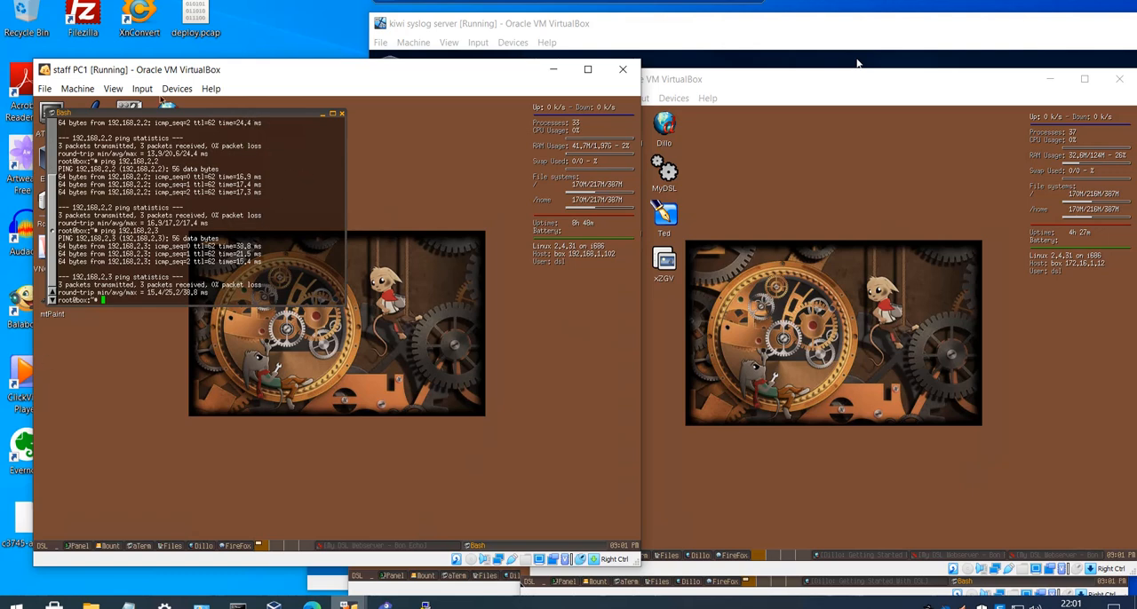
- On staff PC1, move the terminal aside, open Firefox and load the DMZ web server page at 172.16.1.12
drag(163, 114, 283, 176)
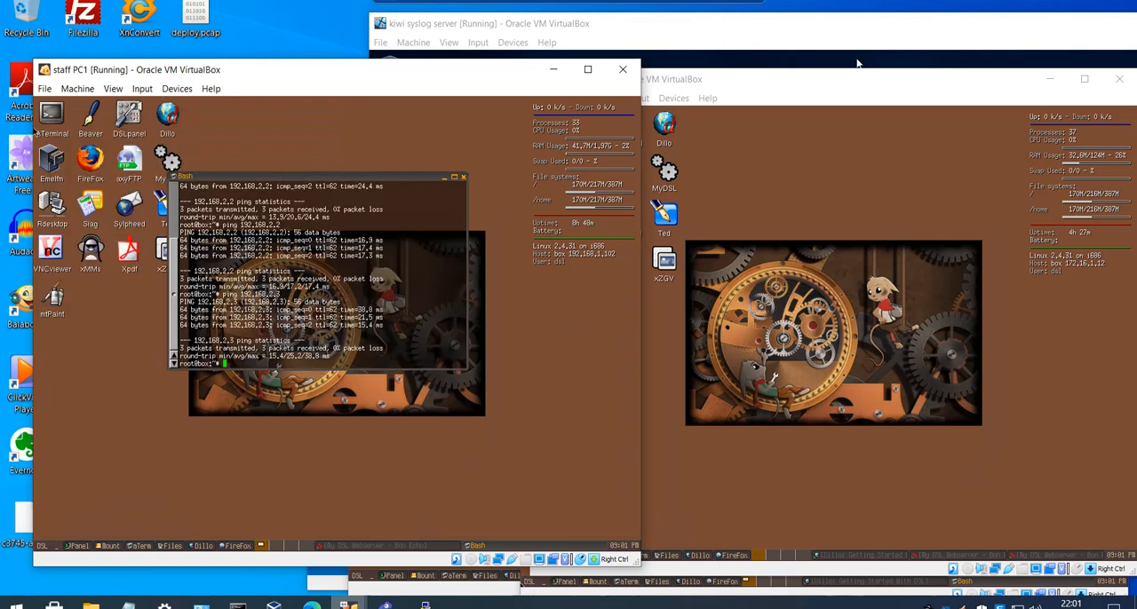
click(92, 177)
click(92, 165)
click(93, 163)
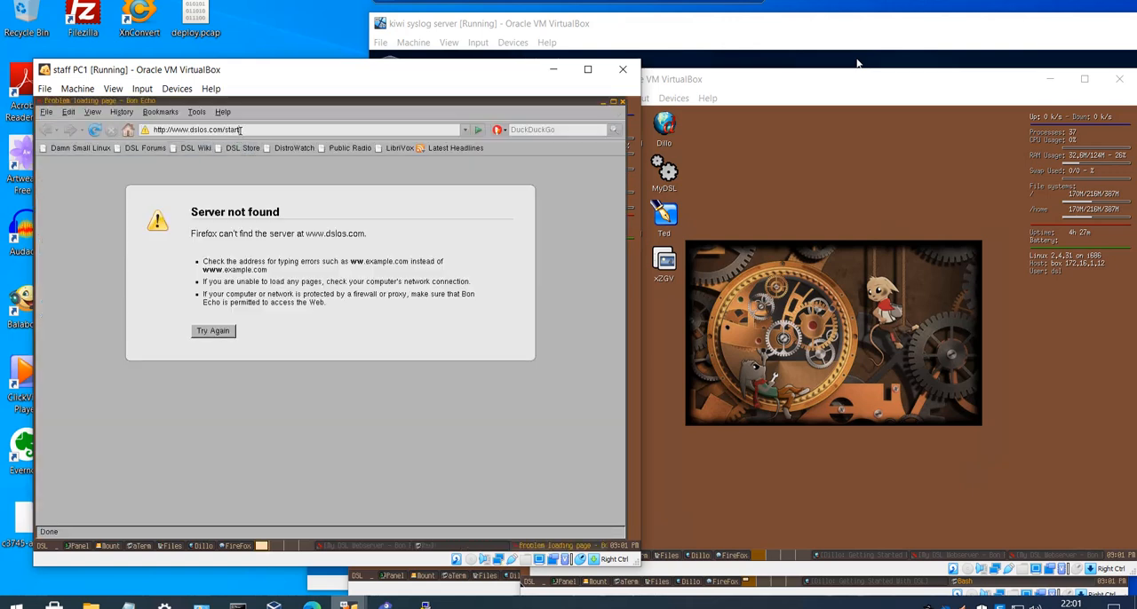
click(240, 130)
text(172)
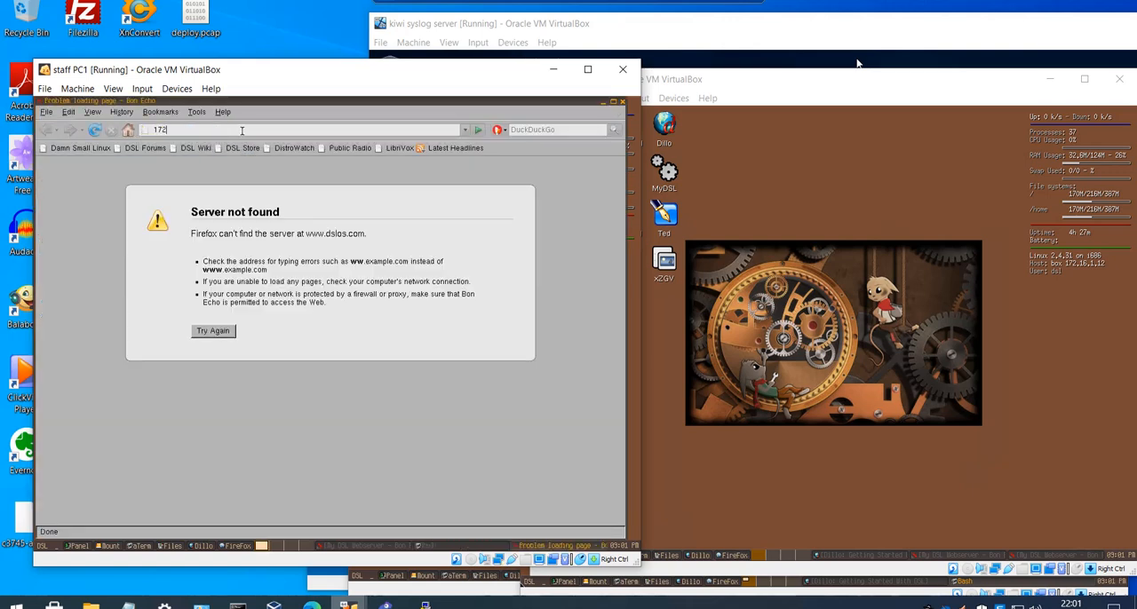
text(.16.1.12)
key(Return)
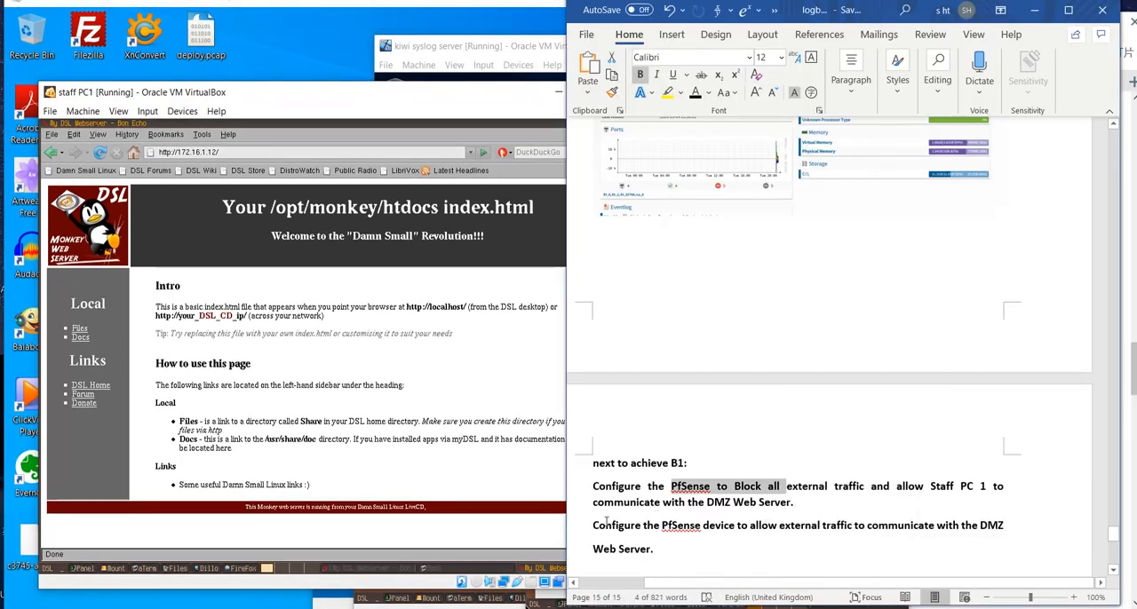
- In the Word logbook, add a "B2:" heading line above the requirement to allow external traffic to the DMZ Web Server
click(593, 524)
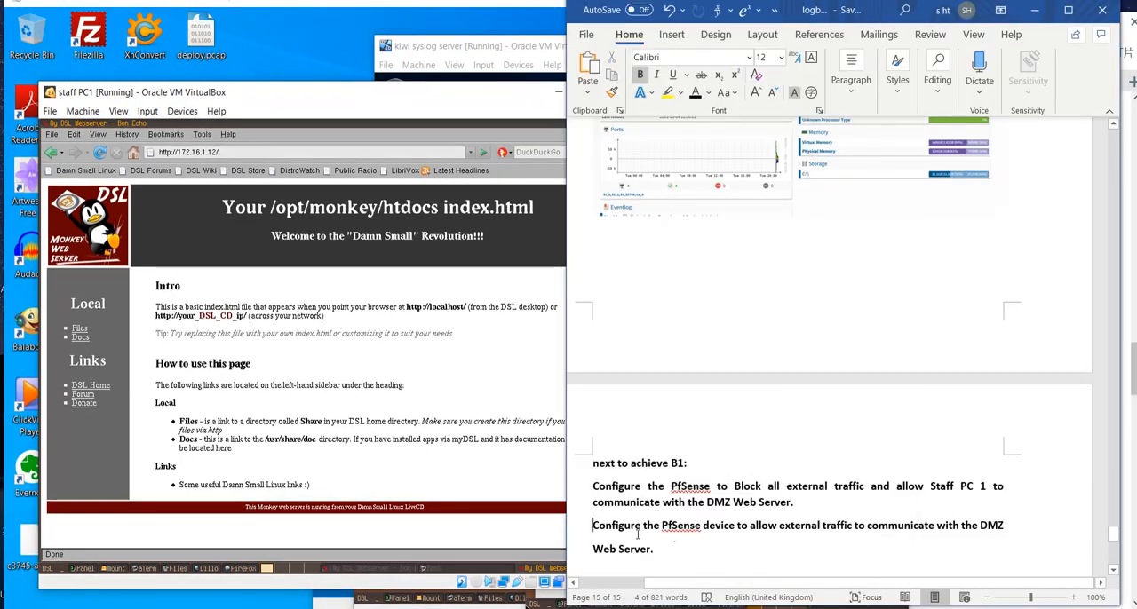
text(B)
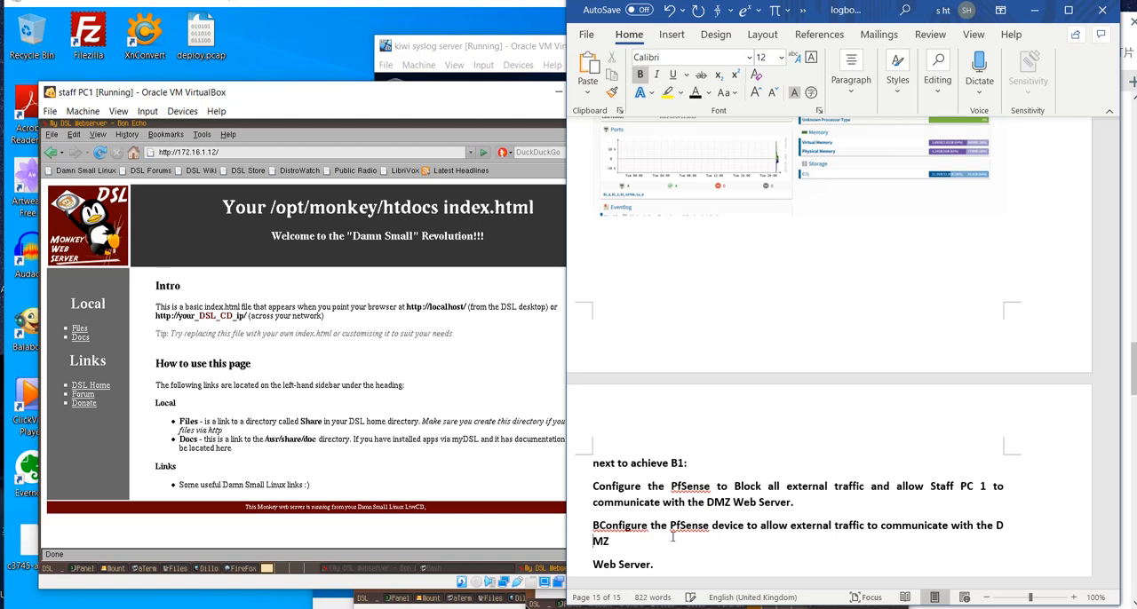
key(BackSpace)
key(ctrl+z)
key(ctrl+z)
key(ctrl+z)
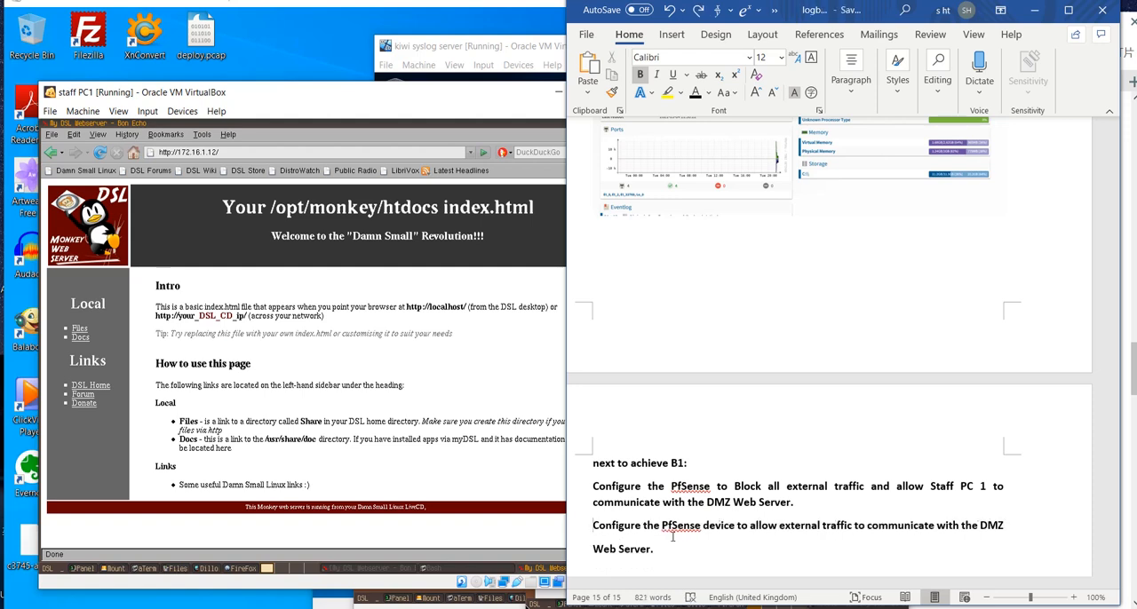
text(b)
key(BackSpace)
text(B2)
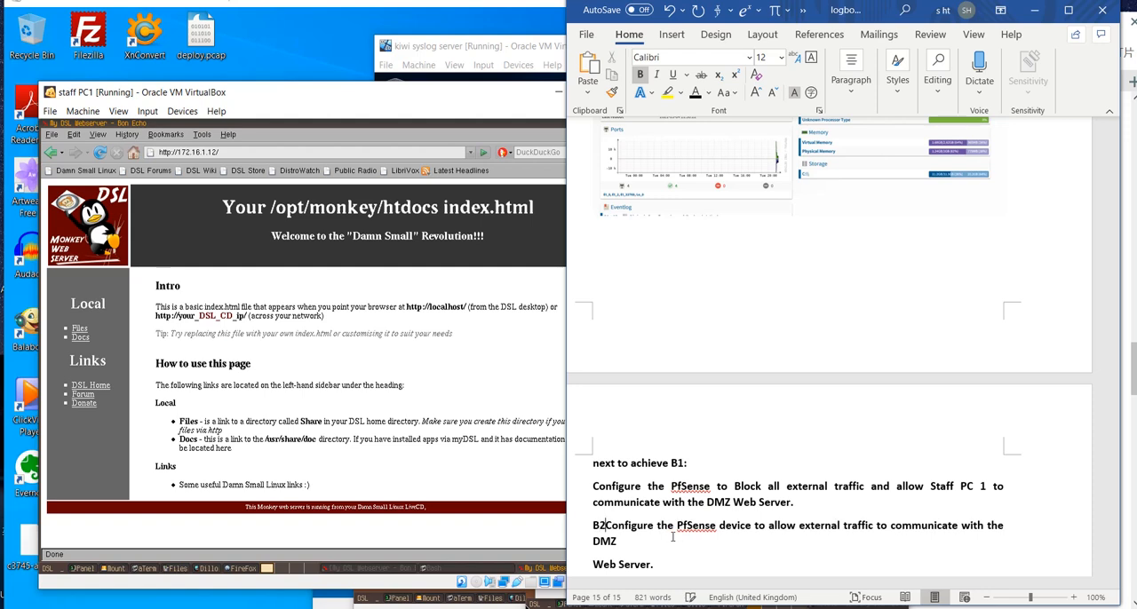
text(:)
key(Return)
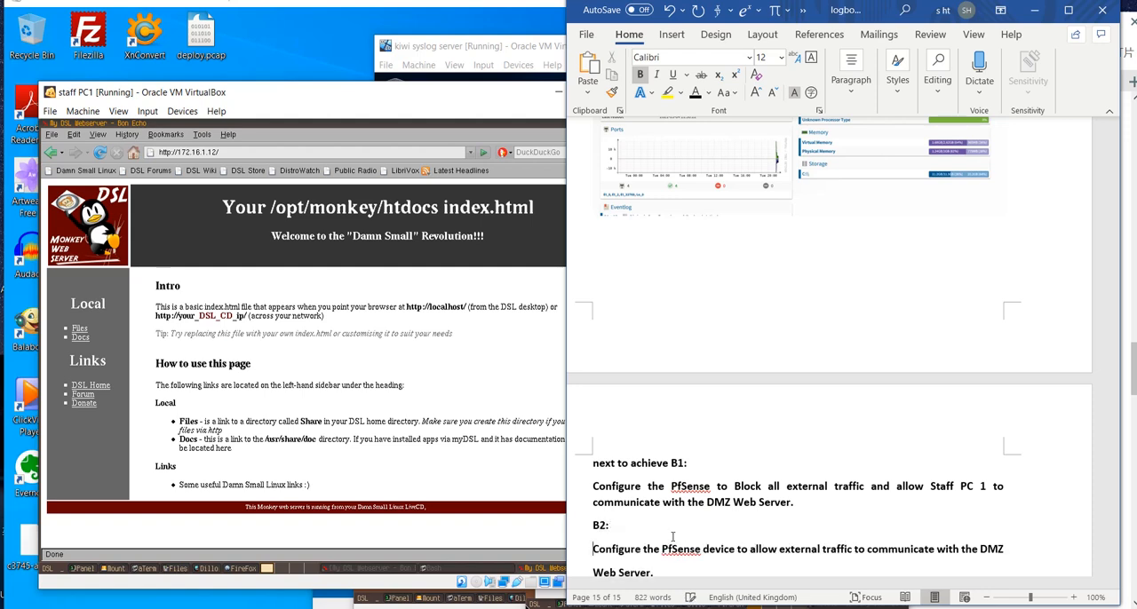
scroll(786, 513, down, 1)
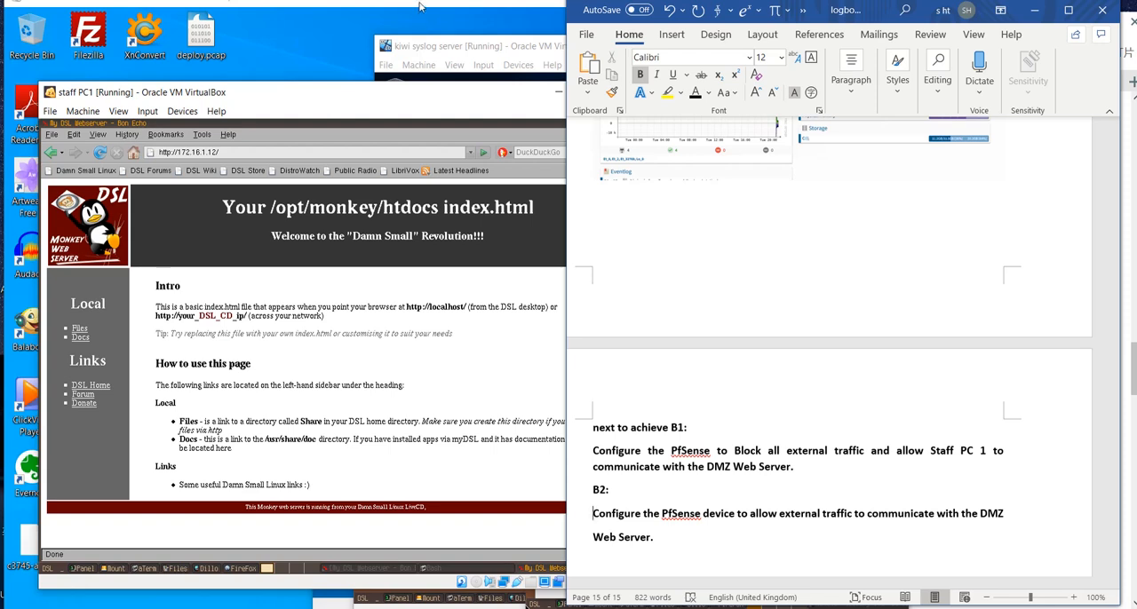
- Switch to the kiwi syslog server, disable the WAN block rule for source 192.168.2.0/24 in pfSense and apply the changes
double_click(426, 48)
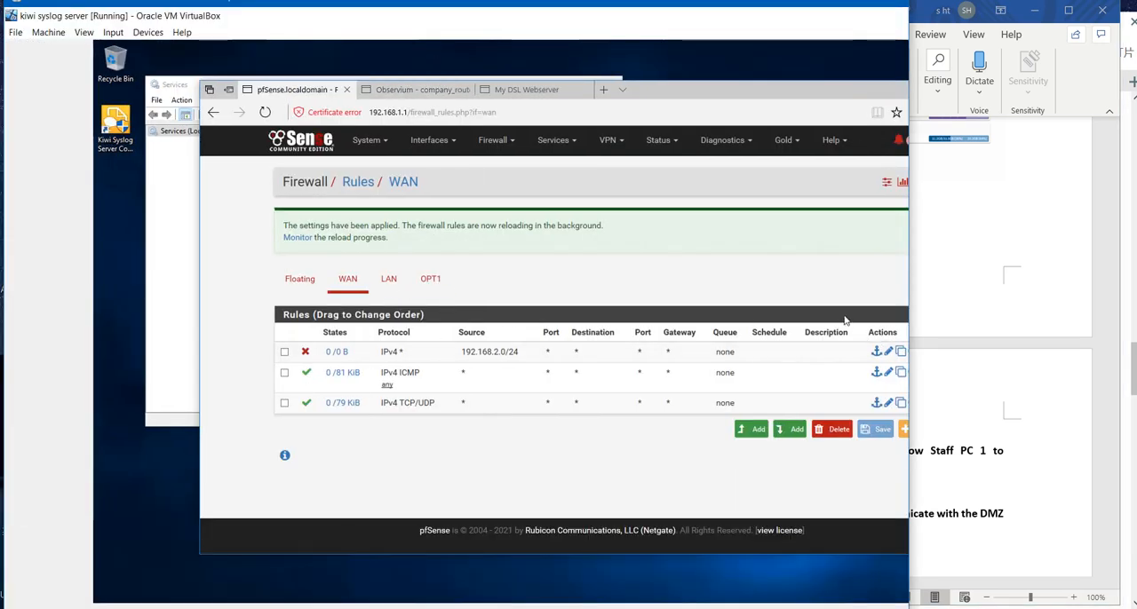
drag(757, 85, 705, 87)
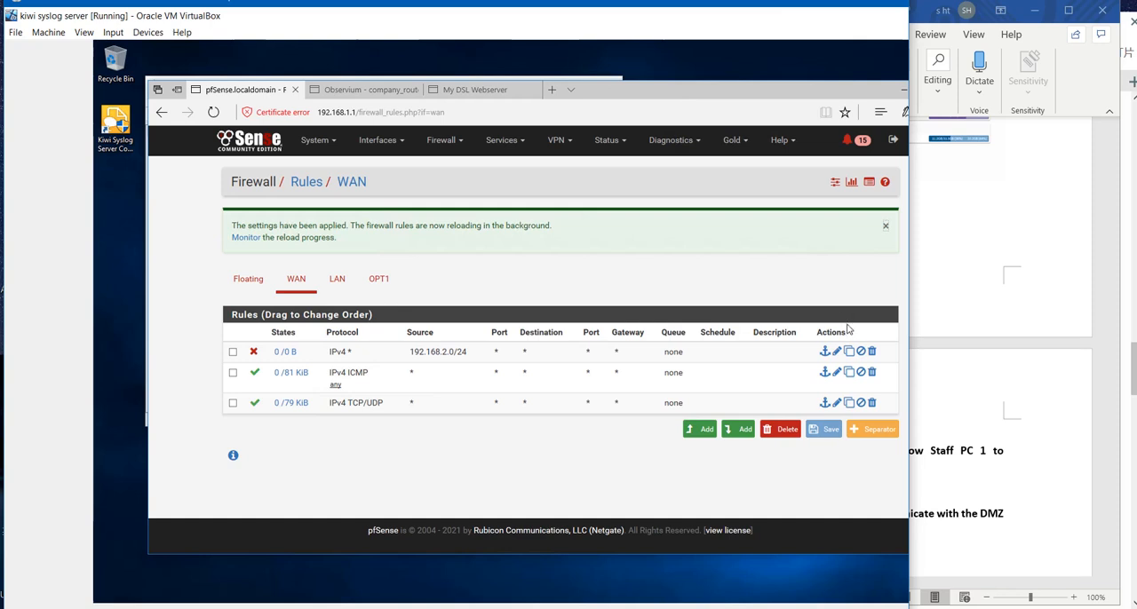
click(858, 352)
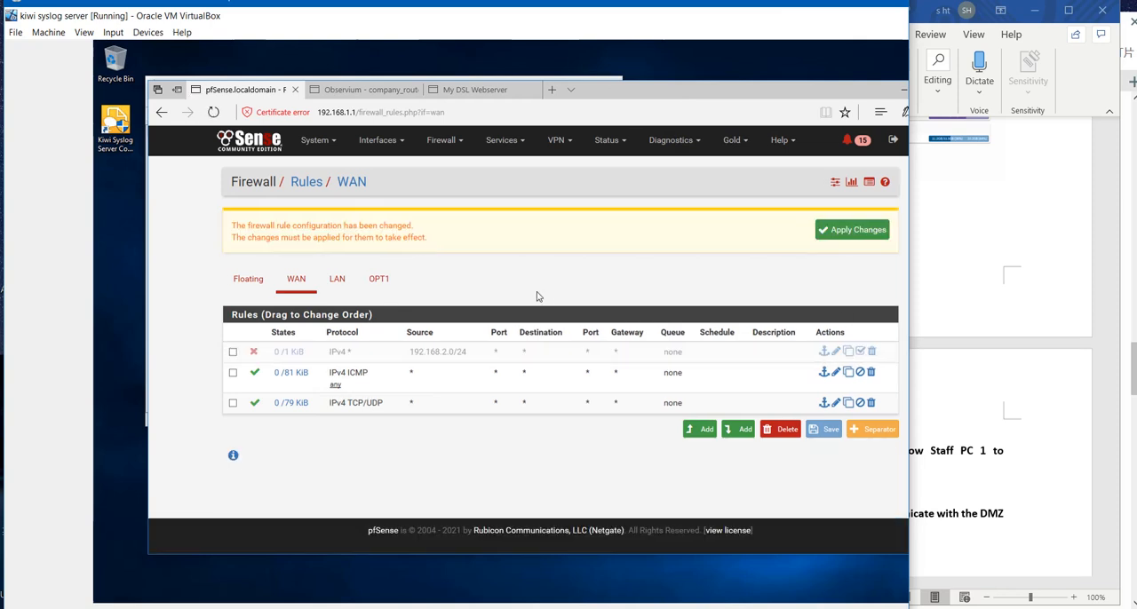
click(833, 230)
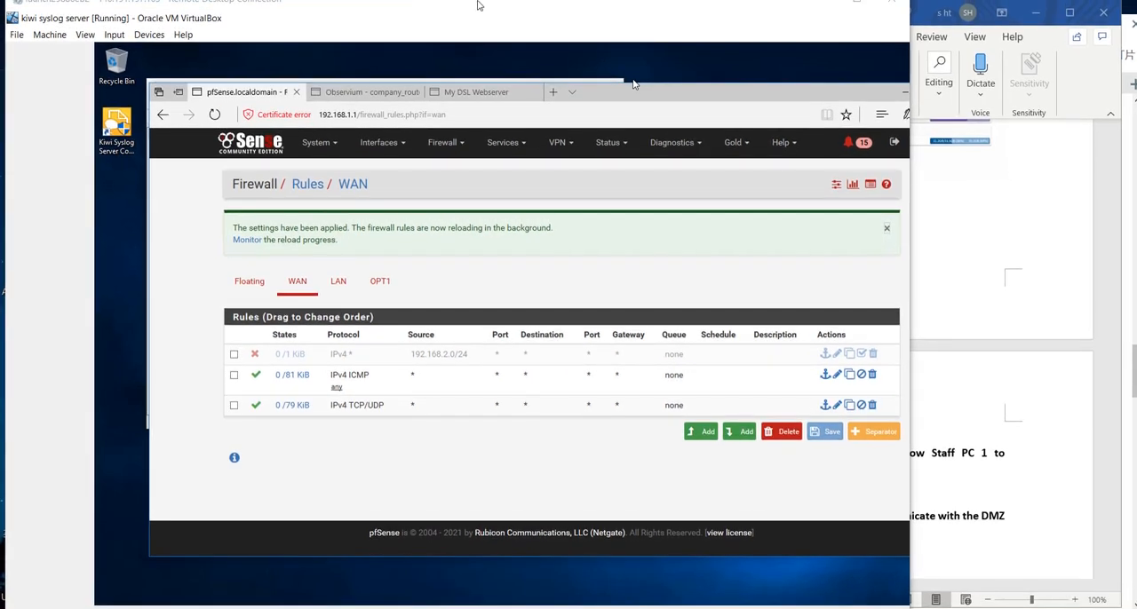
- Maximise the Remote Desktop session and restore the kiwi syslog server window to its smaller size
drag(480, 8, 541, 27)
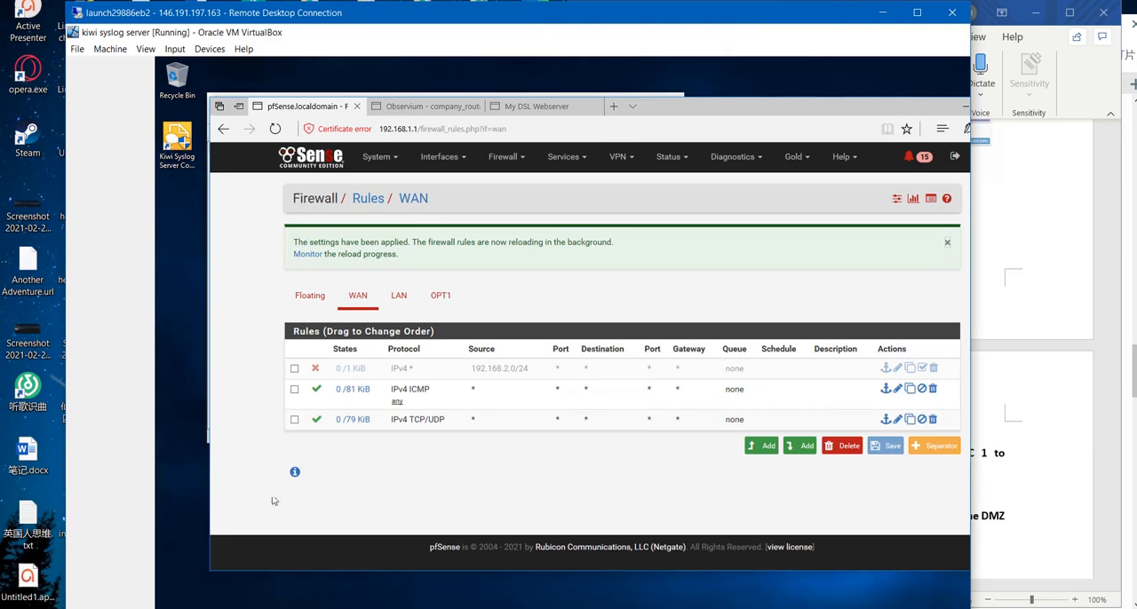
key(ctrl+a)
double_click(676, 16)
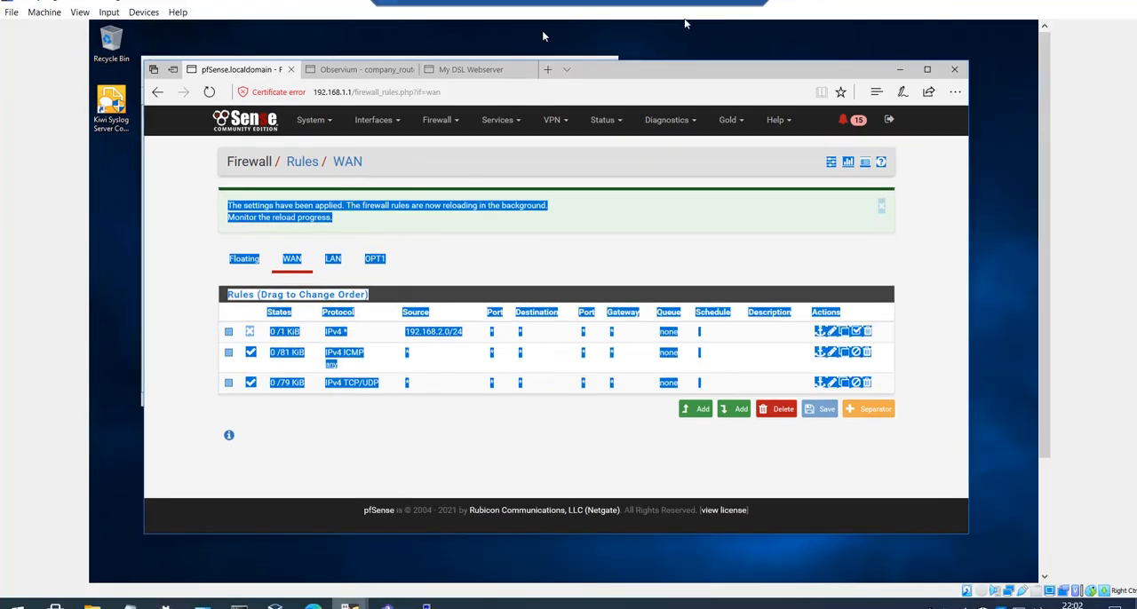
click(1091, 1)
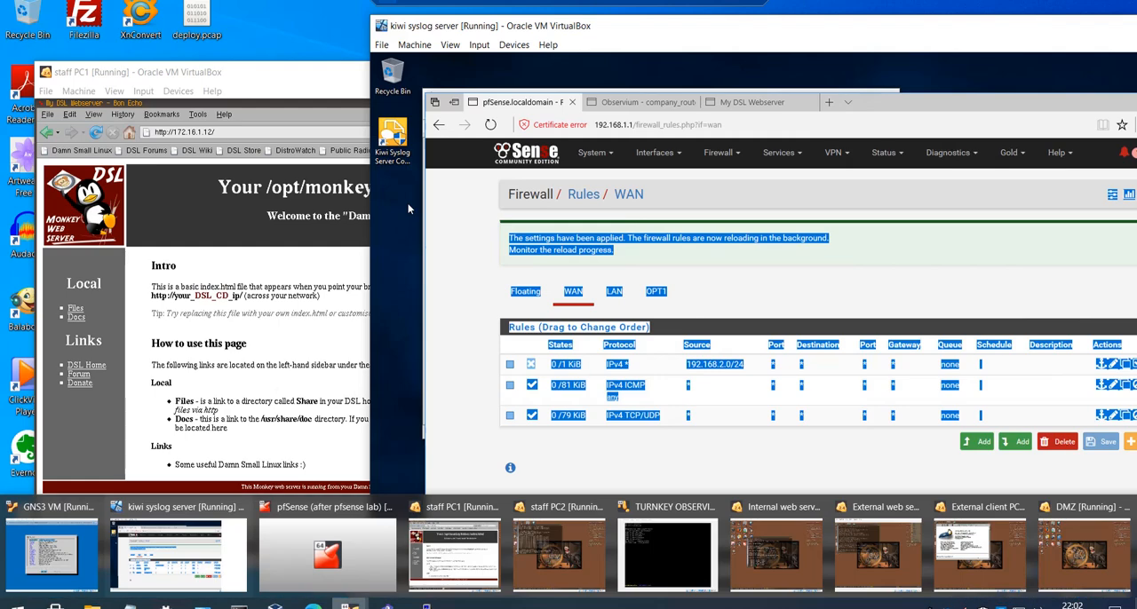
- Bring up the External client PC virtual machine and move its window over staff PC1
mouse_move(786, 540)
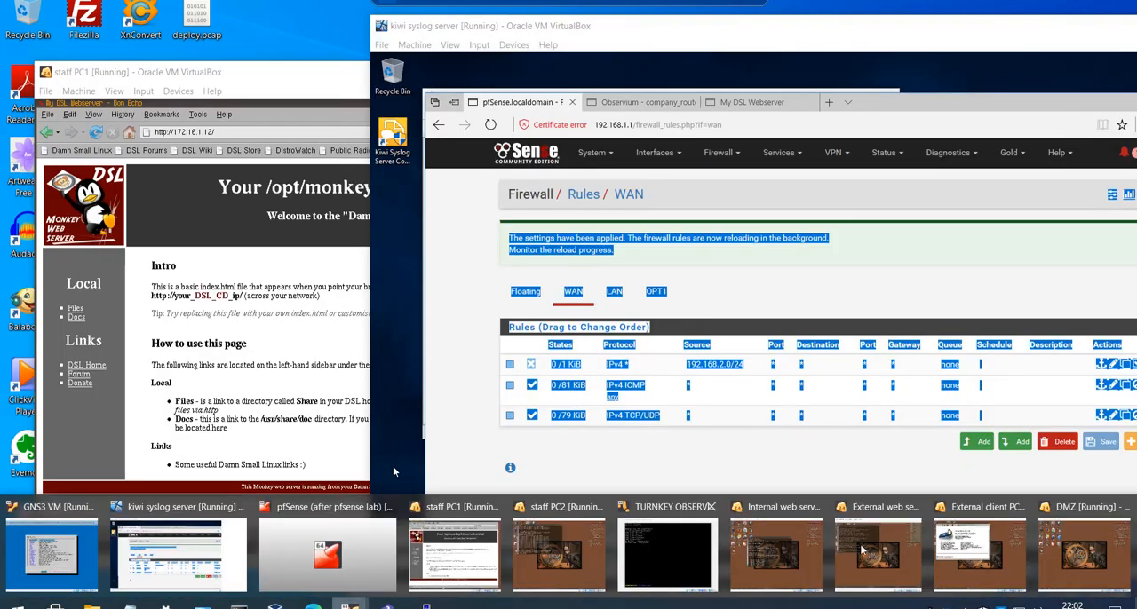
click(963, 545)
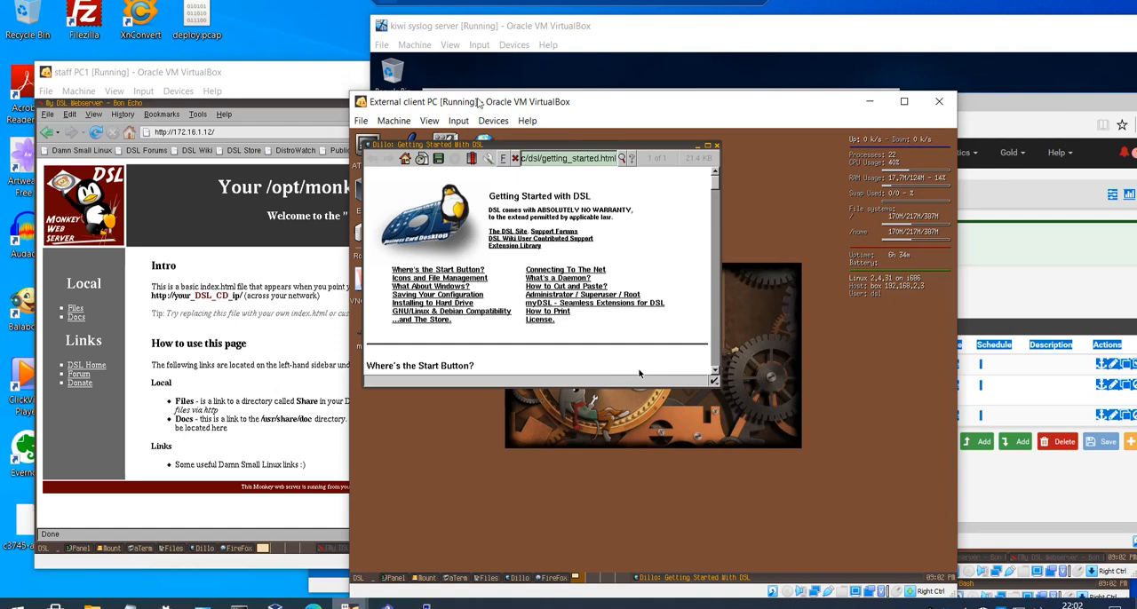
drag(477, 102, 161, 77)
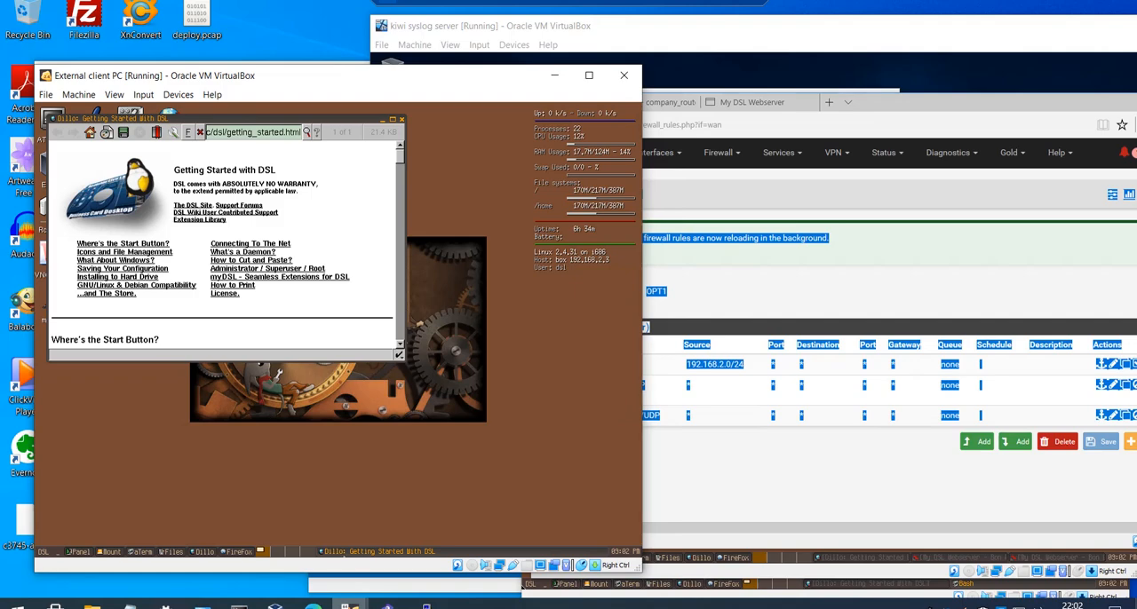
- Switch to the External web server's terminal, ping 192.168.1.102 again and stop it after a few replies
mouse_move(349, 604)
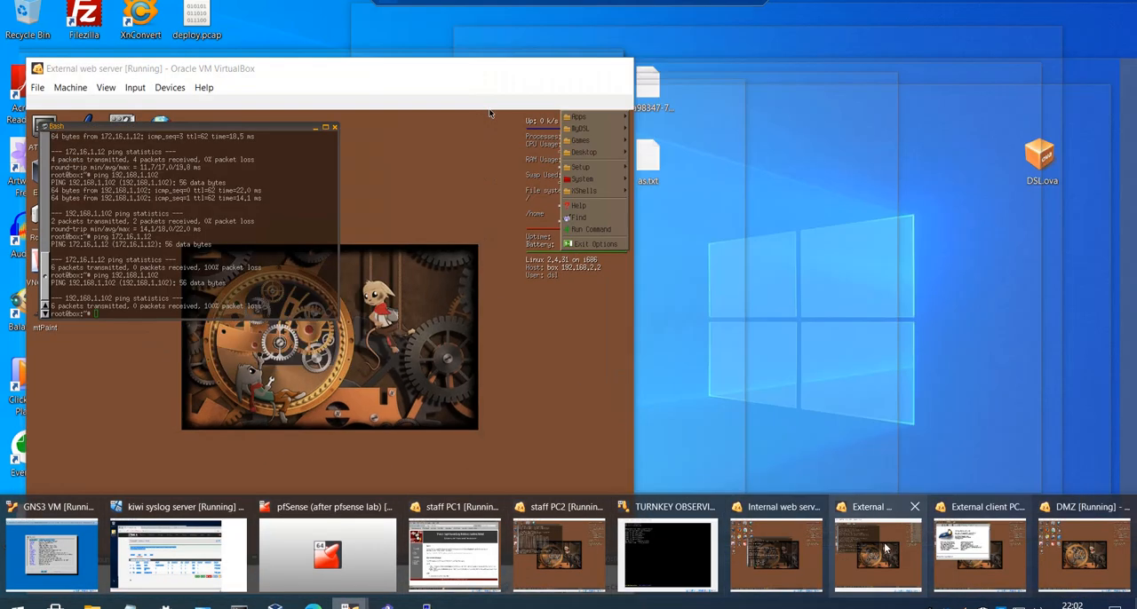
click(872, 546)
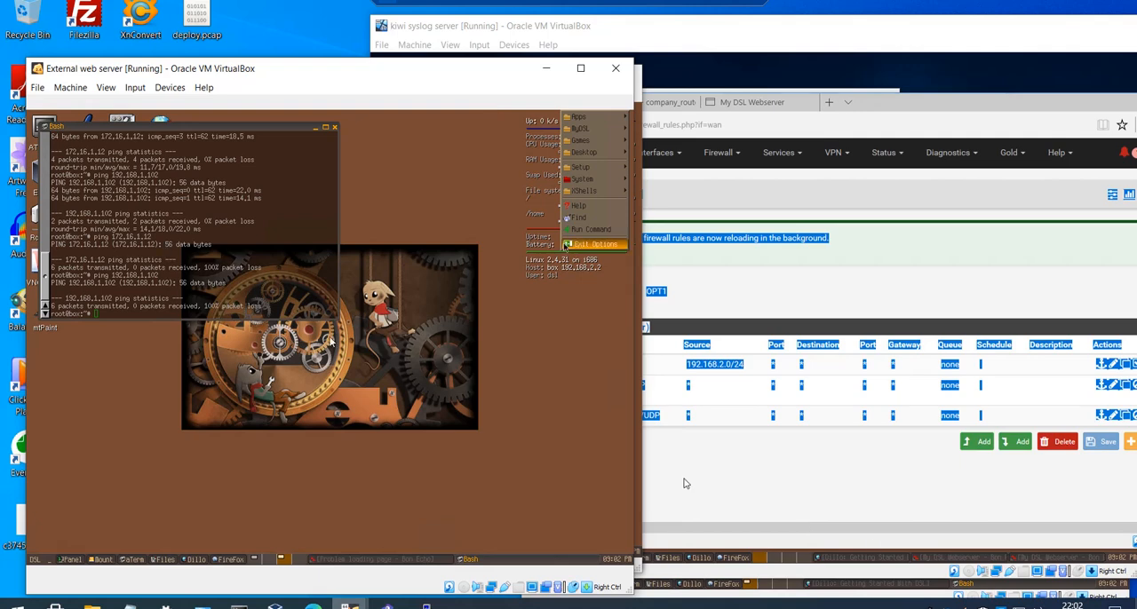
click(305, 293)
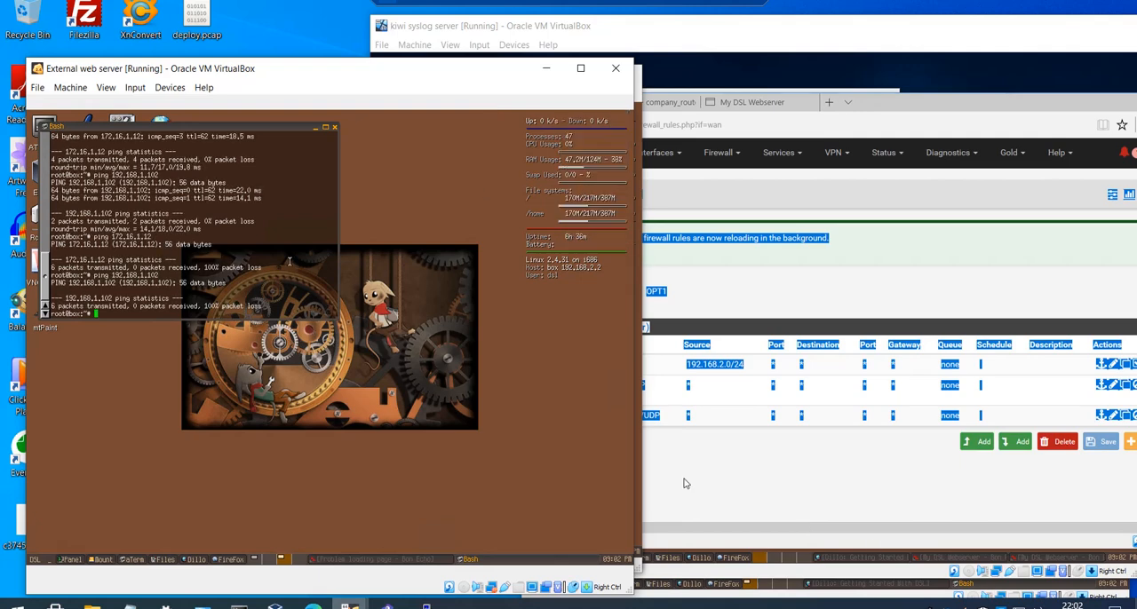
key(Up)
key(Return)
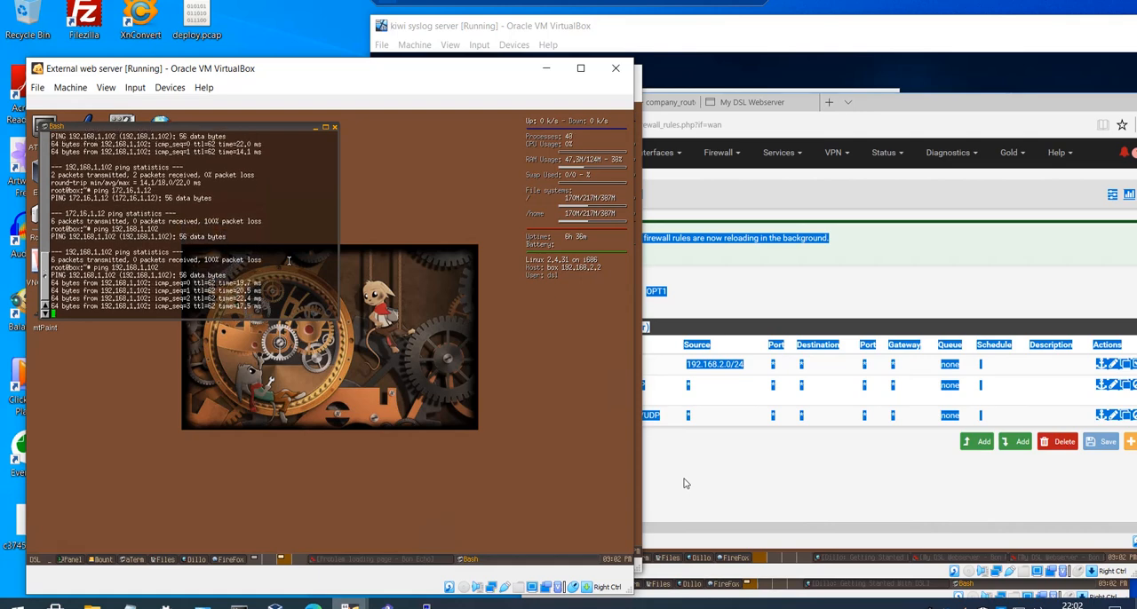
key(ctrl+c)
- Ping the DMZ web server at 172.16.1.12 from the External web server's terminal and stop it after a few replies
key(Up)
key(Up)
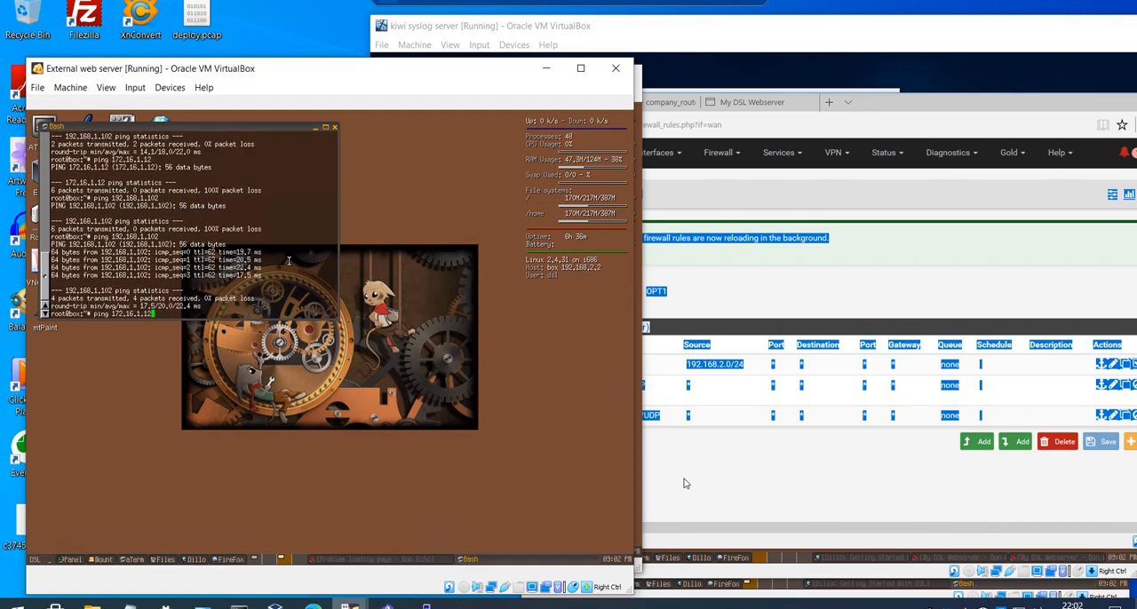
key(Return)
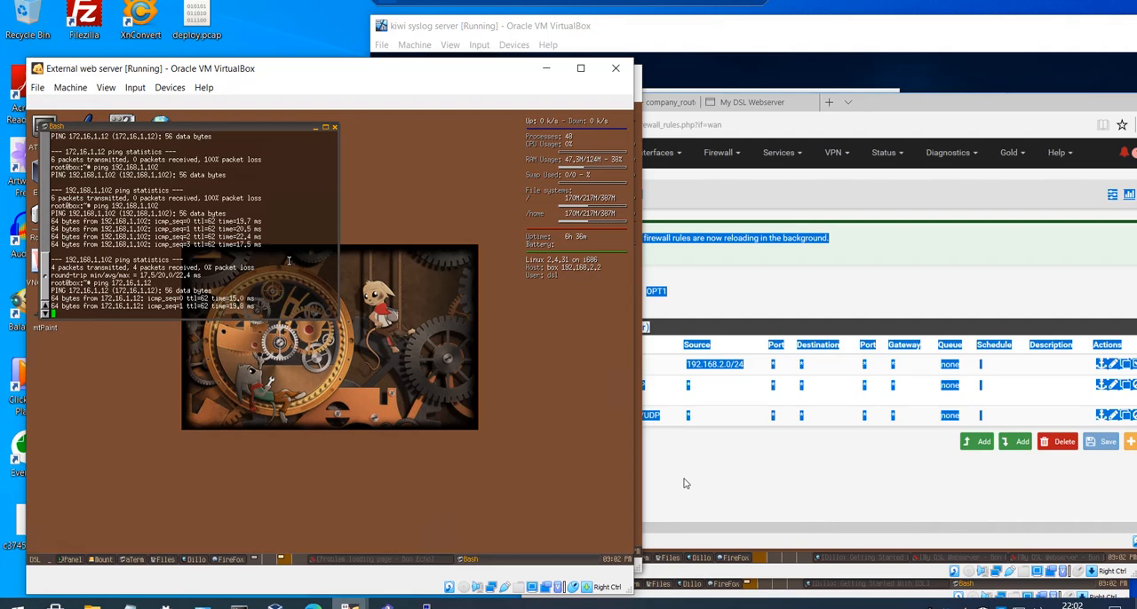
key(ctrl+c)
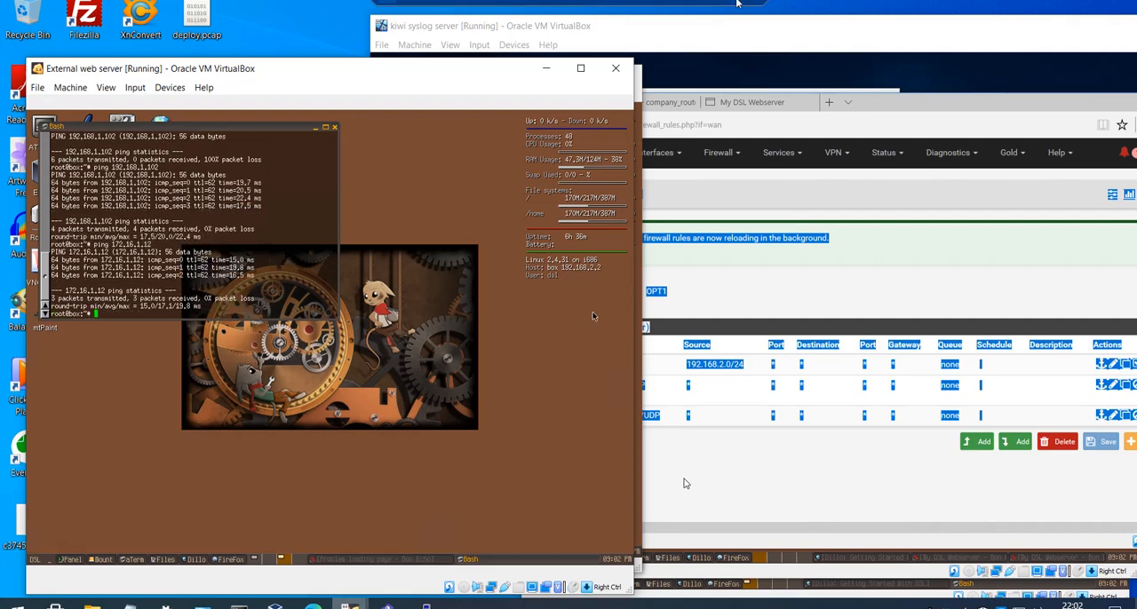
- Take the Remote Desktop session out of full screen and review the B2 requirement in the Word logbook
click(736, 2)
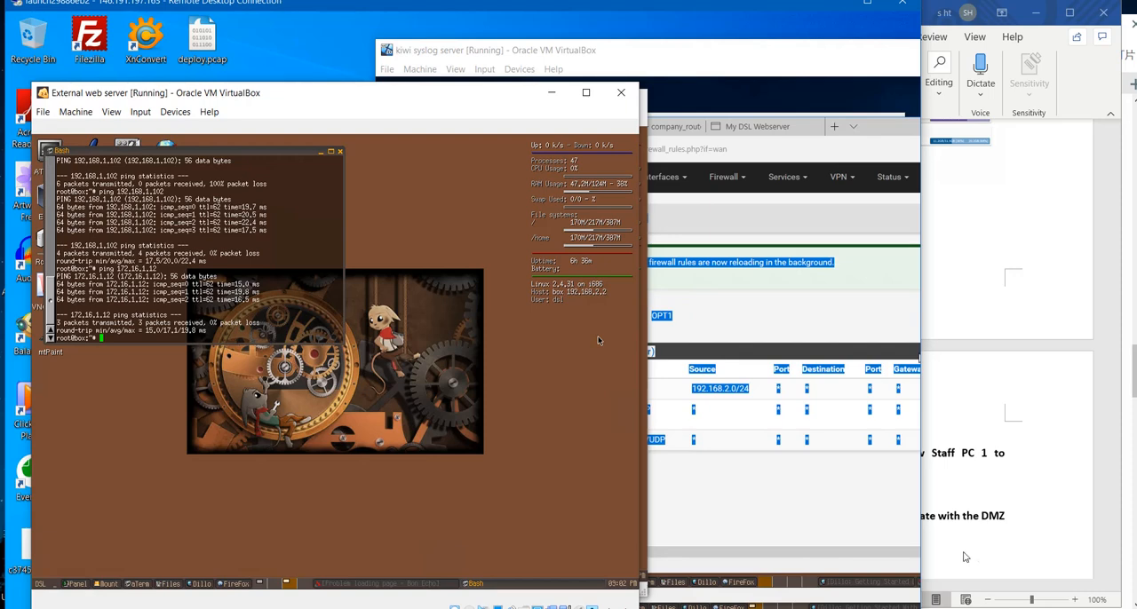
click(989, 544)
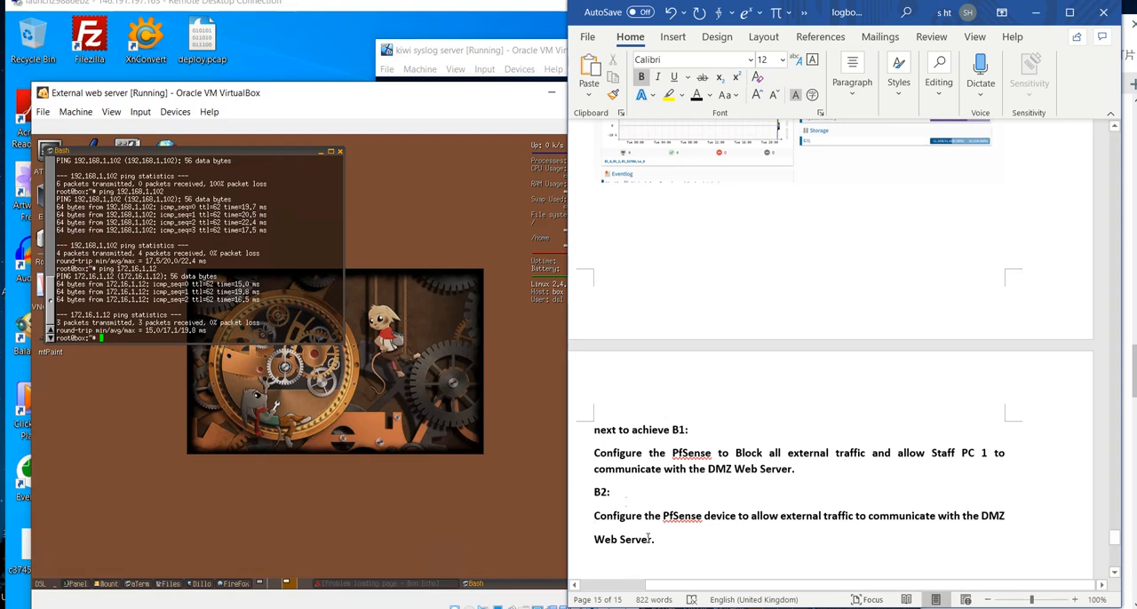
drag(654, 539, 595, 464)
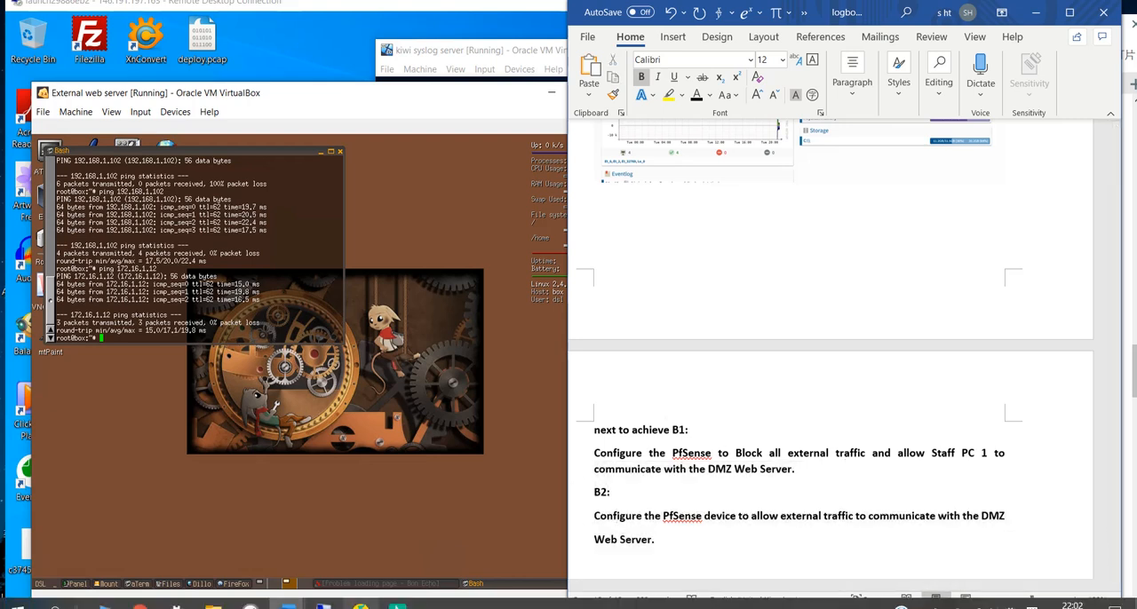
click(922, 607)
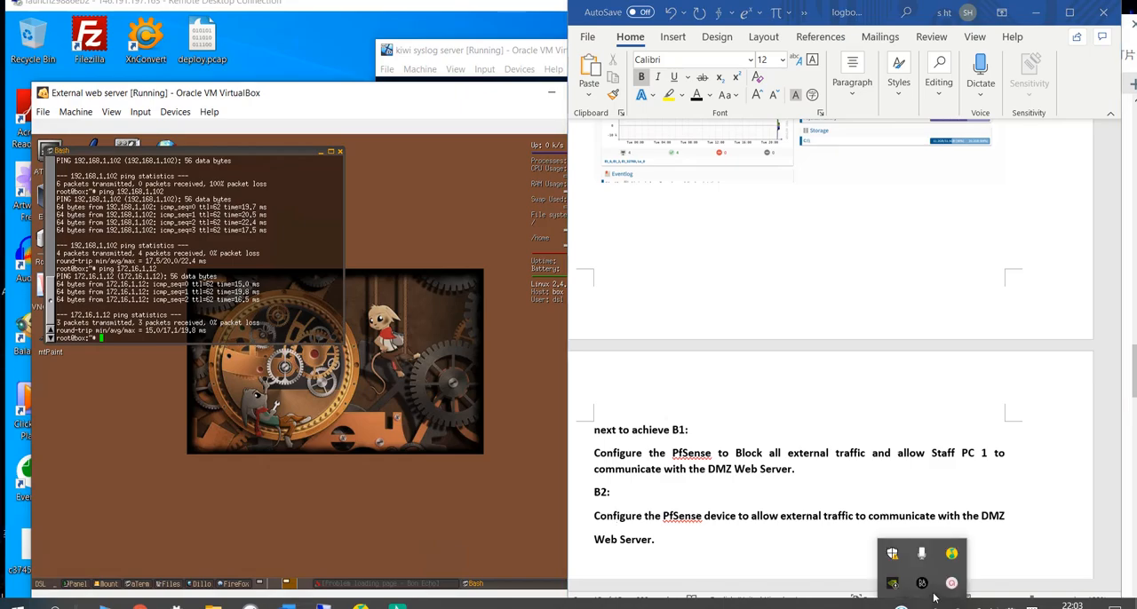
click(951, 585)
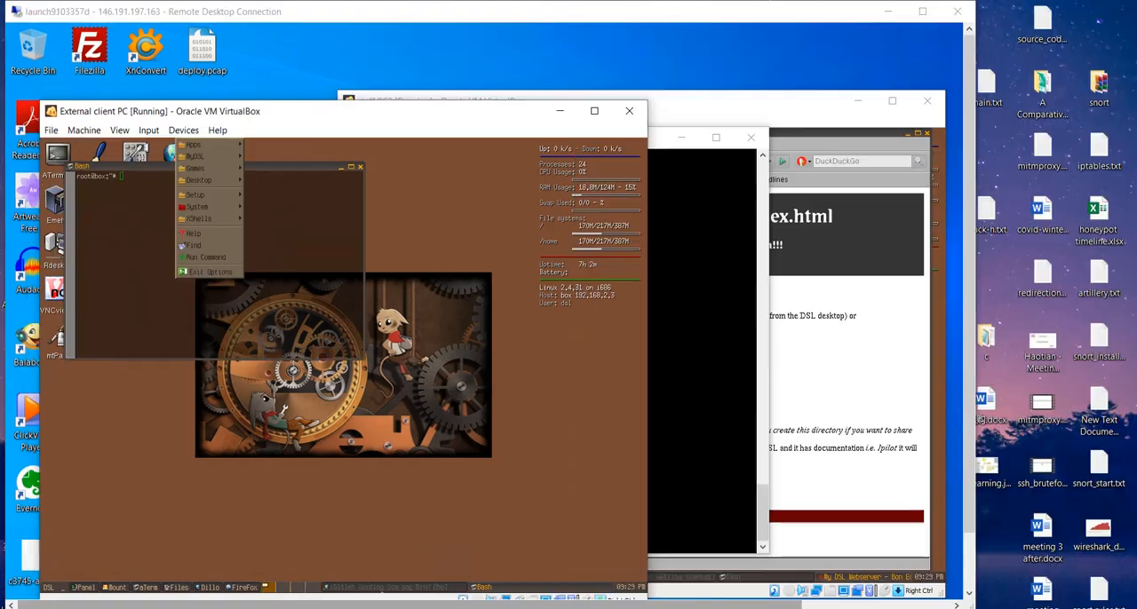
- Bring up the Word logbook and review the remaining requirements, from DMZ syslog traffic to External Staff PC access
mouse_move(267, 582)
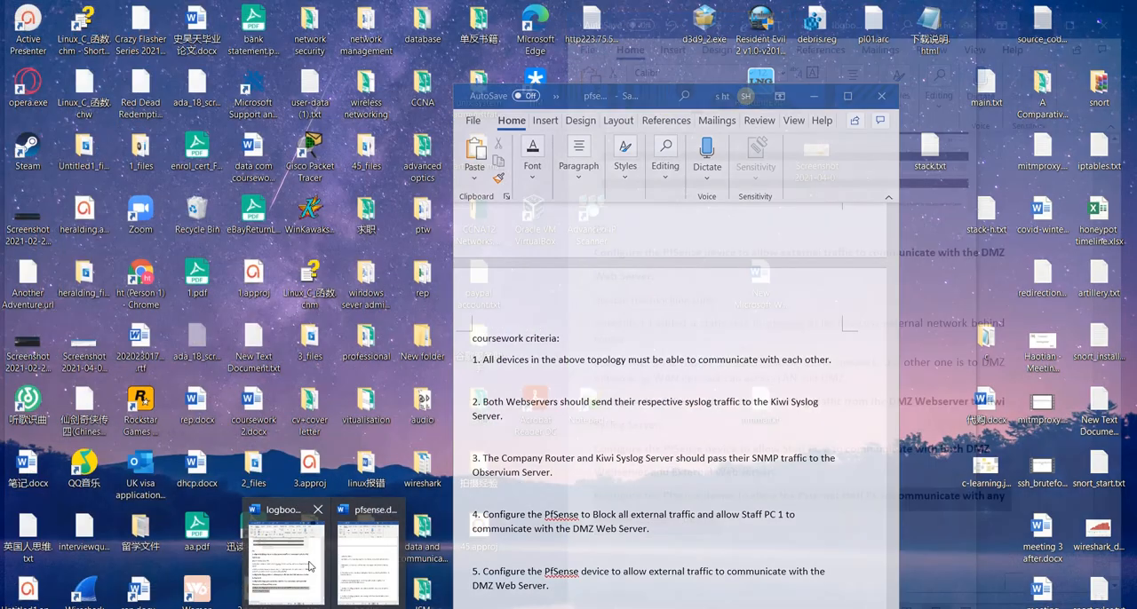
click(309, 566)
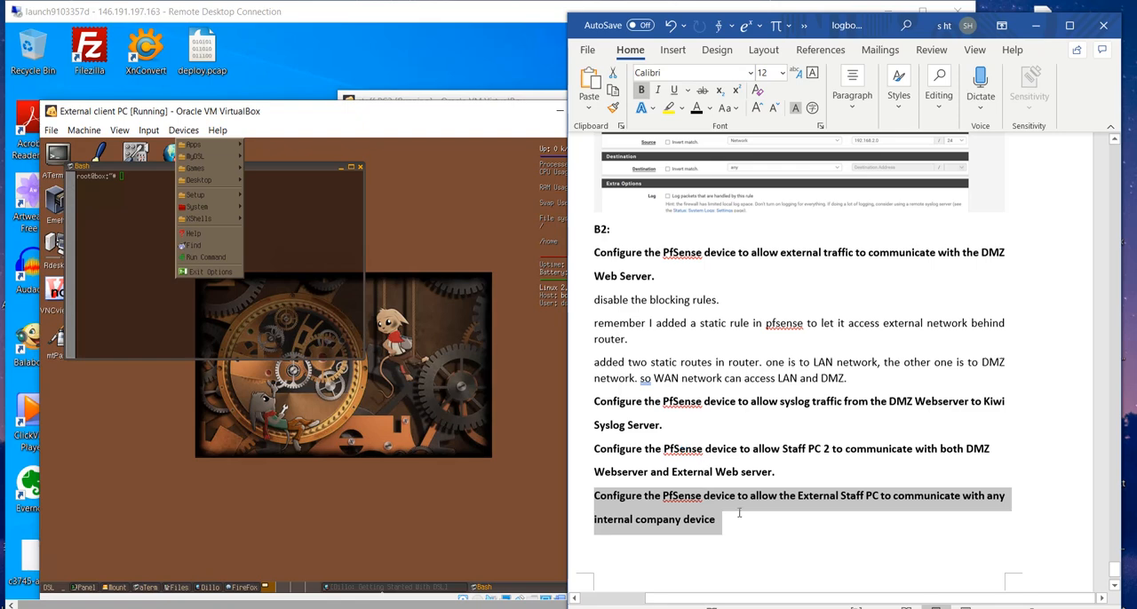
drag(736, 522, 599, 402)
click(621, 421)
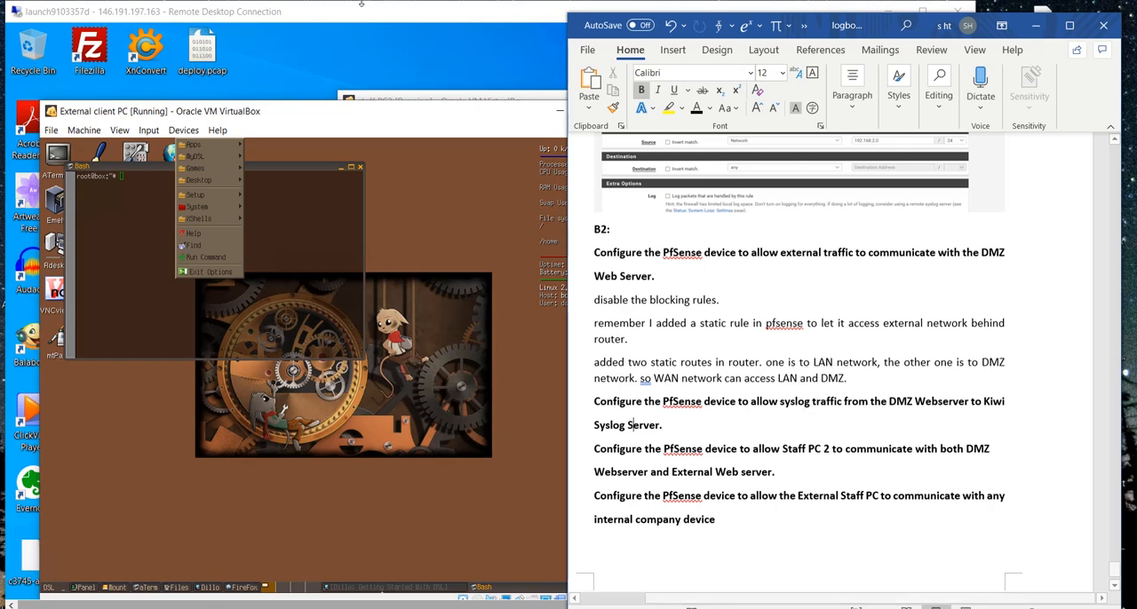
- Return the Remote Desktop session to full screen, open the DMZ machine and ping 192.168.1.100 from its terminal, stopping after two replies
double_click(362, 15)
click(418, 607)
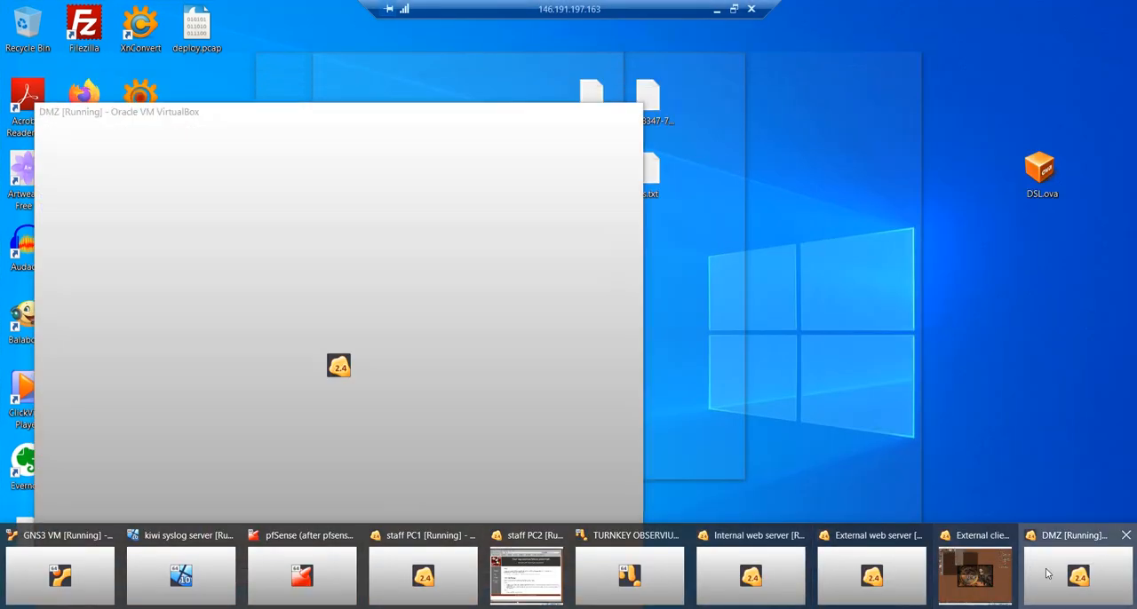
click(1038, 573)
drag(269, 108, 723, 141)
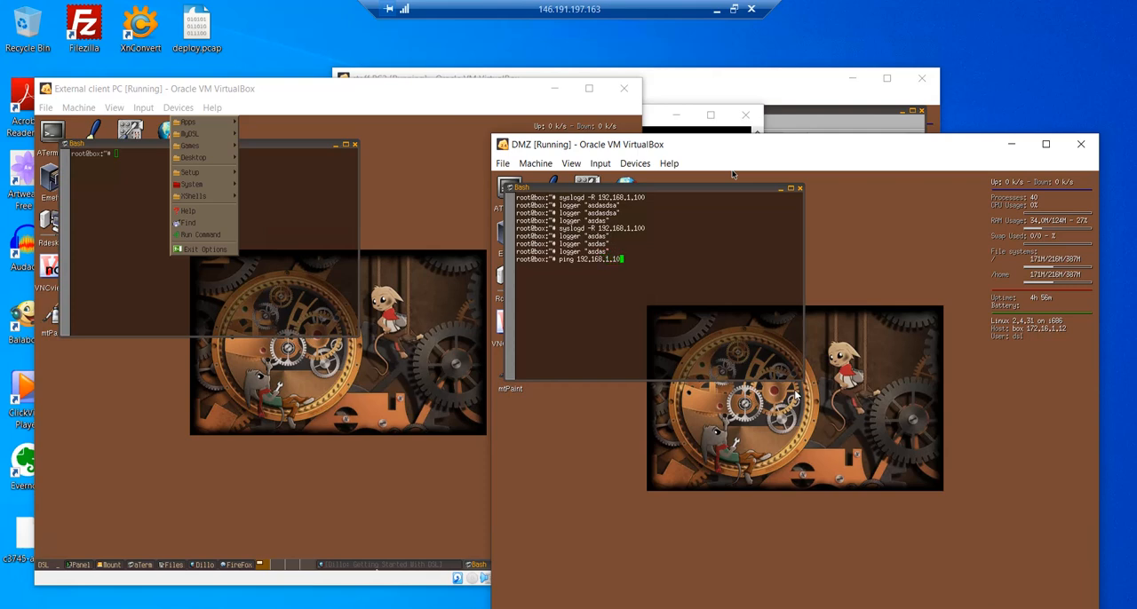
text(0)
key(Return)
key(ctrl+c)
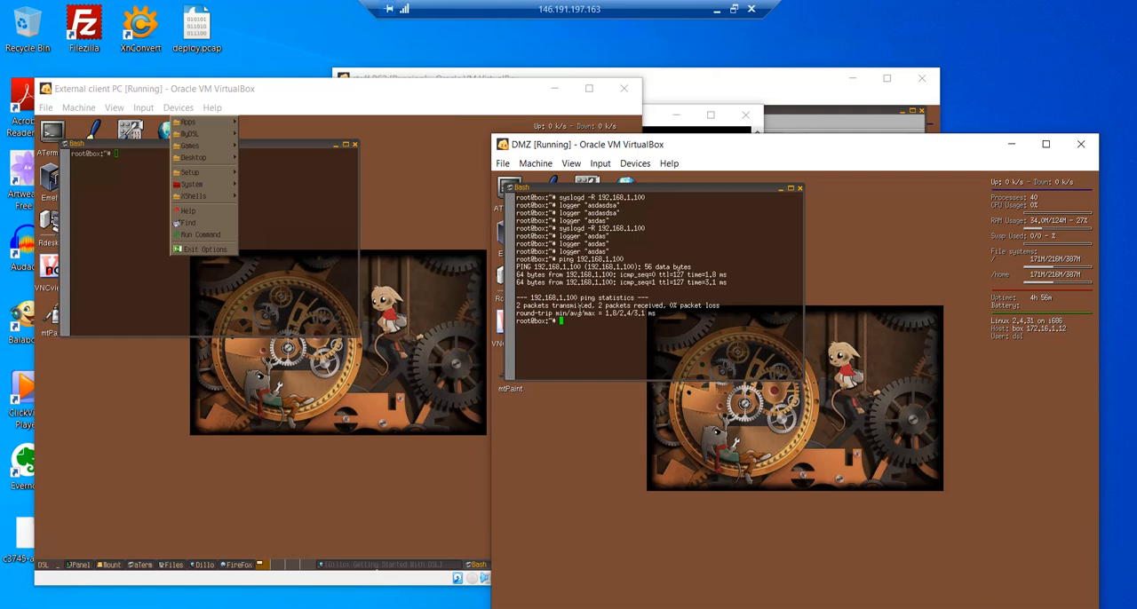
- Rerun syslogd -R 192.168.1.100 from the DMZ terminal's command history to forward its logs to the Kiwi Syslog Server
key(Up)
key(Up)
key(Up)
key(Up)
key(Up)
key(Up)
key(Up)
key(Up)
key(Up)
key(Return)
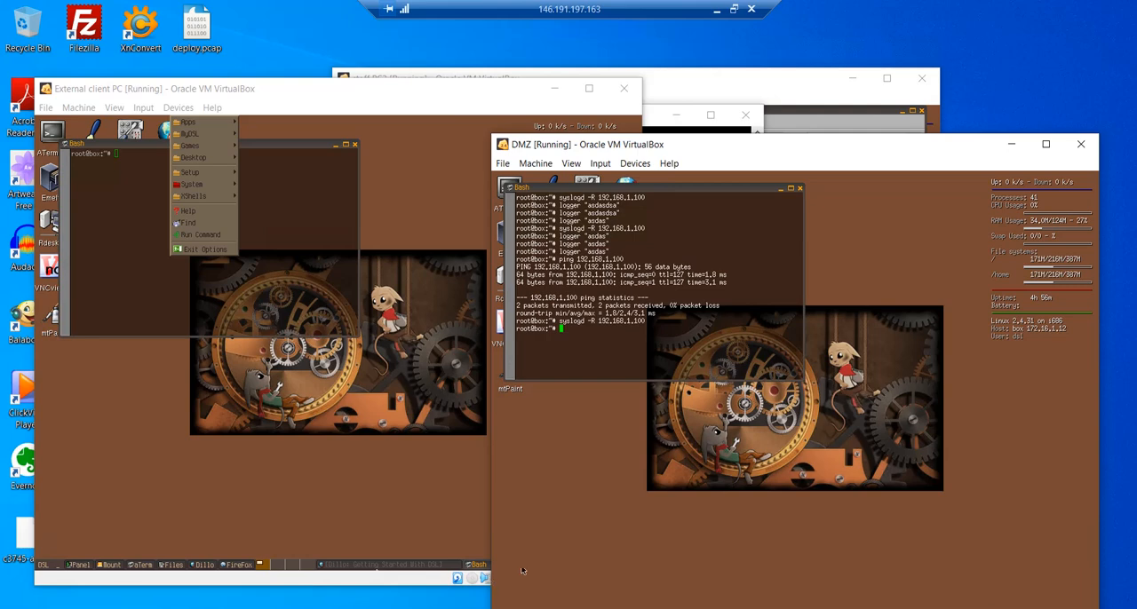
- Bring up the kiwi syslog server machine, clear the command prompt out of the way and arrange the Kiwi log list for viewing beside the DMZ
right_click(597, 557)
click(353, 608)
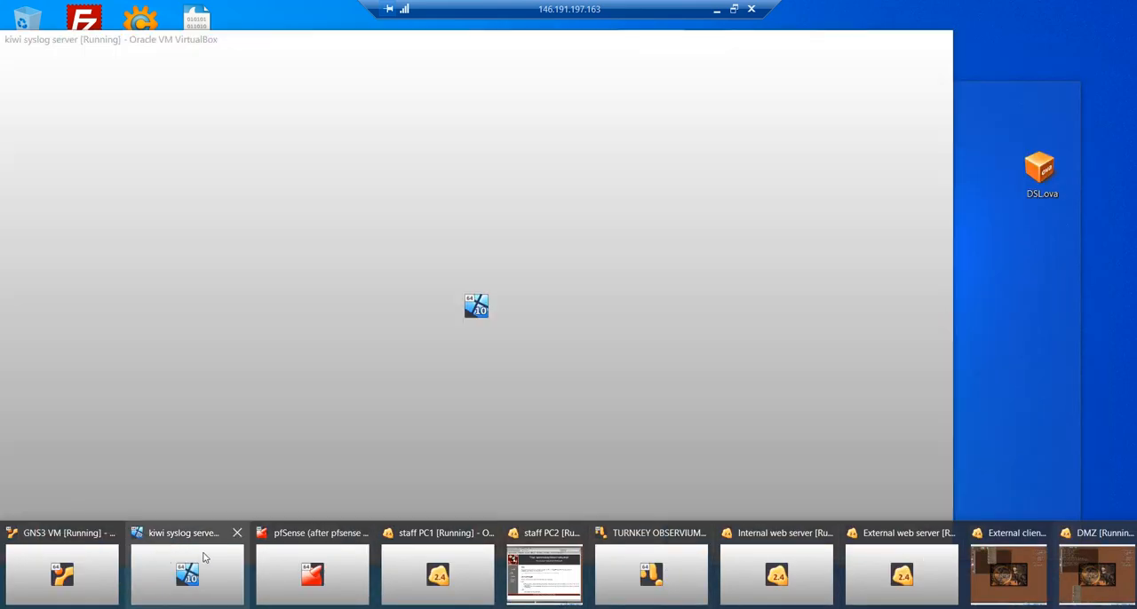
click(199, 558)
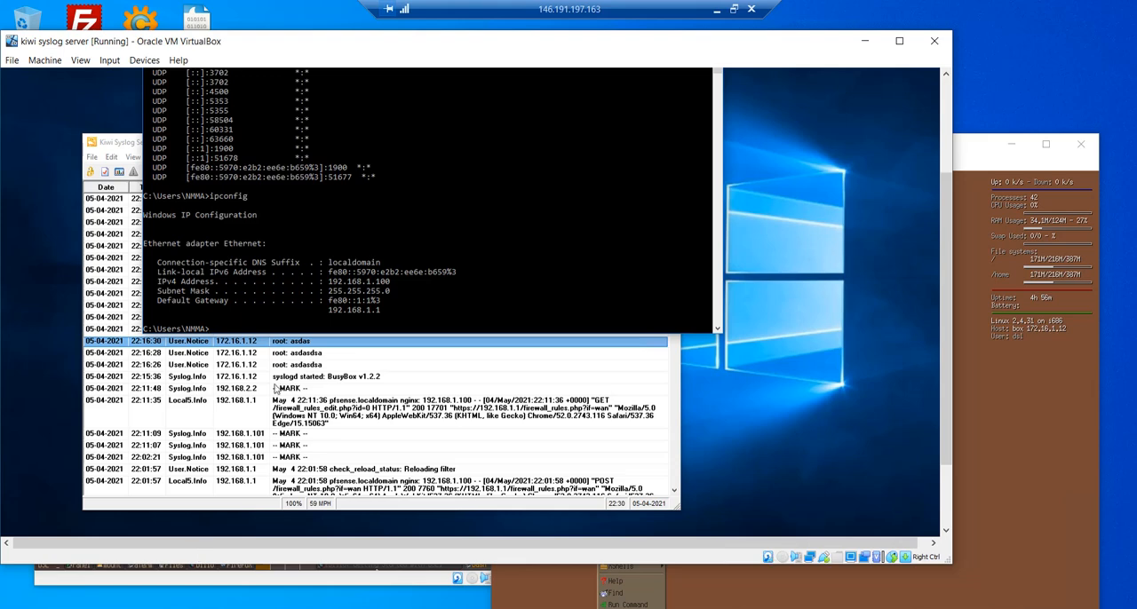
drag(946, 349, 939, 267)
click(656, 170)
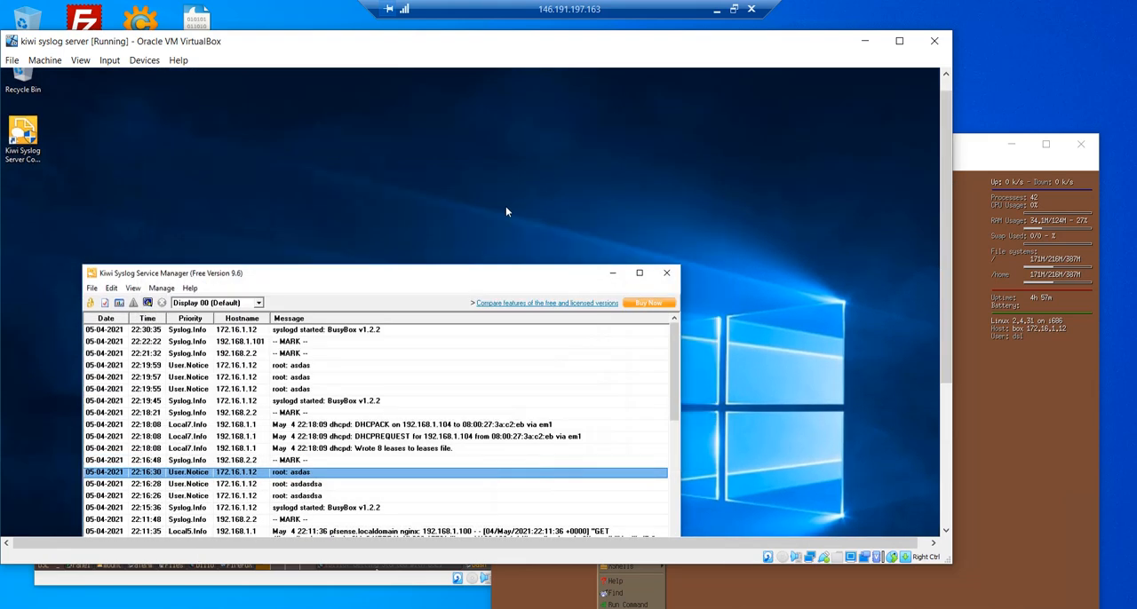
drag(459, 280, 533, 161)
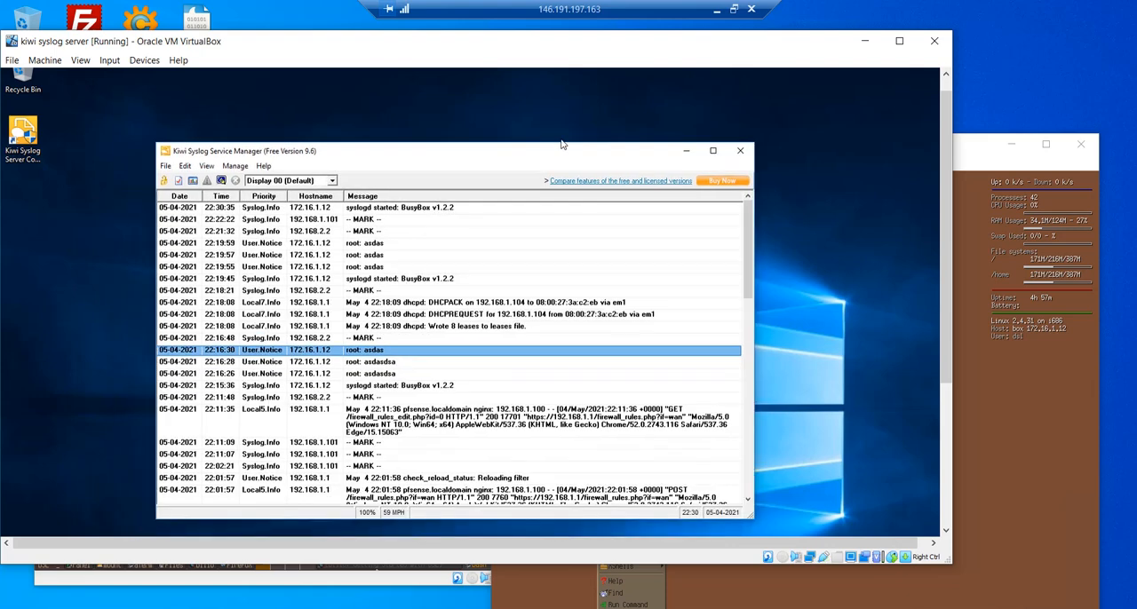
drag(766, 44, 586, 50)
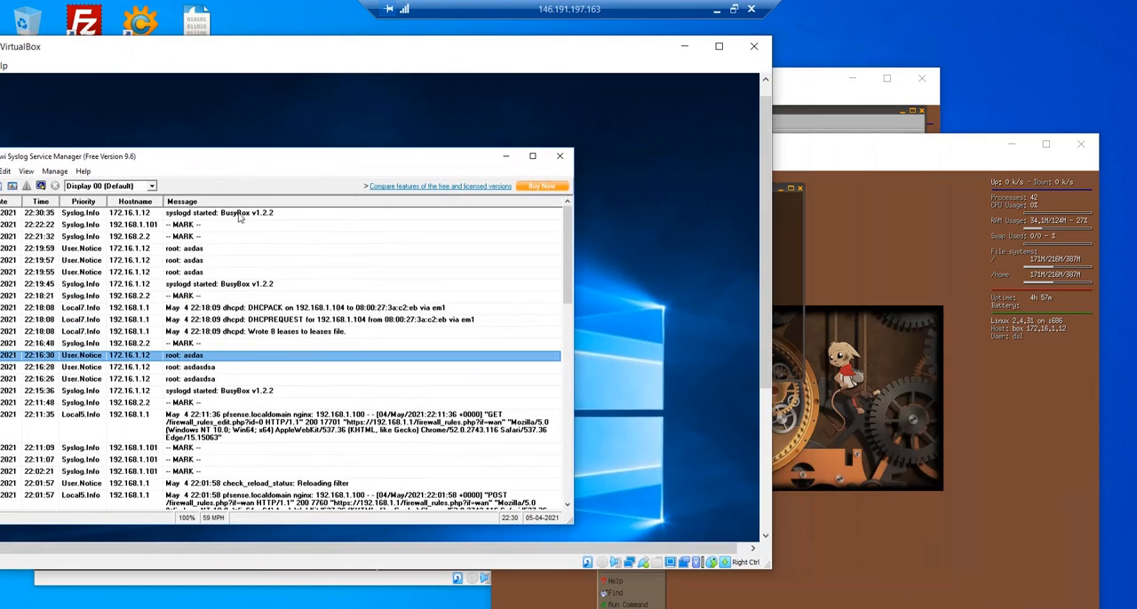
- Return to the DMZ terminal and send the test message logger "asdas" to the syslog server twice
click(796, 394)
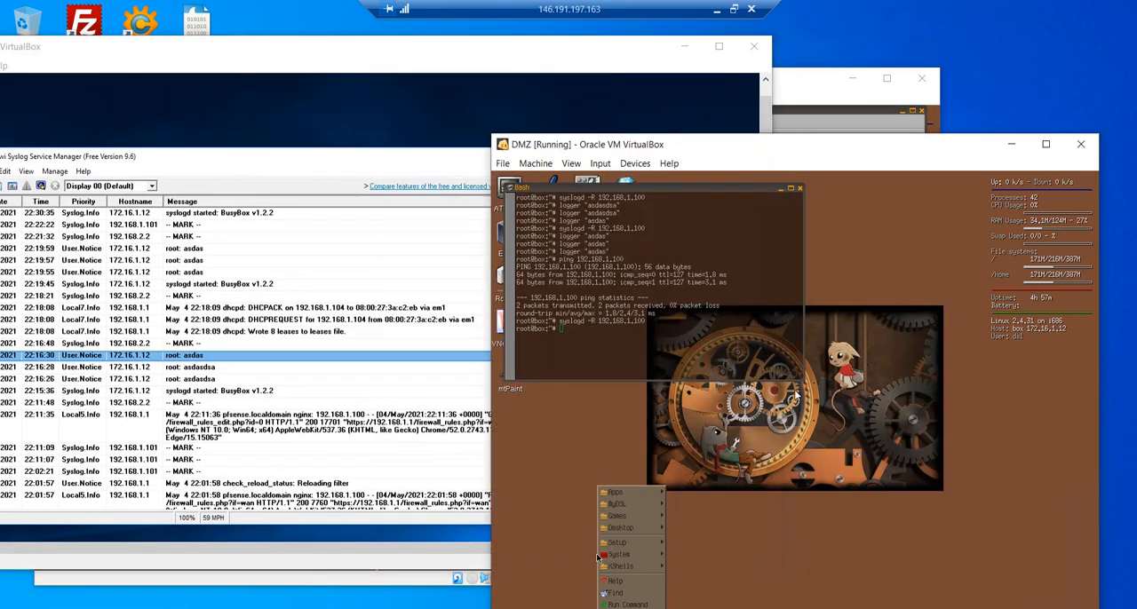
click(611, 373)
key(Up)
key(Up)
key(Up)
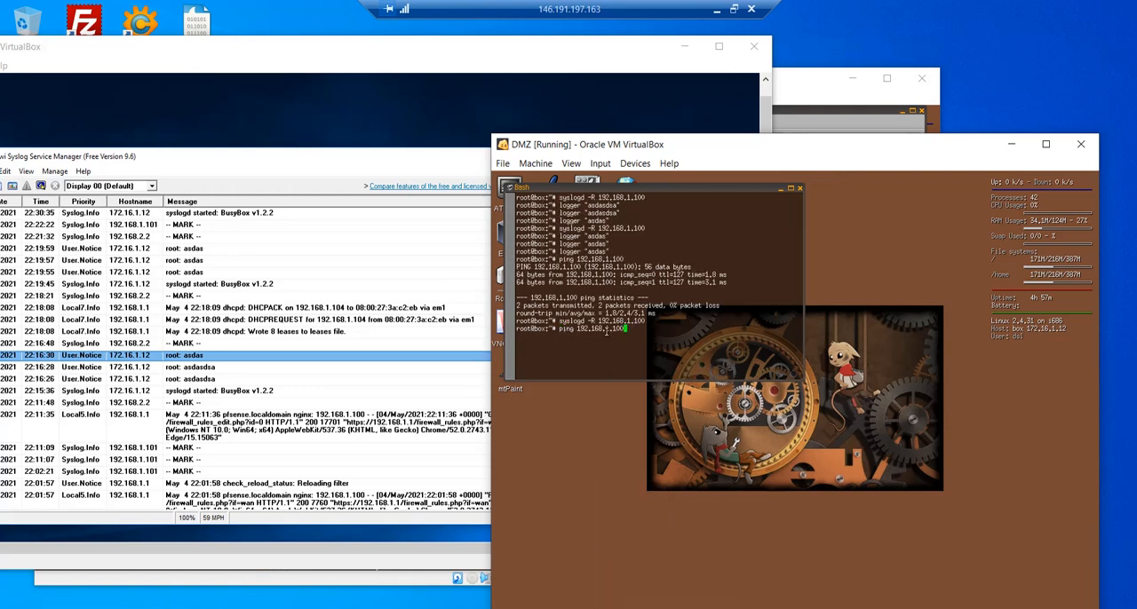
key(Return)
key(Up)
key(Return)
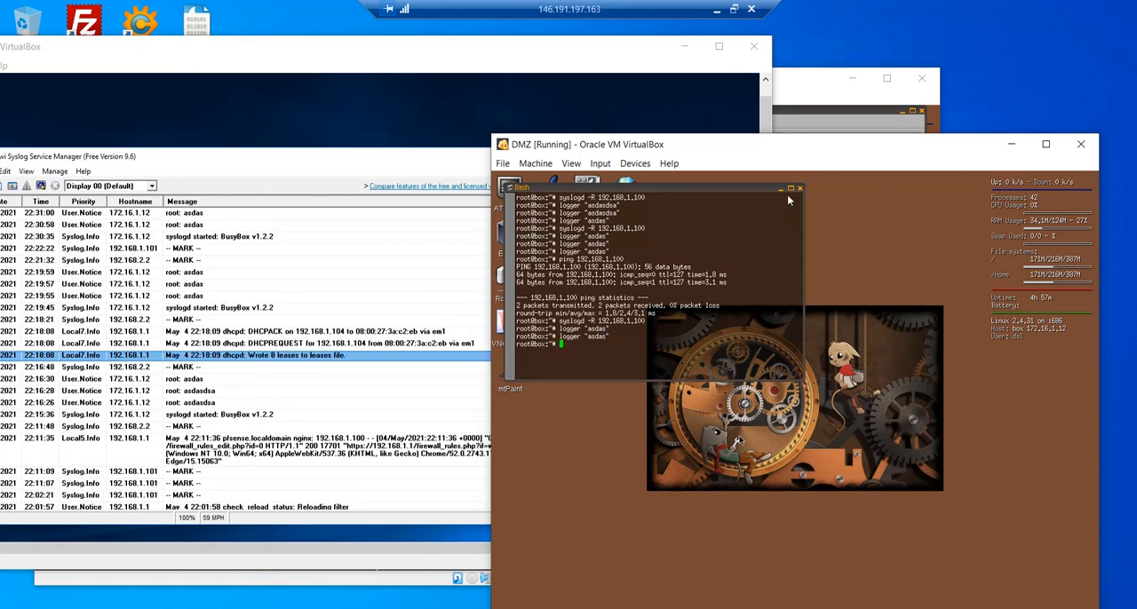
- Take the session out of full screen and review the syslog and Staff PC 2 requirements in the Word logbook
click(733, 9)
click(1032, 430)
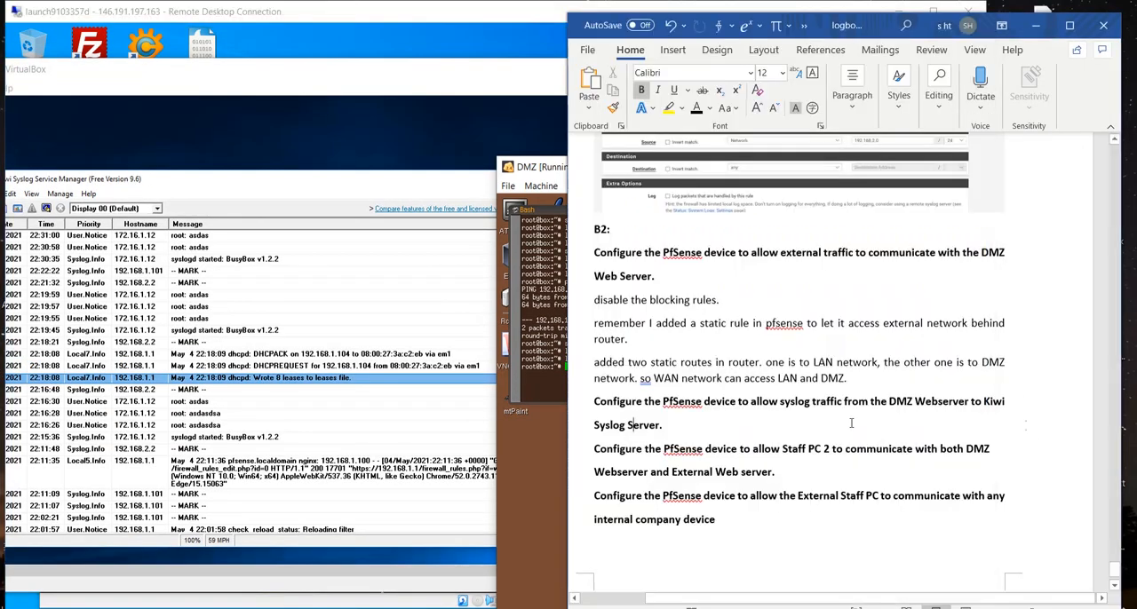
drag(673, 423, 598, 409)
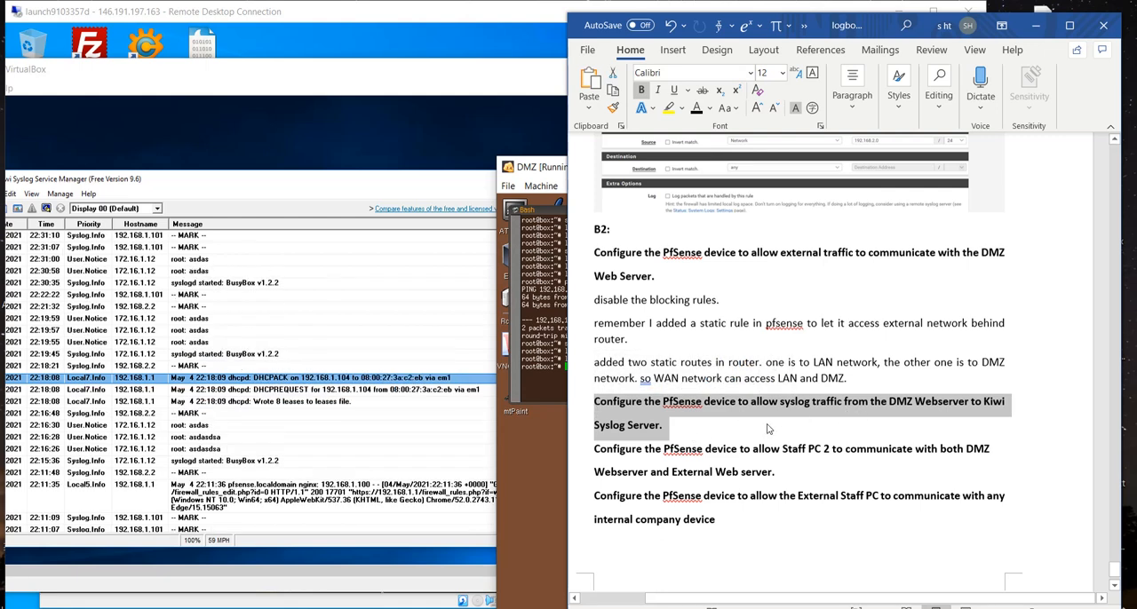
click(772, 455)
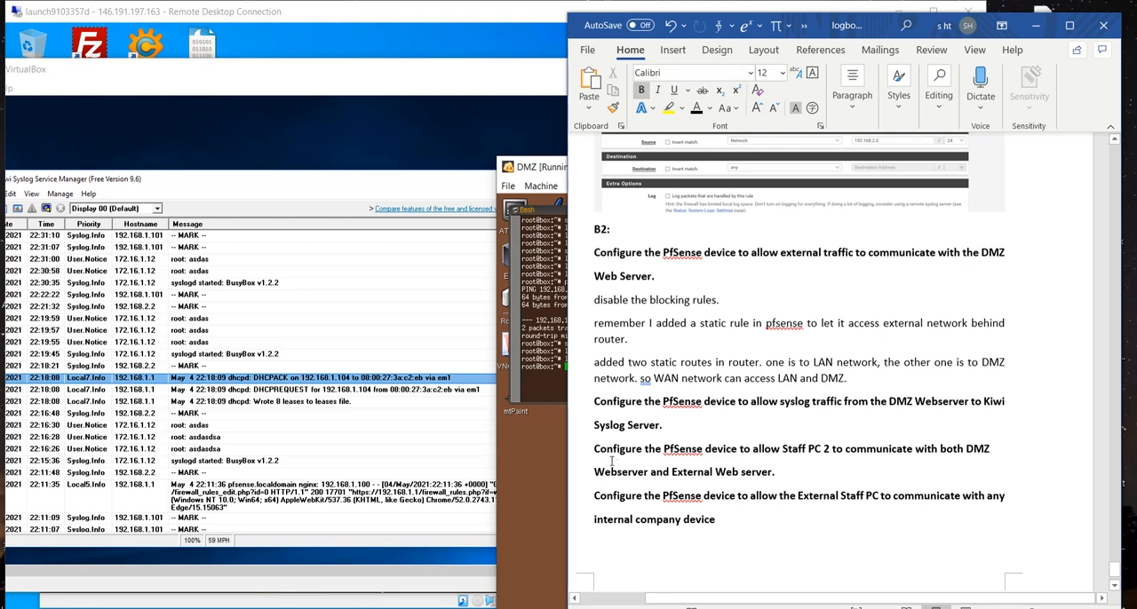
double_click(599, 451)
drag(663, 448, 825, 450)
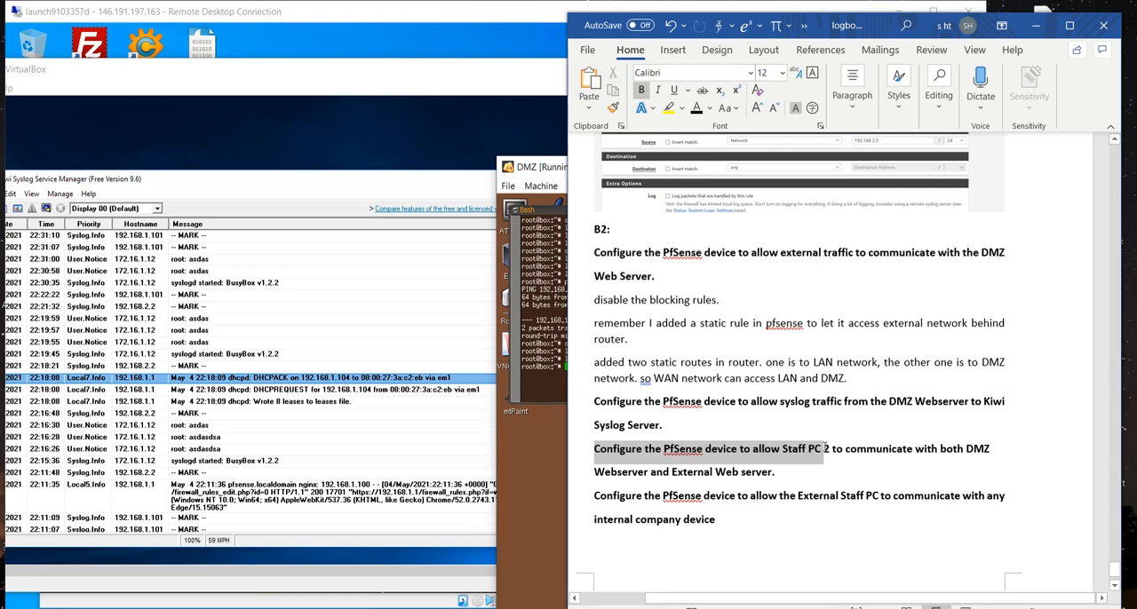
double_click(450, 18)
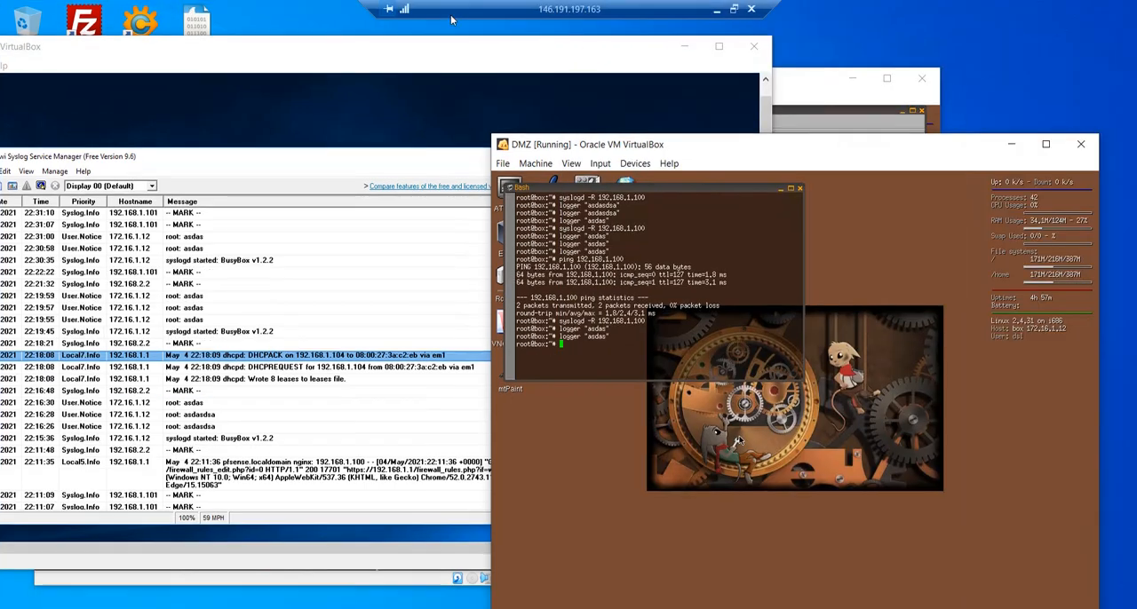
click(345, 607)
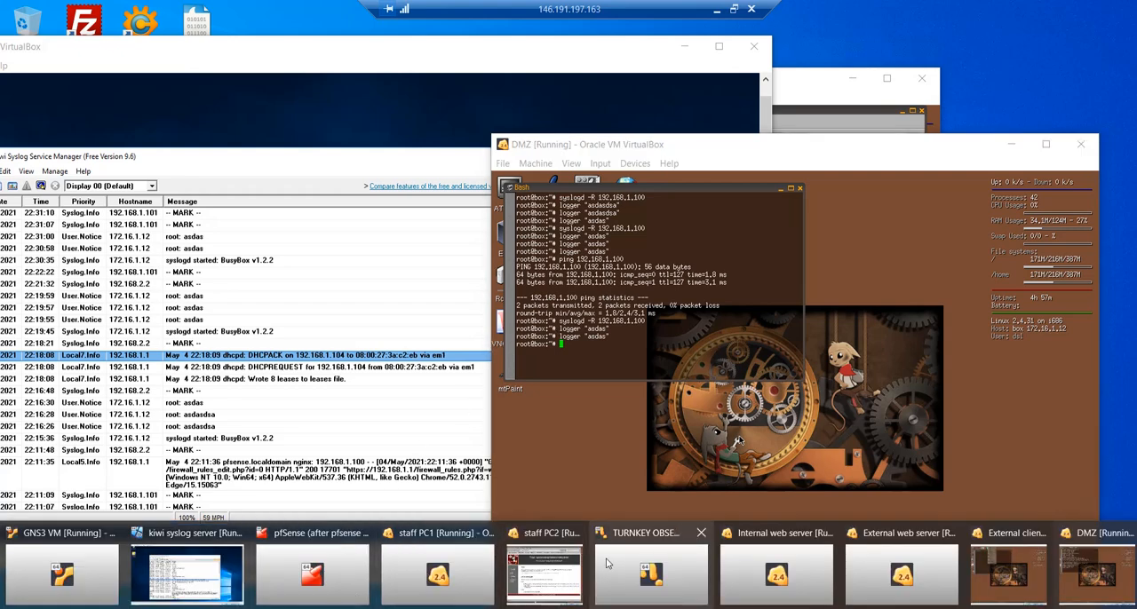
click(551, 572)
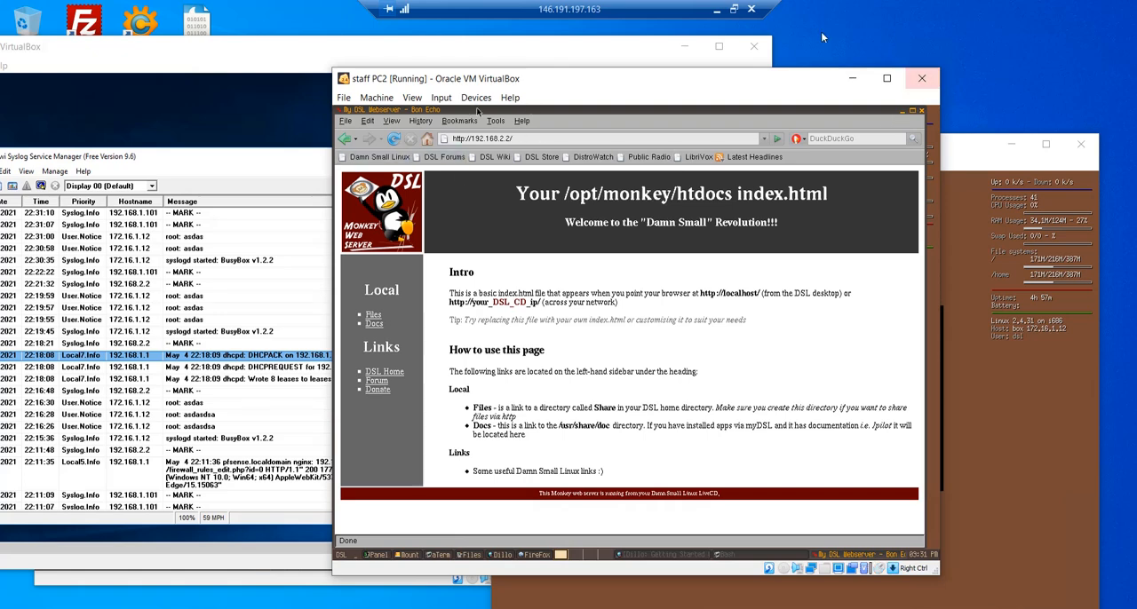
drag(662, 78, 923, 85)
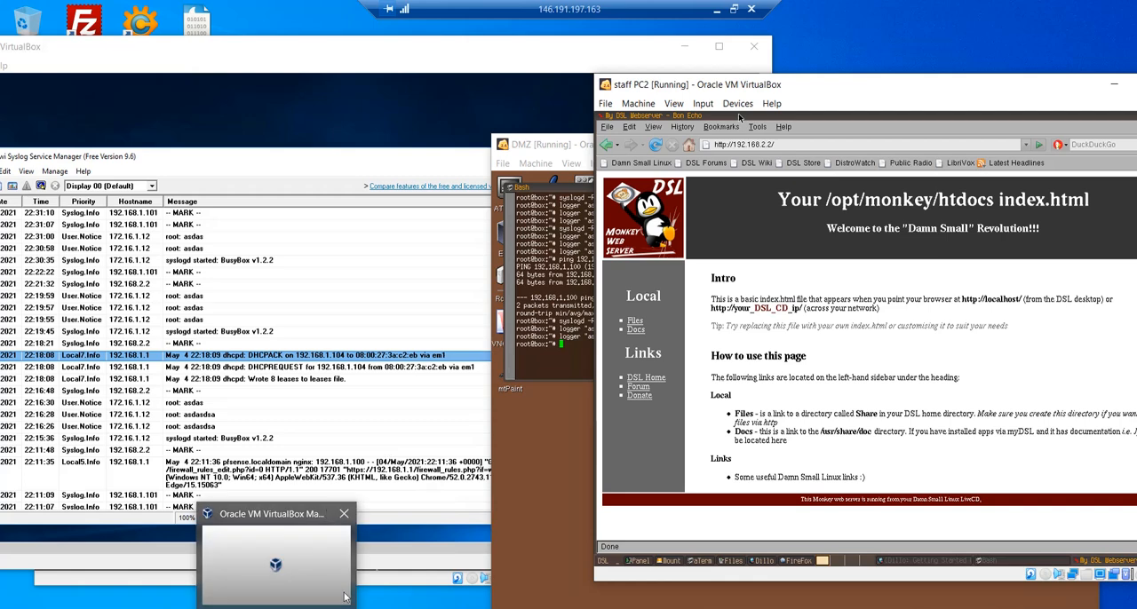
mouse_move(333, 608)
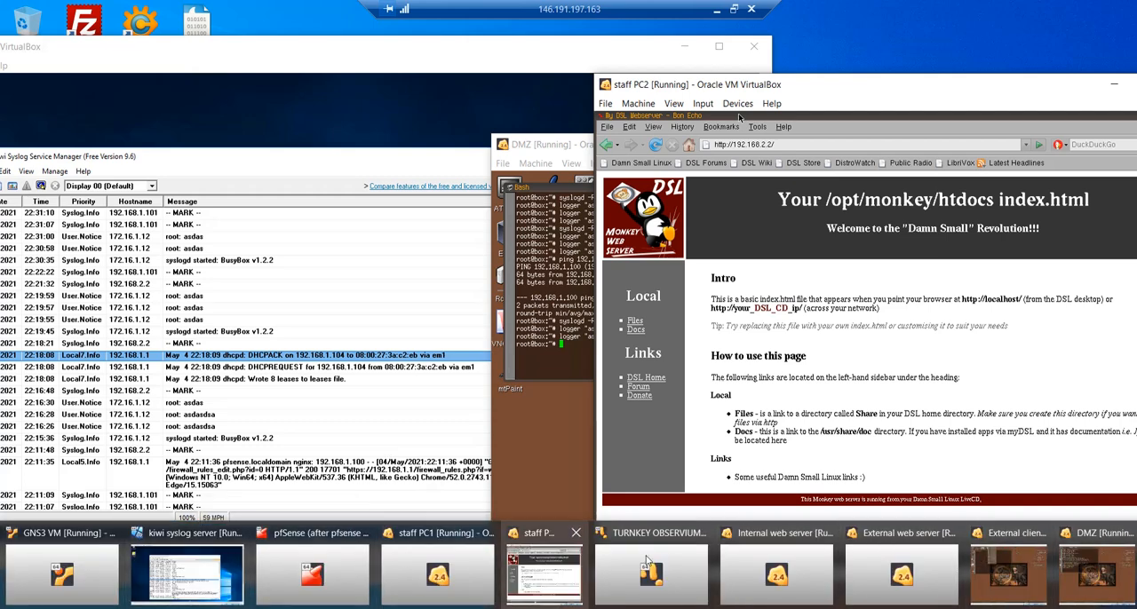
click(882, 573)
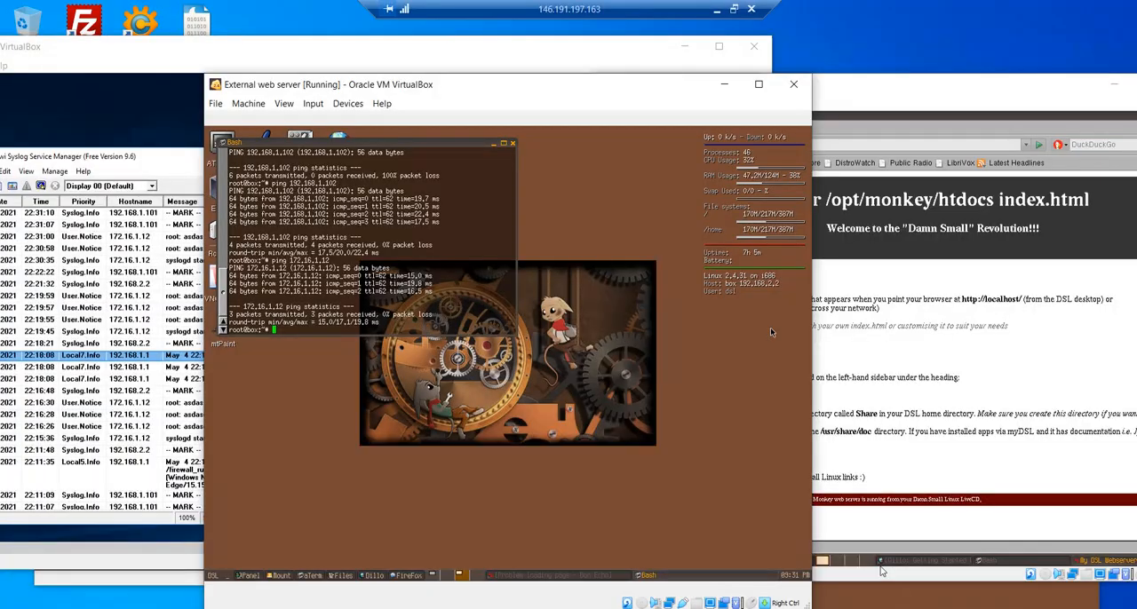
drag(506, 84, 302, 76)
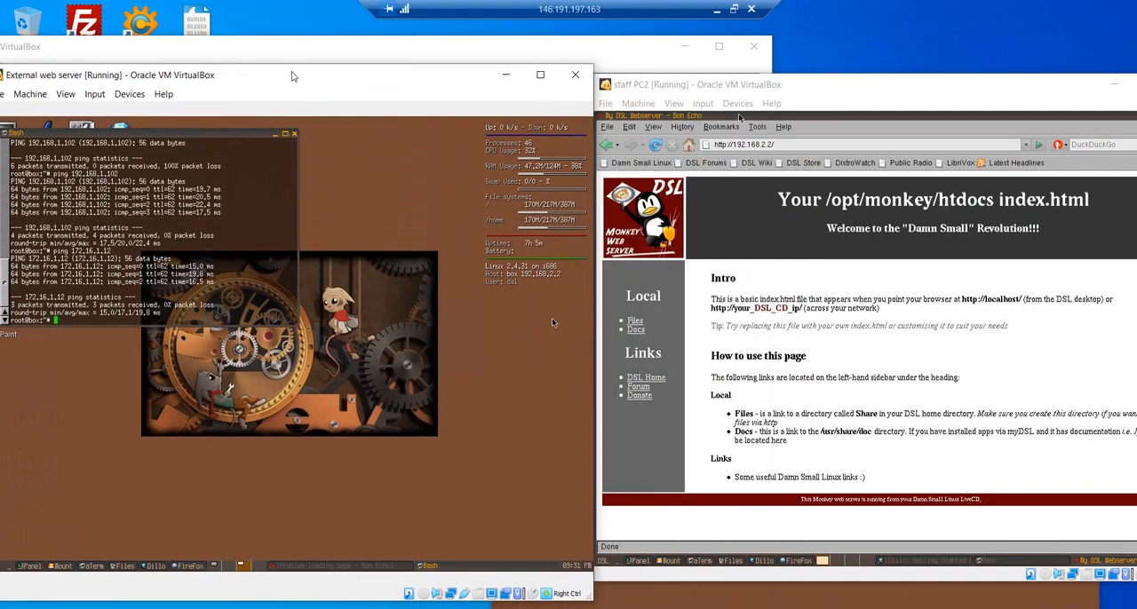
click(836, 314)
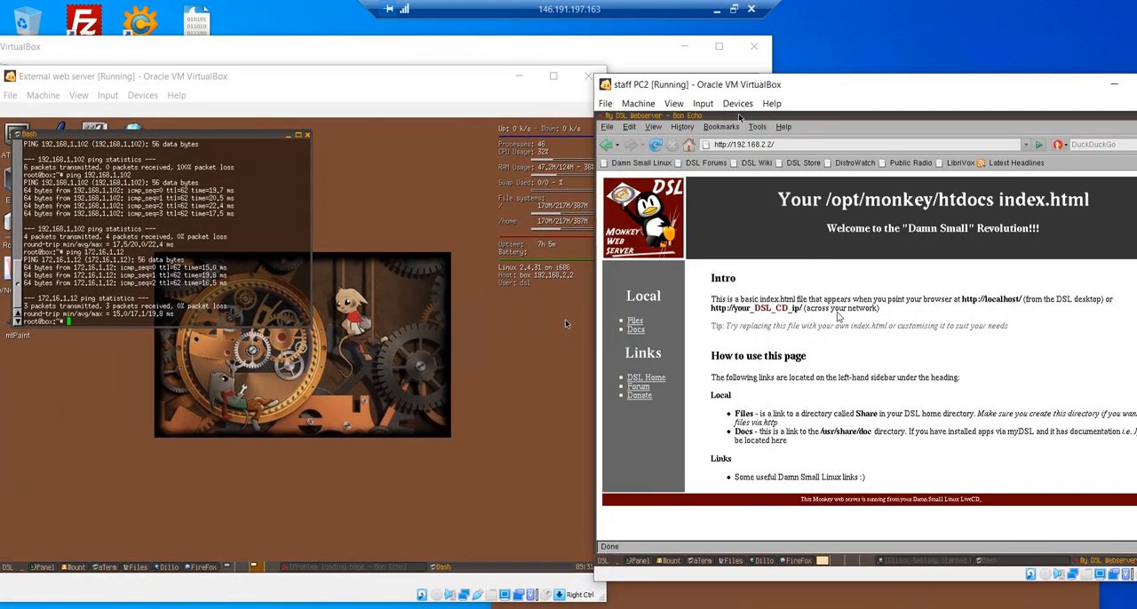
click(660, 147)
- Bring up the DMZ machine and place its window beside Staff PC2 so both are visible
click(430, 608)
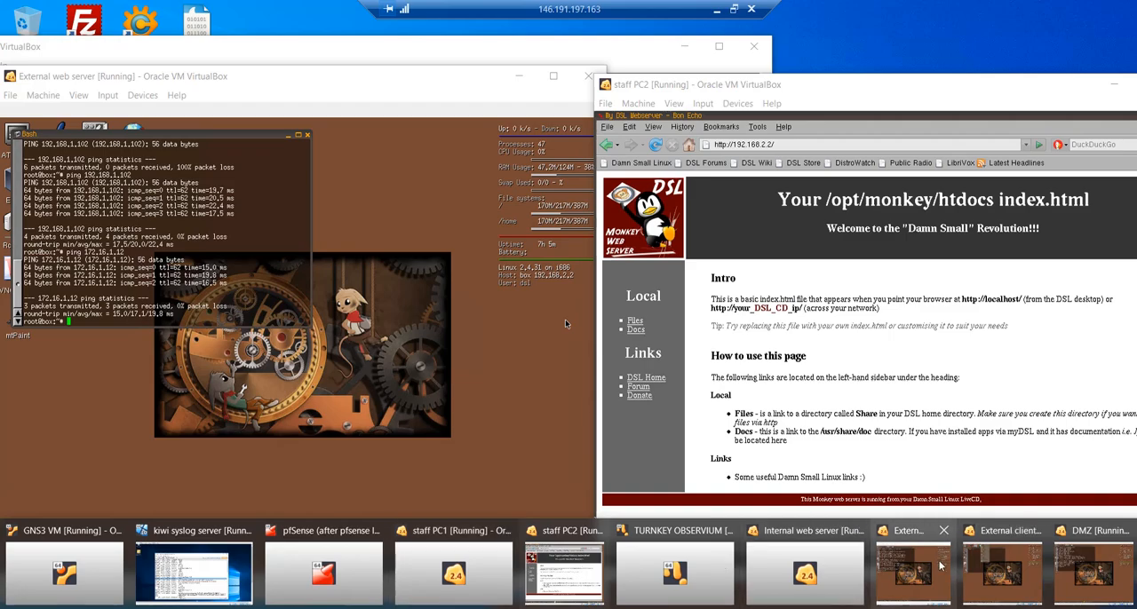
mouse_move(560, 564)
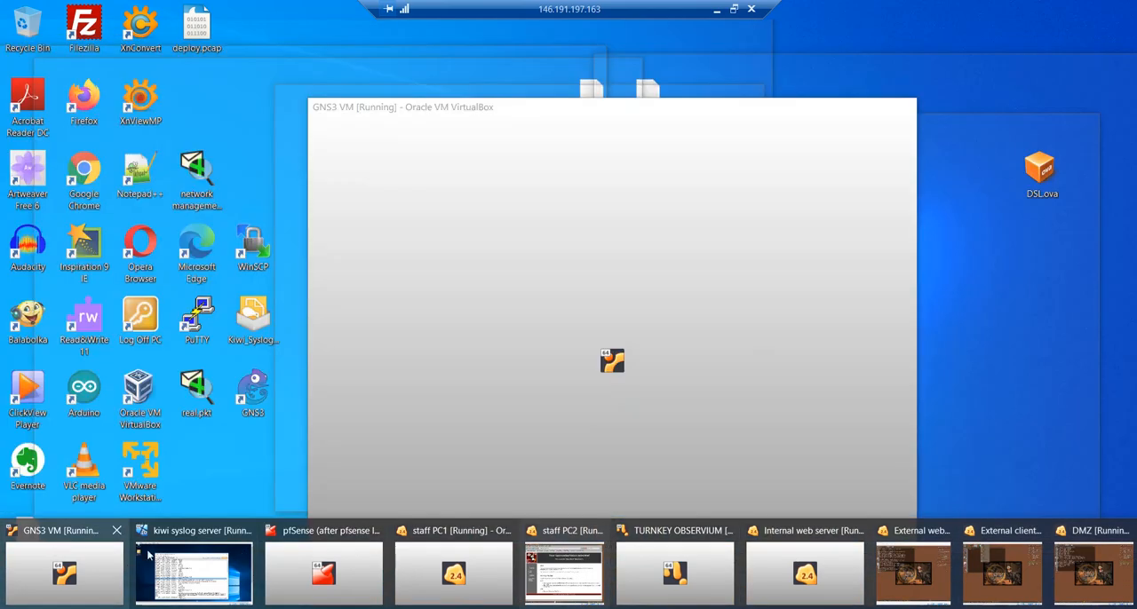
mouse_move(980, 552)
click(1090, 568)
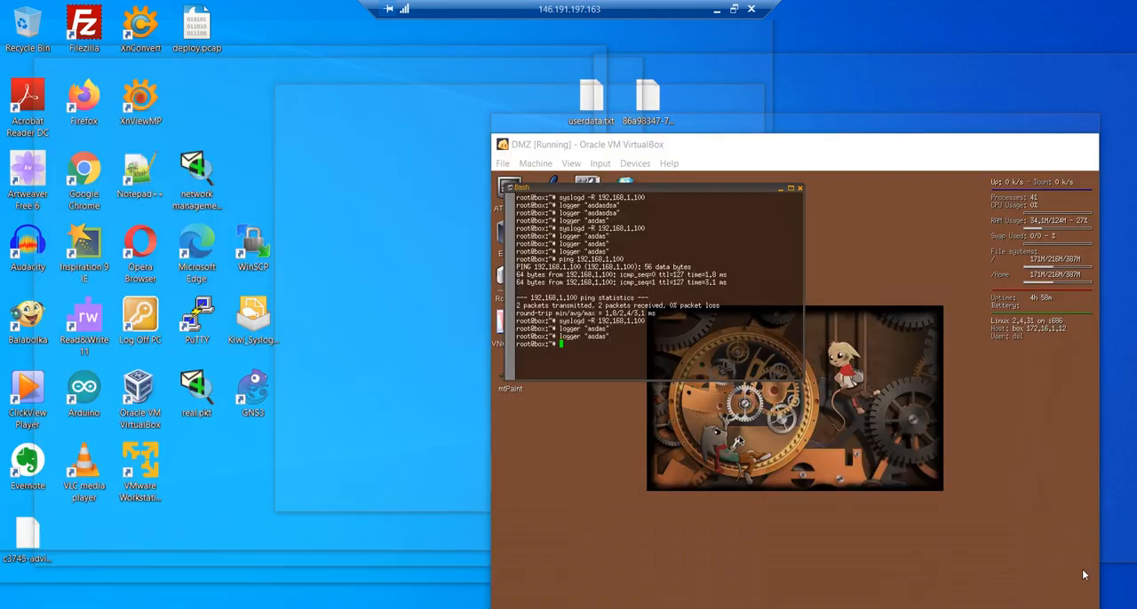
drag(665, 149, 207, 100)
click(767, 155)
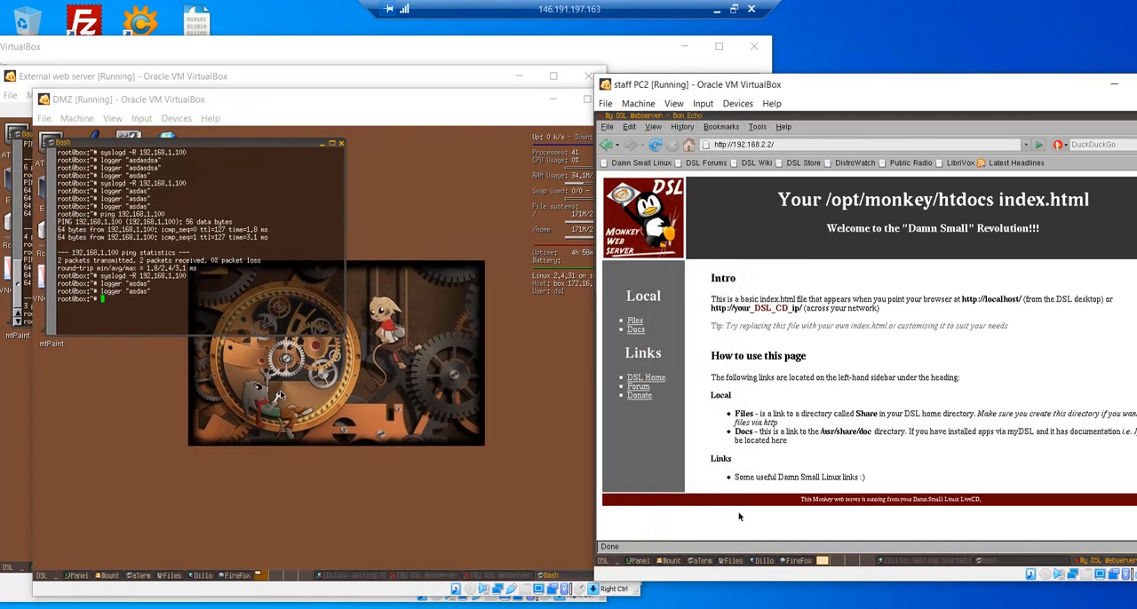
drag(486, 99, 405, 99)
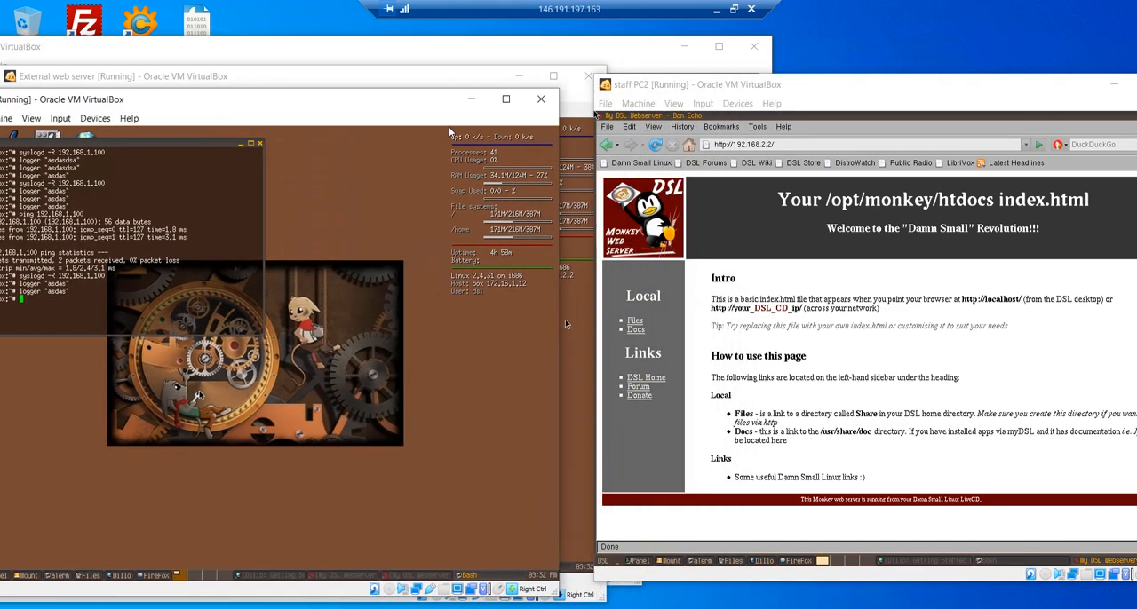
click(826, 314)
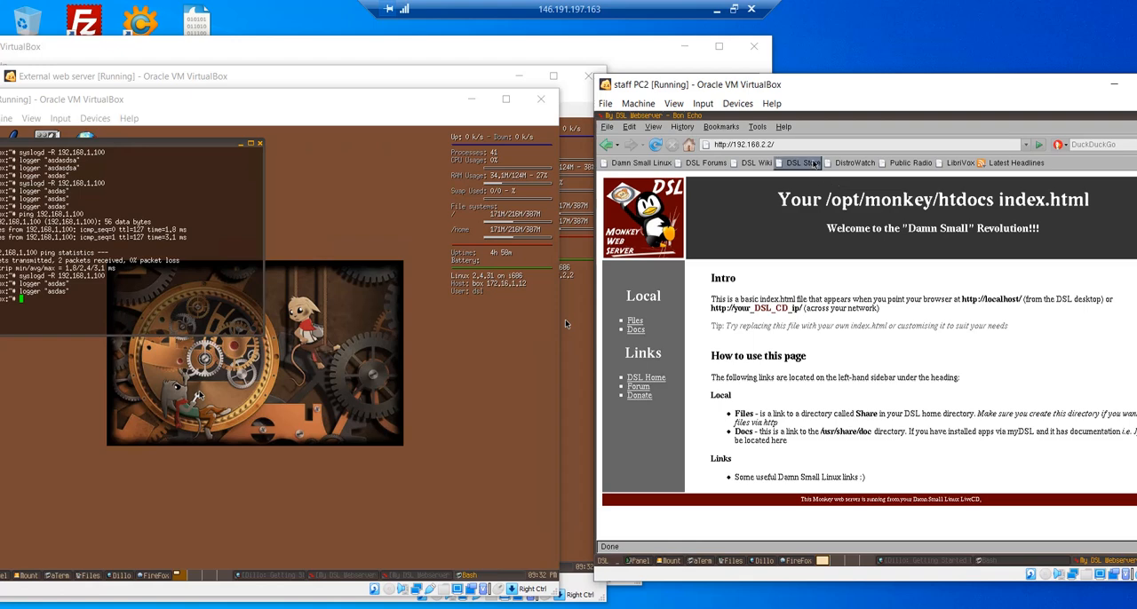
click(821, 143)
key(BackSpace)
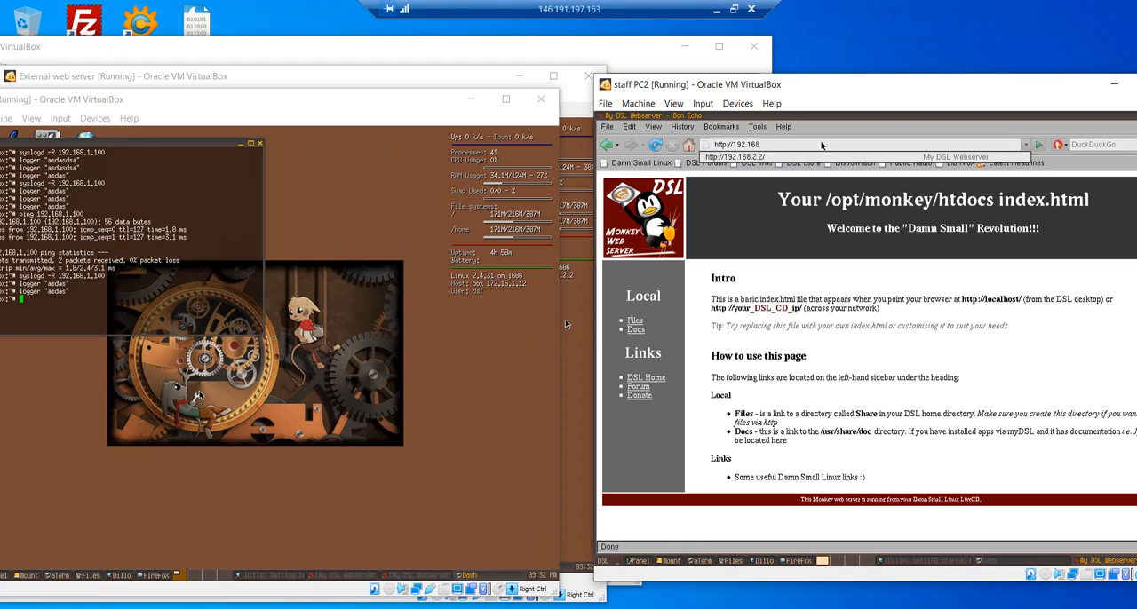
key(BackSpace)
key(BackSpace)
key(BackSpace)
key(BackSpace)
key(BackSpace)
key(BackSpace)
key(BackSpace)
key(BackSpace)
key(BackSpace)
key(BackSpace)
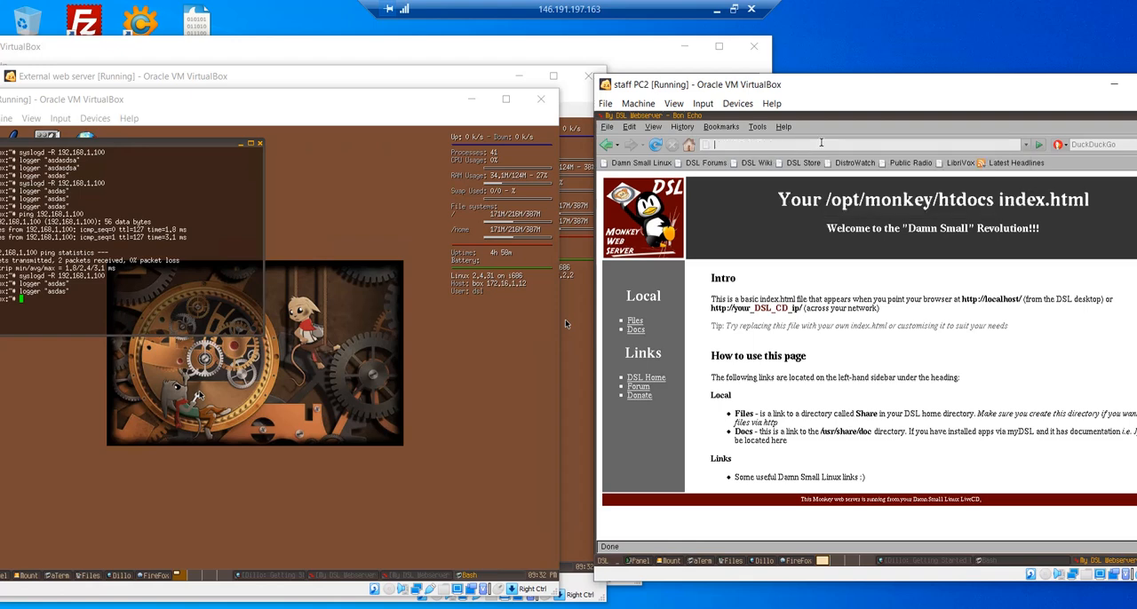
text(172)
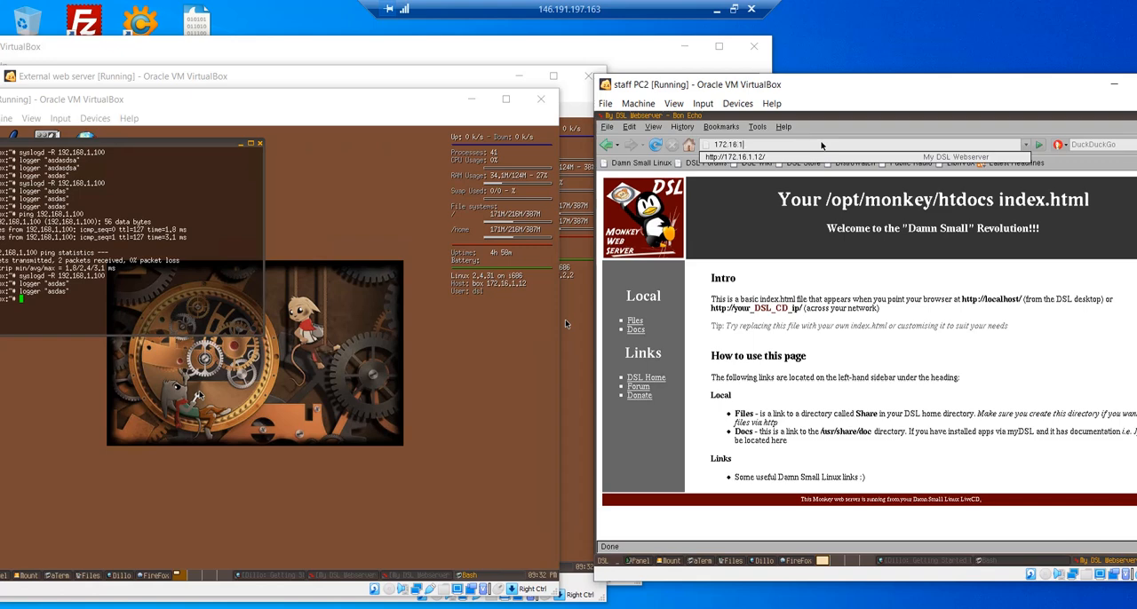
text(.16.1)
key(Down)
key(Return)
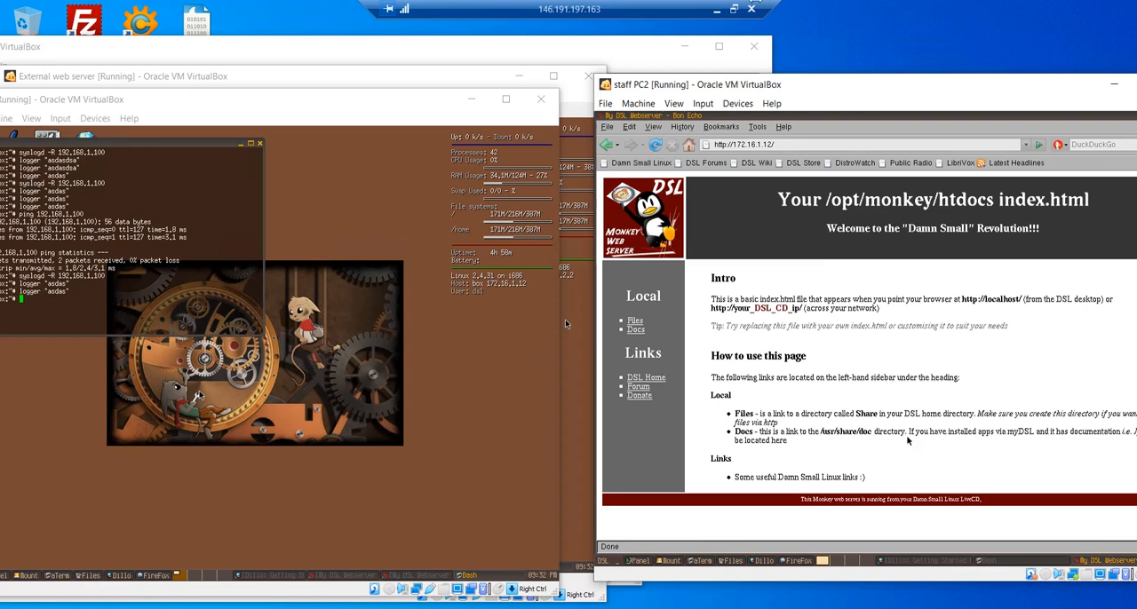
click(734, 9)
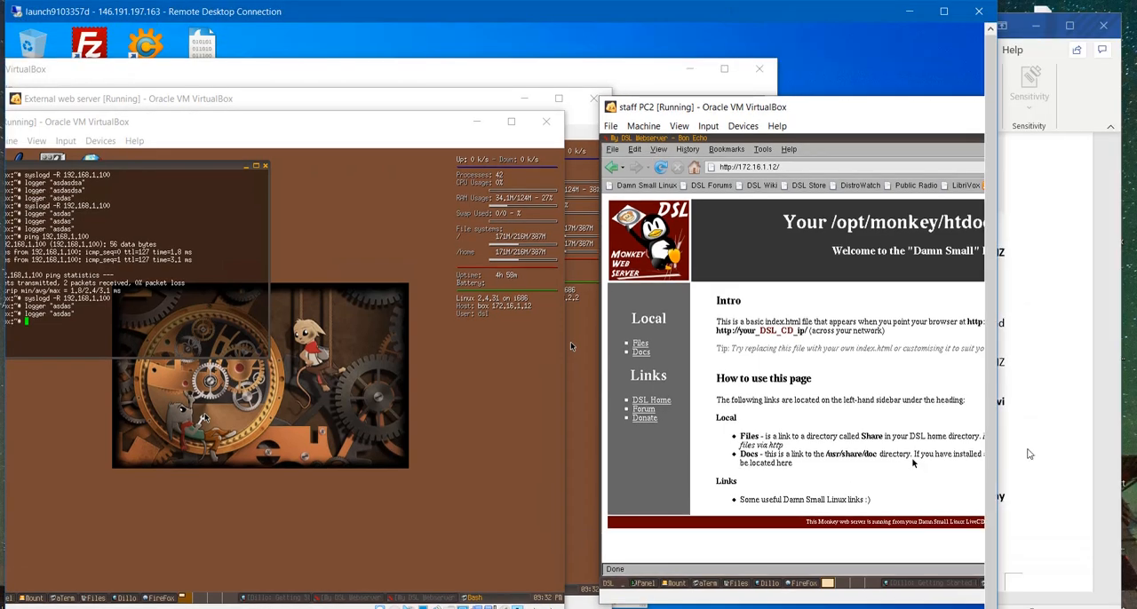
- Highlight the External Staff PC requirement in the Word logbook, then return the Remote Desktop session to full screen
click(1031, 453)
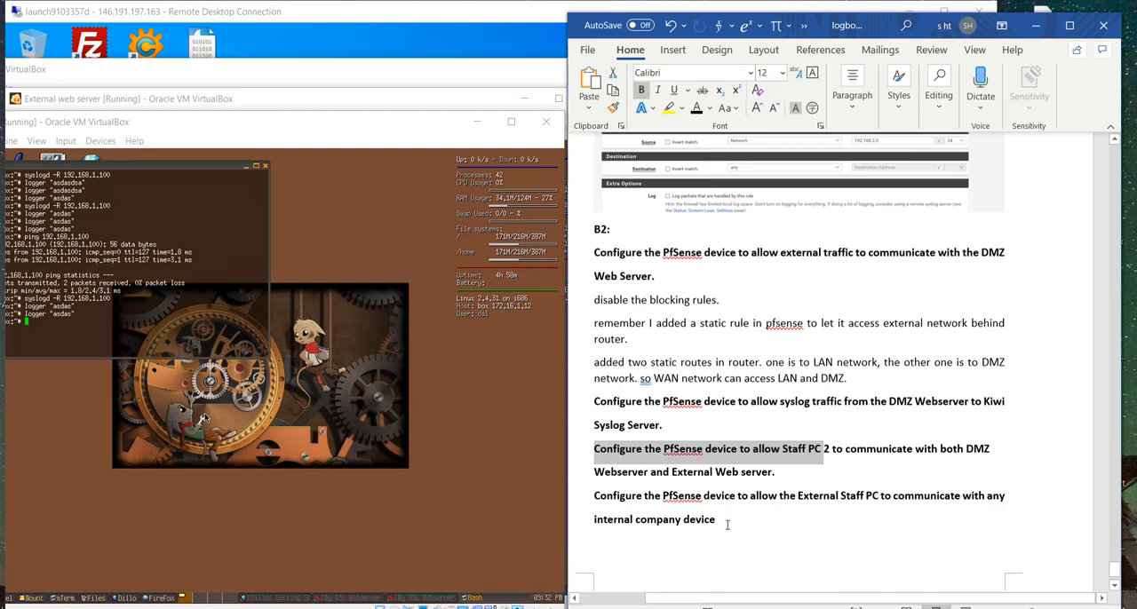
drag(726, 525, 602, 498)
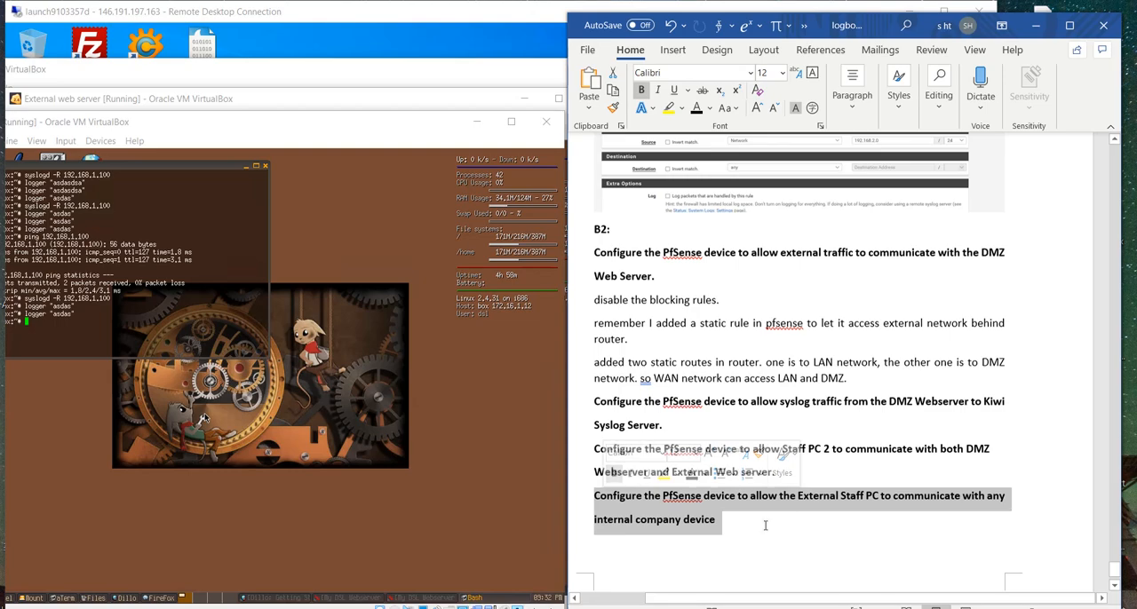
double_click(328, 12)
- Clear the Kiwi syslog server and External web server windows away and bring up the External client PC beside Staff PC2
drag(272, 106, 590, 89)
click(138, 48)
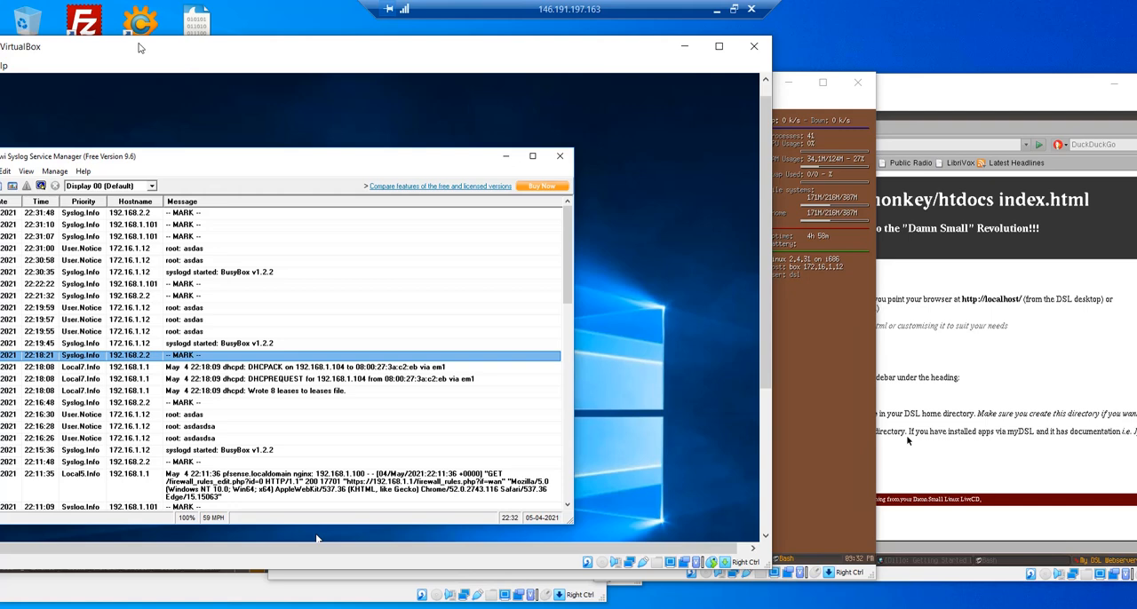
click(683, 46)
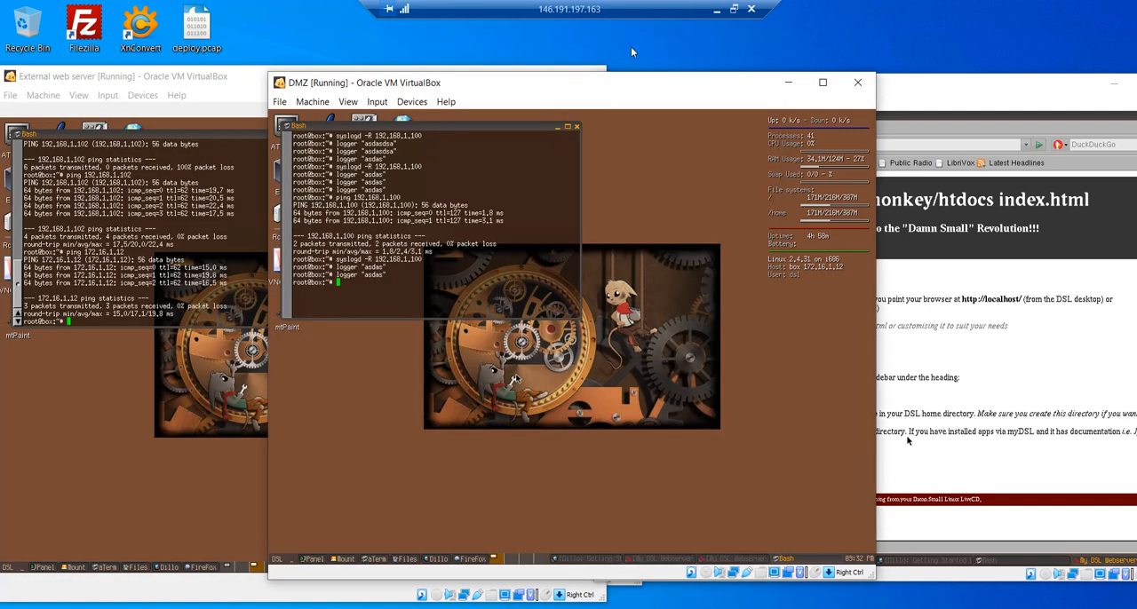
click(214, 77)
drag(214, 77, 215, 78)
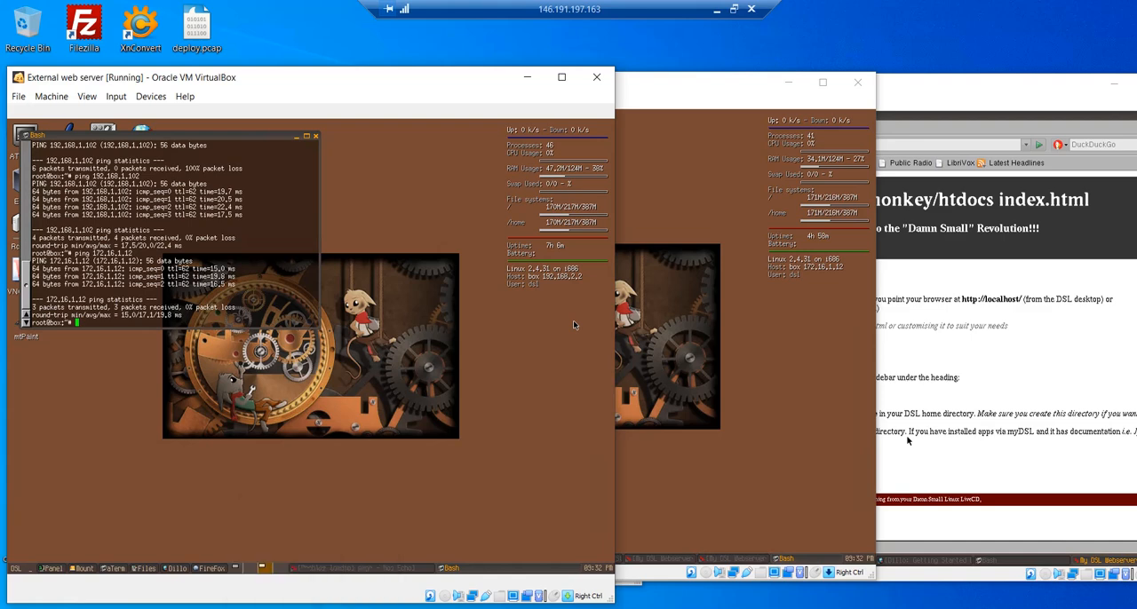
mouse_move(312, 607)
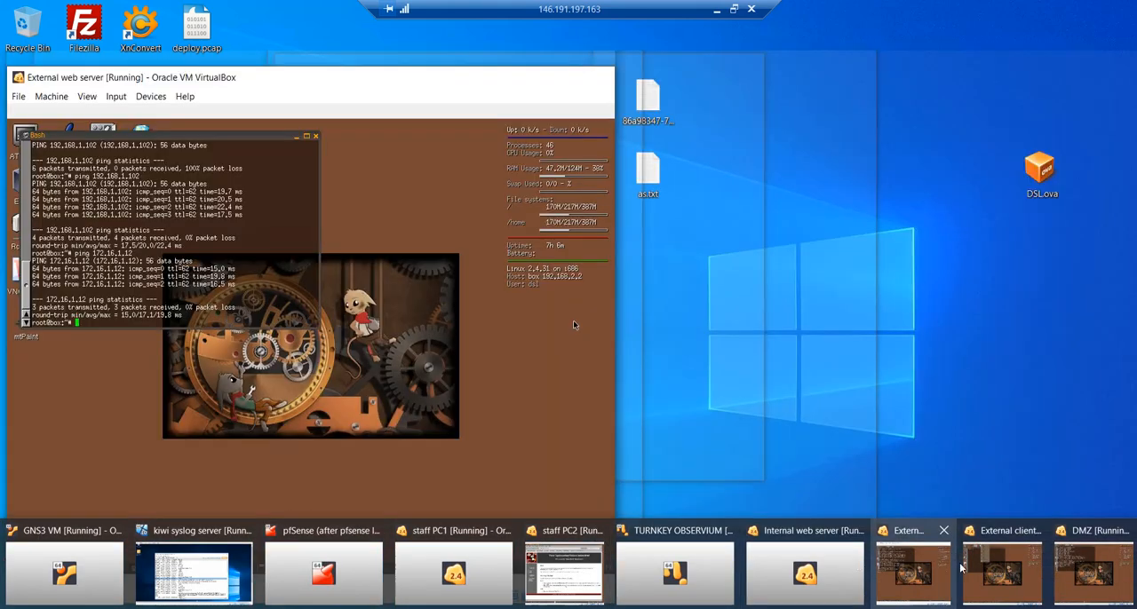
click(1021, 568)
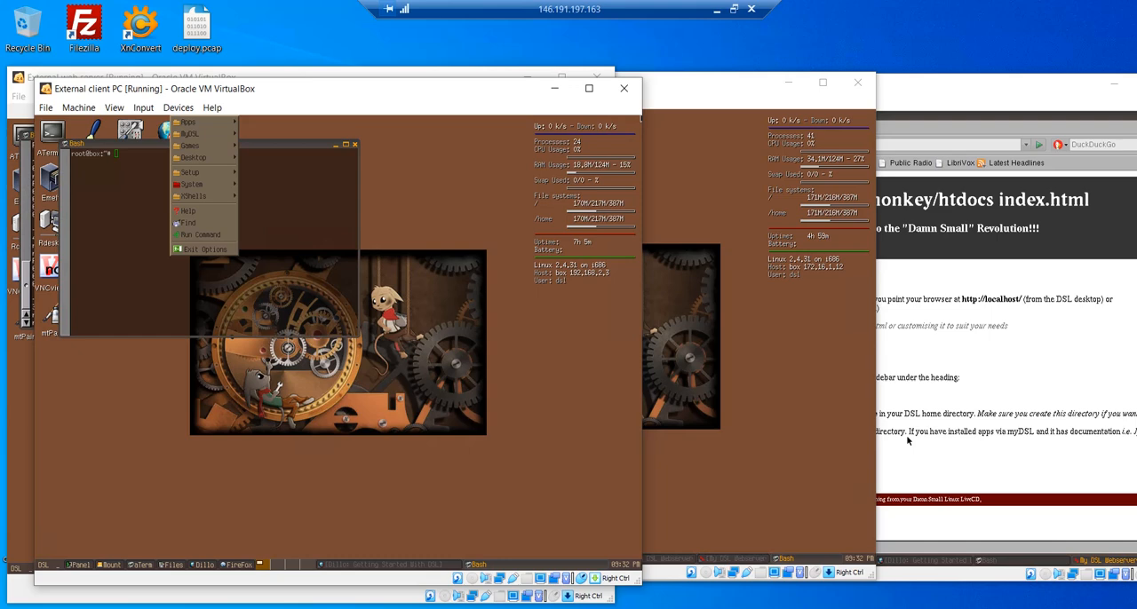
click(529, 77)
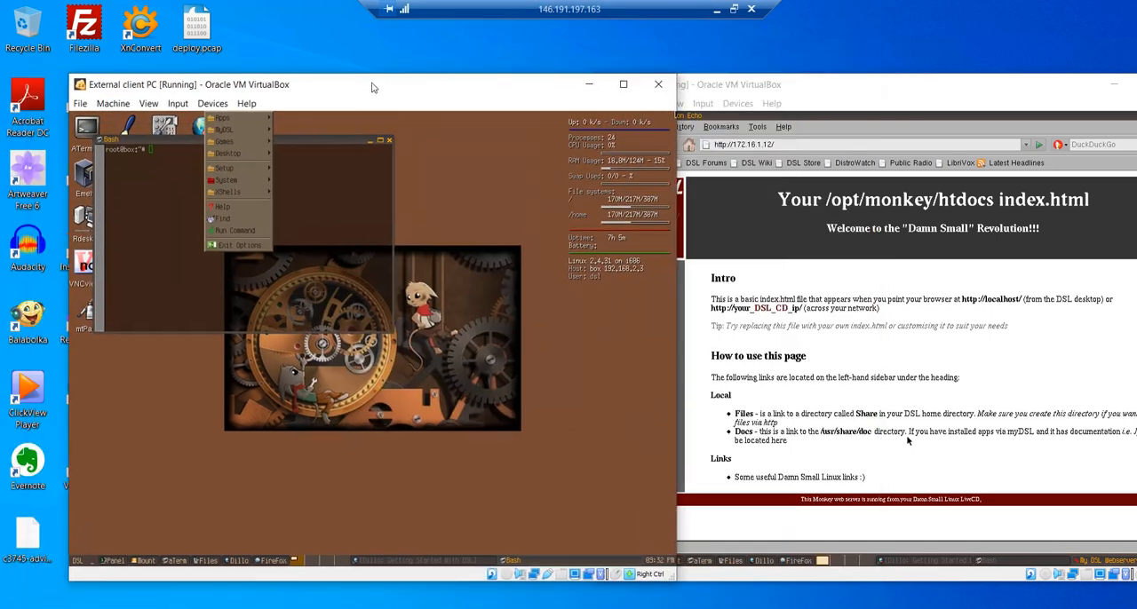
drag(338, 88, 372, 84)
- Close the open desktop menu on the External client PC and begin a ping command in its terminal
click(178, 205)
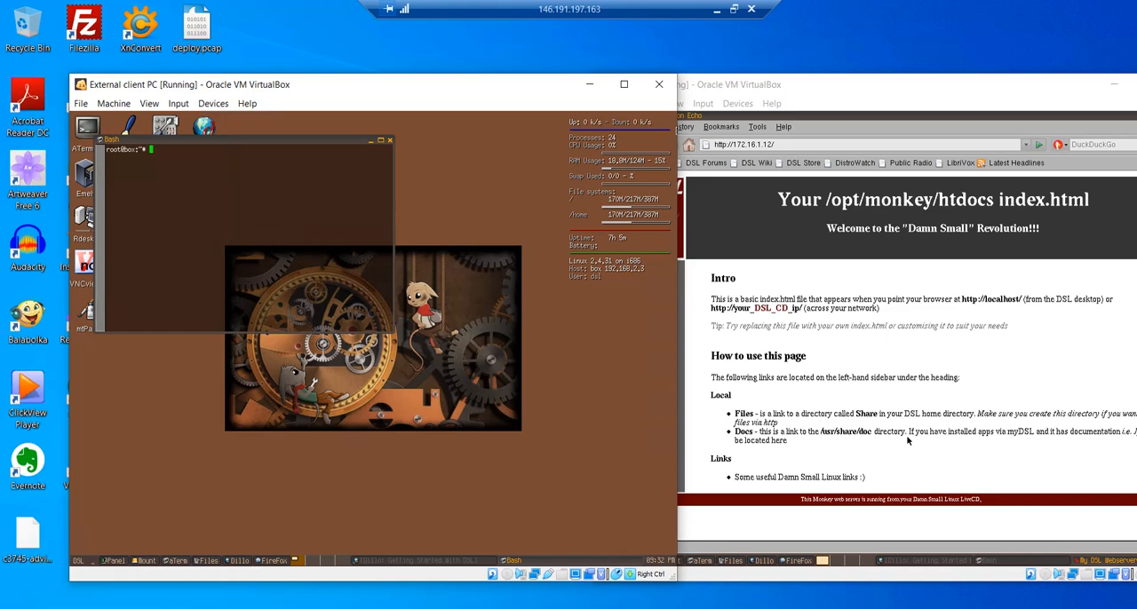
text(ping)
key(Control_R)
- Bring up Staff PC1, place it beside the External client PC's terminal, and minimize its browser to reveal the host address
click(279, 608)
click(461, 556)
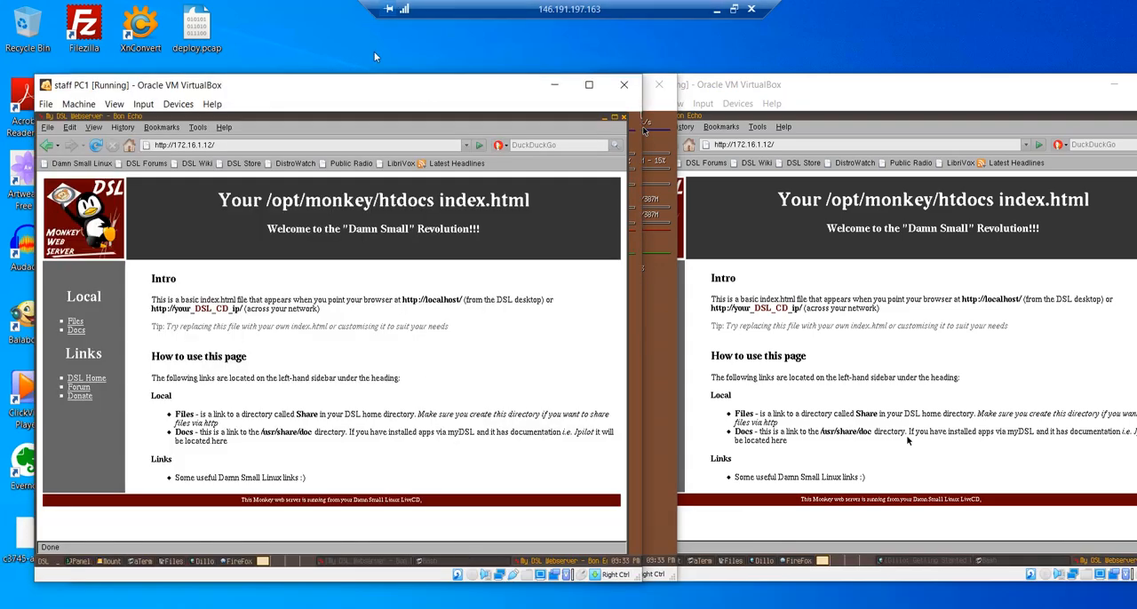
drag(363, 83, 609, 92)
click(828, 119)
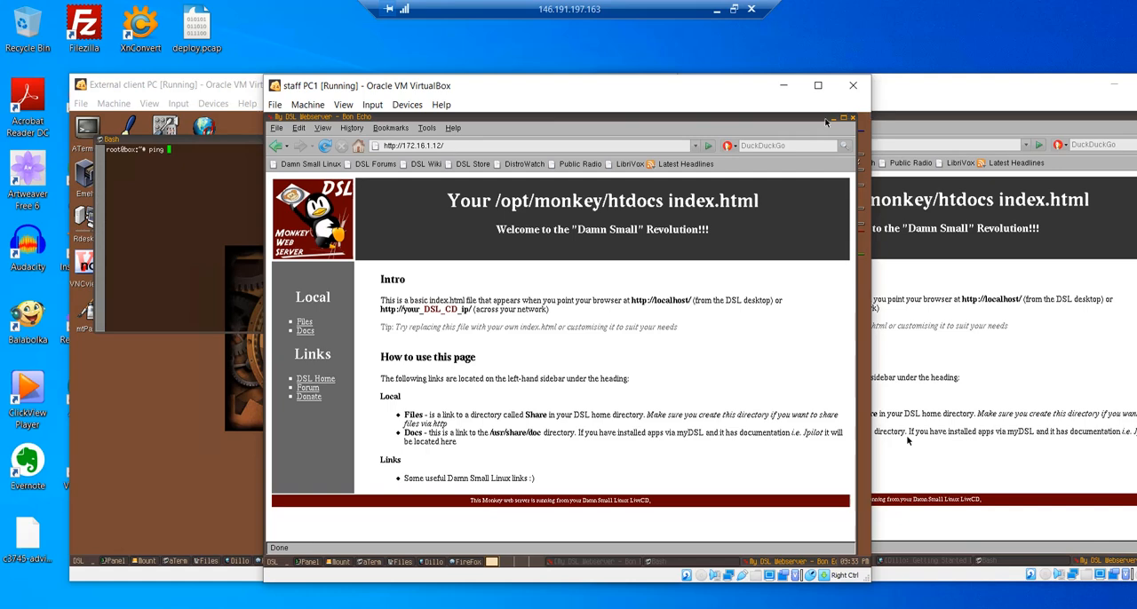
click(831, 122)
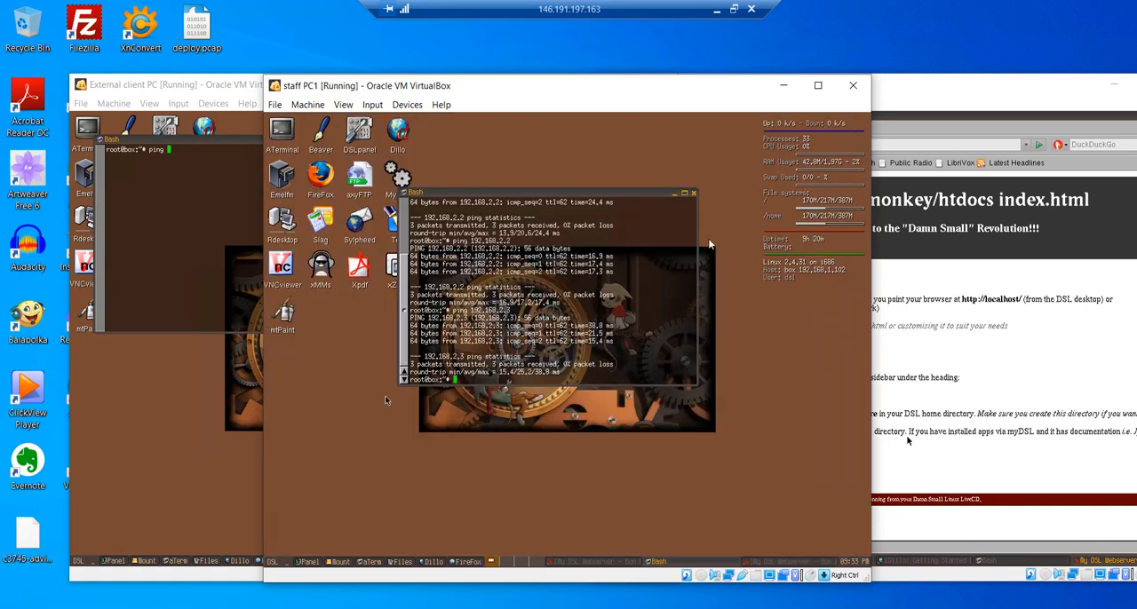
- Bring up Staff PC2, minimize its browser and terminal to reveal the host address, and move its window clear of Staff PC1
mouse_move(368, 603)
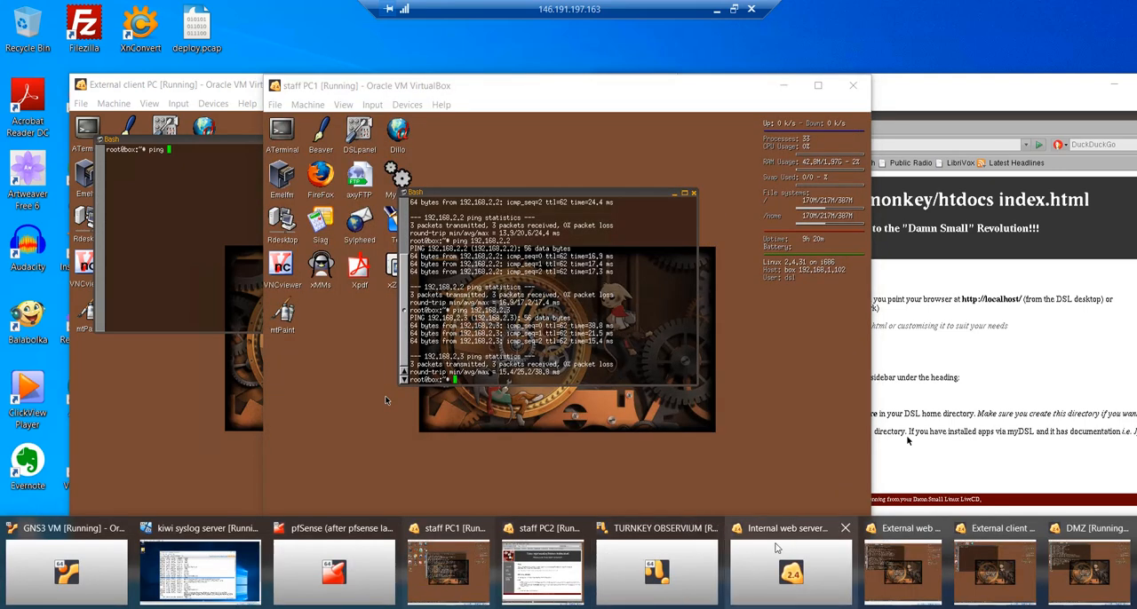
mouse_move(778, 548)
mouse_move(690, 549)
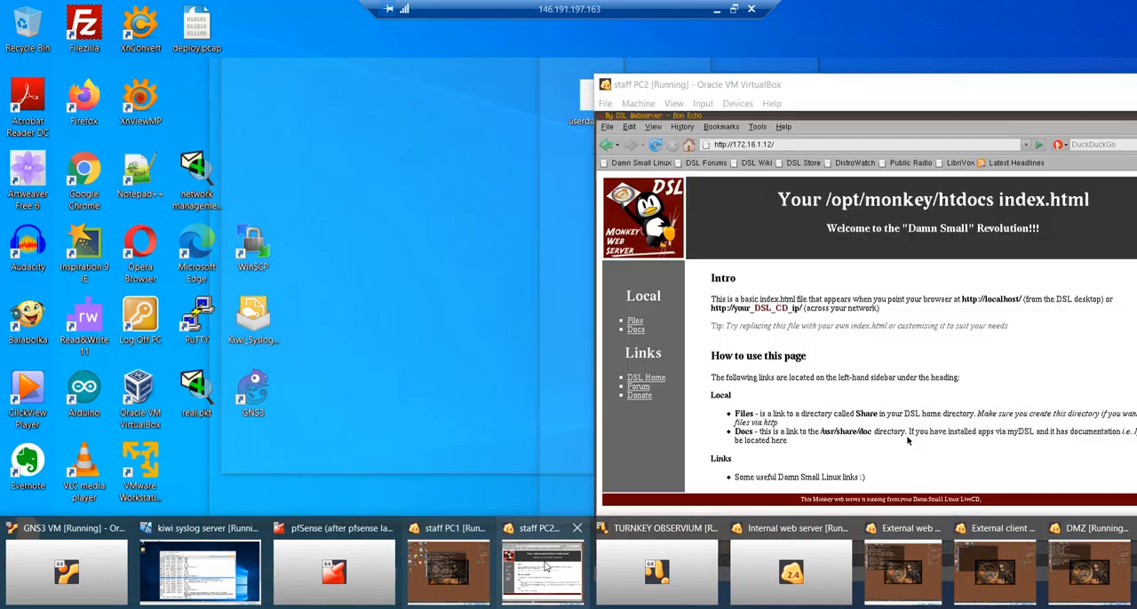
click(545, 566)
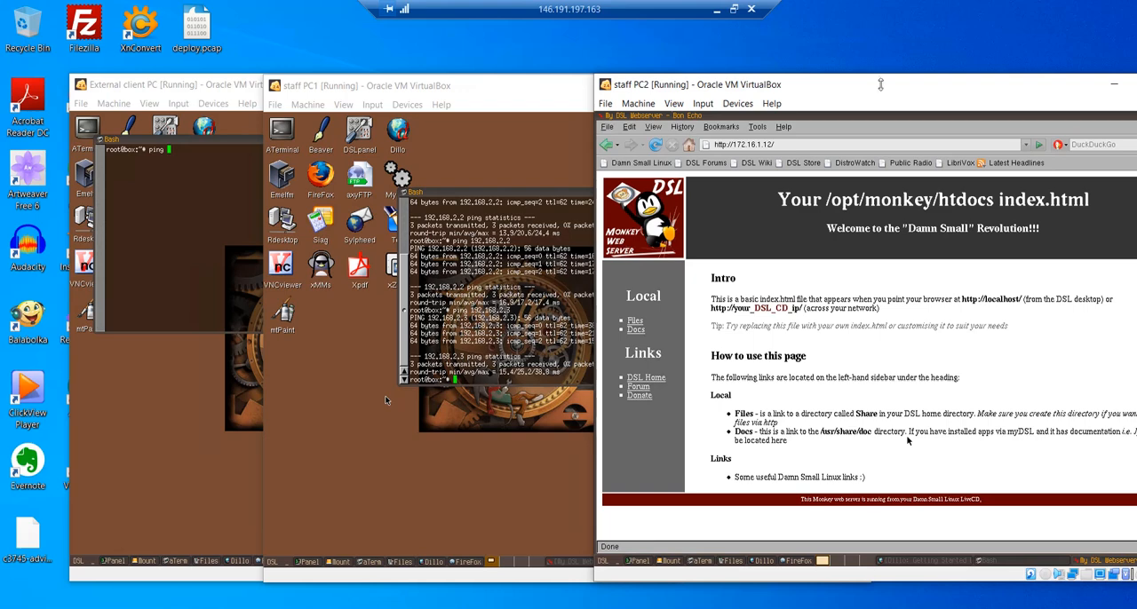
drag(865, 88, 525, 89)
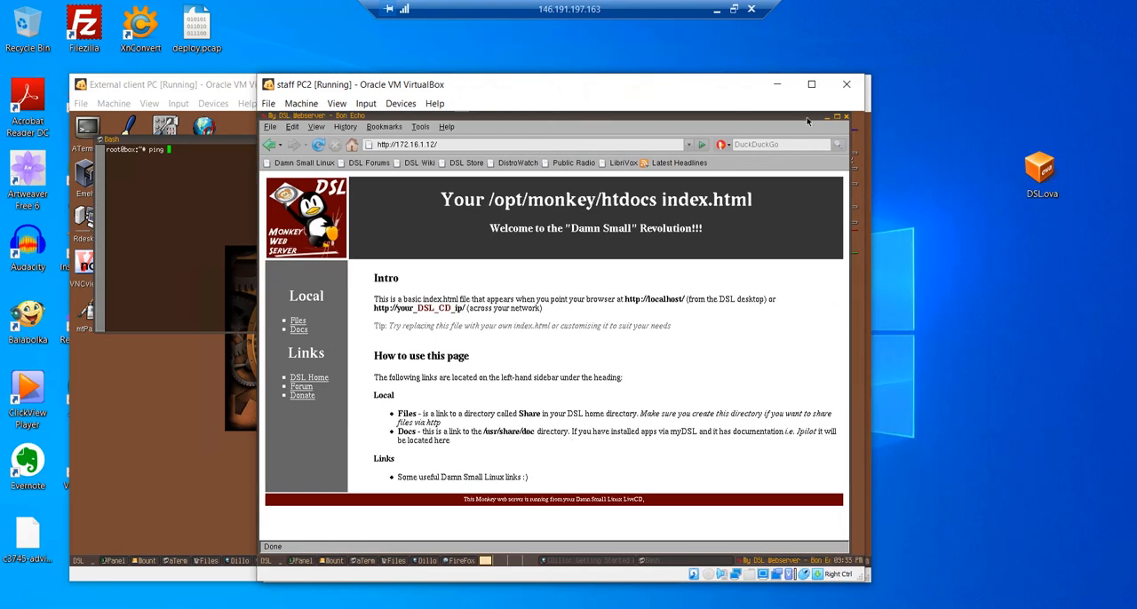
click(828, 119)
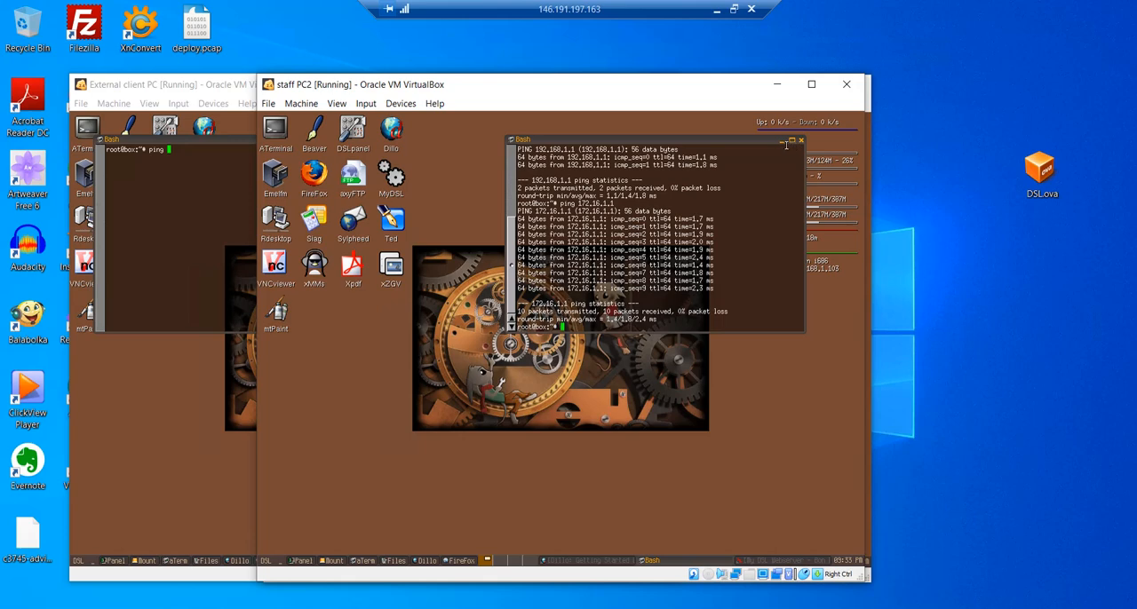
click(781, 142)
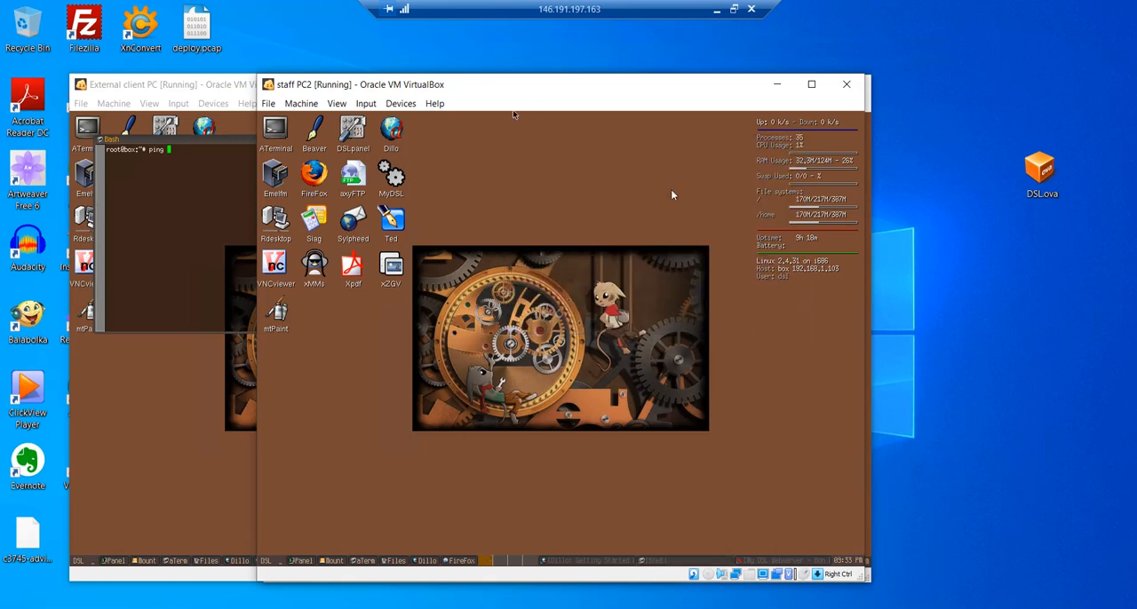
drag(609, 92, 947, 147)
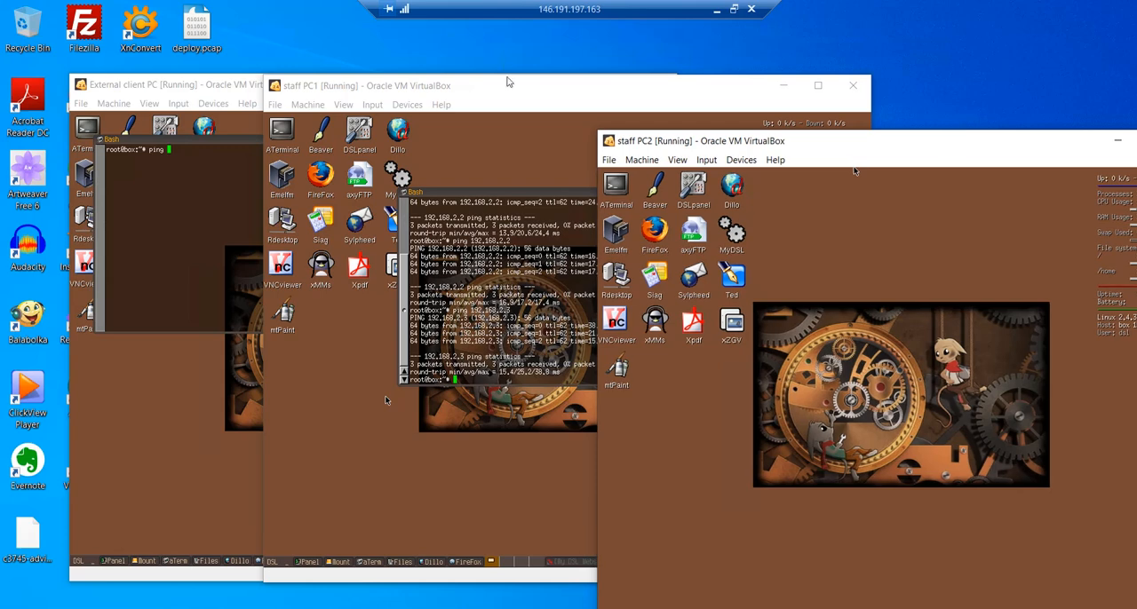
- Ping Staff PC1 at 192.168.1.102 from the External client PC's terminal and stop after a few replies
click(509, 82)
click(220, 85)
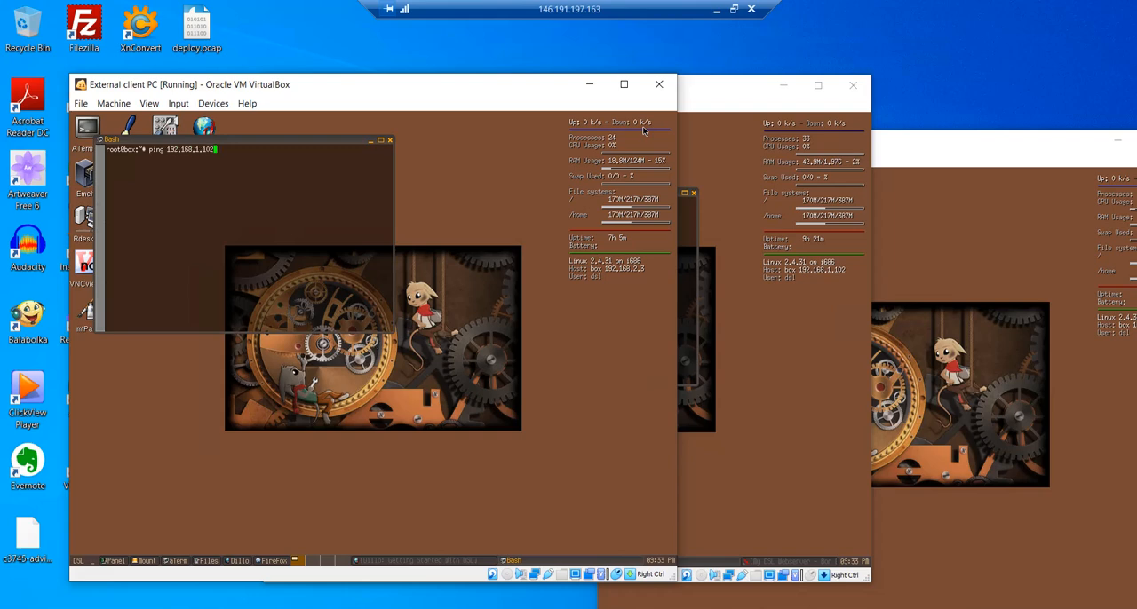
key(Return)
key(ctrl+c)
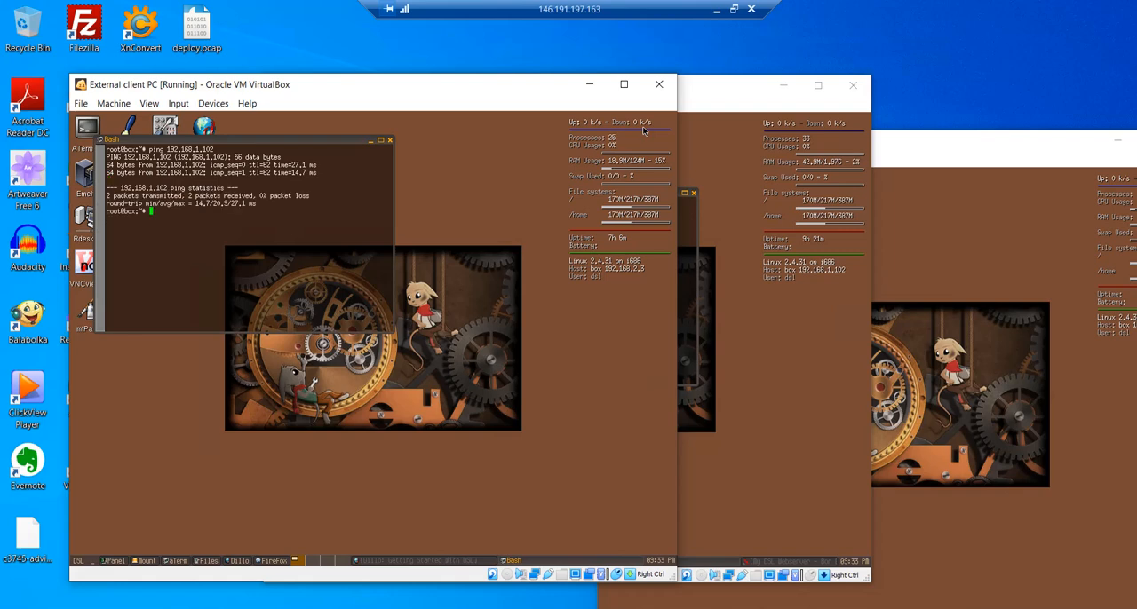
- Ping Staff PC2 at 192.168.1.103 from the External client PC and stop after a few replies
key(Up)
key(Return)
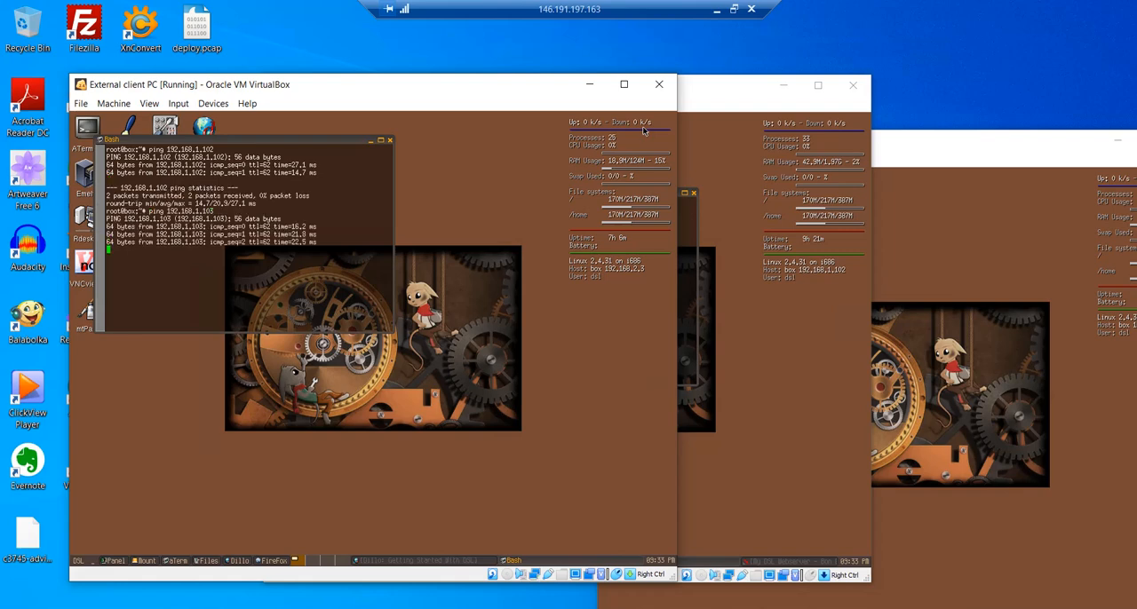
key(ctrl+c)
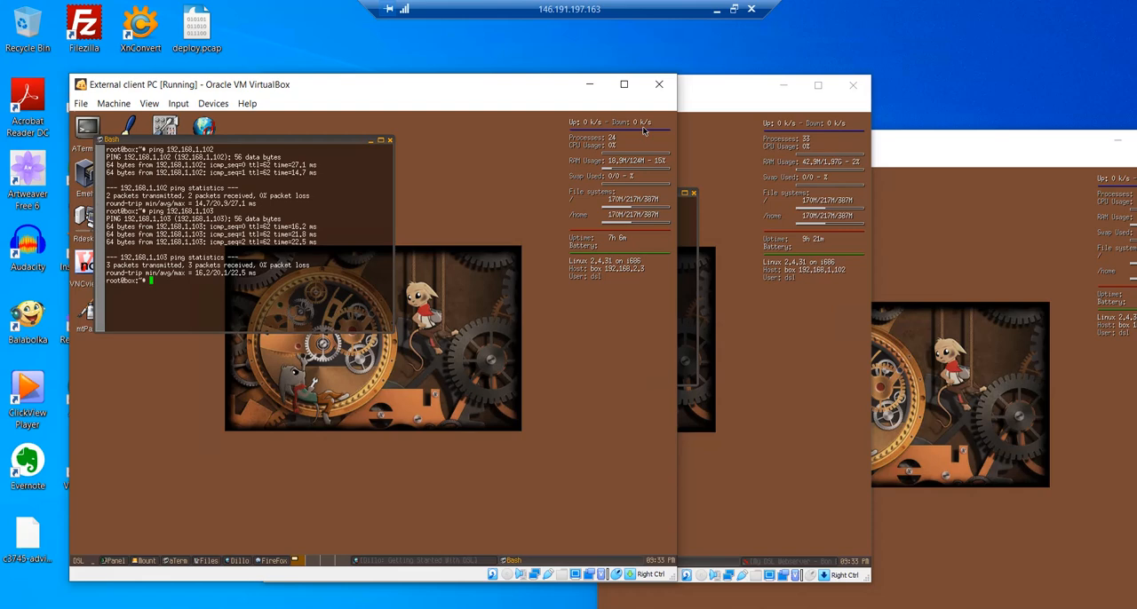
- Exit configuration mode on the R1 router console, run show ip route, and highlight the next hop of the 192.168.1.0/24 static route
click(424, 606)
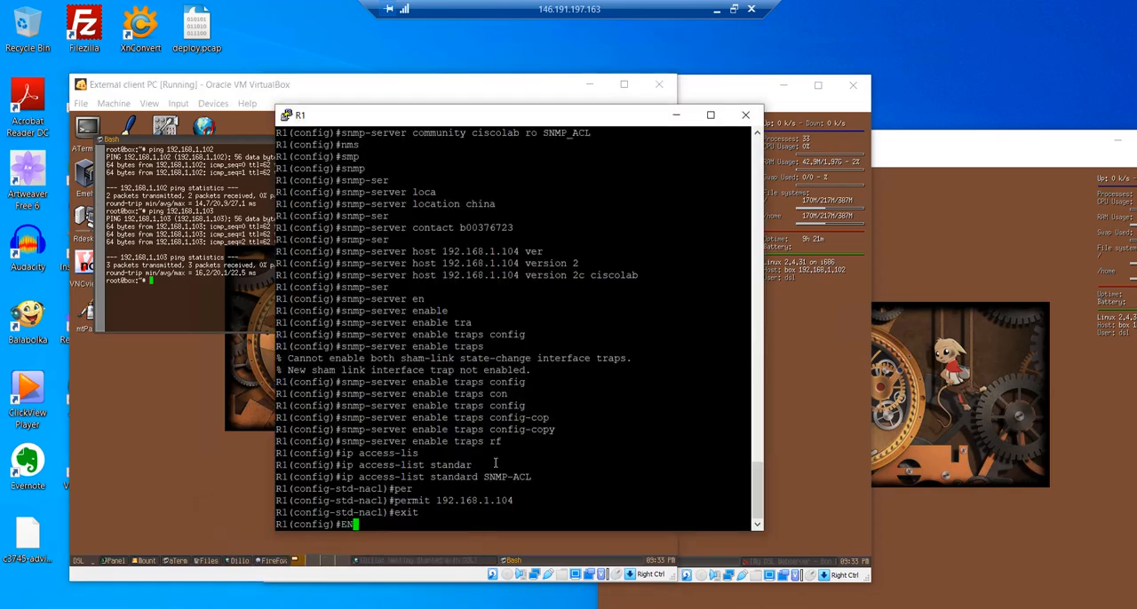
key(Return)
text(show)
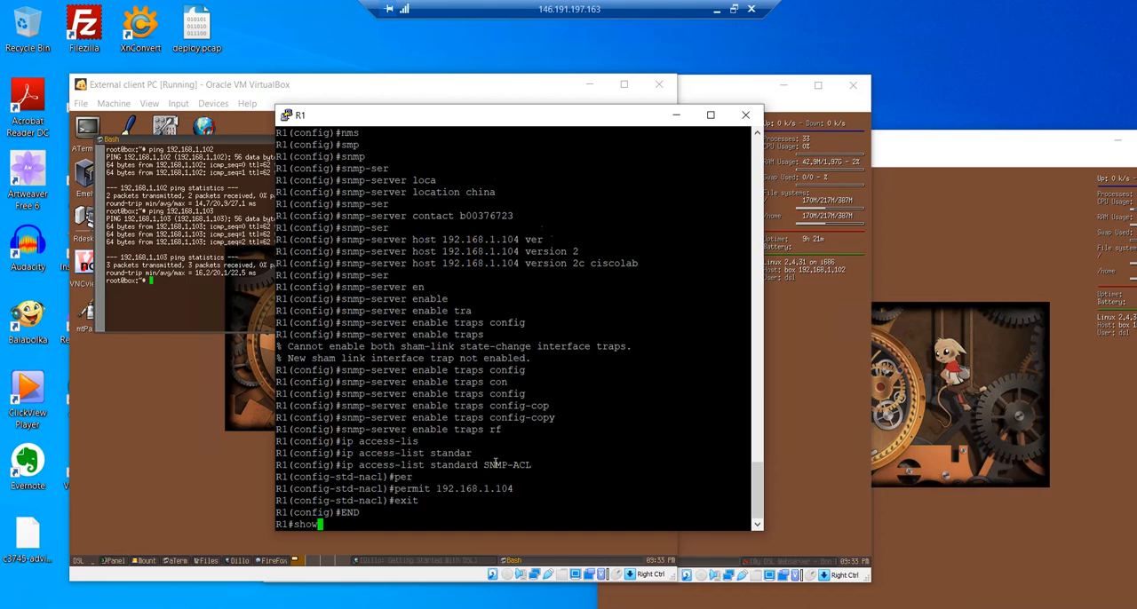
text( ip route)
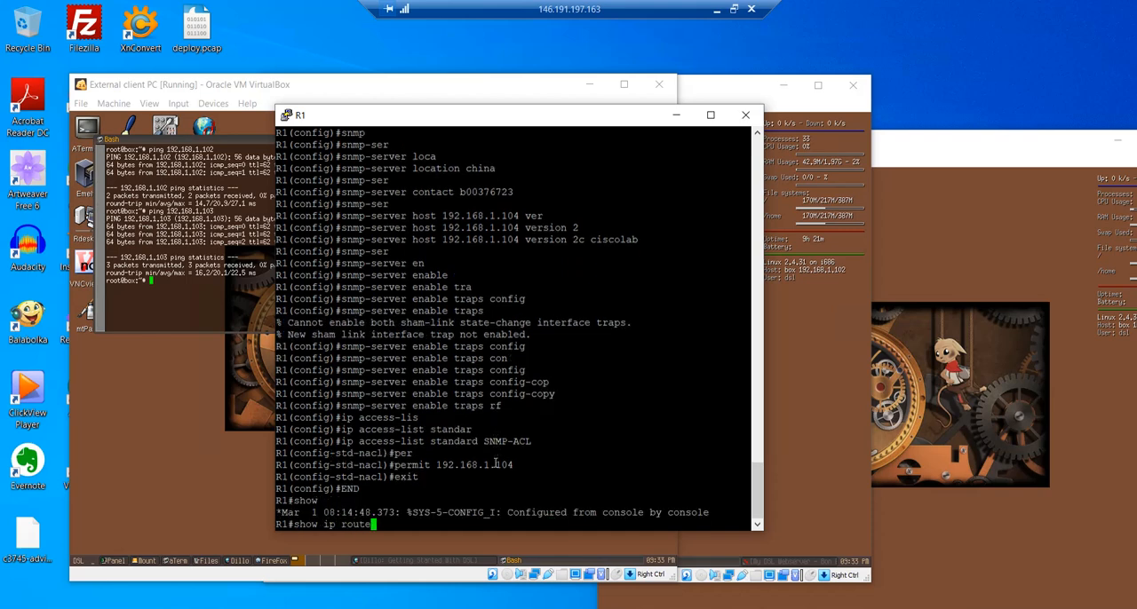
key(Return)
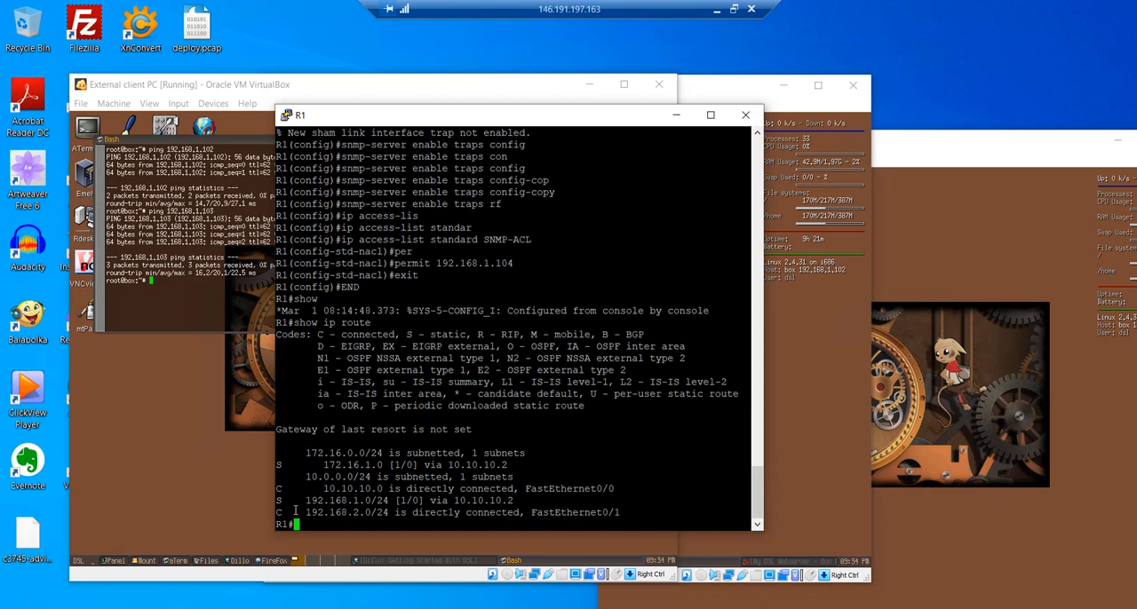
drag(308, 502, 454, 494)
click(504, 500)
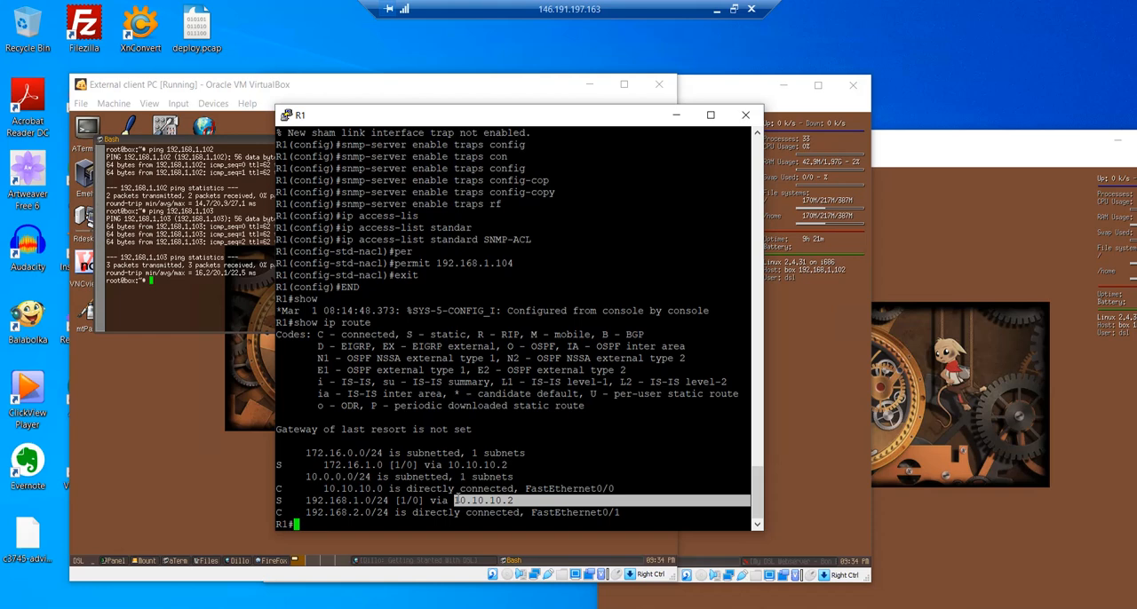
- Take the session out of full screen and revisit the External Staff PC requirement in the Word logbook
click(733, 9)
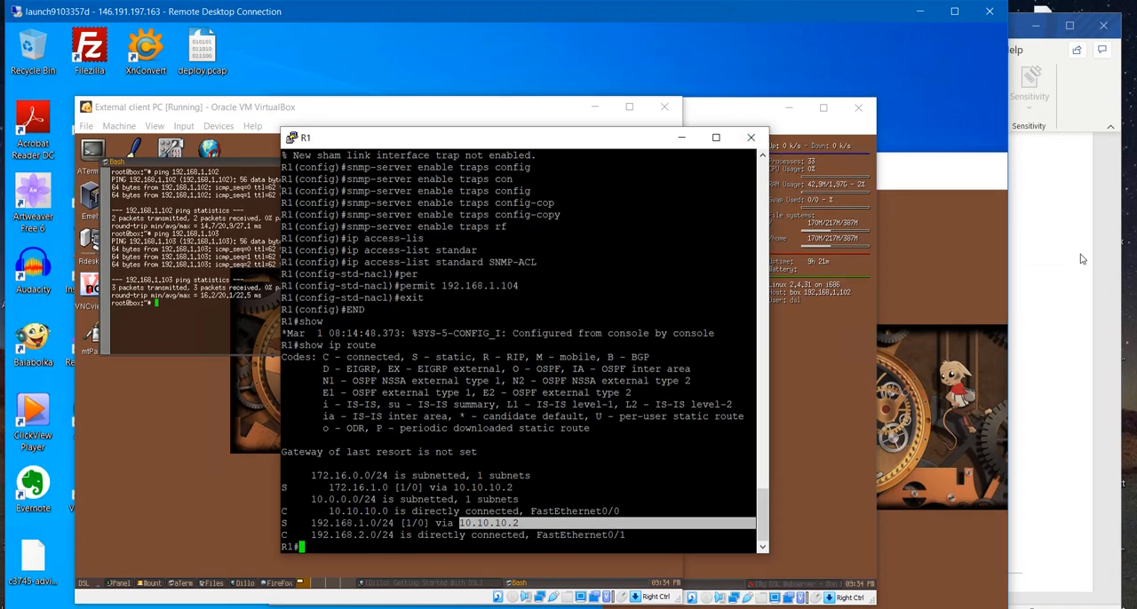
click(1064, 380)
triple_click(720, 524)
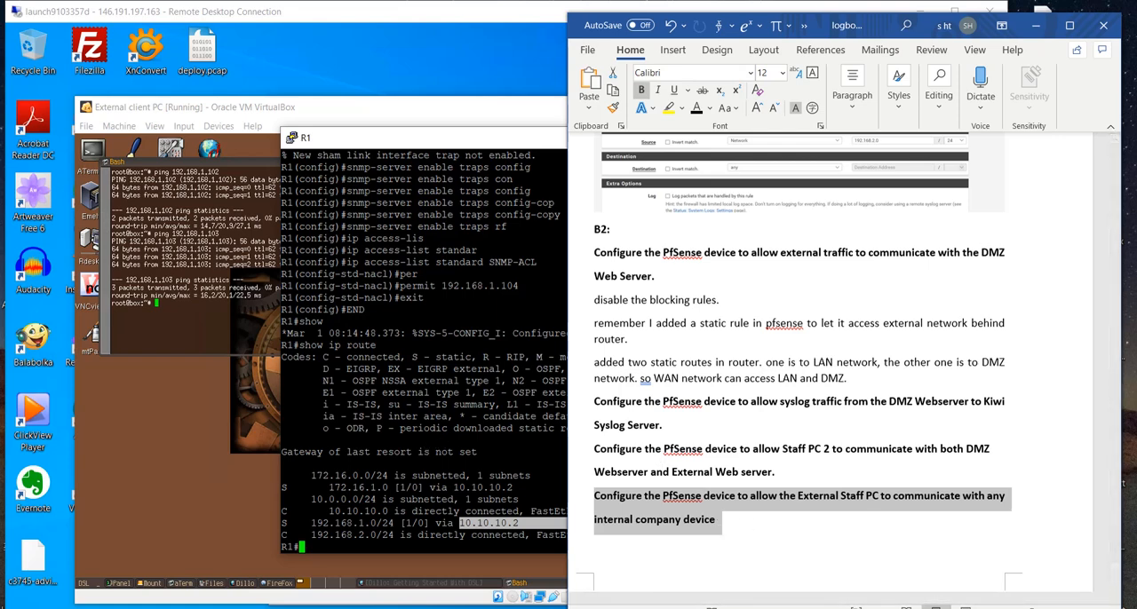
- Examine the A1 diagram and External Staff PC criterion in the COMP10070 PDF, then switch back to the Remote Desktop session
key(alt+Tab)
scroll(409, 409, down, 3)
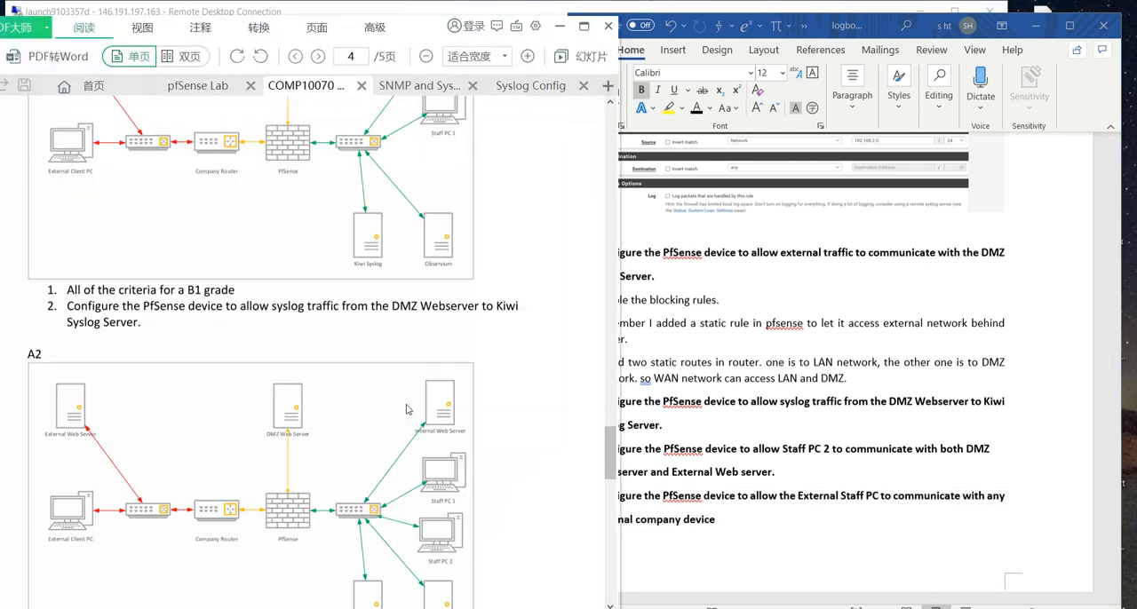
scroll(407, 409, down, 10)
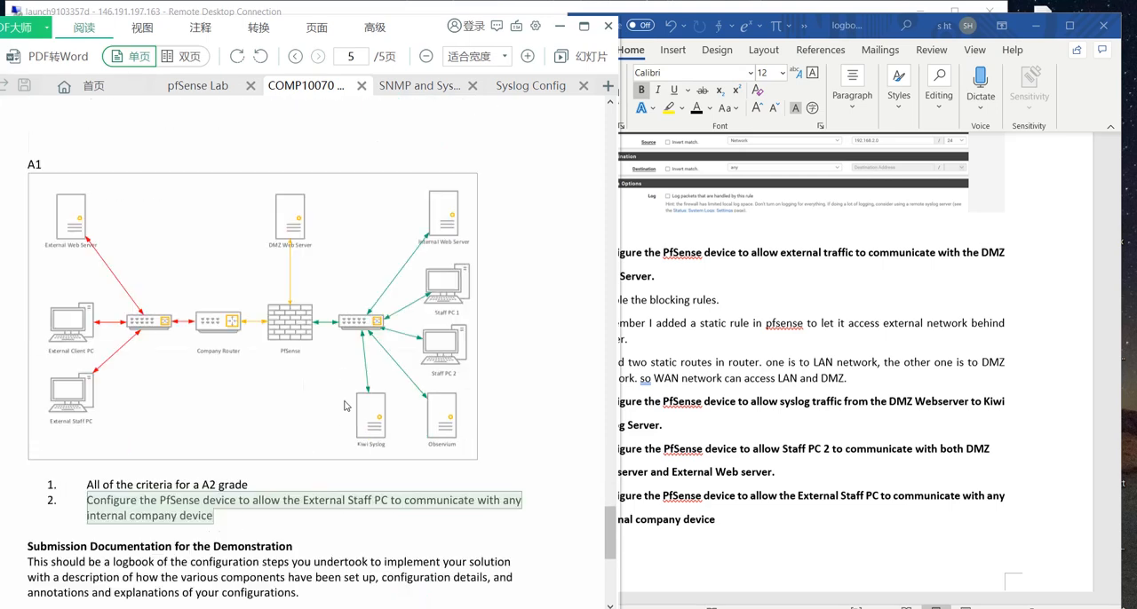
scroll(345, 406, down, 1)
scroll(163, 435, up, 1)
drag(191, 487, 418, 502)
click(330, 501)
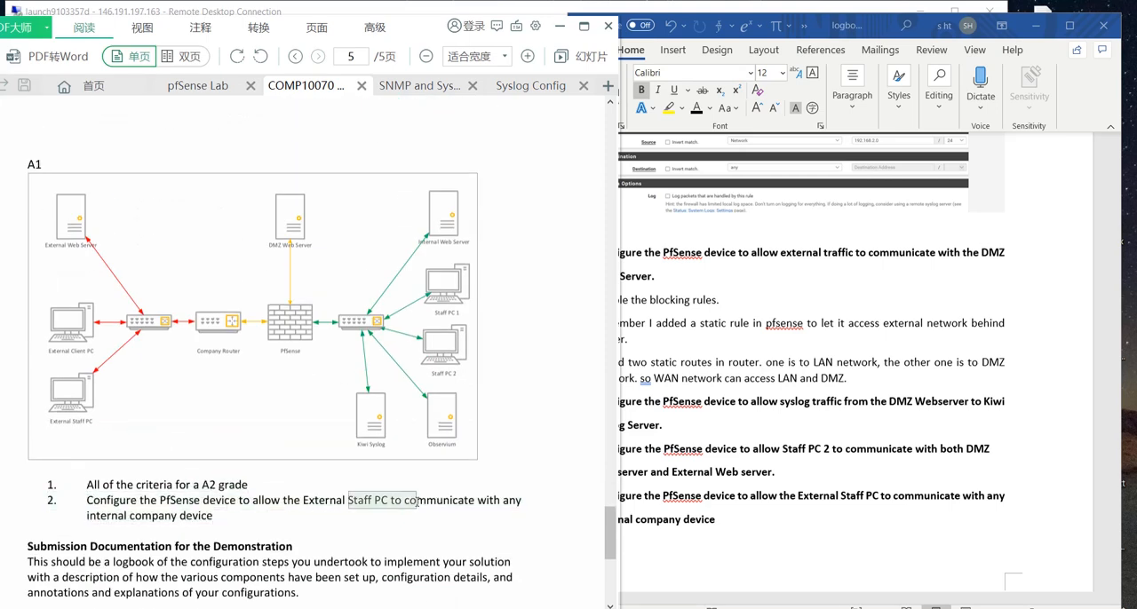
click(346, 501)
drag(308, 501, 375, 506)
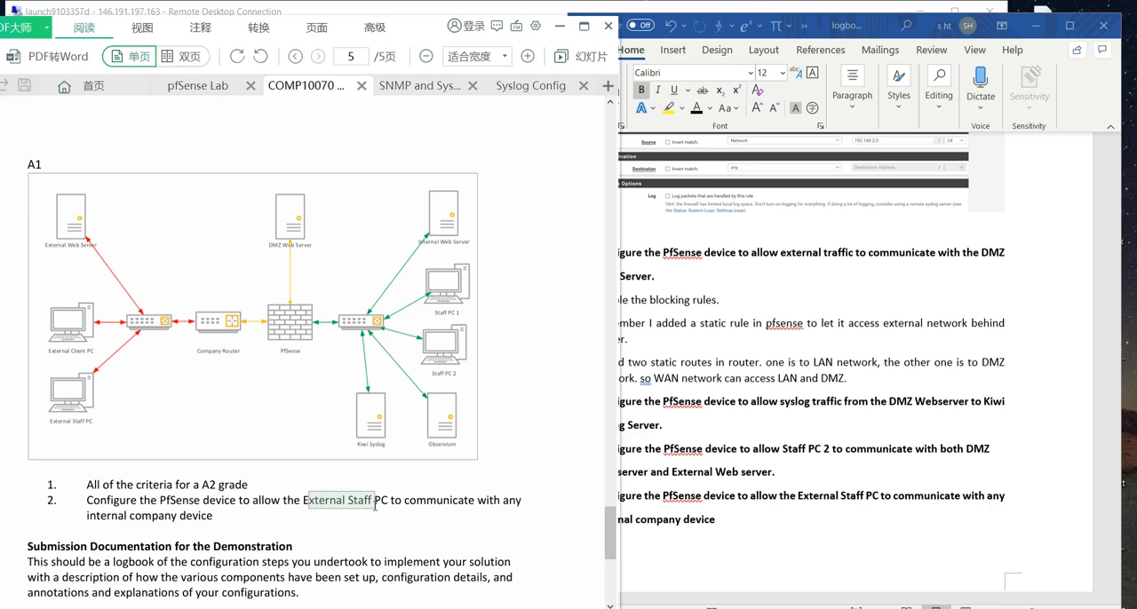
click(559, 26)
click(522, 18)
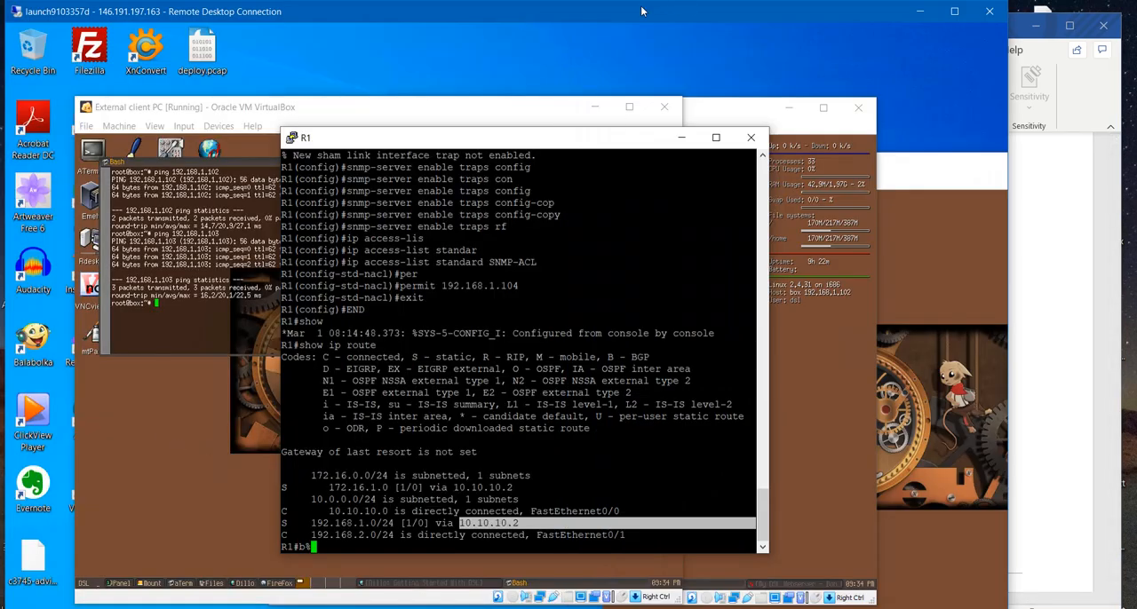
- Return the remote session to full screen, start the ExternalstaffPC-1 node in the GNS3 coursework topology, and minimize GNS3
double_click(522, 17)
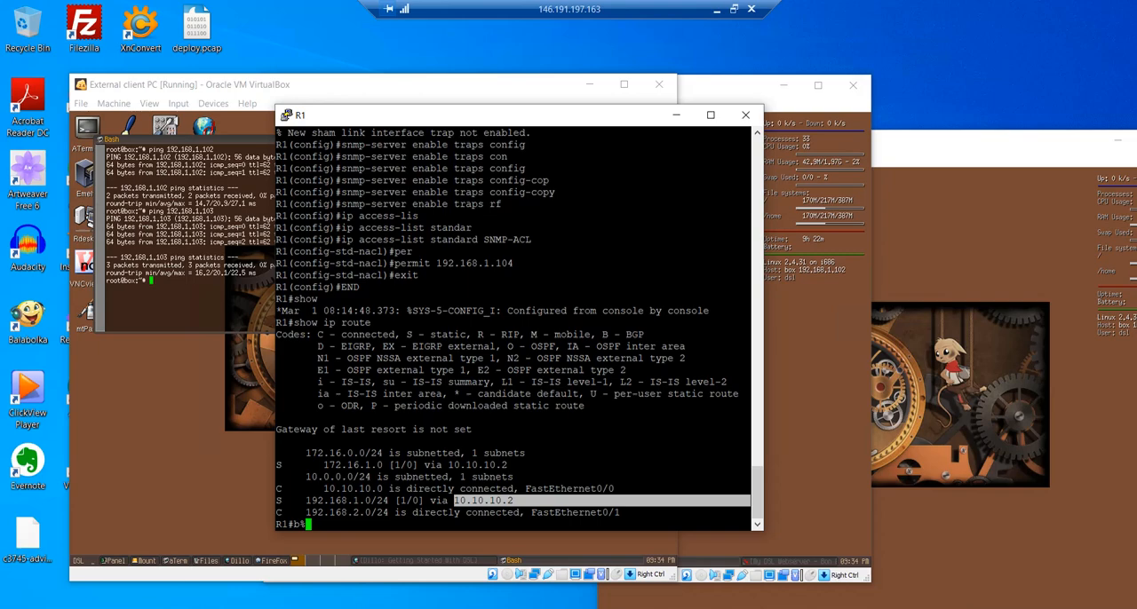
mouse_move(215, 571)
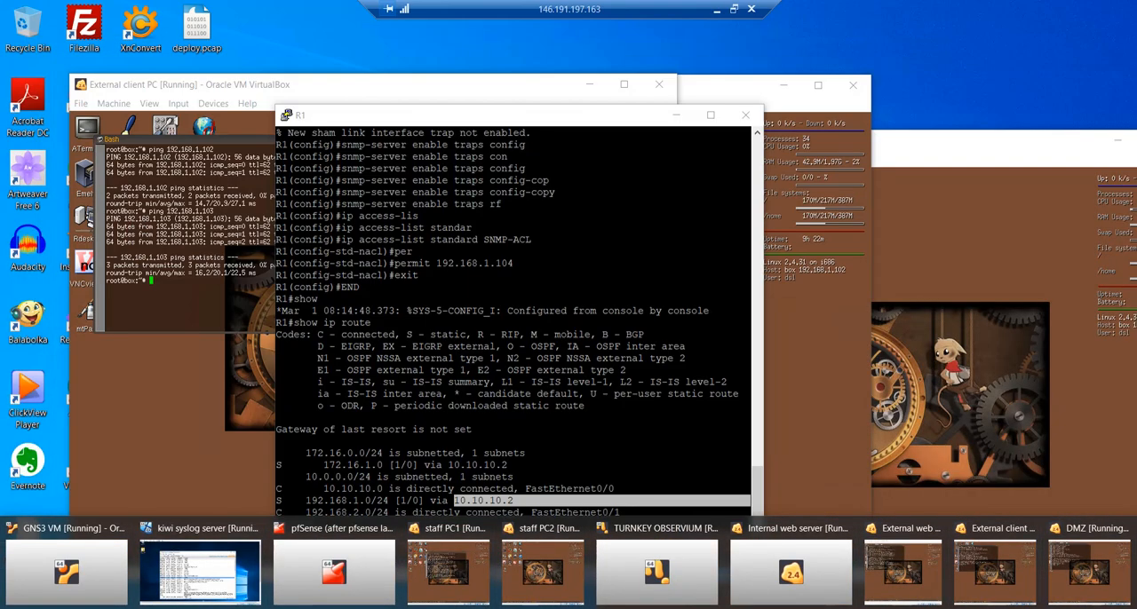
click(498, 607)
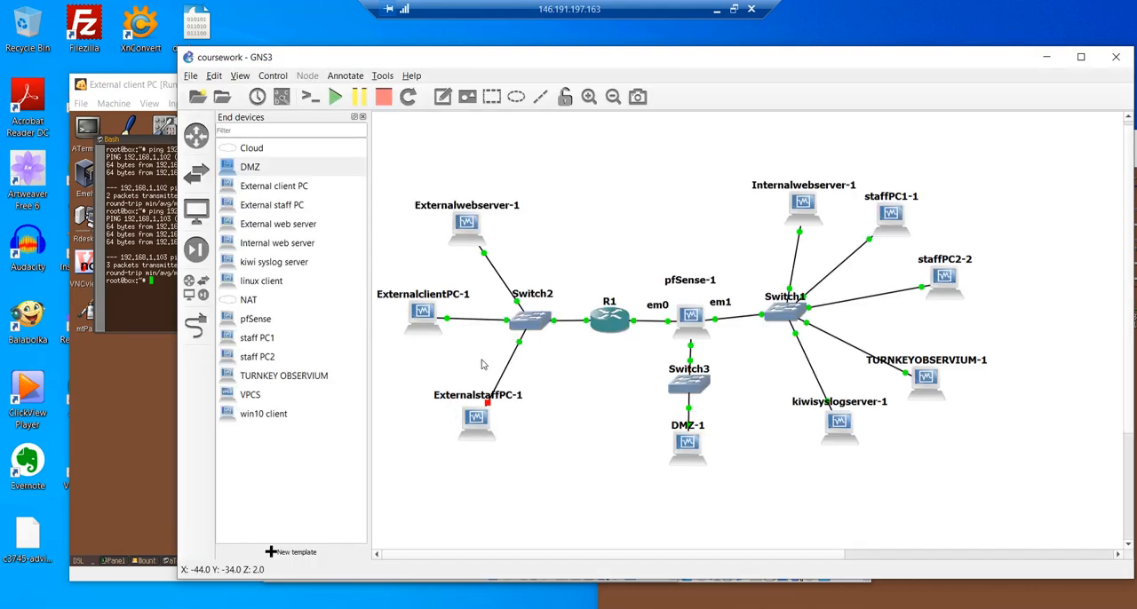
right_click(491, 425)
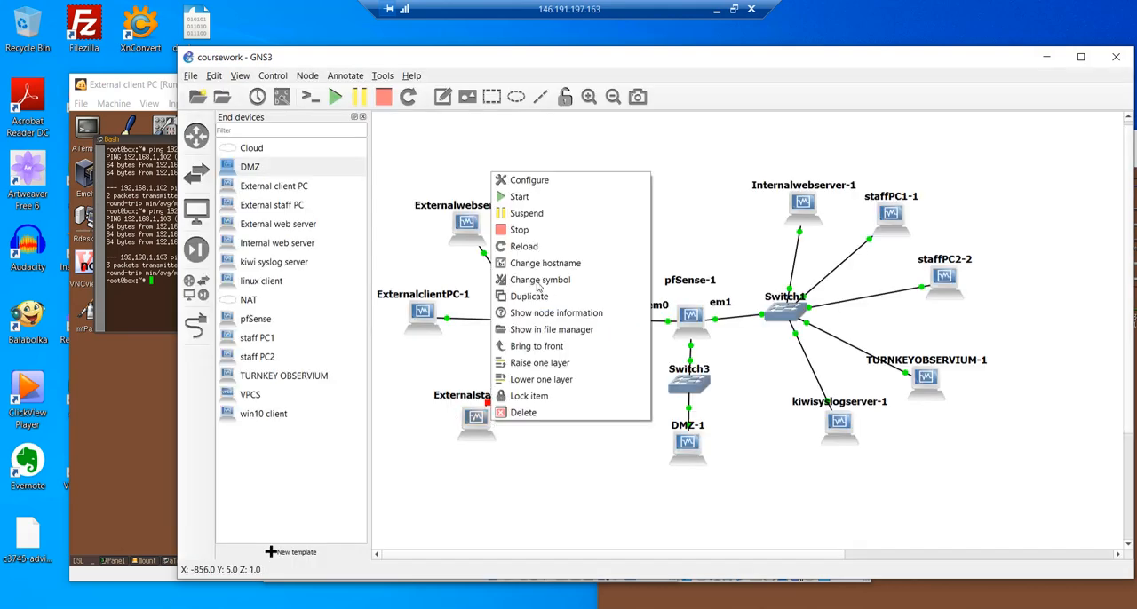
click(539, 195)
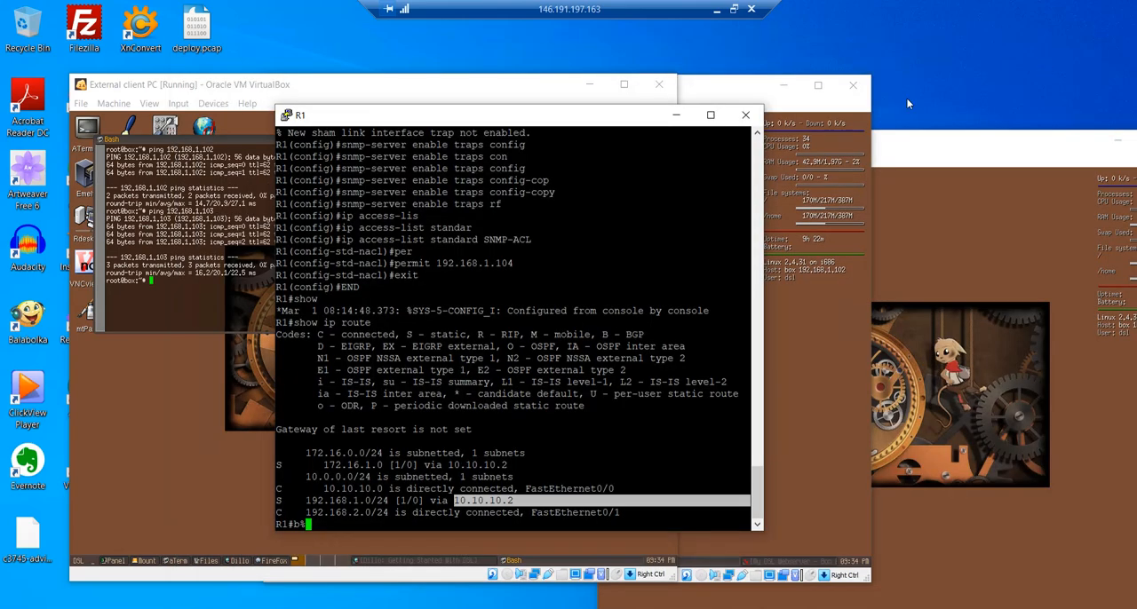
click(1046, 57)
- Bring up the External staff PC virtual machine, boot its DSL entry, and dismiss the VirtualBox notices
click(581, 608)
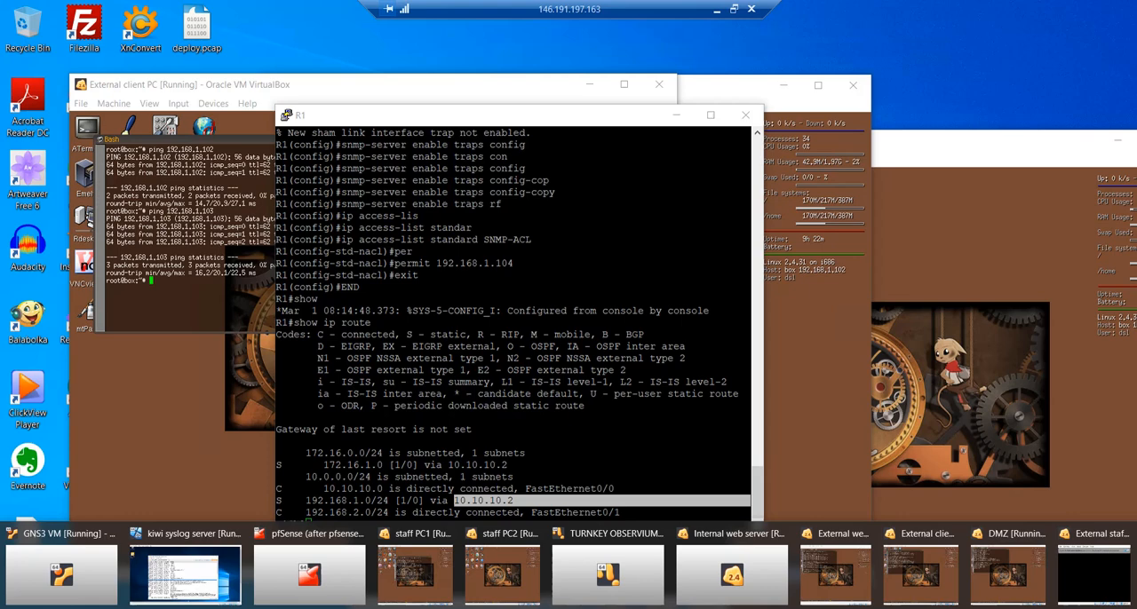
click(1092, 534)
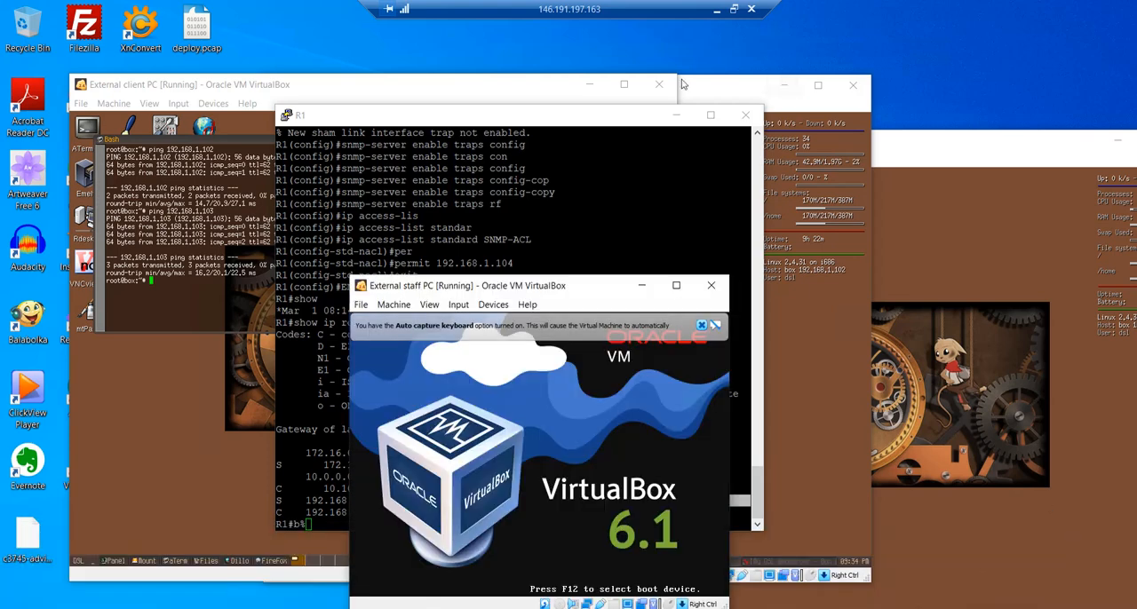
click(702, 326)
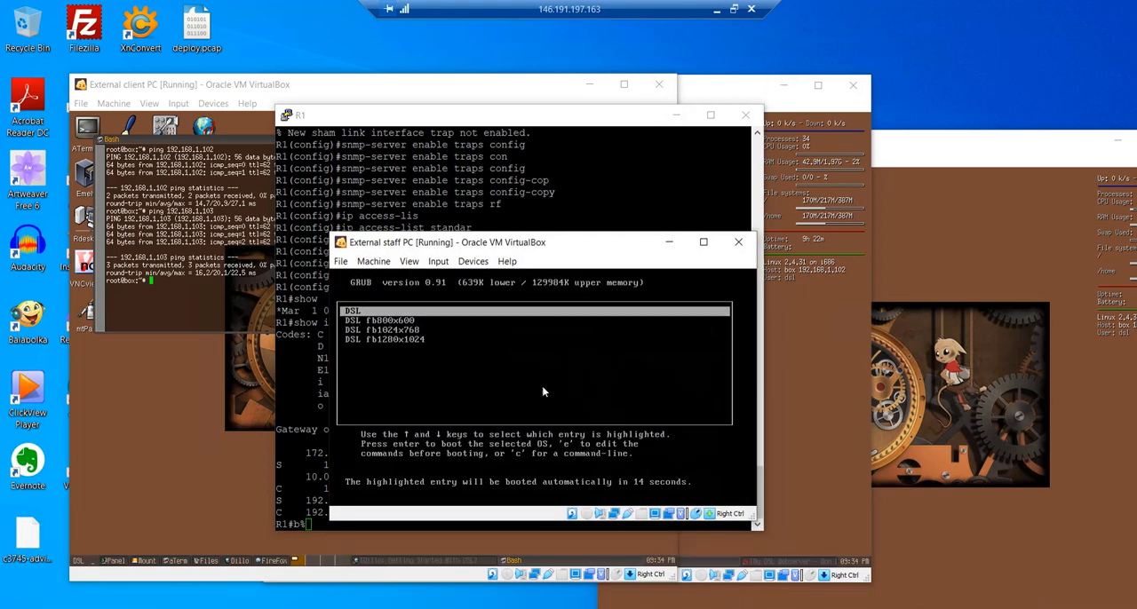
key(Return)
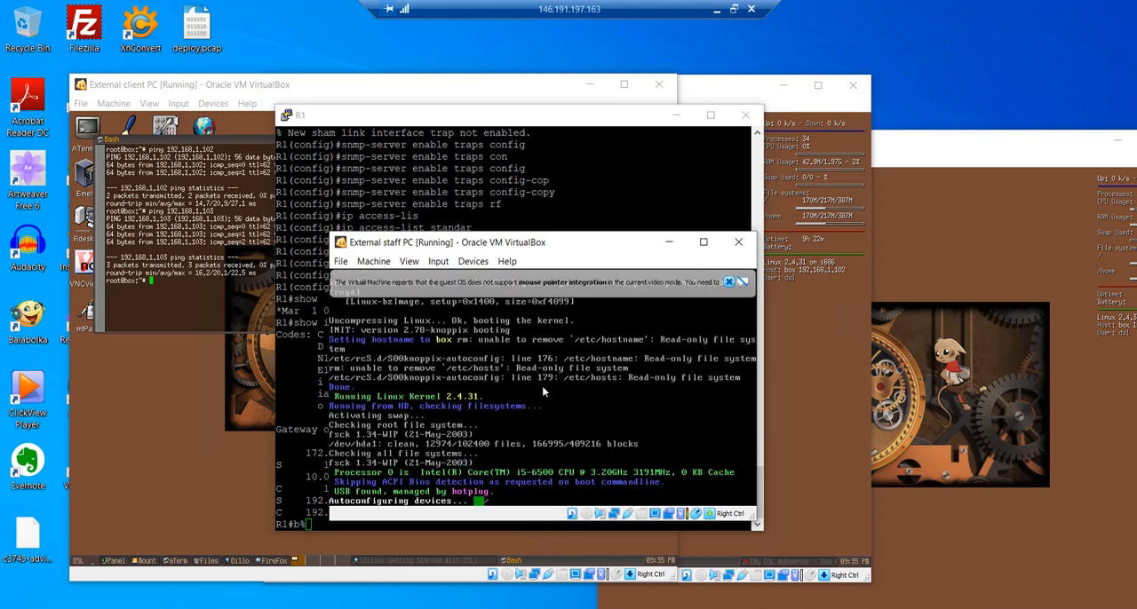
click(729, 282)
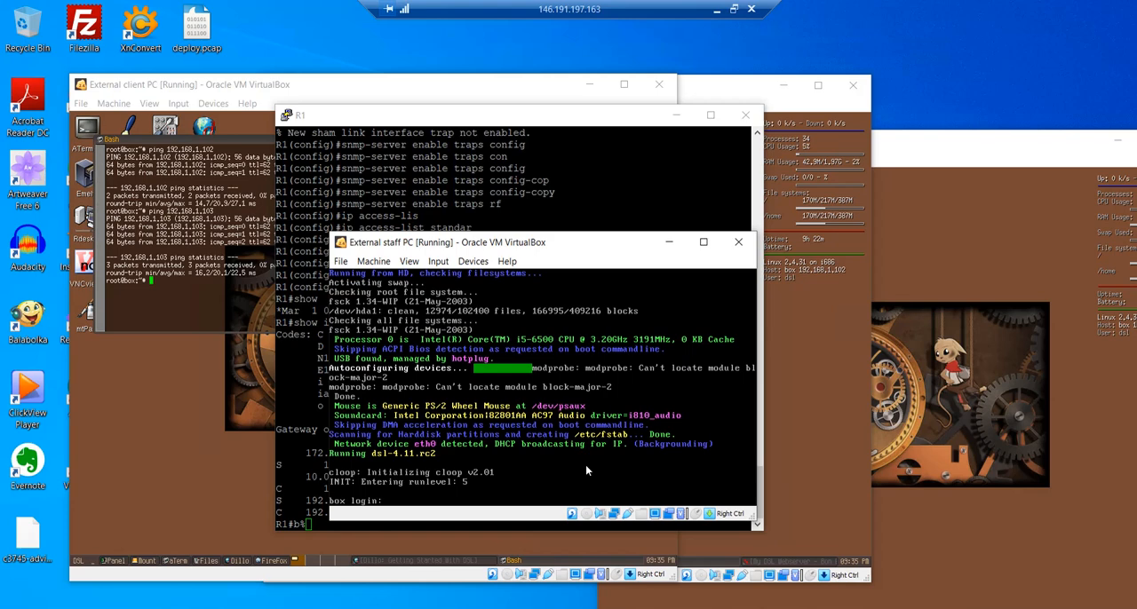
- Log in to the External staff PC as root with the account password, close the Getting Started page, and reposition the VM window
text(root)
key(Return)
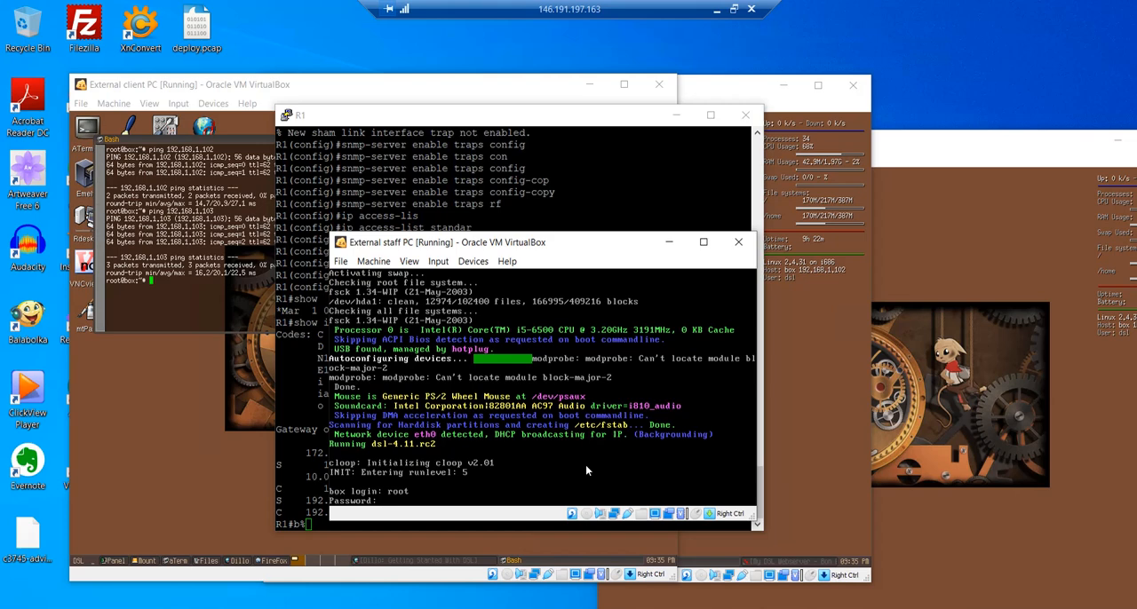
key(Return)
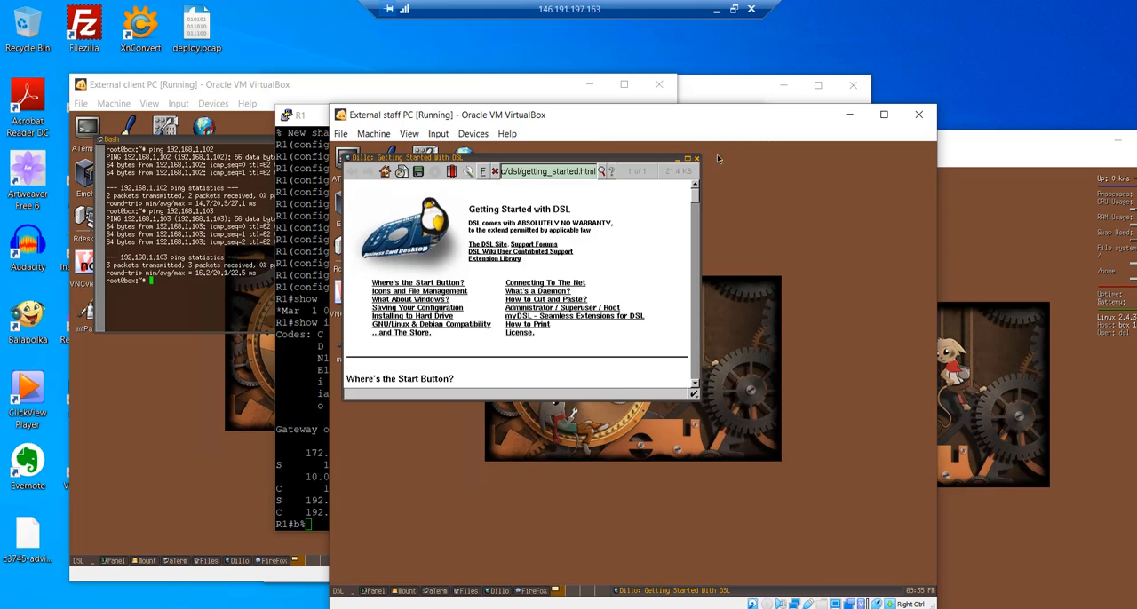
click(697, 159)
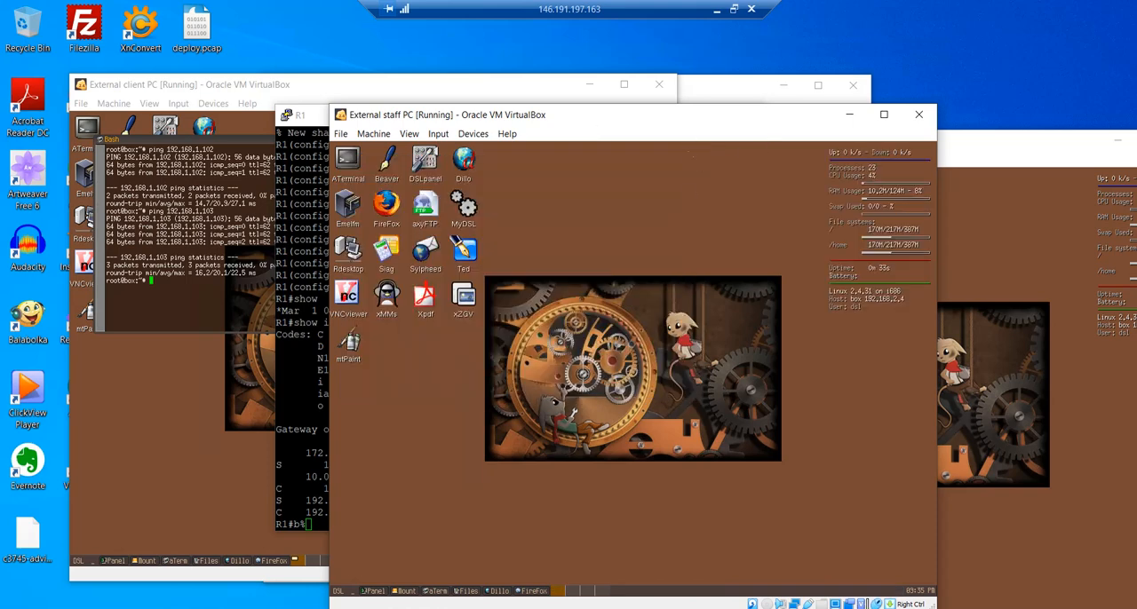
drag(695, 117, 612, 99)
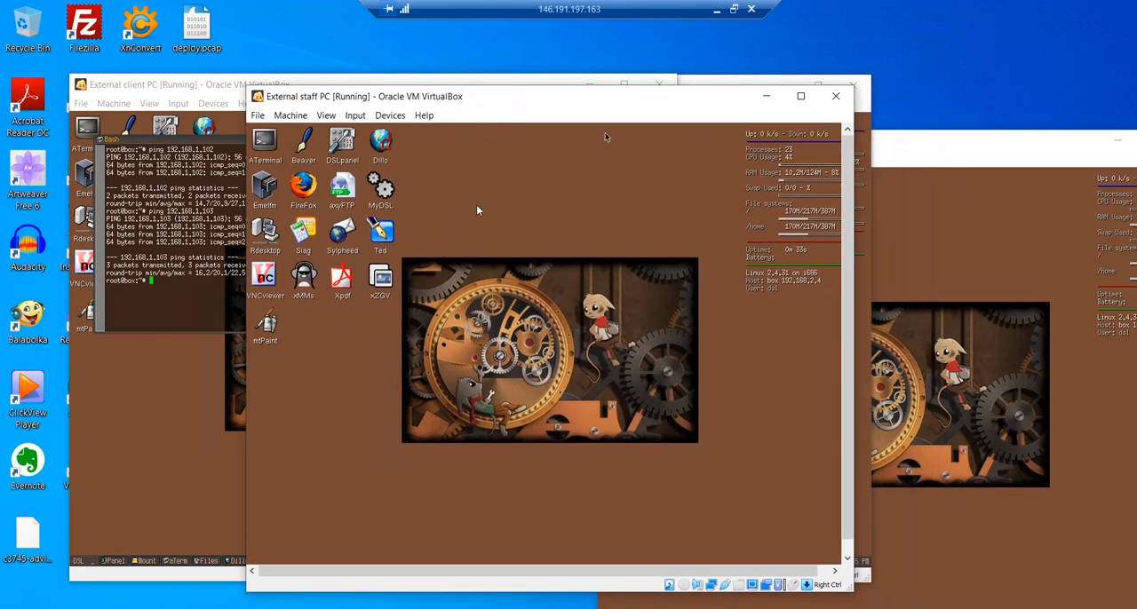
- Open a terminal on the External staff PC and ping 192.168.1.102, stopping after a few replies
click(260, 148)
click(265, 142)
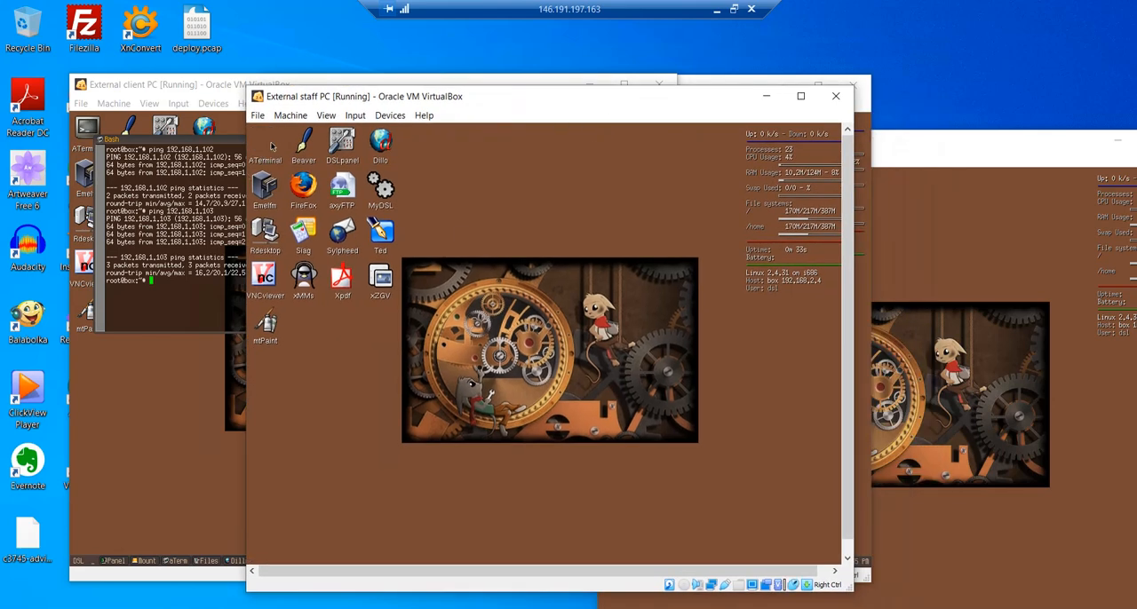
text(ping )
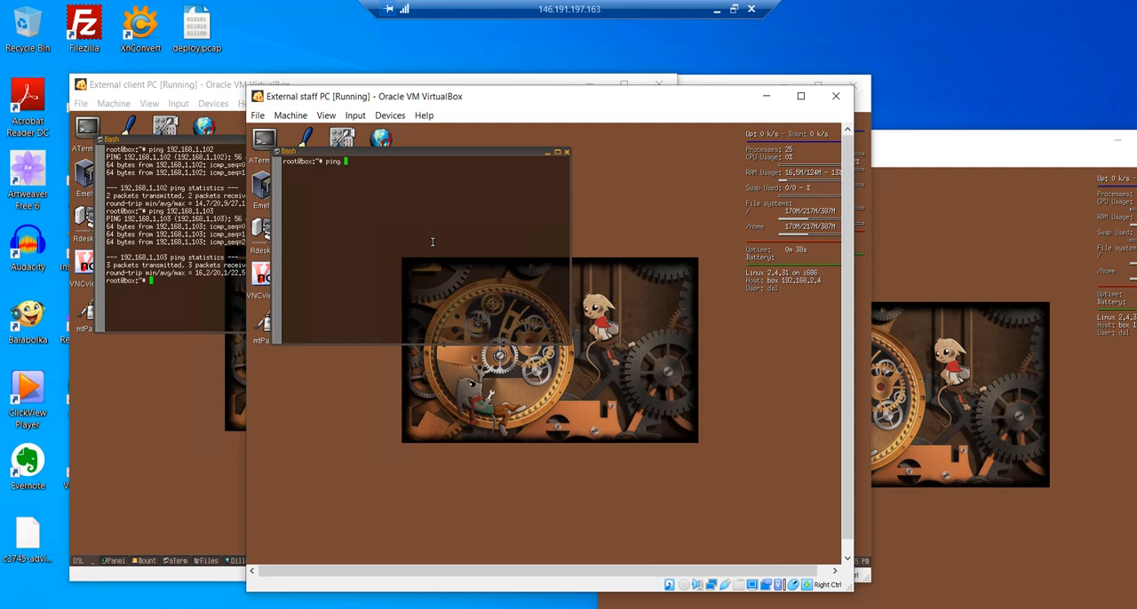
text(192.168.1.102)
key(Return)
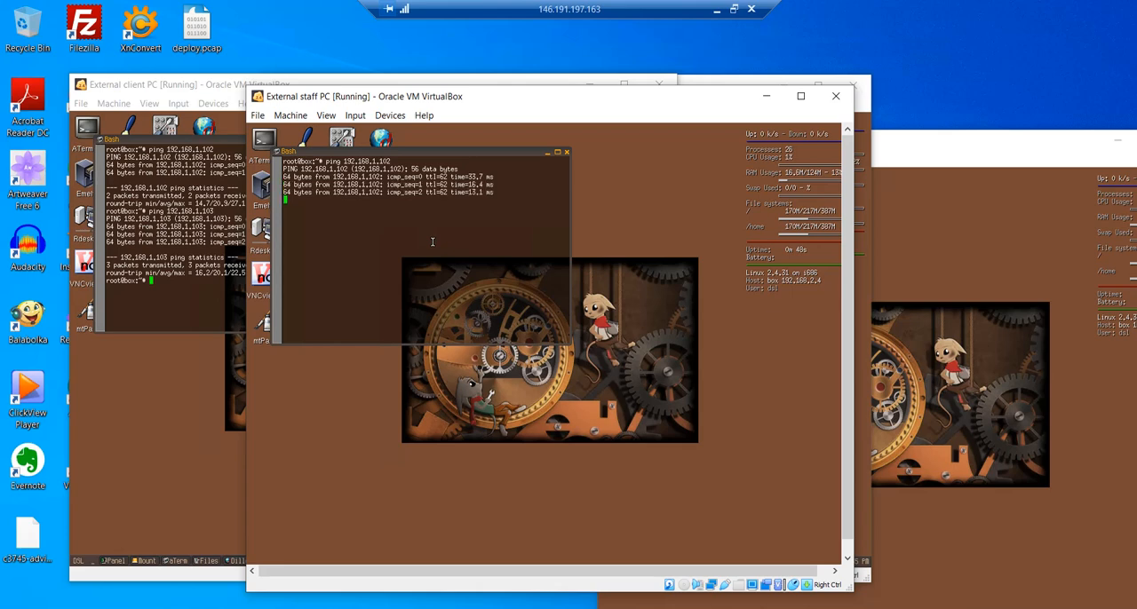
key(ctrl+c)
- Ping Staff PC2 at 192.168.1.103 from the External staff PC and stop after a couple of replies
key(Up)
key(BackSpace)
text(3)
key(Return)
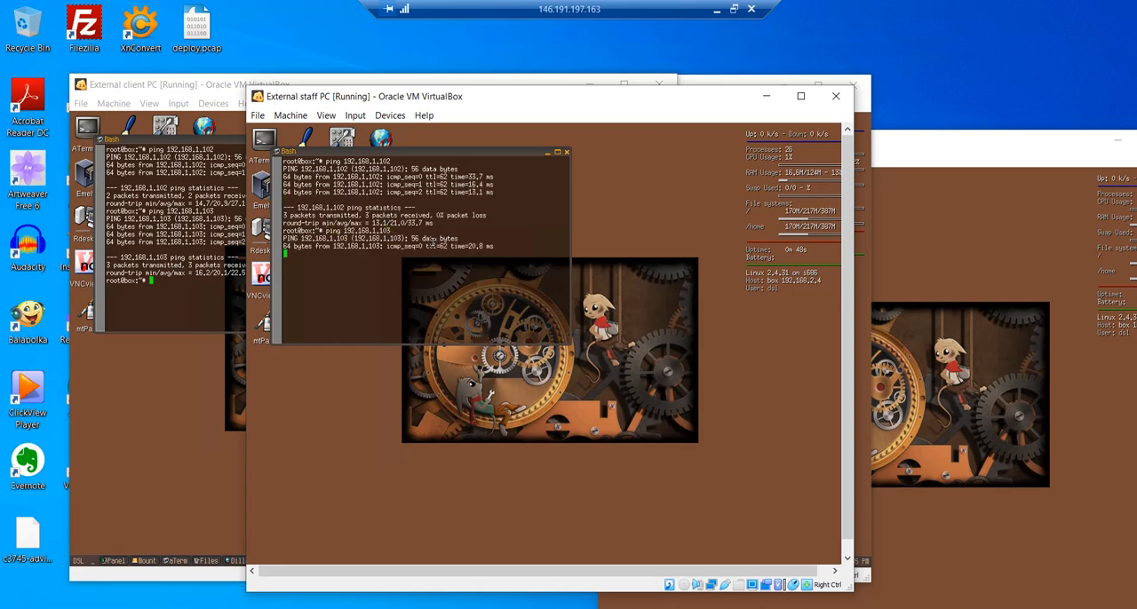
key(ctrl+c)
- Ping 192.168.1.104 from the External staff PC and stop after a few replies
key(Up)
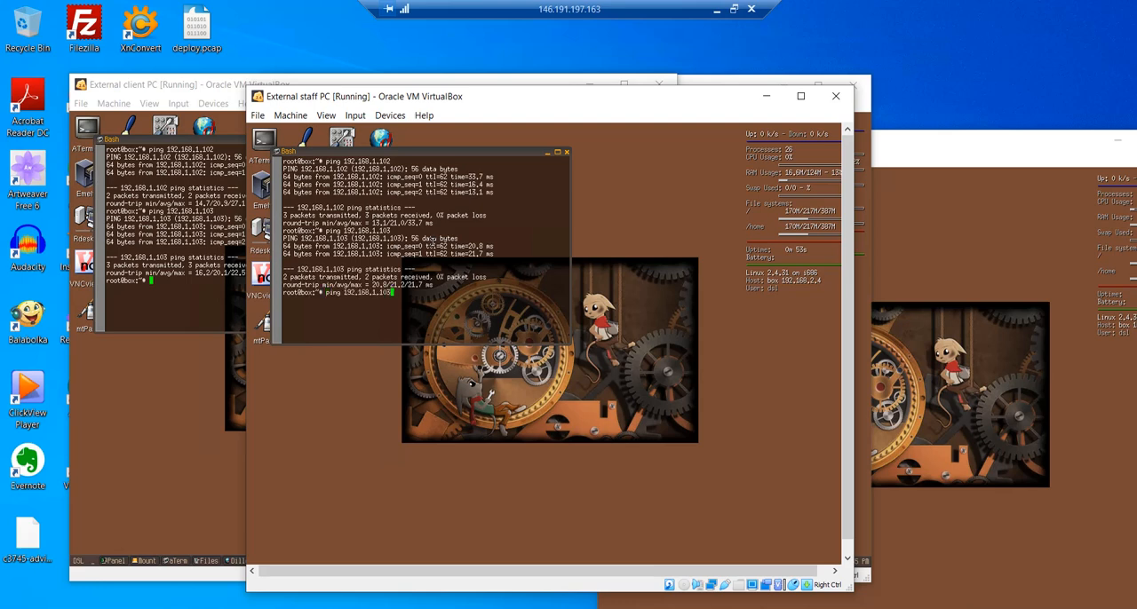
key(BackSpace)
key(Return)
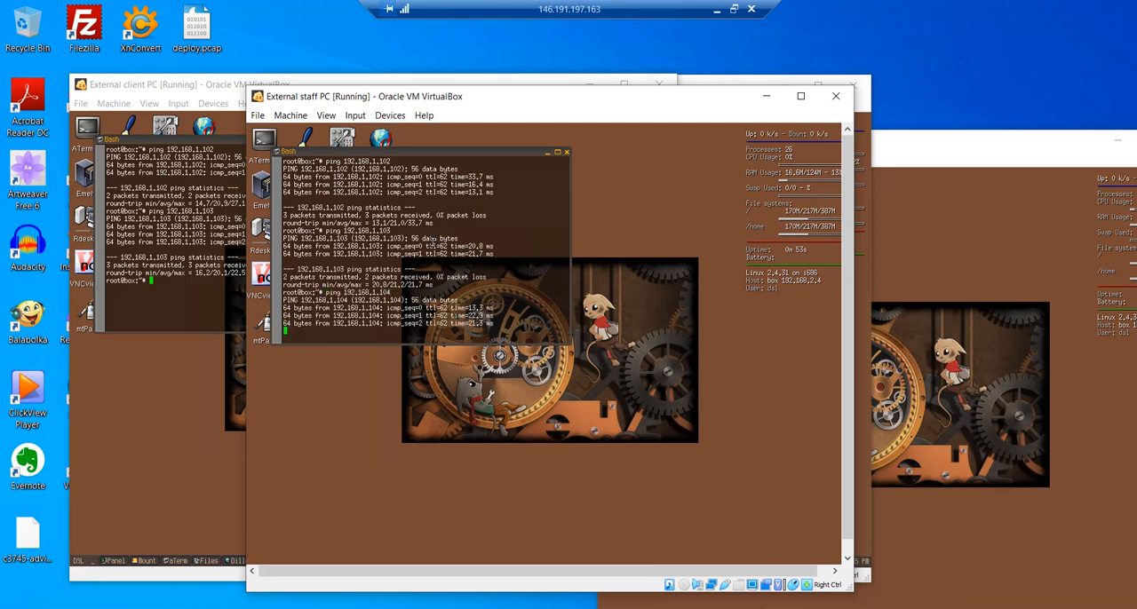
key(ctrl+c)
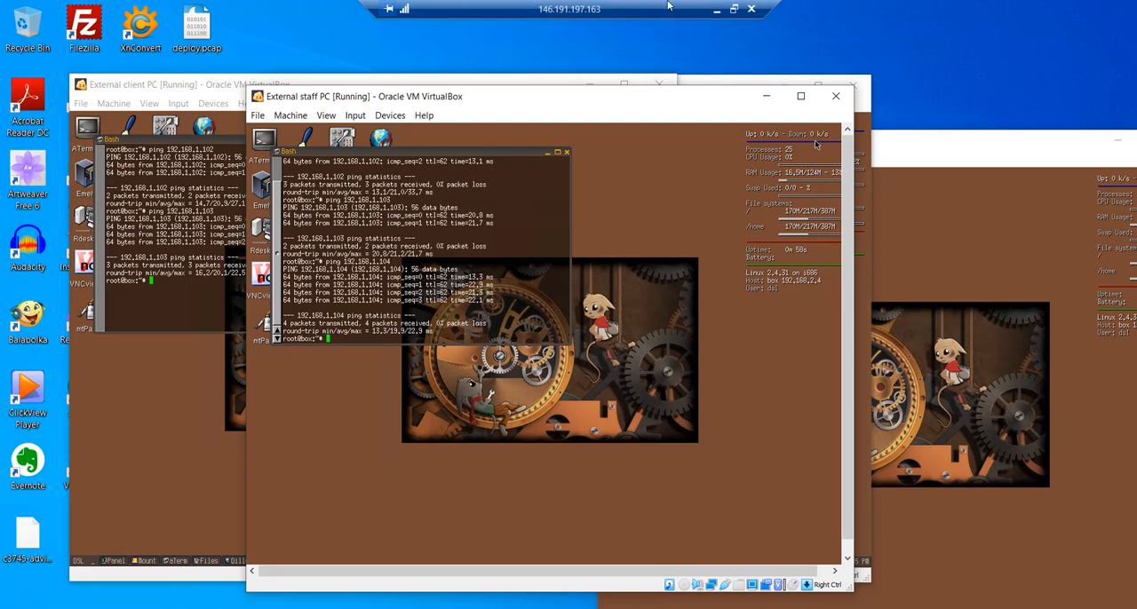
- Take the Remote Desktop session out of full screen to reach the local desktop
click(734, 9)
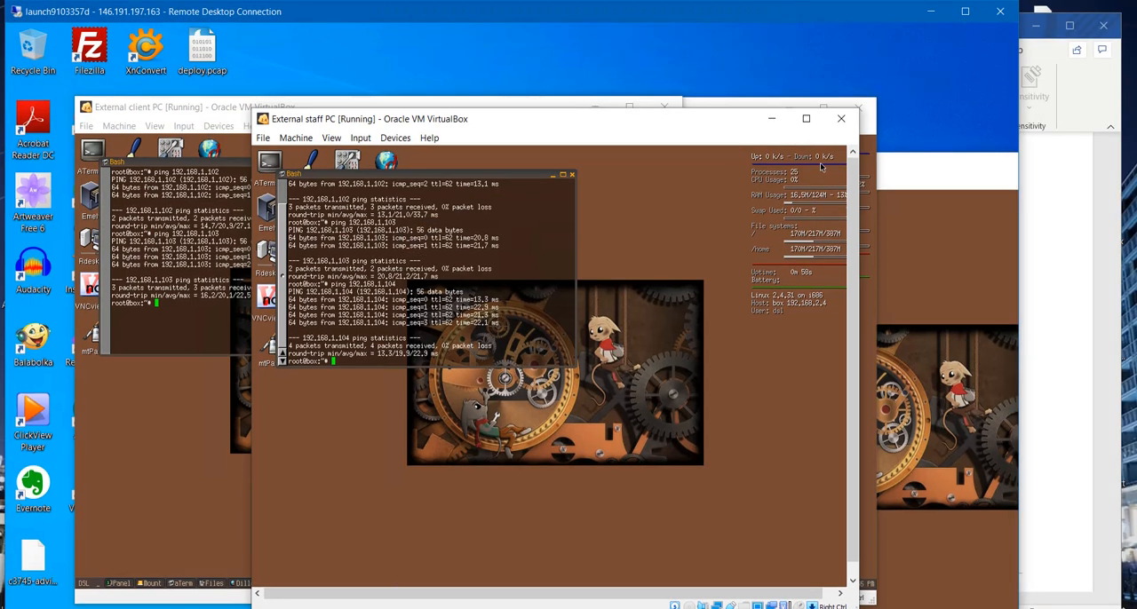
mouse_move(364, 608)
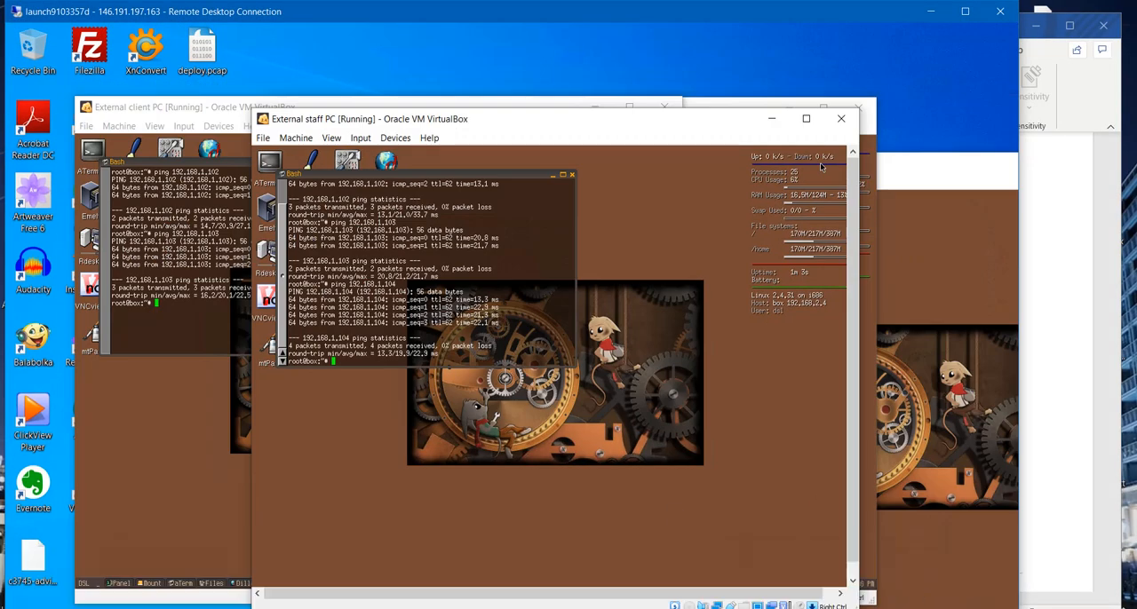